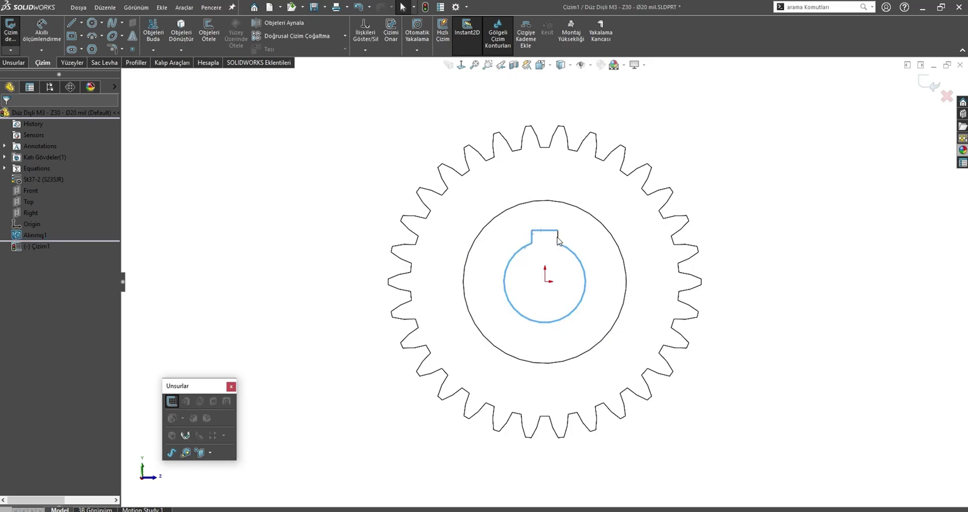
Finish the keyed hub sketch and extrude it Up To Surface onto the Z30 gear face.
{"action": "left_click", "coordinate": [182, 33]}
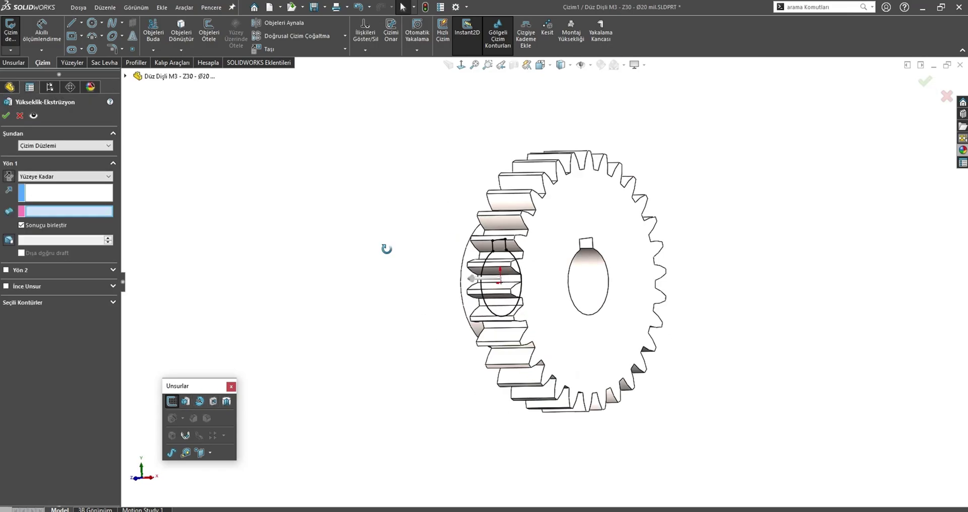
{"action": "left_click", "coordinate": [607, 222]}
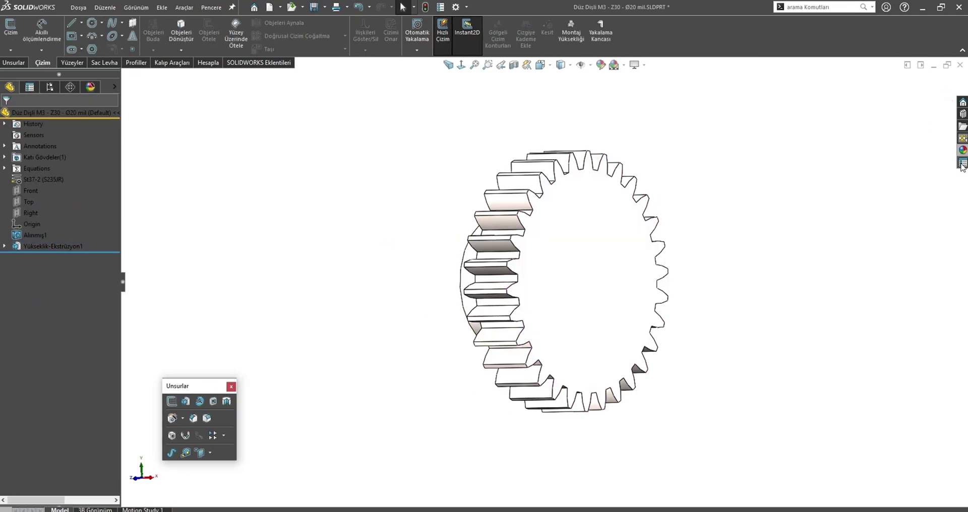
Browse the Design Library to features > metric > keyways and pick the DIN 6886 deep-pattern keyway bore.
{"action": "left_click", "coordinate": [963, 115]}
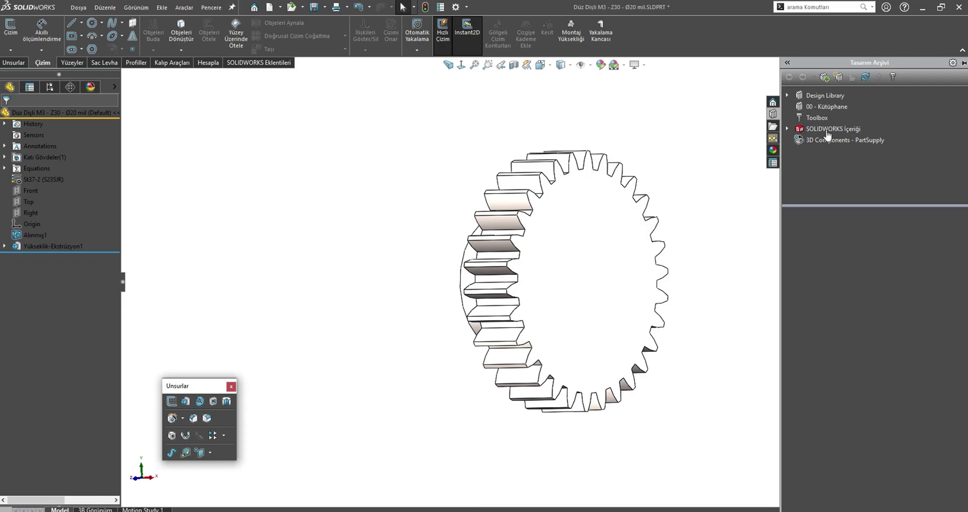
{"action": "left_click", "coordinate": [825, 97]}
{"action": "double_click", "coordinate": [867, 226]}
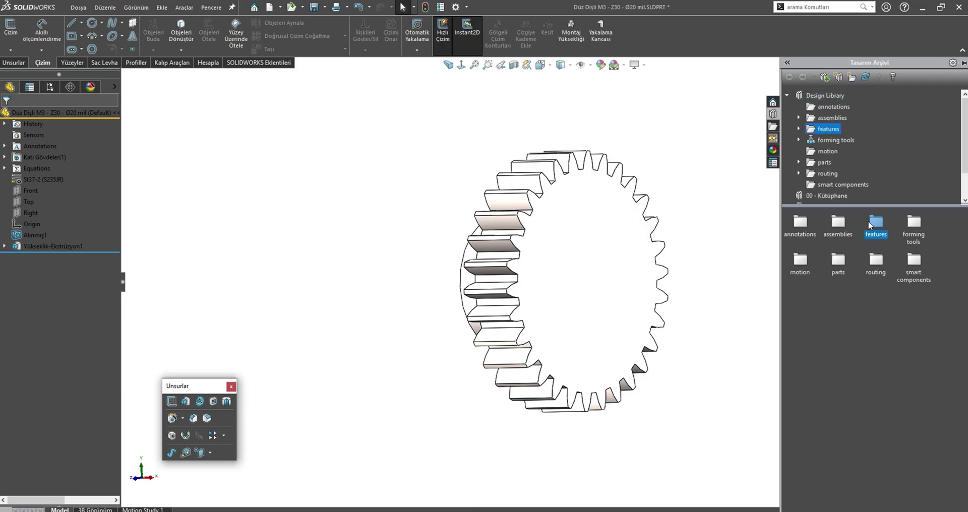
{"action": "double_click", "coordinate": [833, 227]}
{"action": "double_click", "coordinate": [870, 231]}
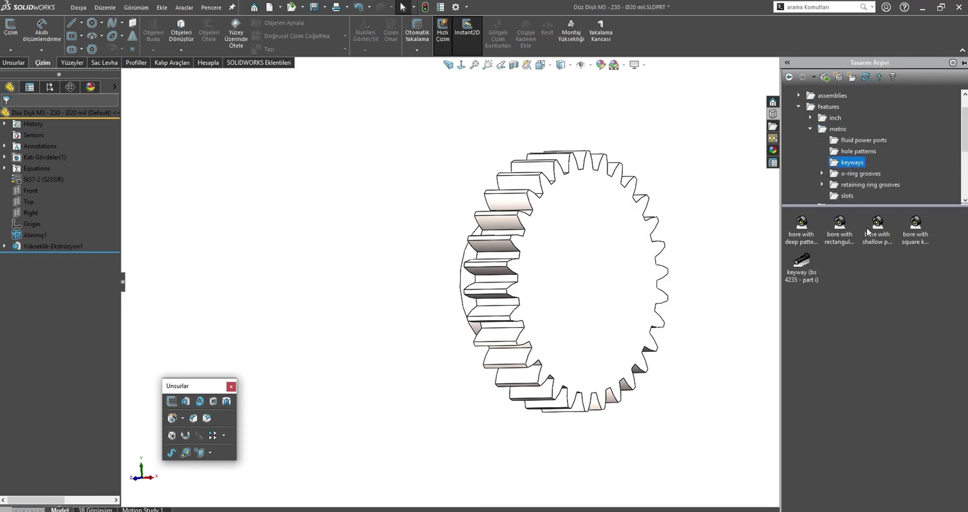
{"action": "middle_click_drag", "start_coordinate": [654, 206], "coordinate": [761, 260]}
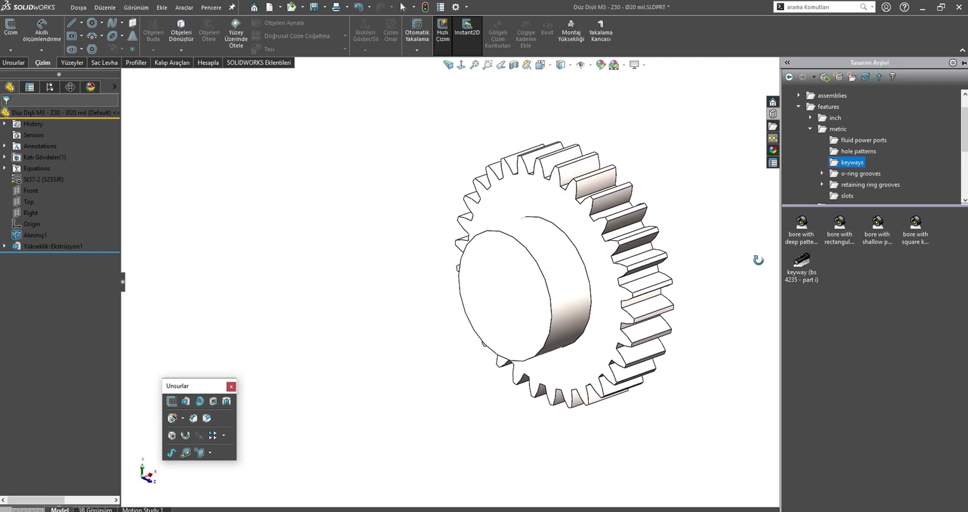
{"action": "left_click", "coordinate": [840, 222]}
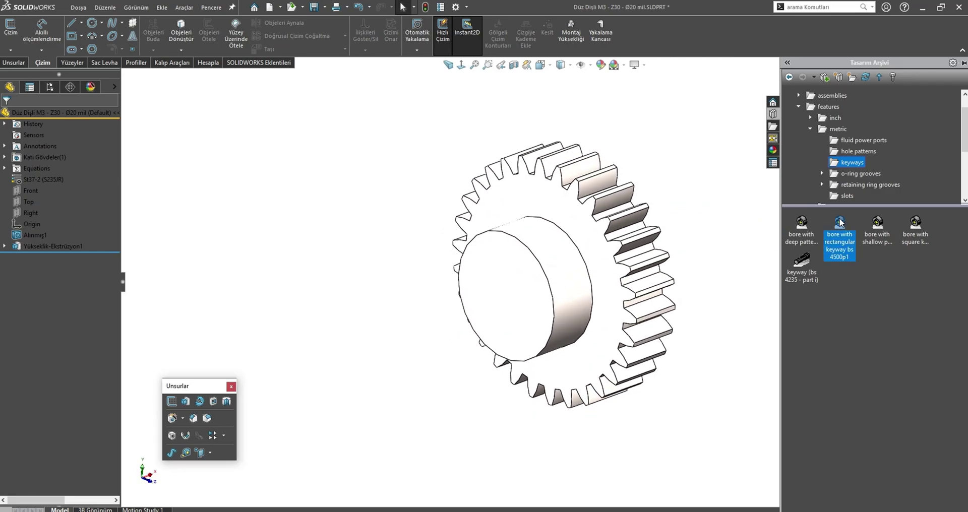
{"action": "left_click", "coordinate": [801, 226]}
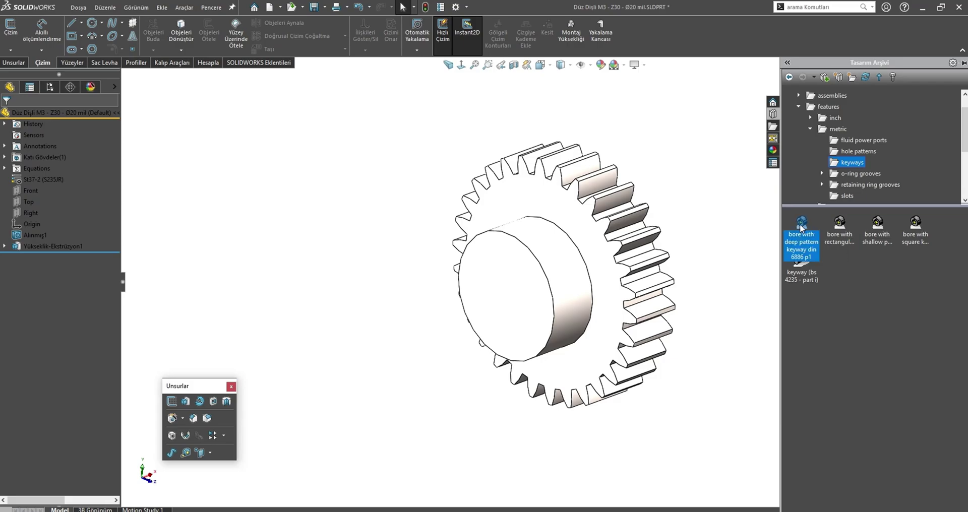
Place the 6 X 2.8 Ø20 keyway bore on the hub face, concentric with the hub edge.
{"action": "left_click_drag", "start_coordinate": [747, 252], "coordinate": [511, 290]}
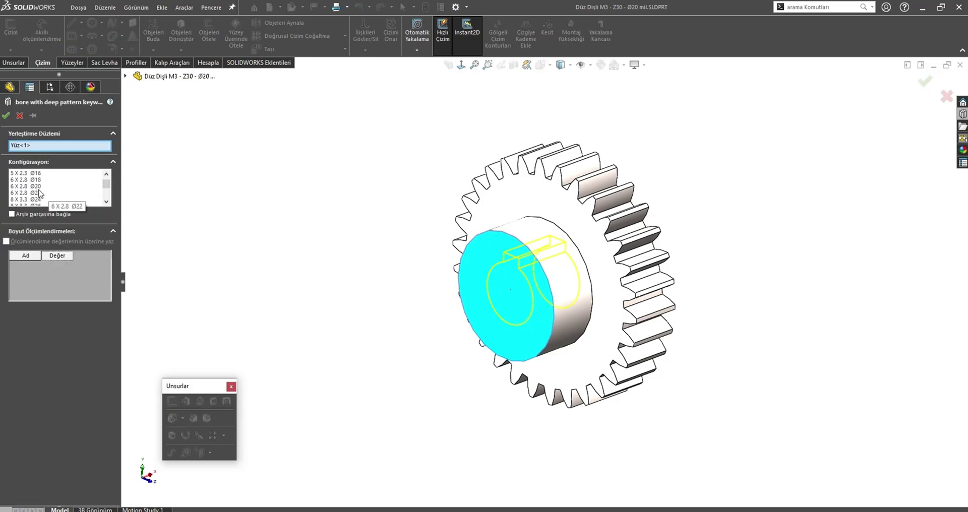
{"action": "left_click", "coordinate": [35, 187]}
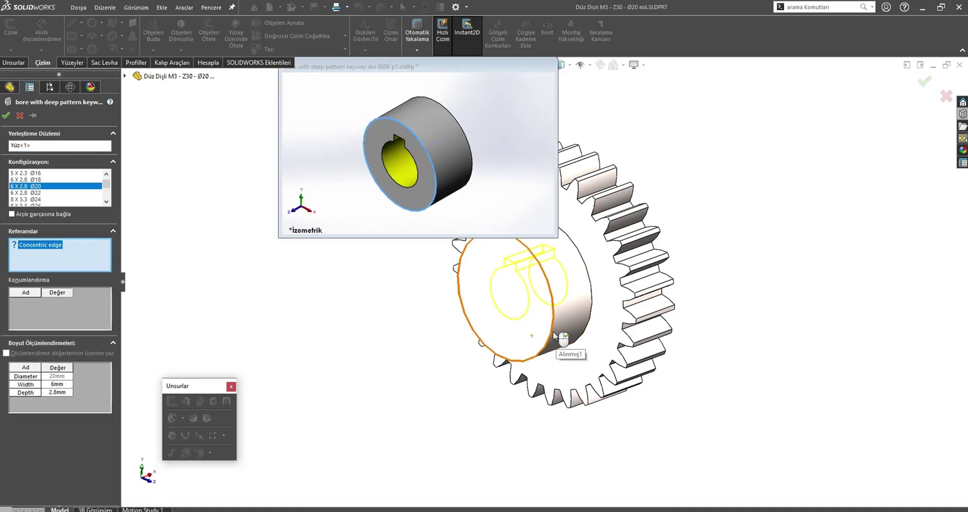
{"action": "left_click", "coordinate": [553, 335]}
{"action": "left_click", "coordinate": [926, 82]}
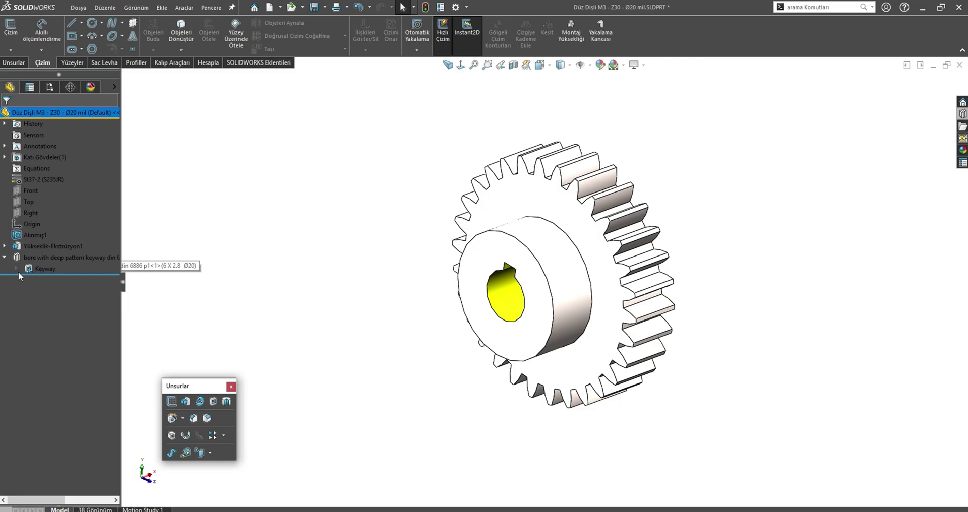
Give a KeySketch keyway line a Vertical relation and rebuild the keyway.
{"action": "left_click", "coordinate": [16, 268]}
{"action": "left_click", "coordinate": [63, 280]}
{"action": "left_click", "coordinate": [55, 257]}
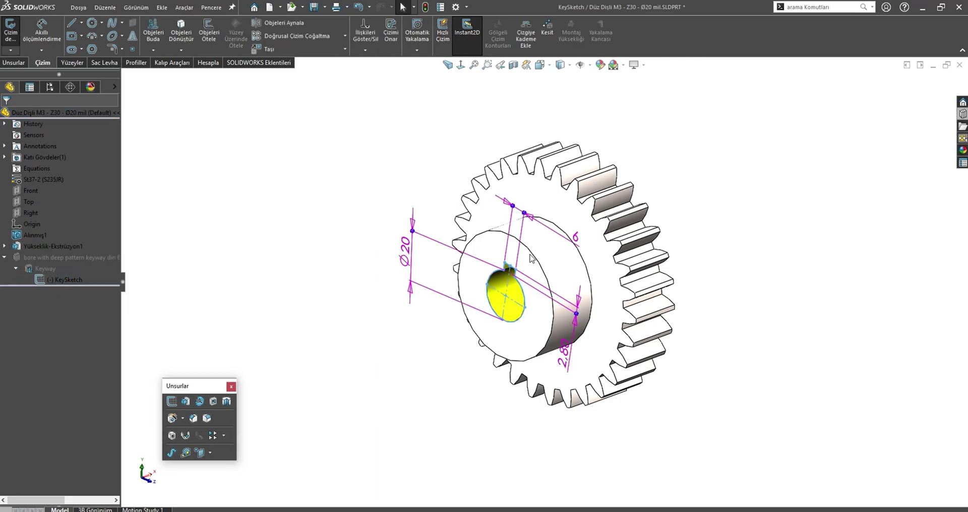
{"action": "left_click", "coordinate": [510, 286]}
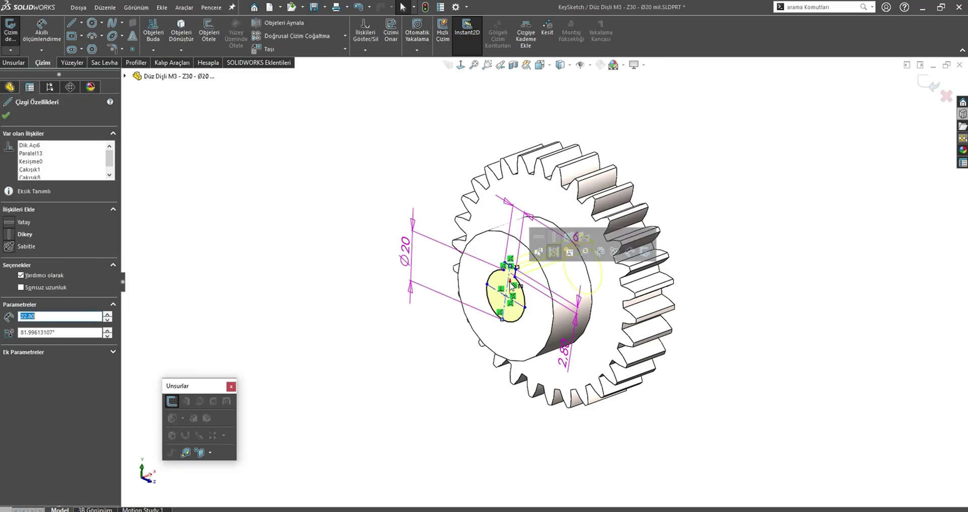
{"action": "left_click", "coordinate": [554, 234]}
{"action": "left_click", "coordinate": [929, 82]}
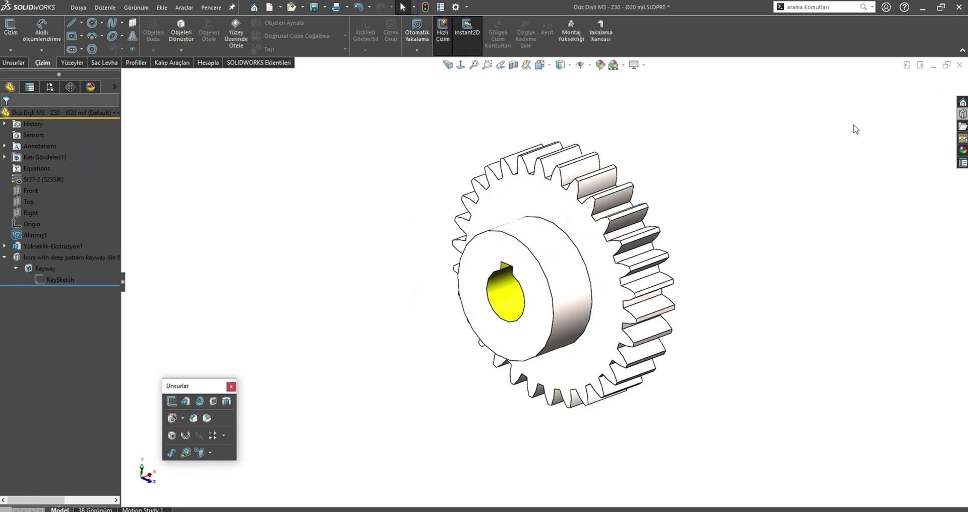
Check the keyed gear in the Montaj1 assembly, then close the gear part.
{"action": "key", "text": "ctrl+Tab"}
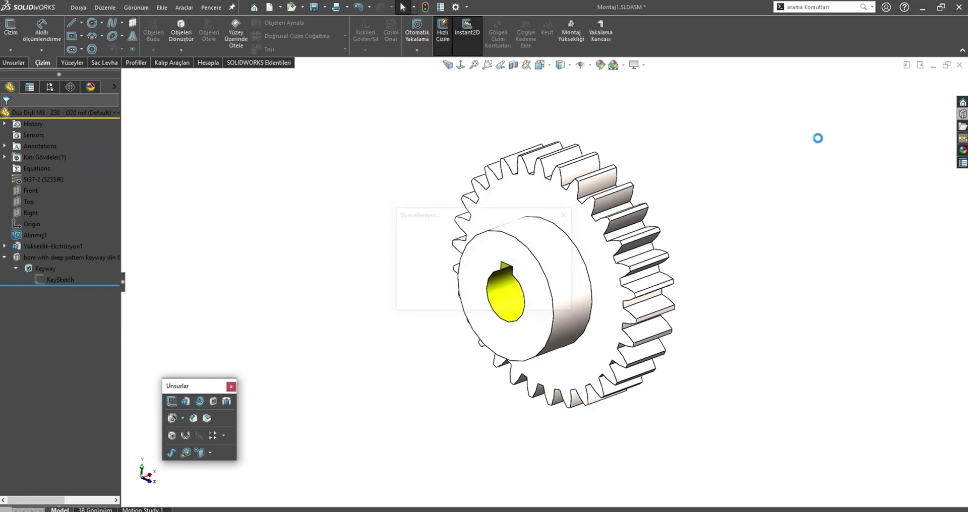
{"action": "key", "text": "ctrl+Tab"}
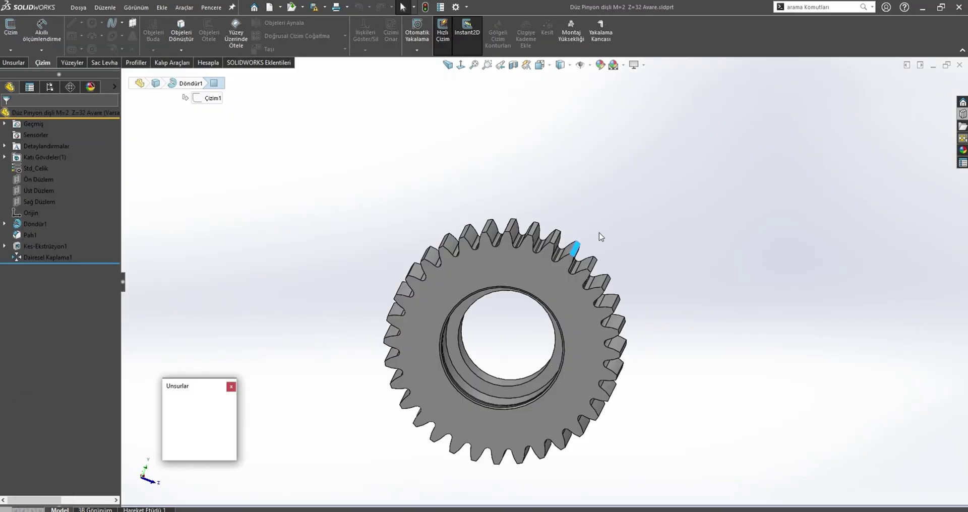
{"action": "left_click", "coordinate": [956, 67]}
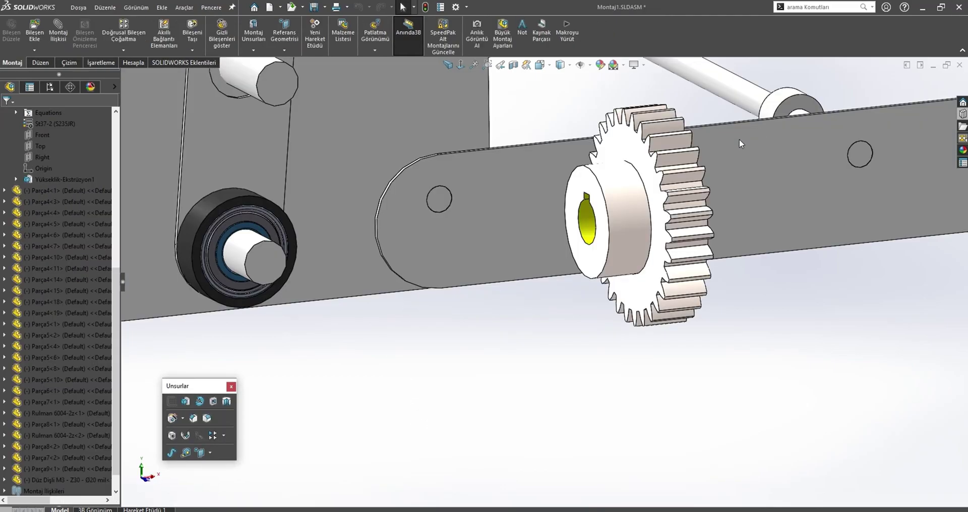
Close the Z20, extra Z30 and bearing documents, then reopen the Z30 gear part.
{"action": "key", "text": "ctrl+Tab"}
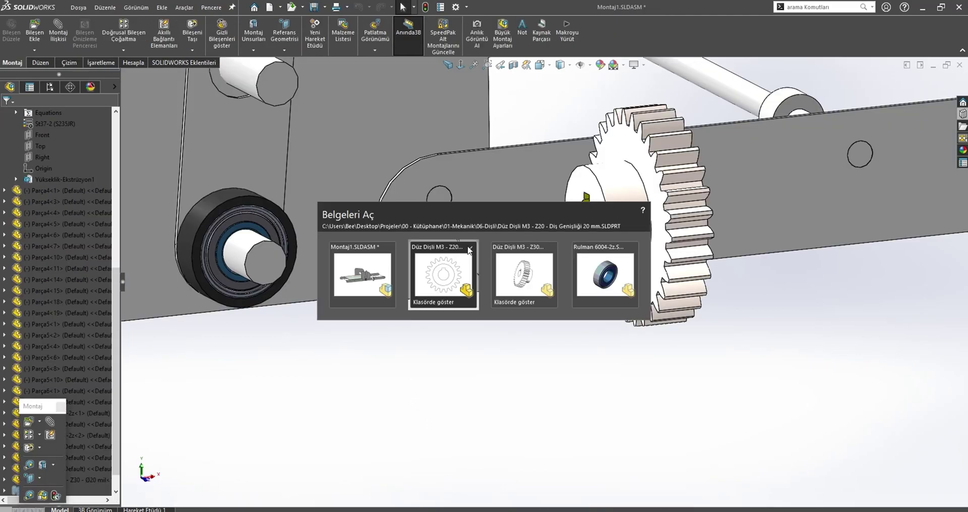
{"action": "left_click", "coordinate": [468, 250]}
{"action": "left_click", "coordinate": [548, 249]}
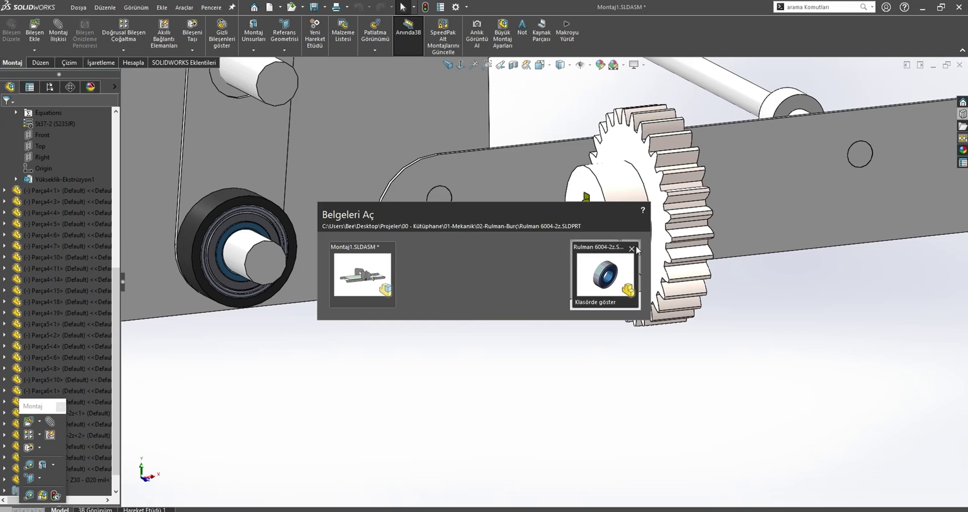
{"action": "left_click", "coordinate": [632, 248]}
{"action": "left_click", "coordinate": [375, 265]}
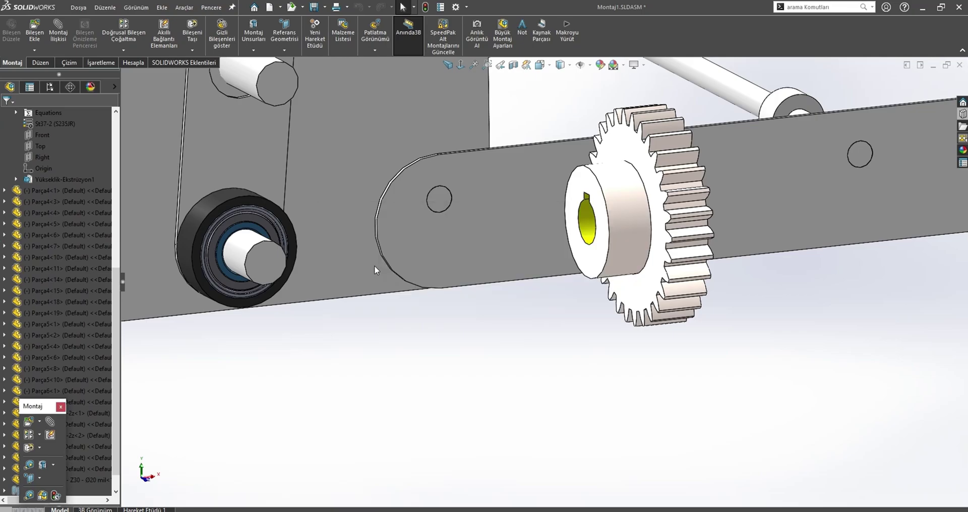
{"action": "left_click", "coordinate": [627, 206]}
{"action": "left_click", "coordinate": [671, 144]}
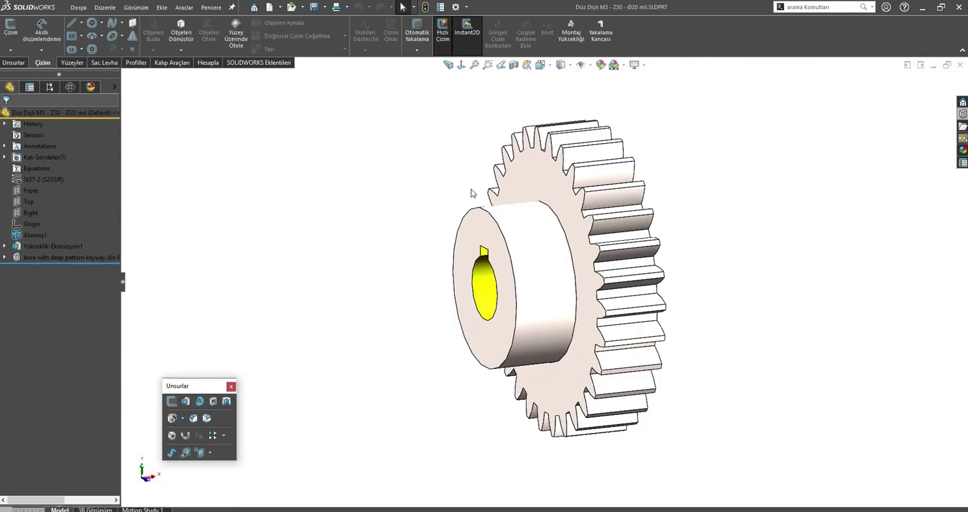
Inspect the Z30 gear's hub and gear faces from front and isometric views.
{"action": "key", "text": "ctrl+1"}
{"action": "scroll", "coordinate": [472, 256], "scroll_direction": "down", "scroll_amount": 2}
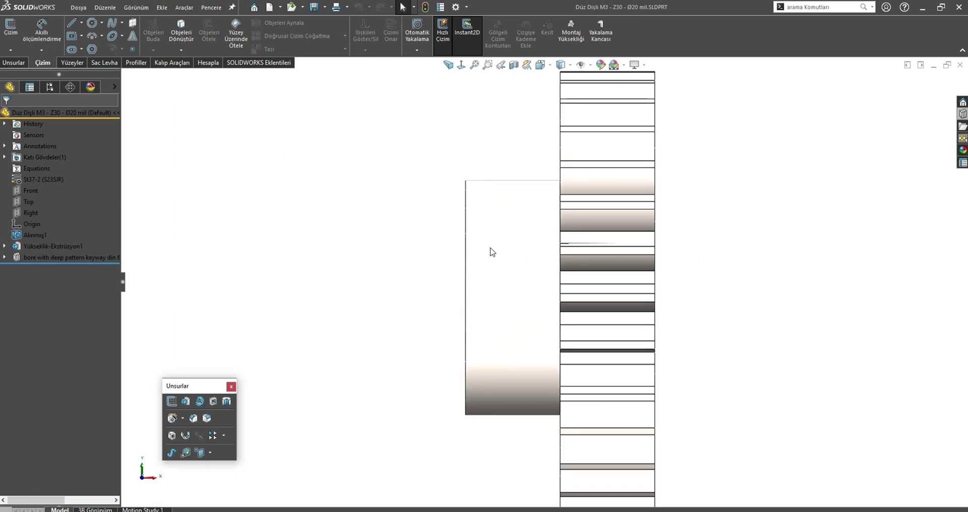
{"action": "mouse_move", "coordinate": [492, 253]}
{"action": "middle_mouse_down"}
{"action": "mouse_move", "coordinate": [504, 227]}
{"action": "mouse_move", "coordinate": [662, 177]}
{"action": "middle_mouse_up"}
{"action": "left_click", "coordinate": [503, 227]}
{"action": "left_click", "coordinate": [662, 177], "text": "ctrl"}
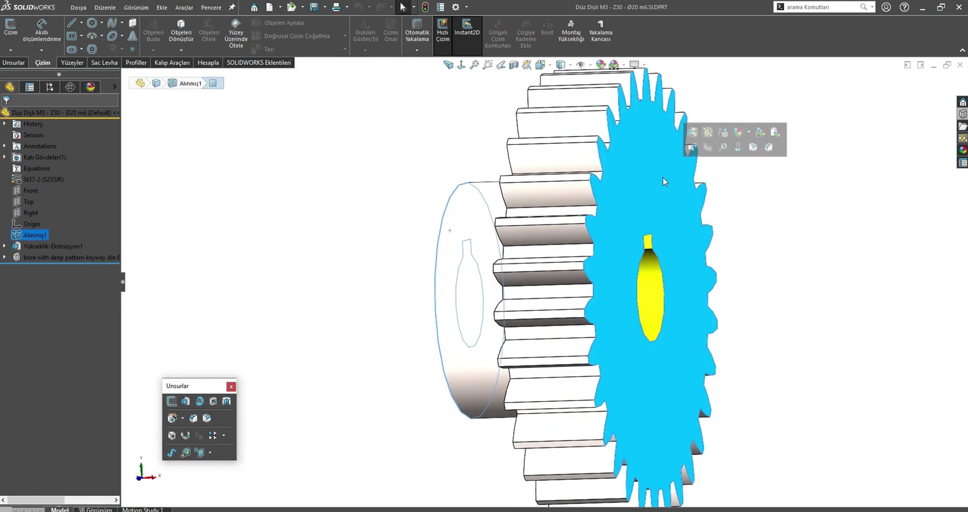
{"action": "key", "text": "Escape"}
{"action": "key", "text": "ctrl+7"}
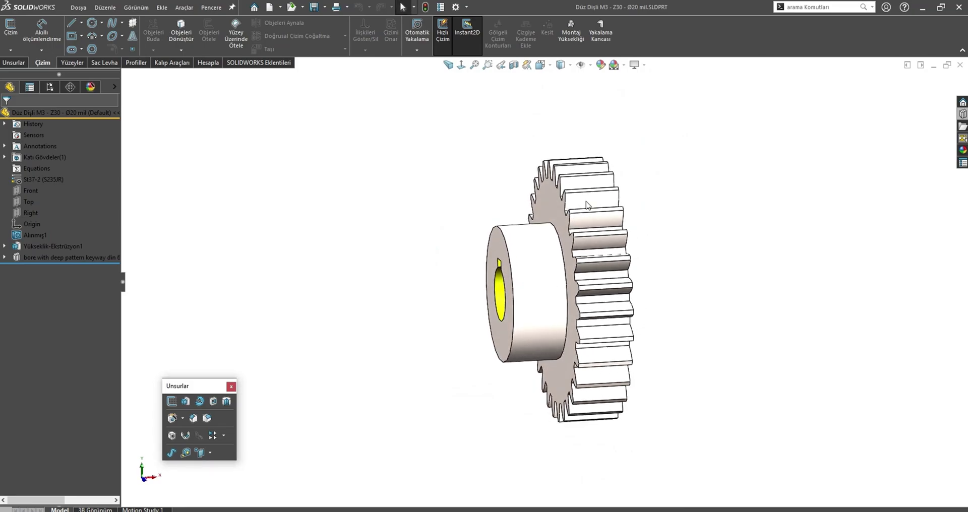
{"action": "left_click", "coordinate": [587, 193]}
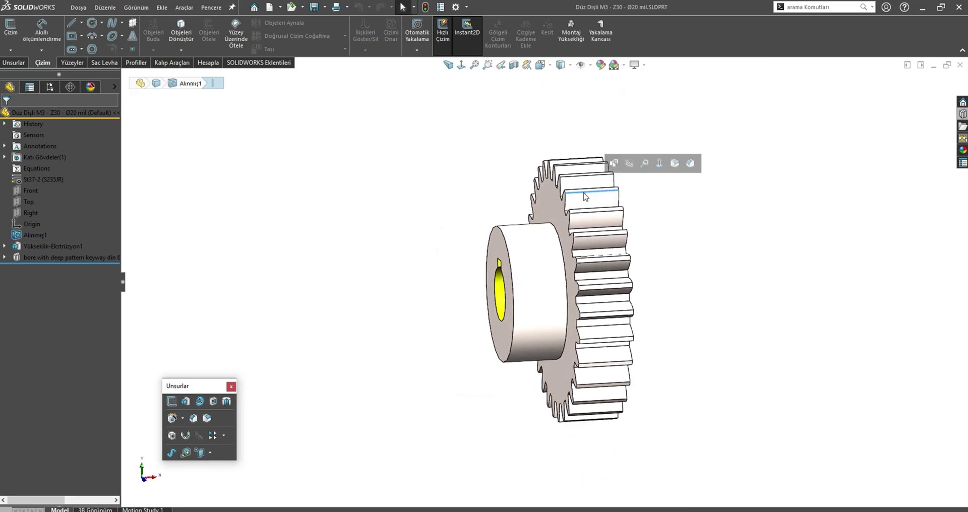
{"action": "scroll", "coordinate": [550, 237], "scroll_direction": "down", "scroll_amount": 2}
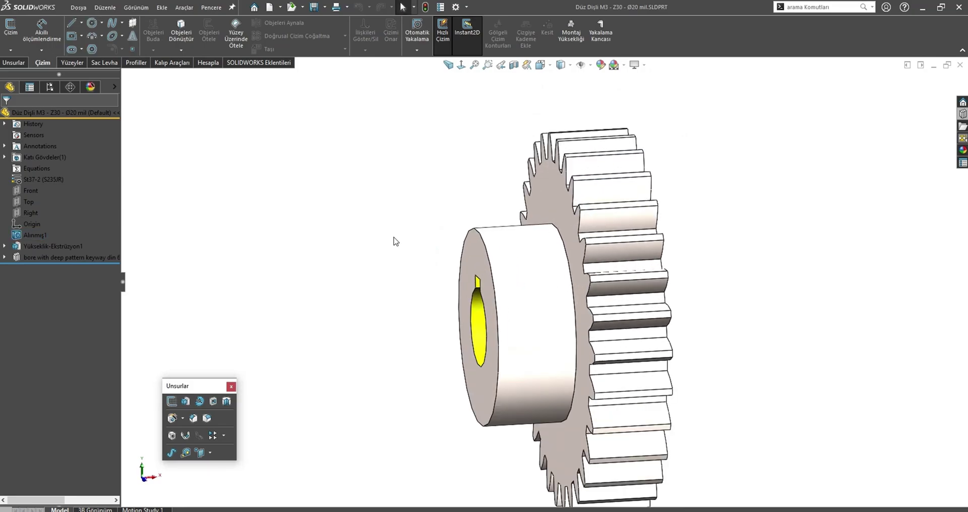
Sketch on the hub face and extrude-cut it Up To Surface at the gear face.
{"action": "left_click", "coordinate": [468, 258]}
{"action": "left_click", "coordinate": [509, 222]}
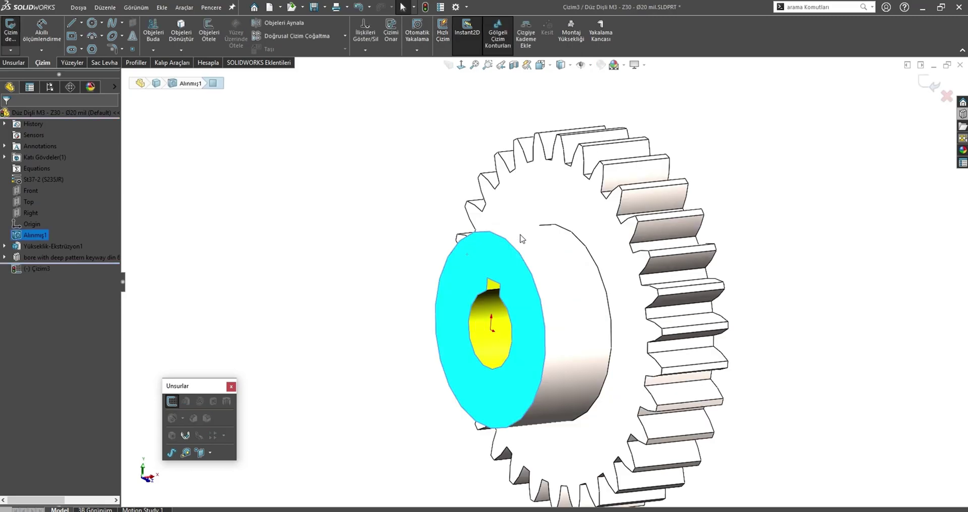
{"action": "left_click", "coordinate": [181, 262]}
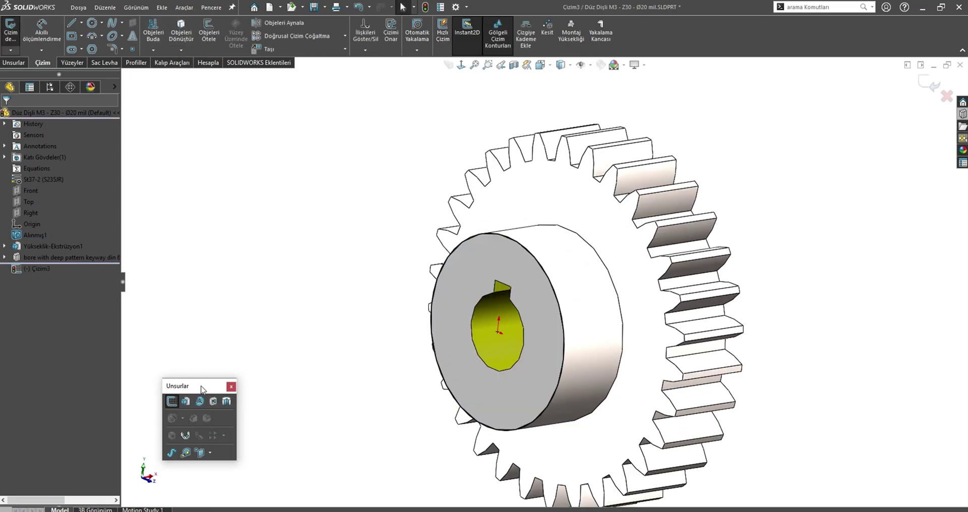
{"action": "left_click", "coordinate": [216, 402]}
{"action": "left_click", "coordinate": [529, 324]}
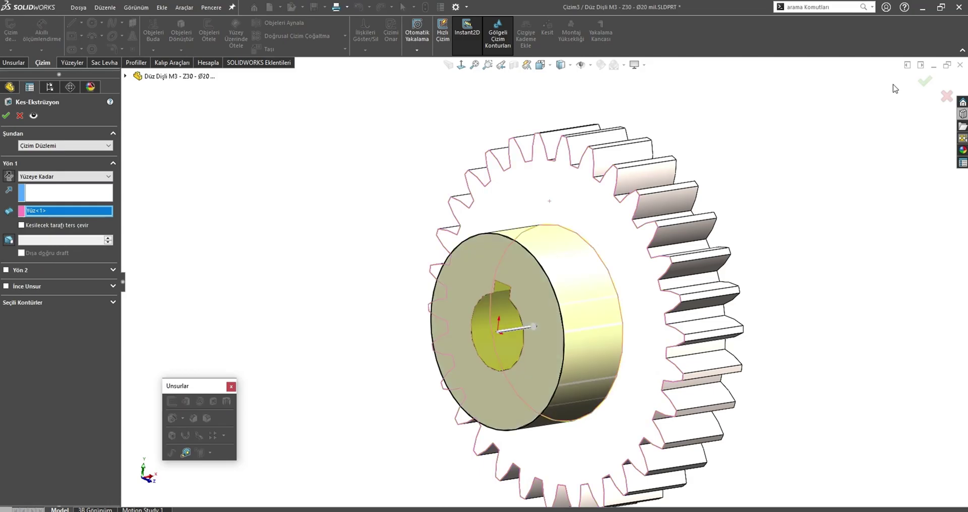
{"action": "left_click", "coordinate": [922, 82]}
{"action": "scroll", "coordinate": [693, 185], "scroll_direction": "down", "scroll_amount": 2}
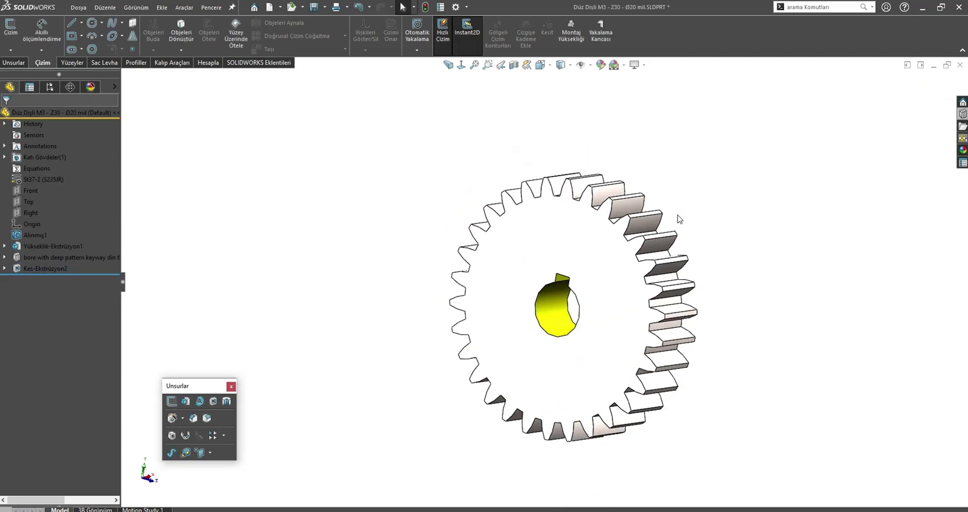
{"action": "mouse_move", "coordinate": [676, 216]}
{"action": "middle_mouse_down"}
{"action": "mouse_move", "coordinate": [600, 204]}
{"action": "mouse_move", "coordinate": [585, 221]}
{"action": "middle_mouse_up"}
{"action": "key", "text": "ctrl+Tab"}
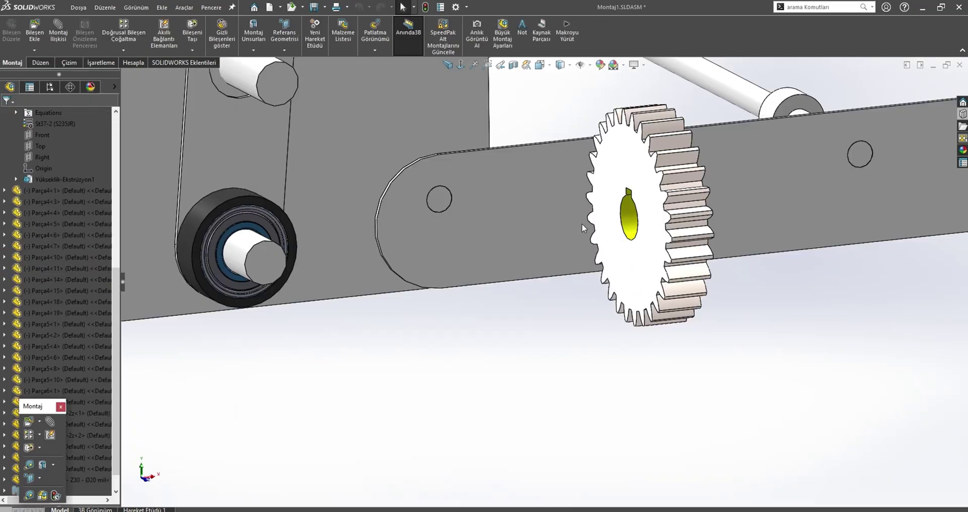
Mate the gear's bore face concentric with the bearing shaft.
{"action": "left_click", "coordinate": [630, 216]}
{"action": "middle_click_drag", "start_coordinate": [630, 216], "coordinate": [580, 232]}
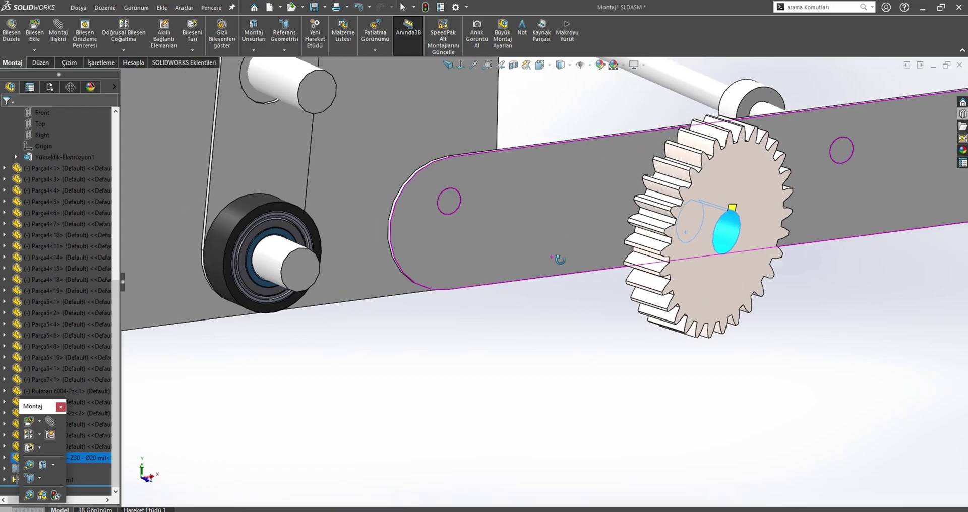
{"action": "scroll", "coordinate": [275, 258], "scroll_direction": "up", "scroll_amount": 3}
{"action": "left_click", "coordinate": [274, 258], "text": "ctrl"}
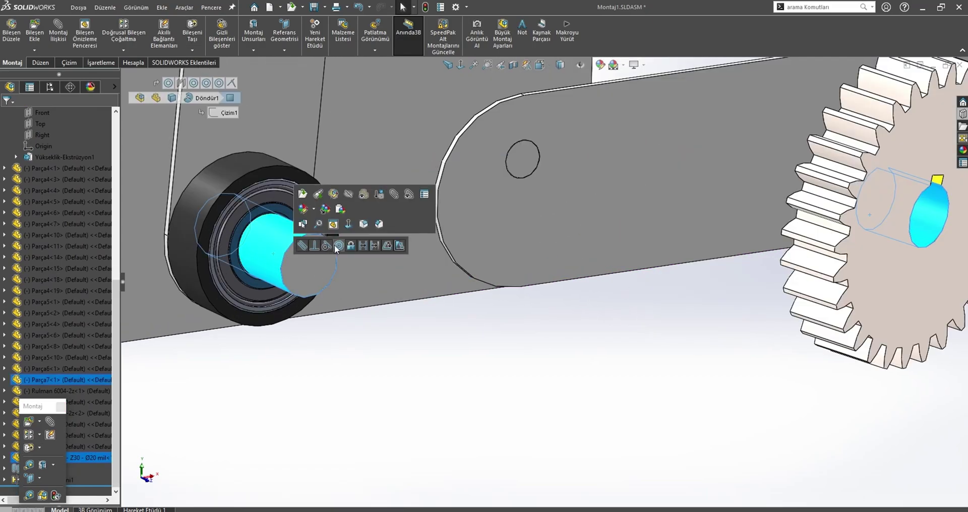
{"action": "left_click", "coordinate": [337, 246]}
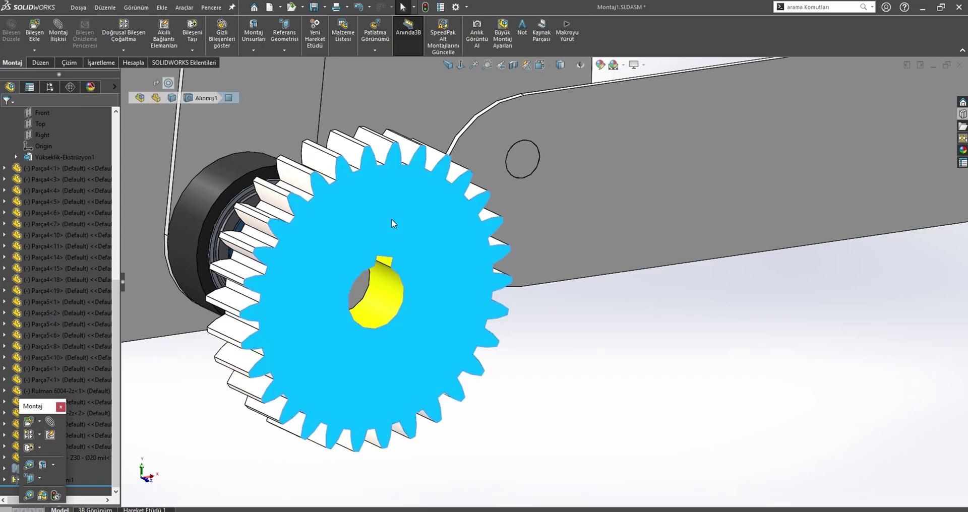
Check the gear's position beside the side plate from several angles and the Front view.
{"action": "left_click", "coordinate": [392, 224]}
{"action": "mouse_move", "coordinate": [391, 223]}
{"action": "middle_mouse_down"}
{"action": "mouse_move", "coordinate": [233, 221]}
{"action": "mouse_move", "coordinate": [416, 270]}
{"action": "mouse_move", "coordinate": [424, 258]}
{"action": "middle_mouse_up"}
{"action": "left_click", "coordinate": [204, 217]}
{"action": "left_click", "coordinate": [439, 228]}
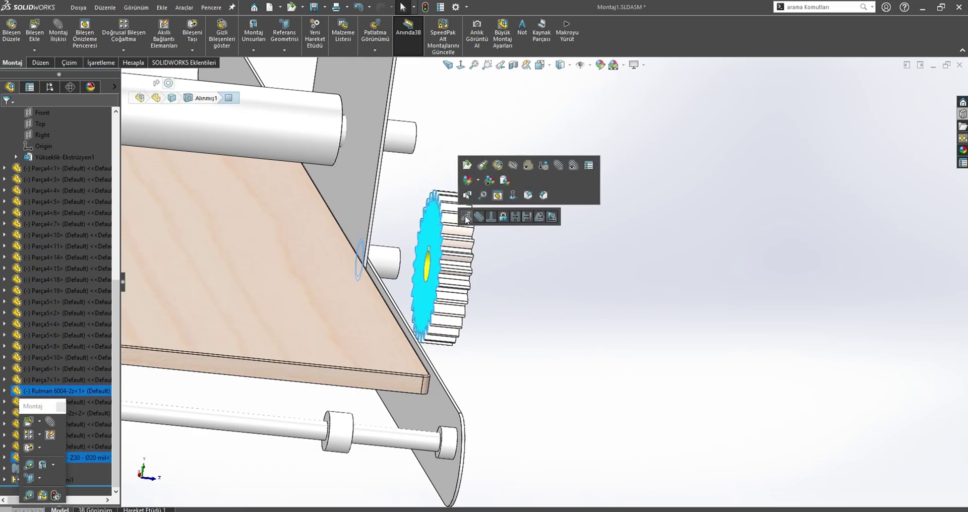
{"action": "middle_click_drag", "start_coordinate": [440, 228], "coordinate": [422, 294]}
{"action": "key", "text": "ctrl+1"}
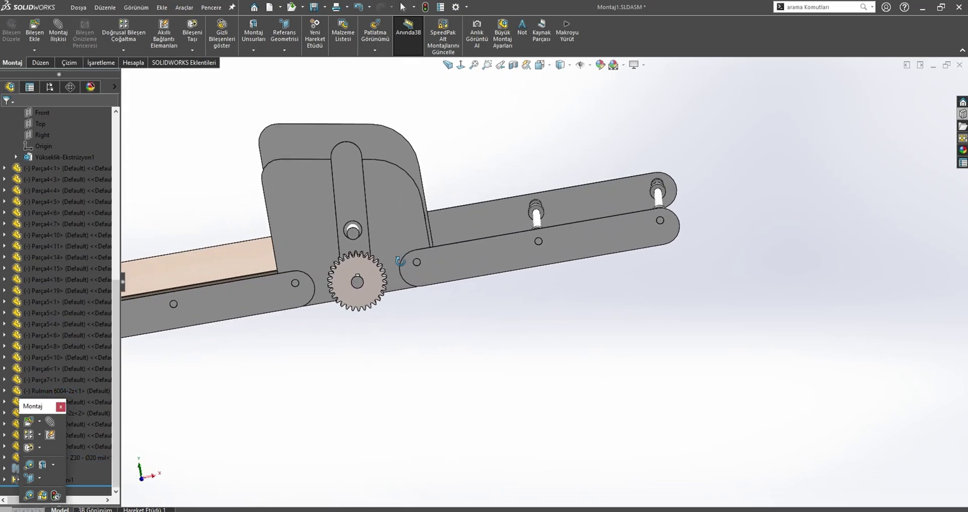
{"action": "scroll", "coordinate": [358, 255], "scroll_direction": "down", "scroll_amount": 5}
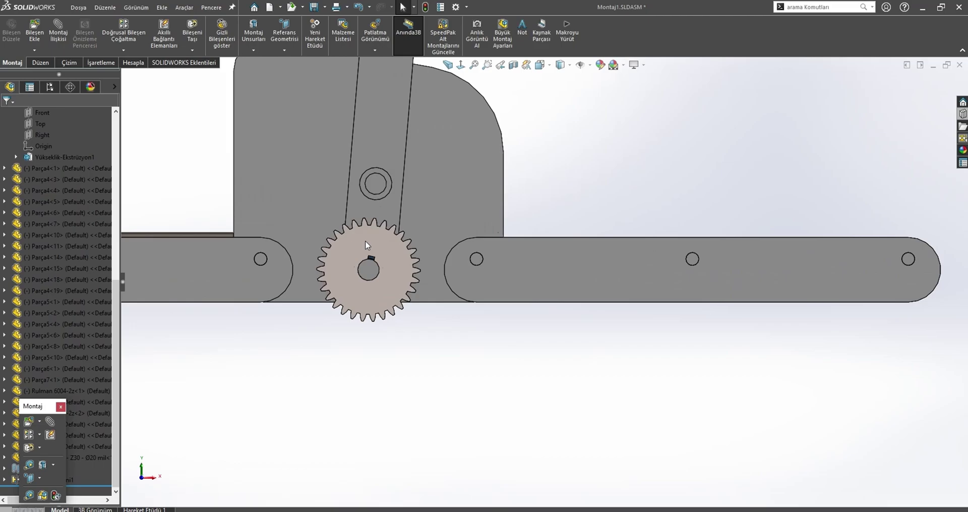
{"action": "middle_click_drag", "start_coordinate": [365, 241], "coordinate": [381, 246]}
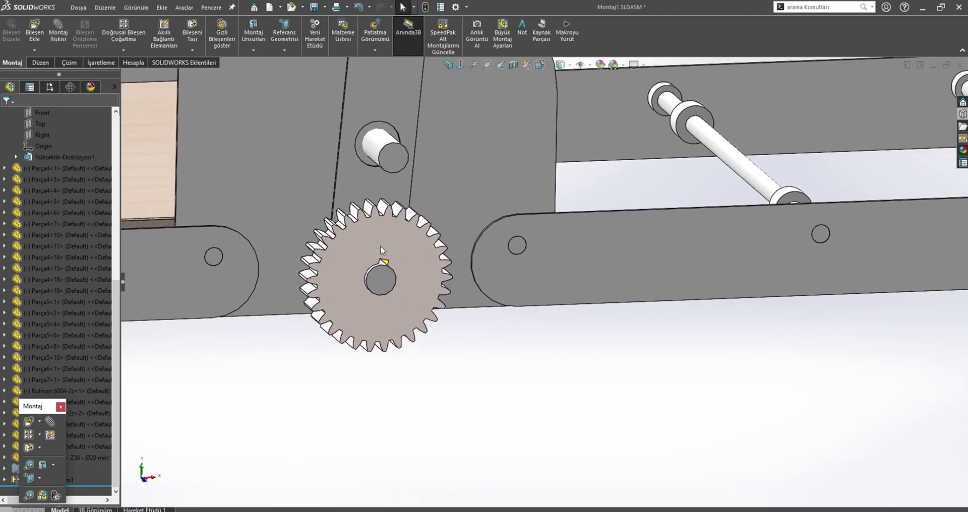
{"action": "left_click", "coordinate": [367, 247]}
Copy the gear and mate the copy concentric with the upper shaft.
{"action": "left_click_drag", "start_coordinate": [367, 247], "coordinate": [430, 266], "text": "ctrl"}
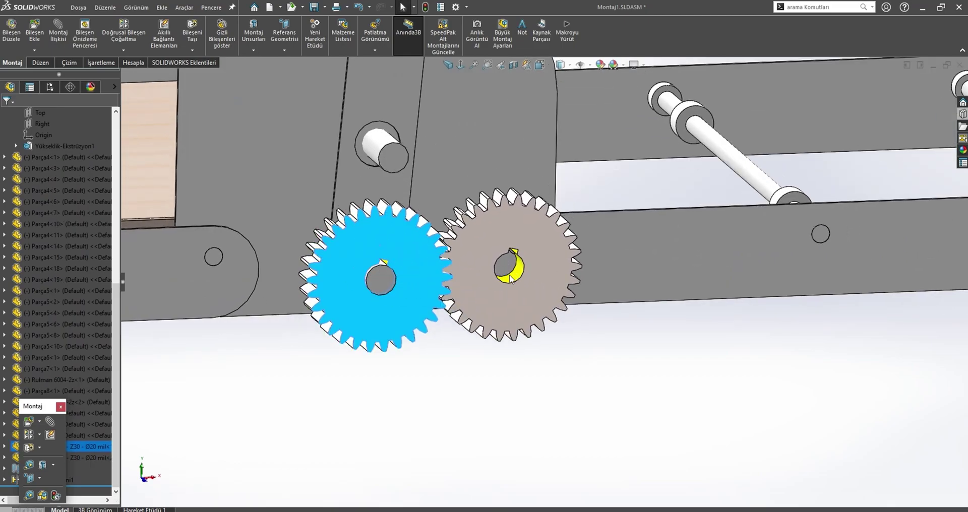
{"action": "left_click", "coordinate": [374, 149]}
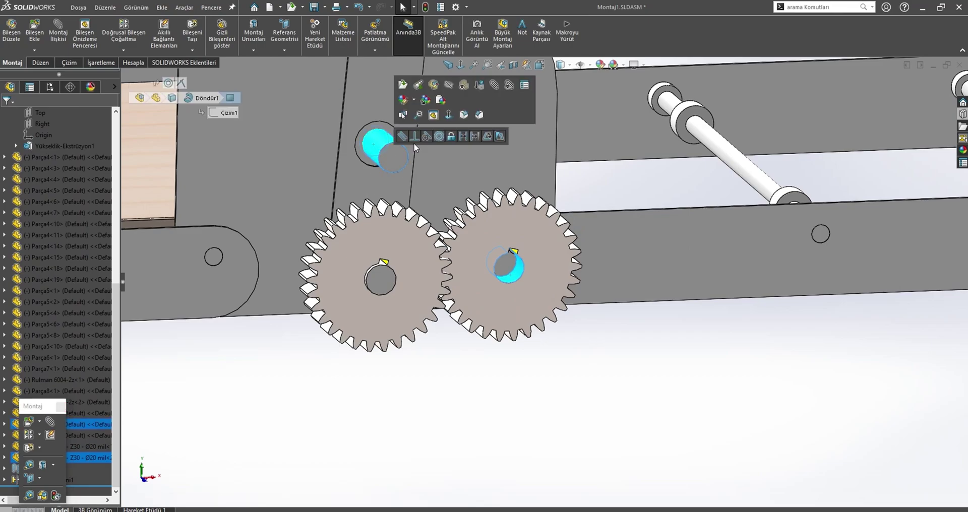
{"action": "left_click", "coordinate": [438, 136]}
View the meshing gears from the front and open the upper gear's part file.
{"action": "scroll", "coordinate": [555, 286], "scroll_direction": "up", "scroll_amount": 3}
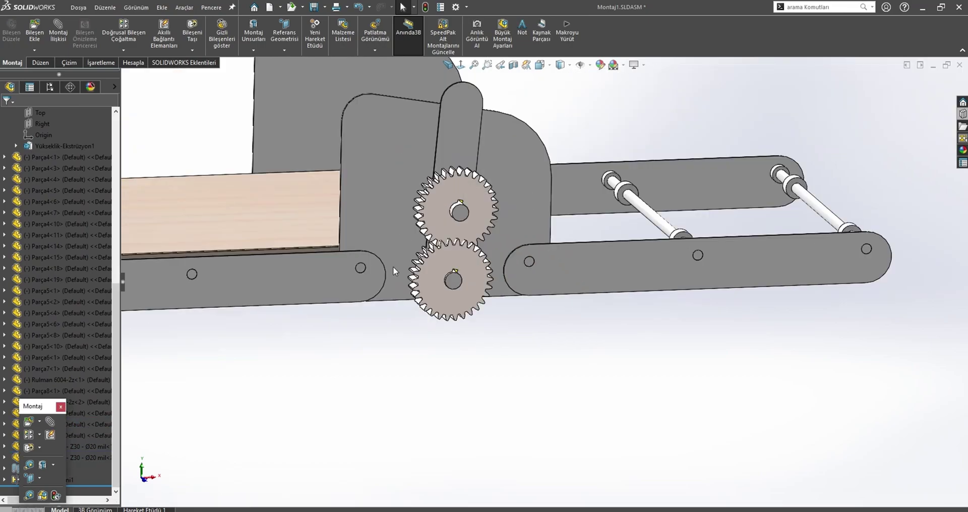
{"action": "middle_click_drag", "start_coordinate": [392, 266], "coordinate": [422, 361]}
{"action": "key", "text": "ctrl+1"}
{"action": "scroll", "coordinate": [469, 227], "scroll_direction": "down", "scroll_amount": 5}
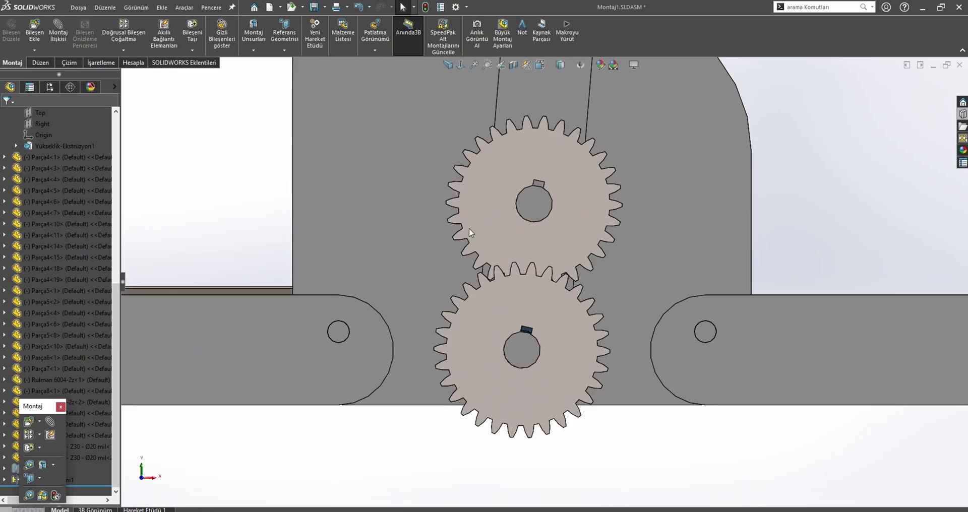
{"action": "left_click", "coordinate": [469, 231]}
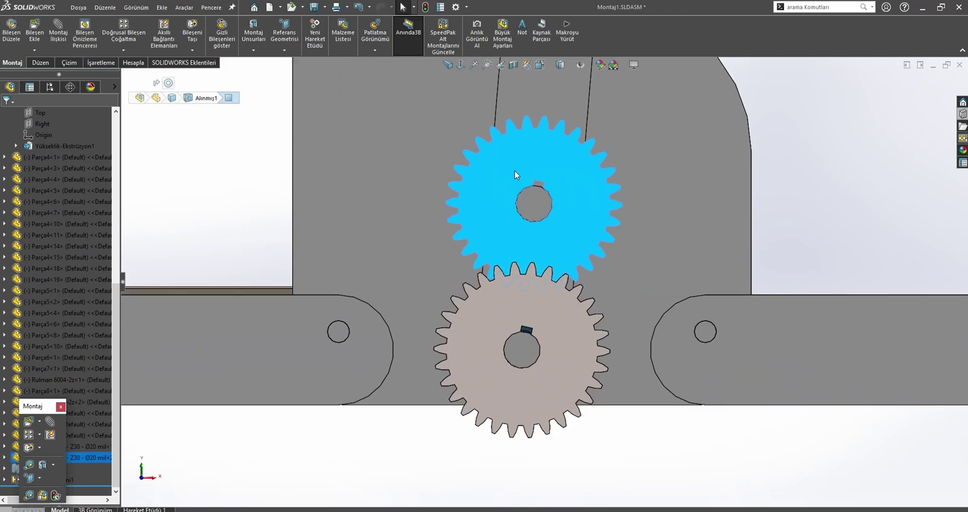
{"action": "key", "text": "ctrl+Tab"}
Start a sketch on the gear face and draw a circle centred on the origin.
{"action": "key", "text": "ctrl+8"}
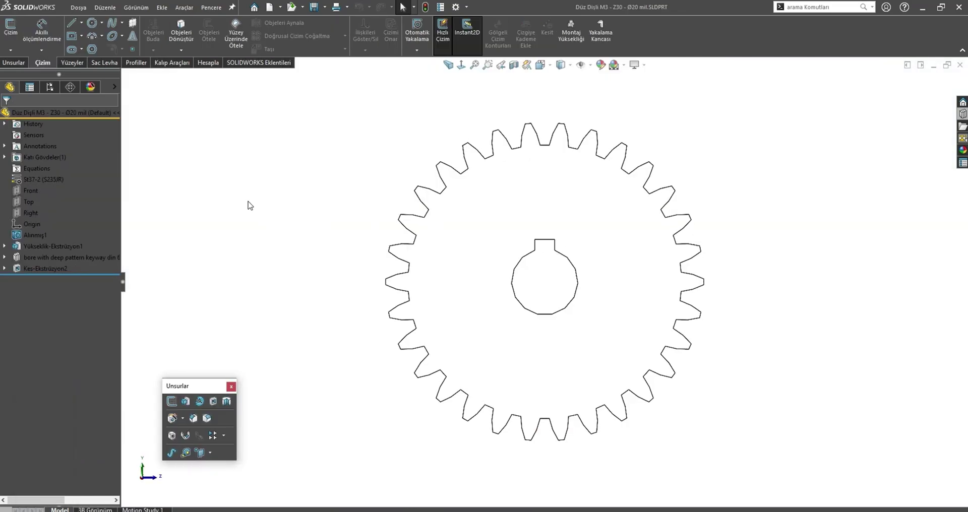
{"action": "left_click", "coordinate": [487, 247]}
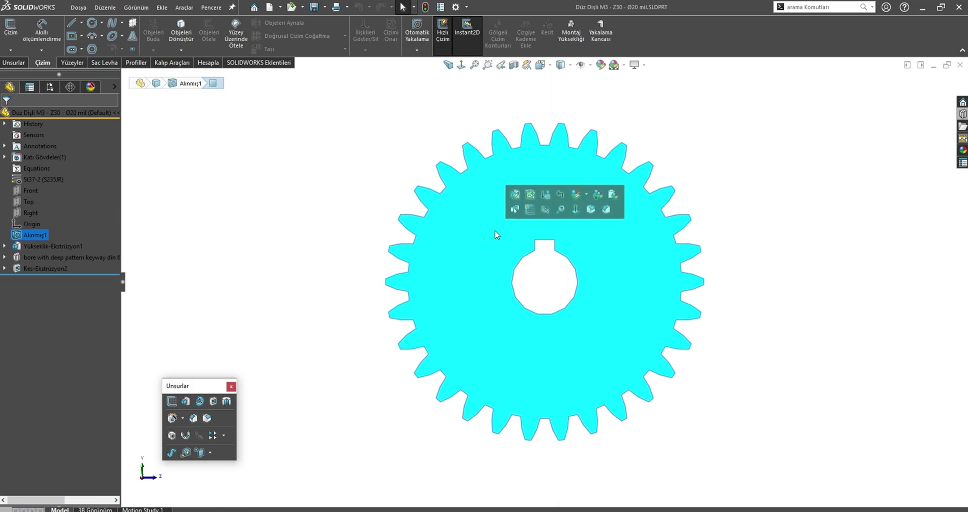
{"action": "left_click", "coordinate": [527, 209]}
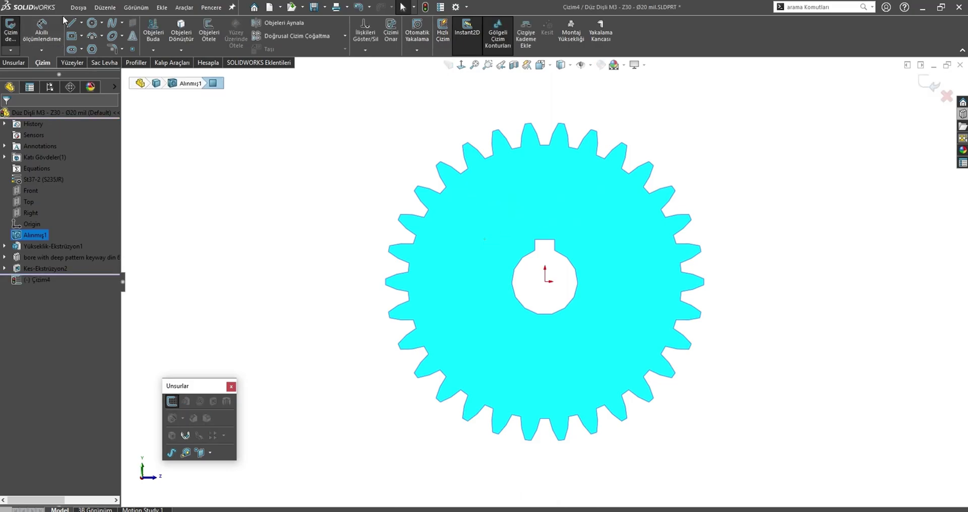
{"action": "left_click", "coordinate": [92, 22]}
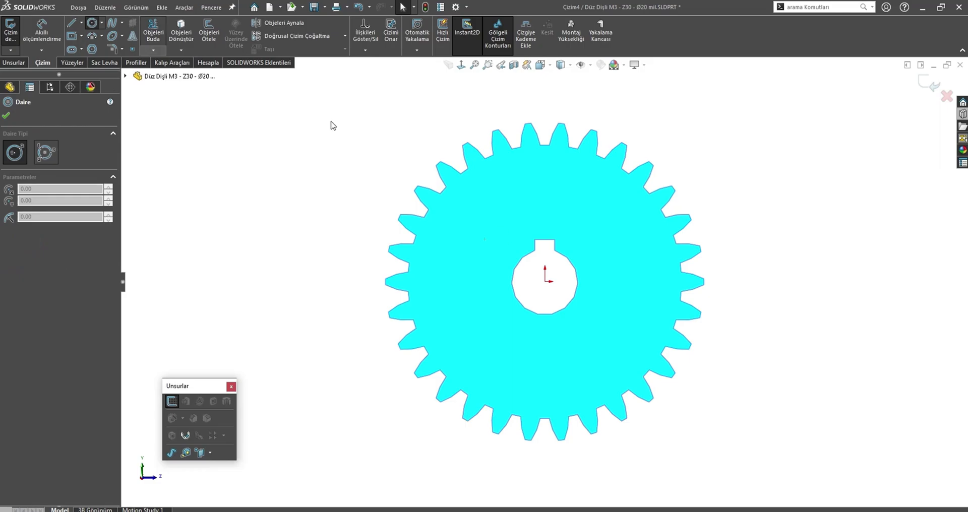
{"action": "left_click", "coordinate": [540, 279]}
{"action": "scroll", "coordinate": [557, 131], "scroll_direction": "down", "scroll_amount": 2}
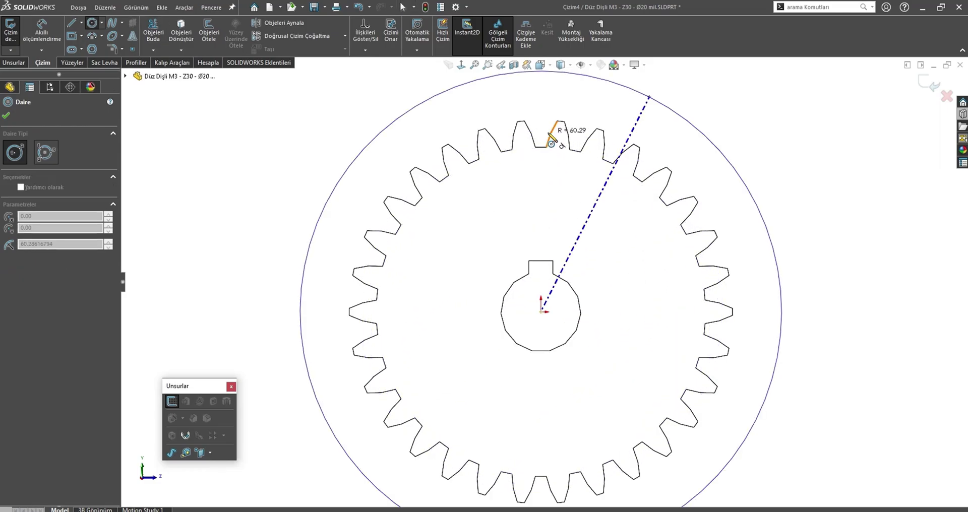
{"action": "scroll", "coordinate": [553, 143], "scroll_direction": "down", "scroll_amount": 2}
{"action": "scroll", "coordinate": [536, 151], "scroll_direction": "down", "scroll_amount": 2}
{"action": "scroll", "coordinate": [536, 190], "scroll_direction": "down", "scroll_amount": 1}
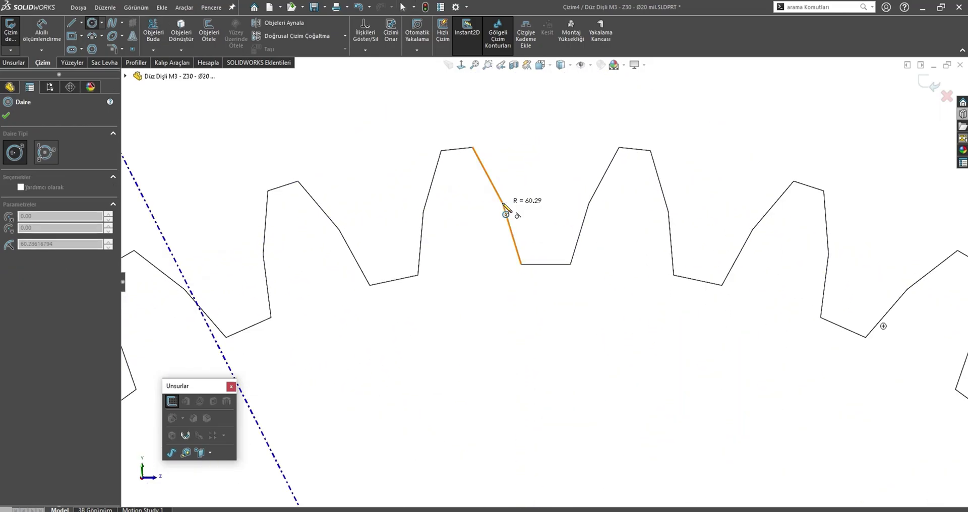
{"action": "scroll", "coordinate": [506, 212], "scroll_direction": "up", "scroll_amount": 1}
{"action": "left_click", "coordinate": [509, 211]}
{"action": "key", "text": "Escape"}
{"action": "scroll", "coordinate": [532, 223], "scroll_direction": "down", "scroll_amount": 2}
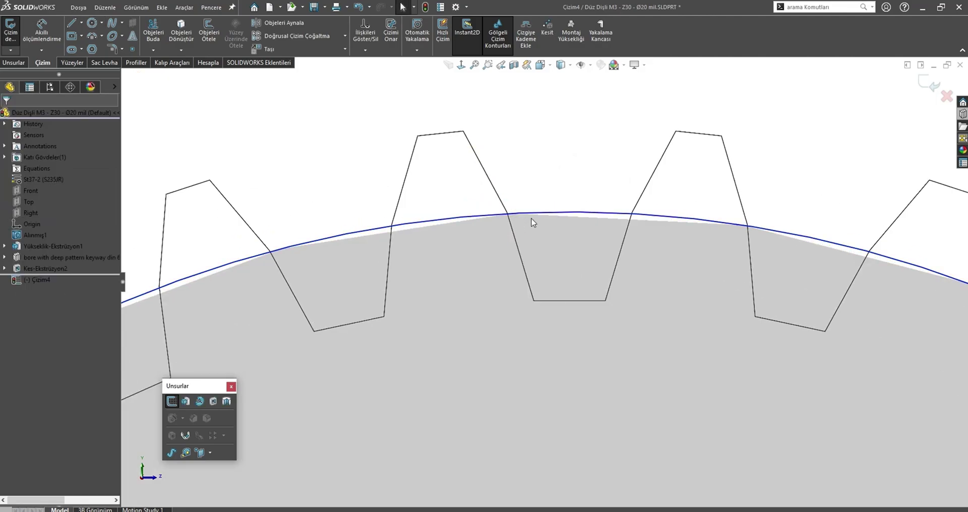
{"action": "left_click", "coordinate": [516, 215]}
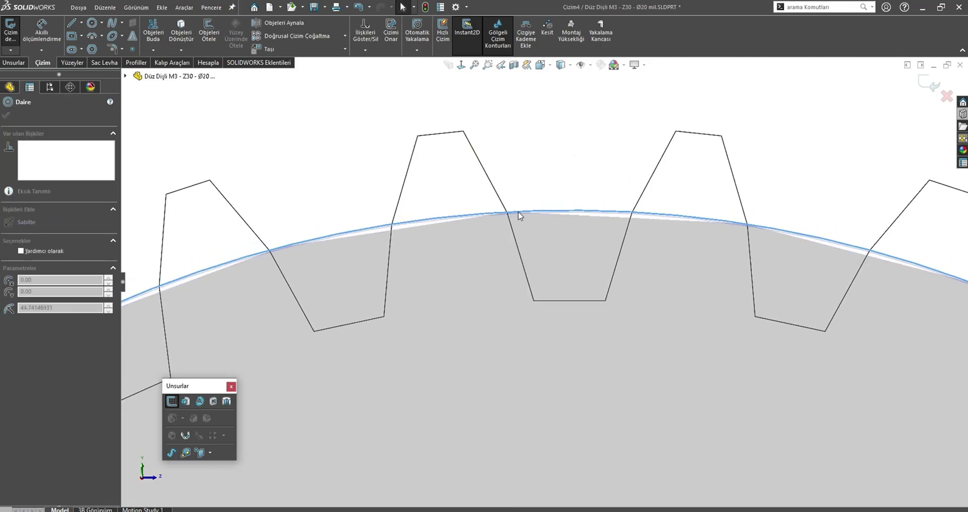
{"action": "left_click", "coordinate": [481, 196]}
Dimension the circle's diameter to 89 and close sketch Çizim4.
{"action": "key", "text": "s"}
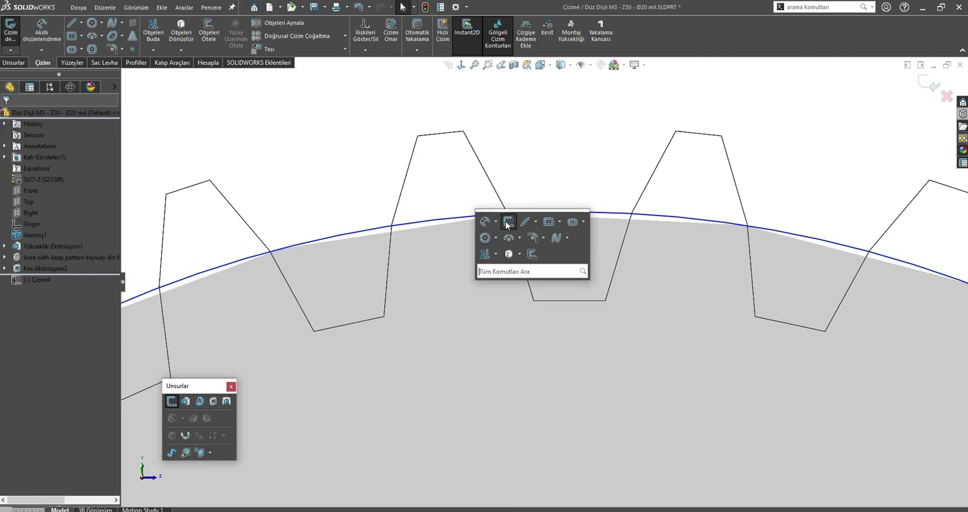
{"action": "left_click", "coordinate": [507, 222]}
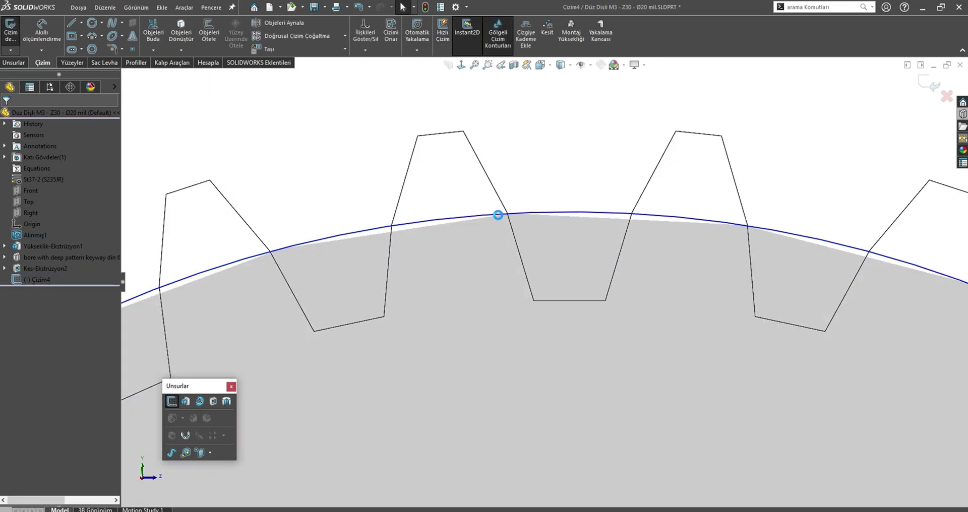
{"action": "key", "text": "s"}
{"action": "left_click", "coordinate": [520, 220]}
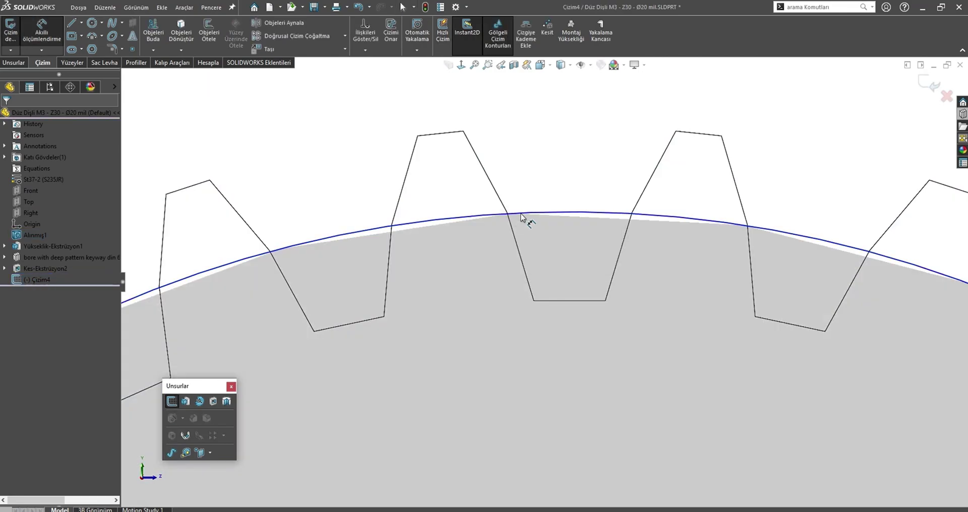
{"action": "left_click", "coordinate": [520, 216]}
{"action": "left_click", "coordinate": [538, 175]}
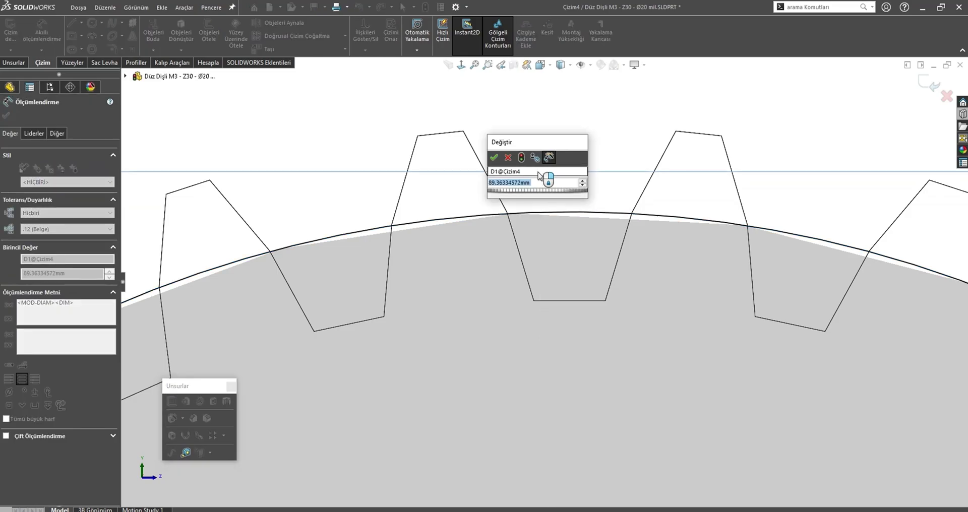
{"action": "type", "text": "89"}
{"action": "key", "text": "Return"}
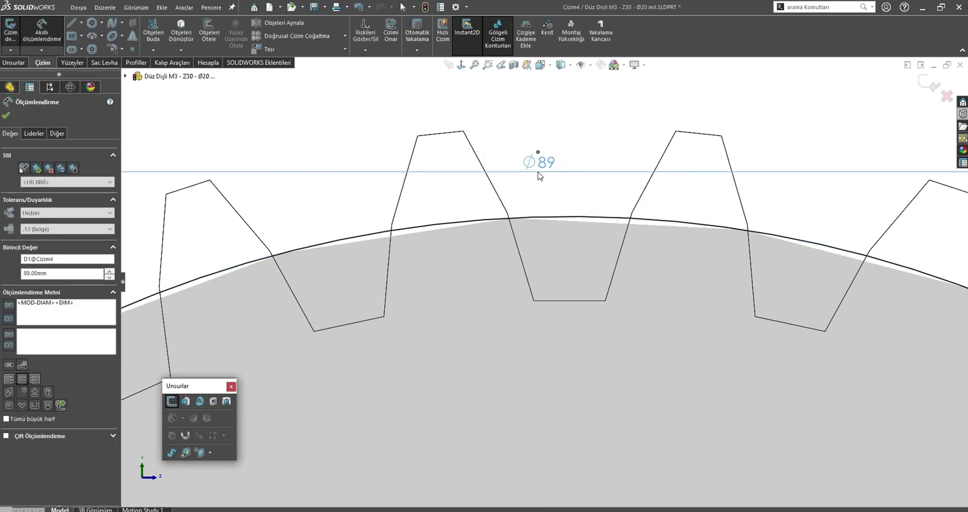
{"action": "key", "text": "Escape"}
{"action": "left_click", "coordinate": [926, 82]}
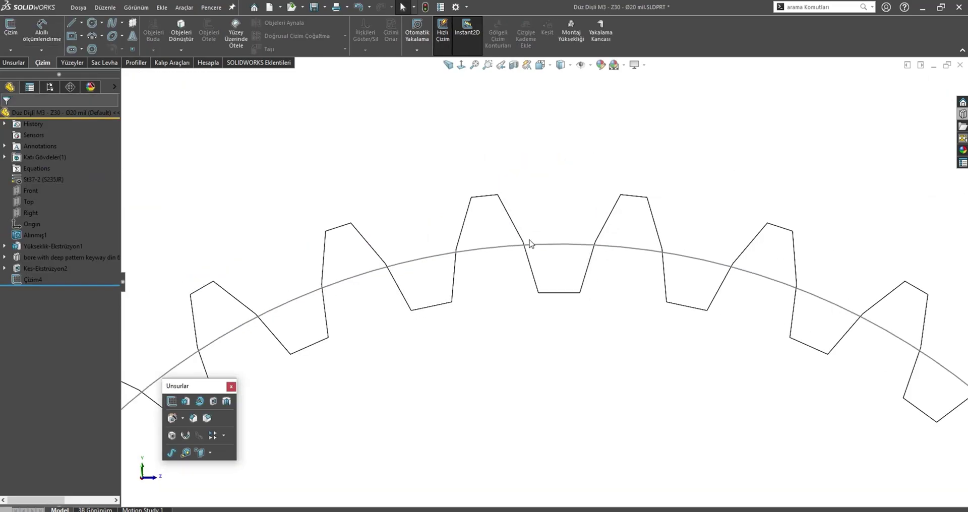
Set the link part's hole spacing to 89, then return to Montaj1.
{"action": "scroll", "coordinate": [500, 238], "scroll_direction": "up", "scroll_amount": 3}
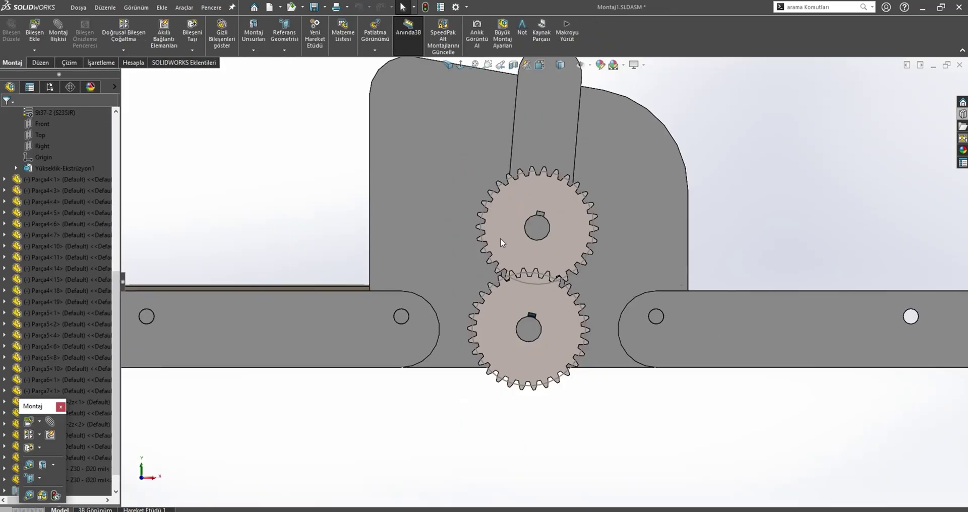
{"action": "scroll", "coordinate": [580, 98], "scroll_direction": "down", "scroll_amount": 4}
{"action": "left_click", "coordinate": [624, 38]}
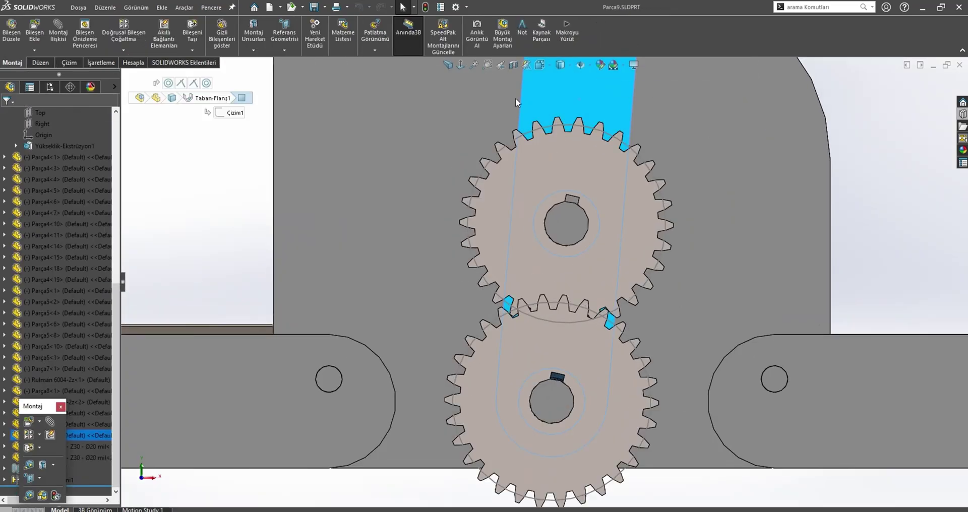
{"action": "double_click", "coordinate": [380, 384]}
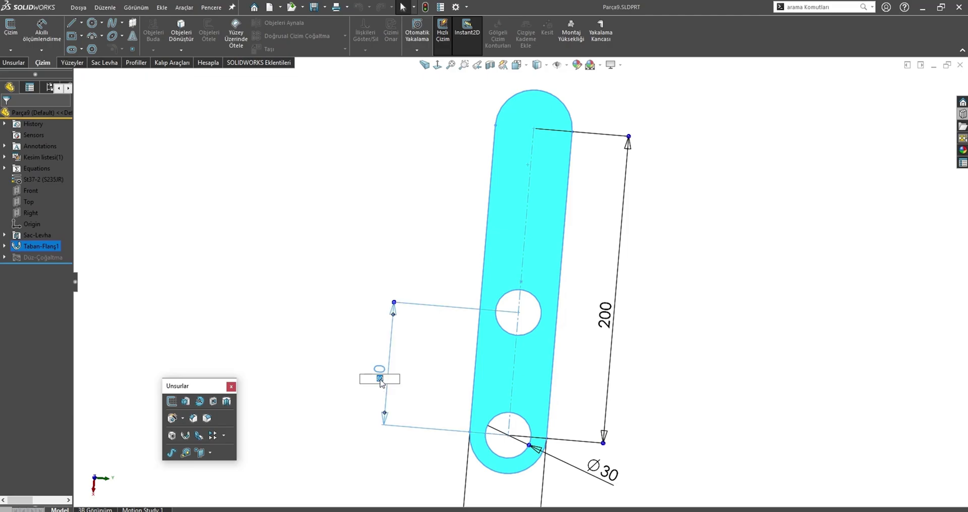
{"action": "key", "text": "Return"}
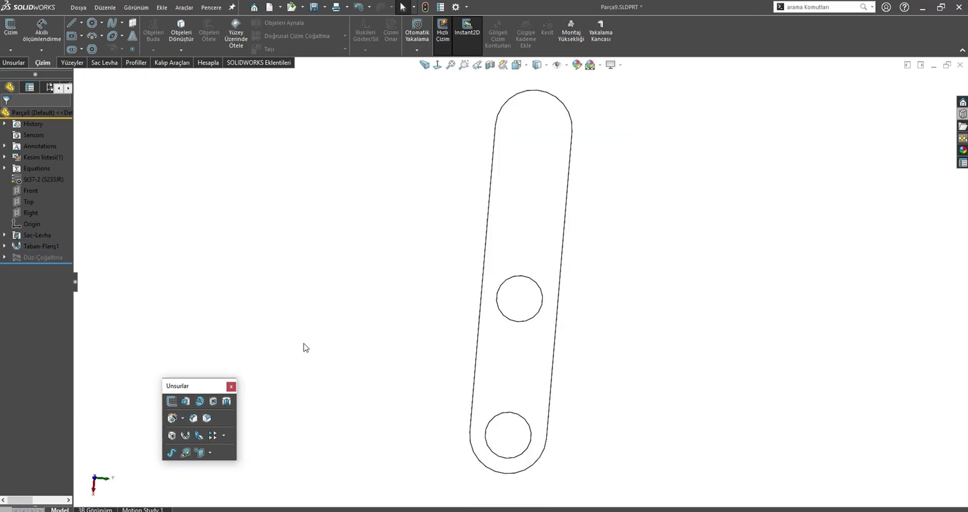
{"action": "key", "text": "ctrl+Tab"}
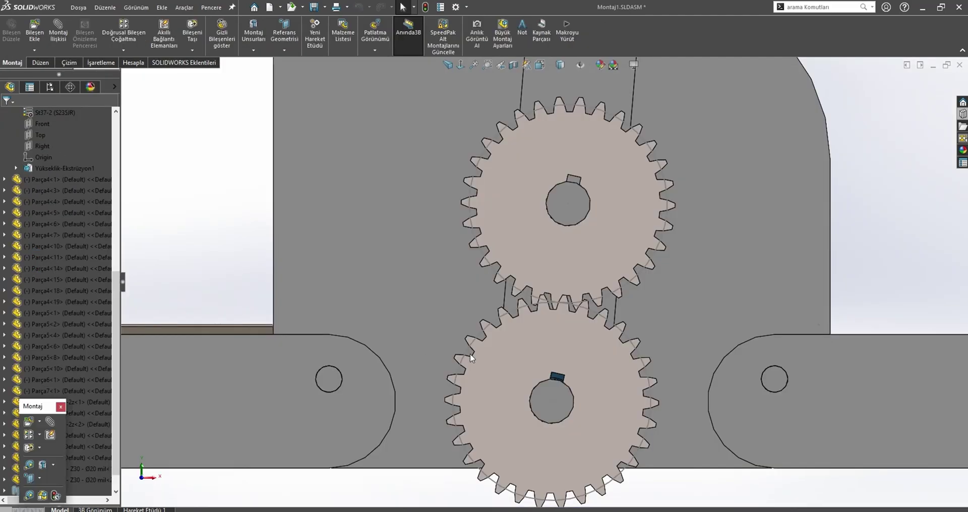
{"action": "scroll", "coordinate": [470, 353], "scroll_direction": "down", "scroll_amount": 3}
{"action": "scroll", "coordinate": [585, 245], "scroll_direction": "down", "scroll_amount": 2}
{"action": "left_click_drag", "start_coordinate": [592, 235], "coordinate": [594, 222]}
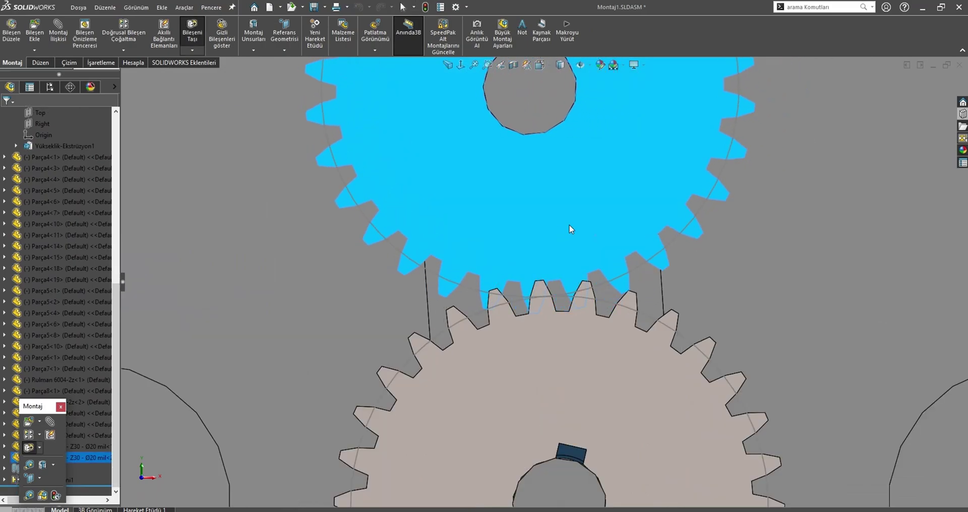
{"action": "key", "text": "Escape"}
{"action": "scroll", "coordinate": [580, 283], "scroll_direction": "up", "scroll_amount": 3}
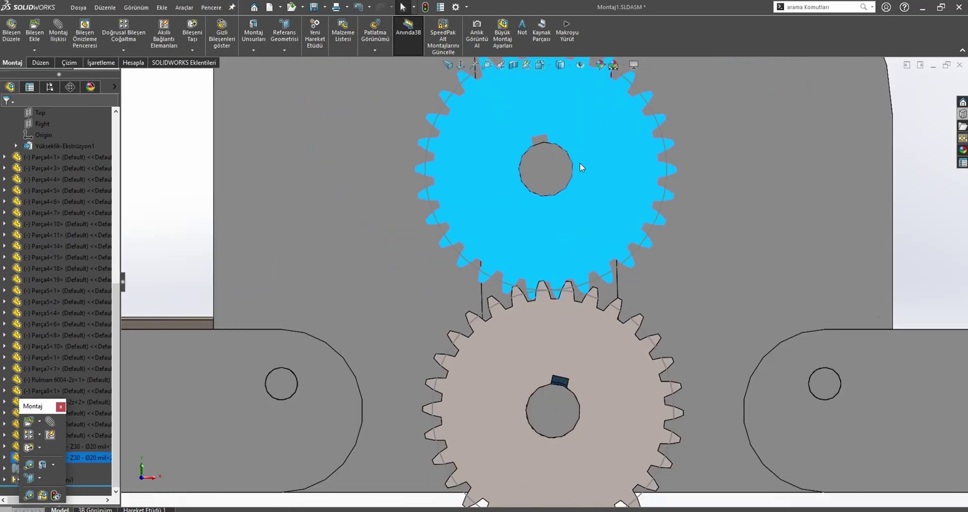
{"action": "left_click_drag", "start_coordinate": [532, 163], "coordinate": [504, 159]}
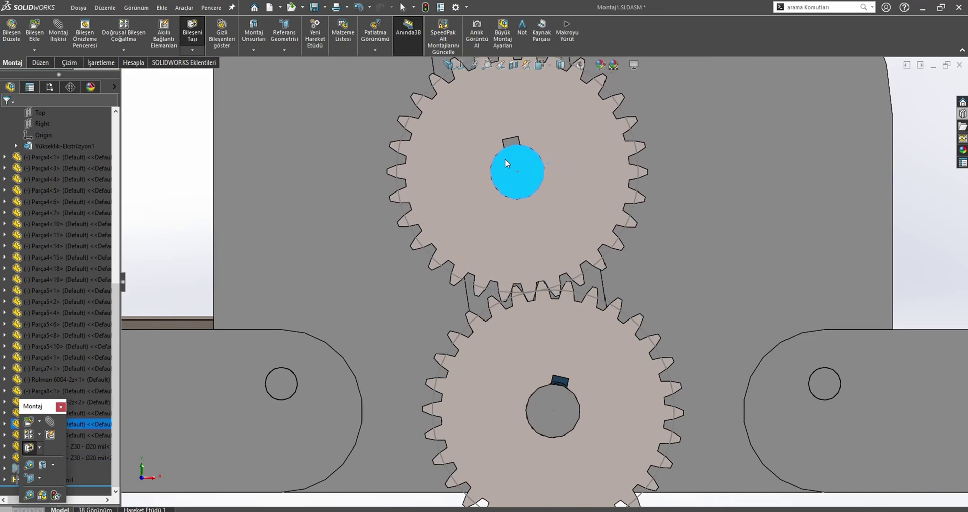
{"action": "key", "text": "Escape"}
{"action": "key", "text": "ctrl+7"}
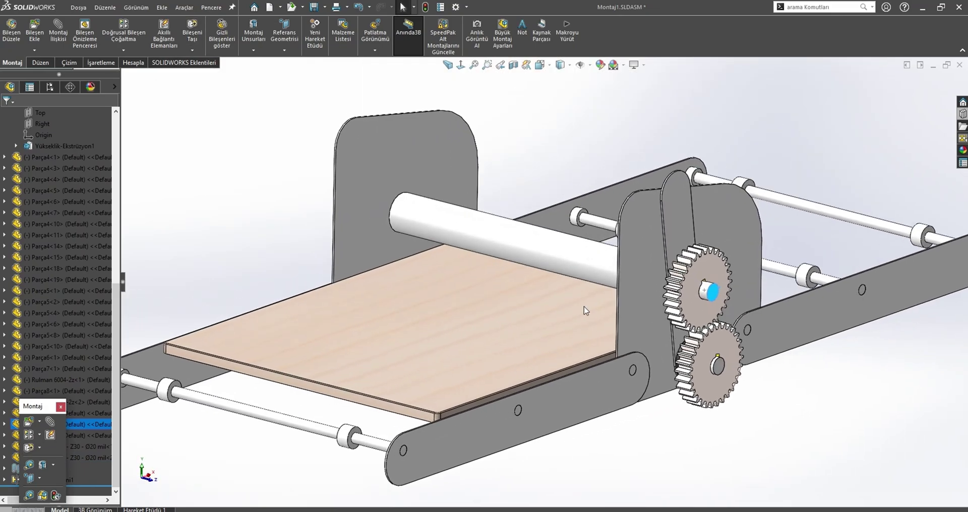
{"action": "scroll", "coordinate": [586, 310], "scroll_direction": "up", "scroll_amount": 2}
{"action": "mouse_move", "coordinate": [586, 310]}
{"action": "middle_mouse_down"}
{"action": "mouse_move", "coordinate": [586, 330]}
{"action": "mouse_move", "coordinate": [568, 287]}
{"action": "middle_mouse_up"}
{"action": "scroll", "coordinate": [586, 331], "scroll_direction": "down", "scroll_amount": 3}
{"action": "scroll", "coordinate": [549, 324], "scroll_direction": "down", "scroll_amount": 2}
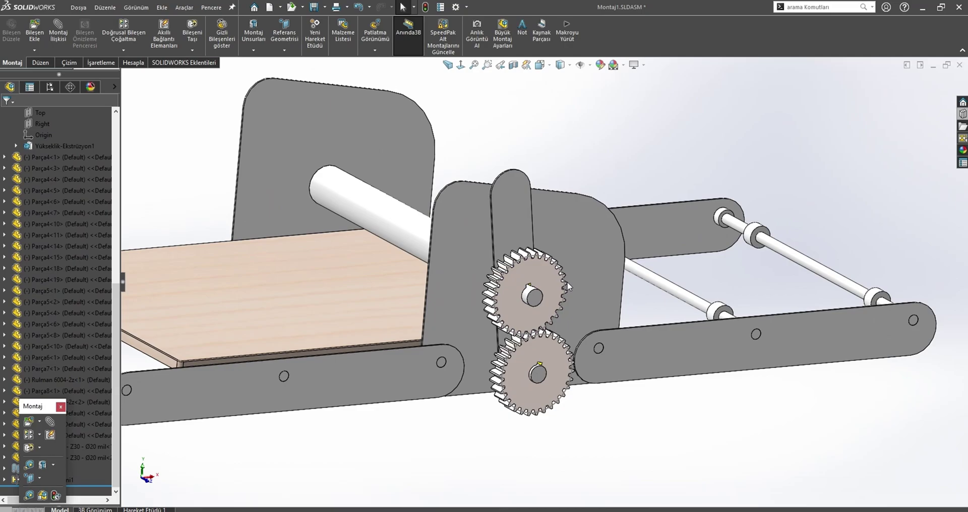
{"action": "scroll", "coordinate": [537, 267], "scroll_direction": "down", "scroll_amount": 2}
{"action": "left_click", "coordinate": [557, 295]}
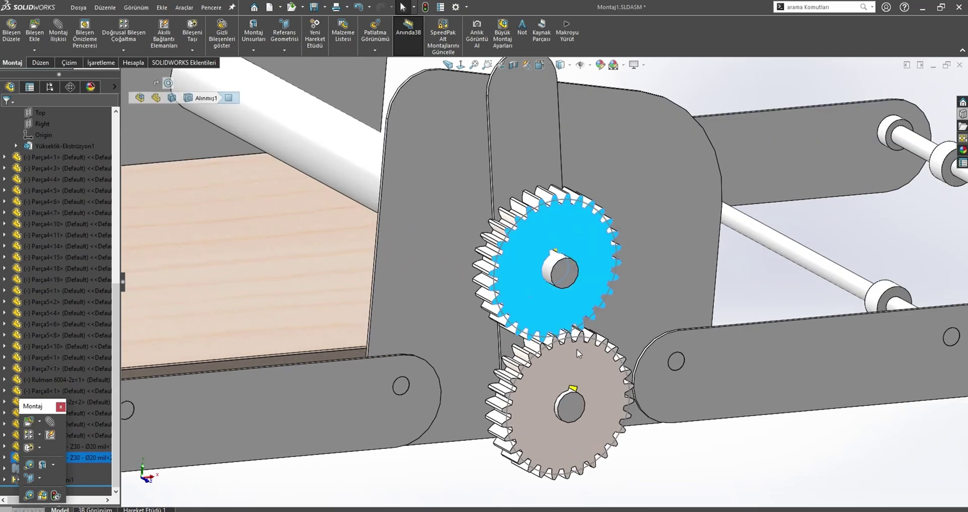
{"action": "left_click", "coordinate": [604, 346], "text": "ctrl"}
{"action": "left_click", "coordinate": [604, 346]}
{"action": "scroll", "coordinate": [586, 353], "scroll_direction": "up", "scroll_amount": 5}
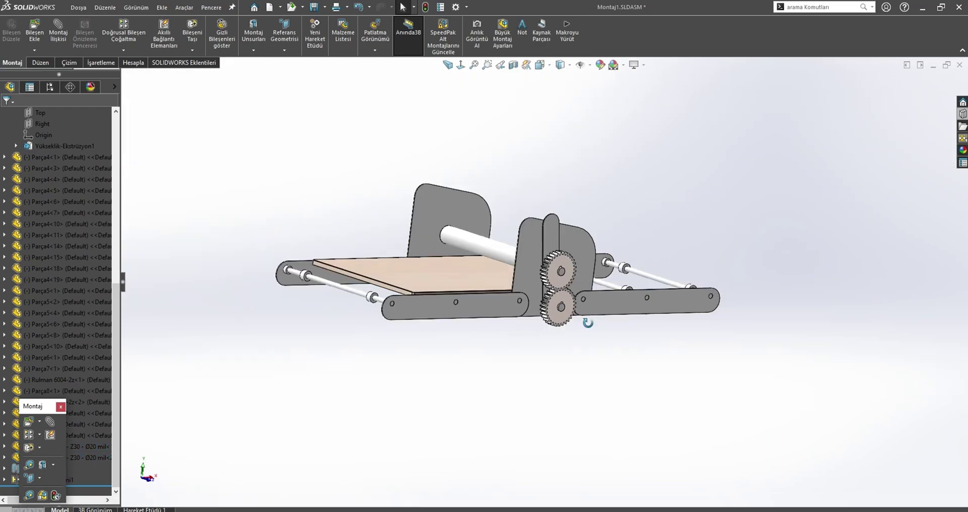
Hide the upper Z30 gear.
{"action": "scroll", "coordinate": [618, 302], "scroll_direction": "down", "scroll_amount": 4}
{"action": "scroll", "coordinate": [612, 273], "scroll_direction": "down", "scroll_amount": 2}
{"action": "left_click", "coordinate": [610, 272]}
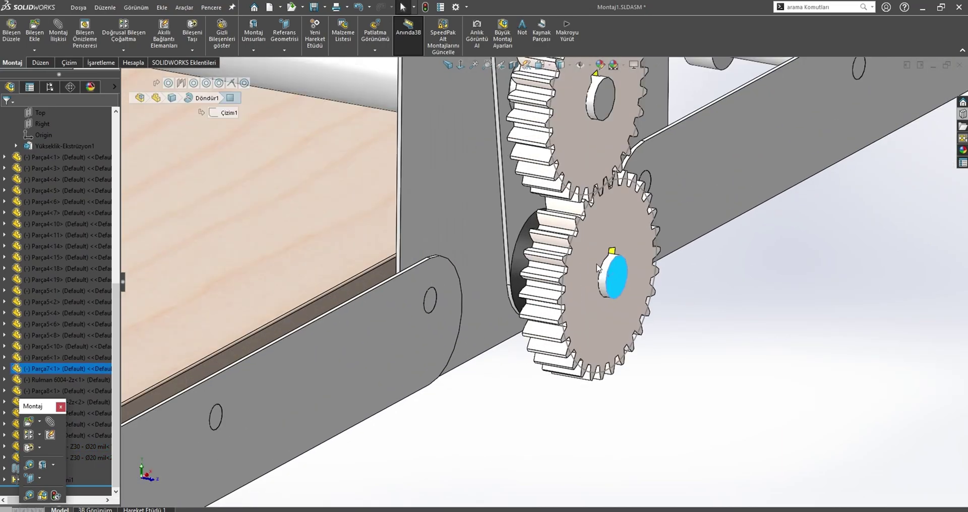
{"action": "key", "text": "Escape"}
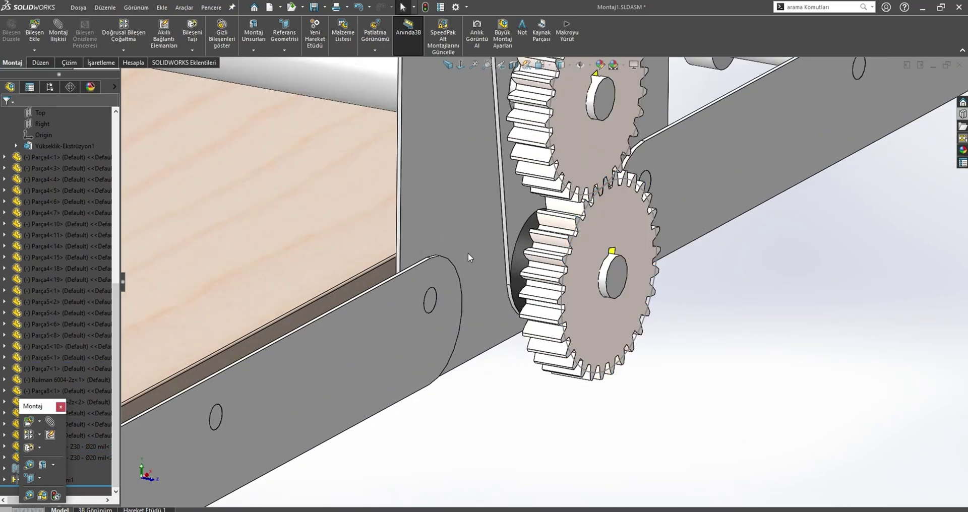
{"action": "middle_click_drag", "start_coordinate": [468, 253], "coordinate": [563, 175]}
{"action": "left_click", "coordinate": [562, 175]}
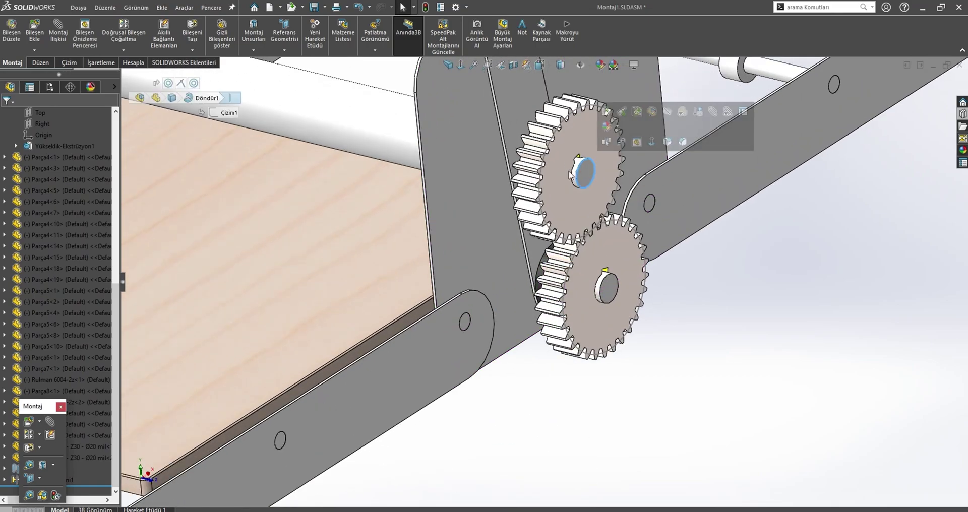
{"action": "key", "text": "Tab"}
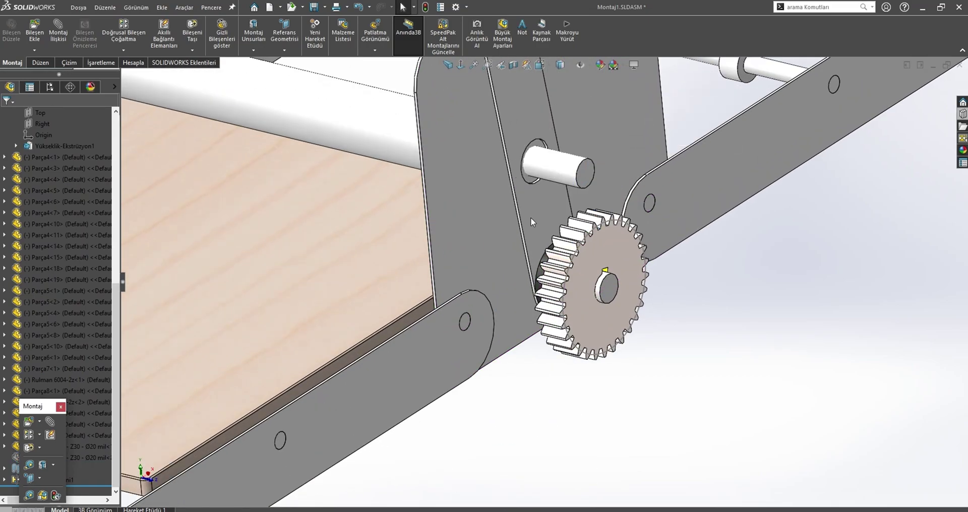
Hide the lower gear, then select the exposed bearing and bring up its context menu.
{"action": "scroll", "coordinate": [530, 217], "scroll_direction": "up", "scroll_amount": 5}
{"action": "scroll", "coordinate": [535, 255], "scroll_direction": "down", "scroll_amount": 5}
{"action": "left_click", "coordinate": [530, 317]}
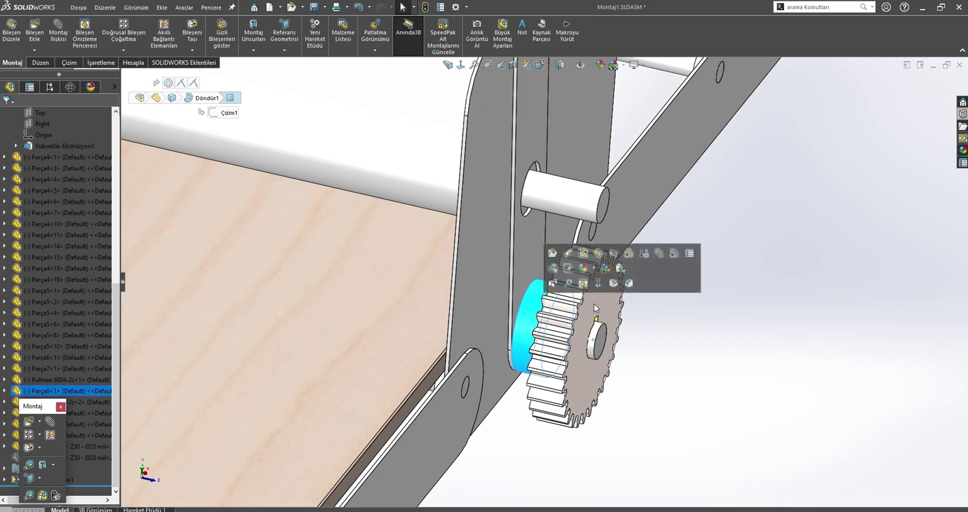
{"action": "left_click", "coordinate": [594, 304]}
{"action": "left_click", "coordinate": [684, 246]}
{"action": "left_click", "coordinate": [570, 314]}
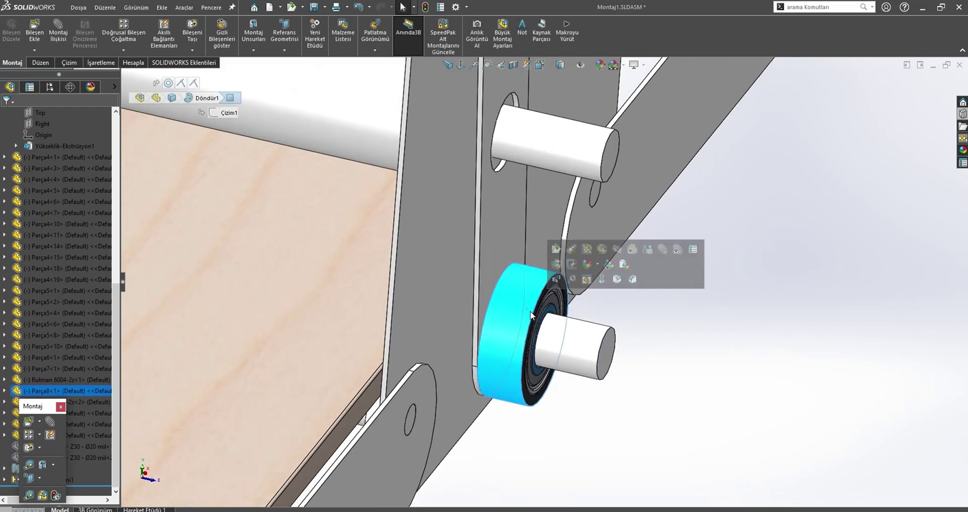
{"action": "scroll", "coordinate": [571, 298], "scroll_direction": "down", "scroll_amount": 3}
{"action": "right_click", "coordinate": [571, 233]}
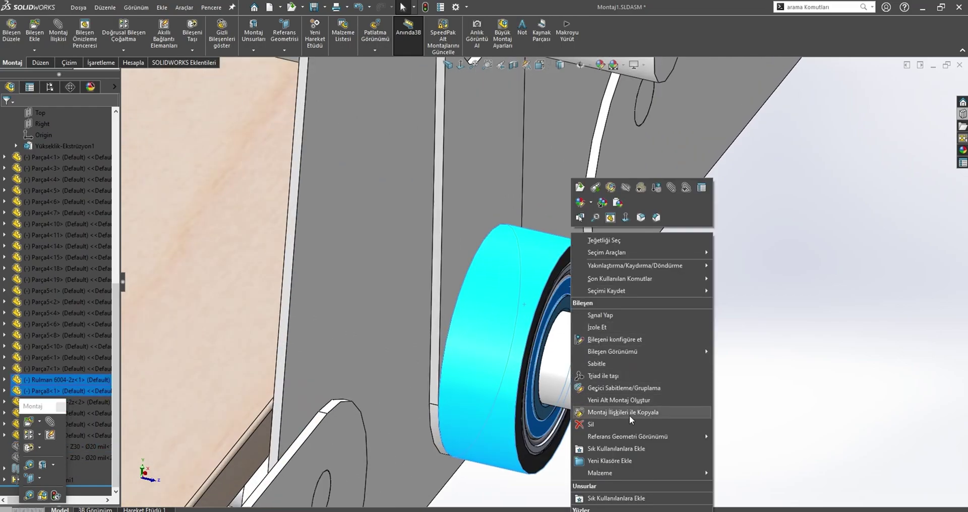
Start a Copy with Mates of the bearing and orbit to the upper pin.
{"action": "left_click", "coordinate": [629, 414]}
{"action": "left_click", "coordinate": [114, 115]}
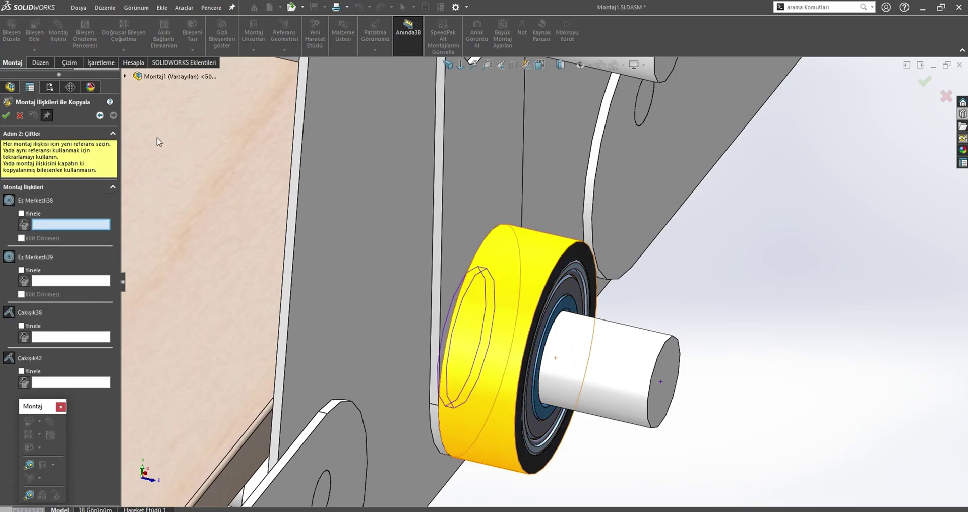
{"action": "scroll", "coordinate": [324, 207], "scroll_direction": "up", "scroll_amount": 3}
{"action": "scroll", "coordinate": [324, 206], "scroll_direction": "up", "scroll_amount": 2}
{"action": "scroll", "coordinate": [554, 235], "scroll_direction": "down", "scroll_amount": 5}
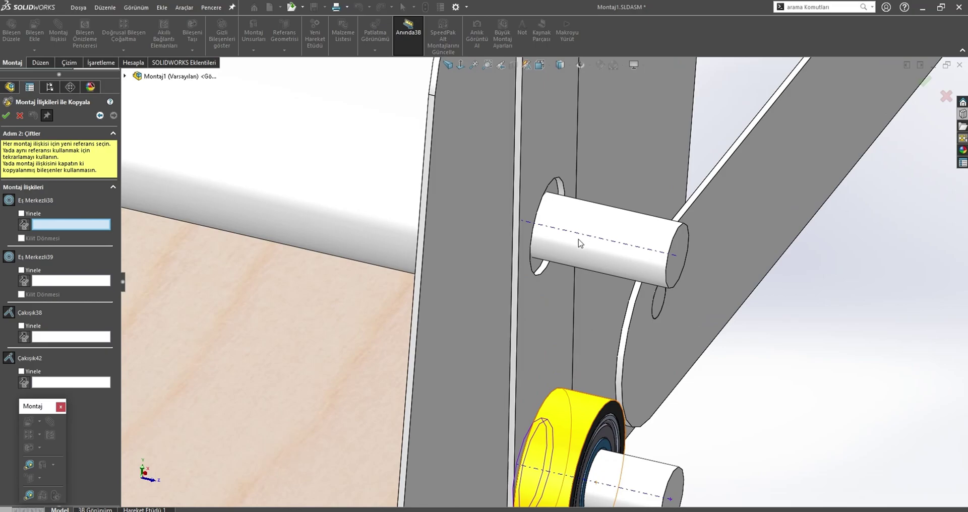
{"action": "mouse_move", "coordinate": [570, 297]}
{"action": "middle_mouse_down"}
{"action": "mouse_move", "coordinate": [603, 339]}
{"action": "mouse_move", "coordinate": [589, 298]}
{"action": "mouse_move", "coordinate": [557, 278]}
{"action": "middle_mouse_up"}
{"action": "scroll", "coordinate": [539, 161], "scroll_direction": "down", "scroll_amount": 3}
Mate the bearing copy concentric and coincident to the upper pin's faces.
{"action": "left_click", "coordinate": [542, 149]}
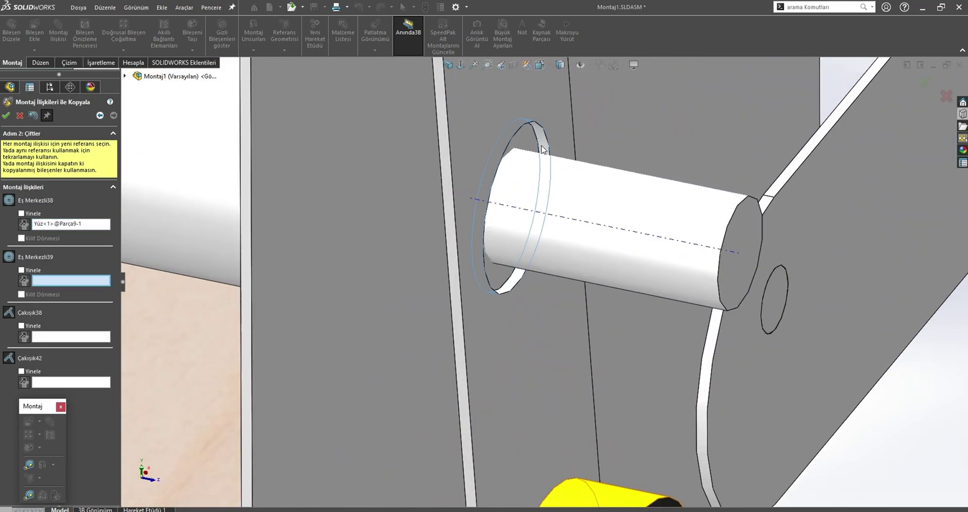
{"action": "scroll", "coordinate": [539, 190], "scroll_direction": "up", "scroll_amount": 3}
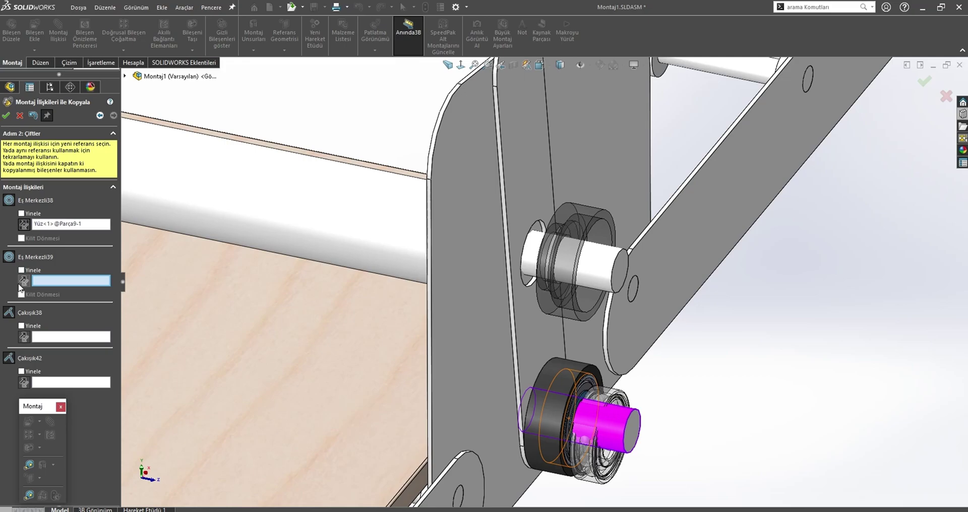
{"action": "left_click", "coordinate": [599, 275]}
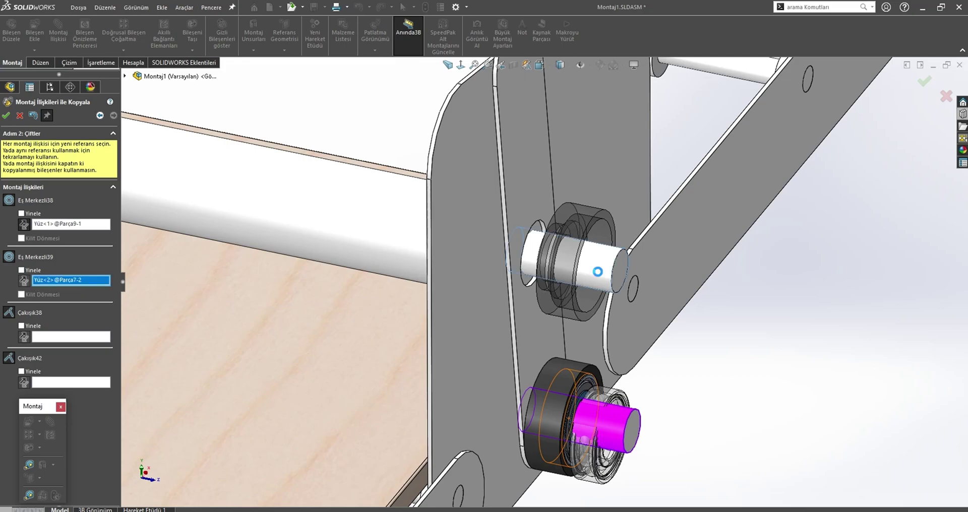
{"action": "left_click", "coordinate": [529, 187]}
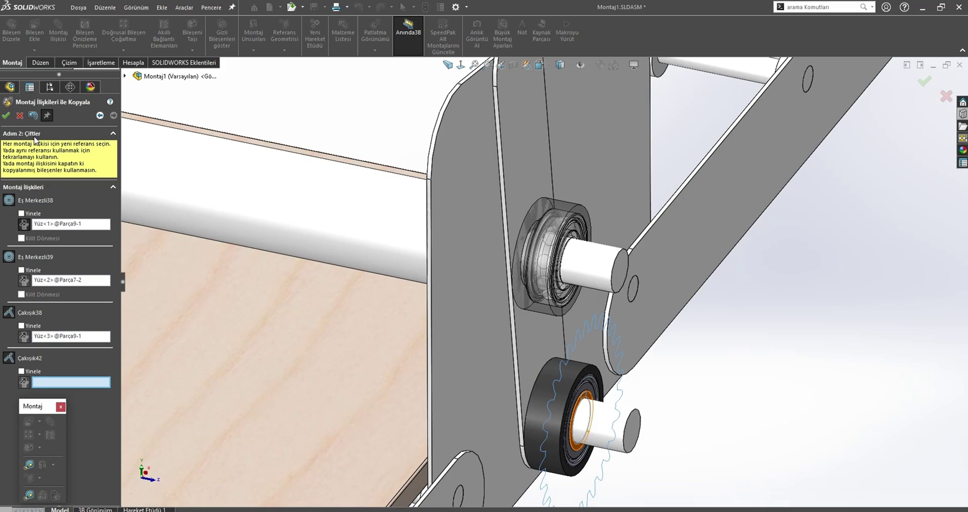
{"action": "left_click", "coordinate": [6, 117]}
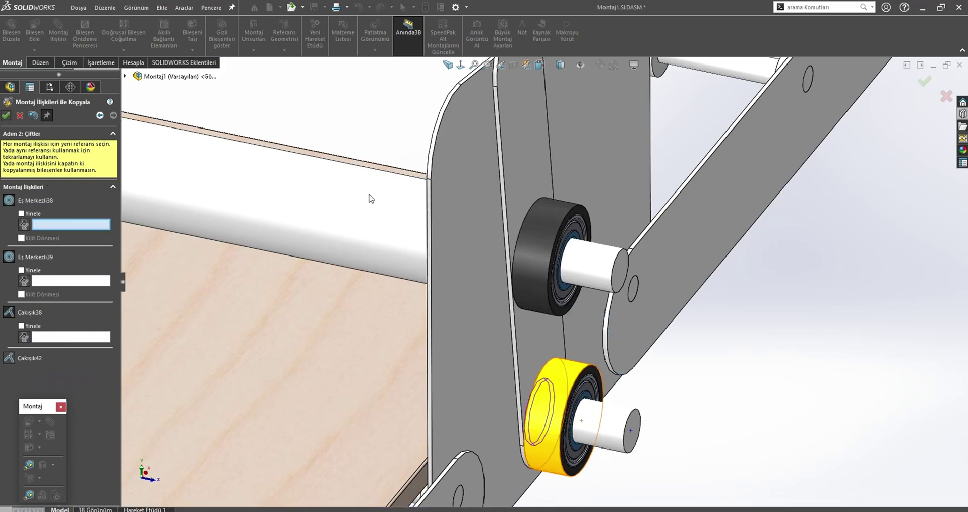
{"action": "mouse_move", "coordinate": [369, 198]}
{"action": "middle_mouse_down"}
{"action": "mouse_move", "coordinate": [575, 246]}
{"action": "mouse_move", "coordinate": [205, 62]}
{"action": "middle_mouse_up"}
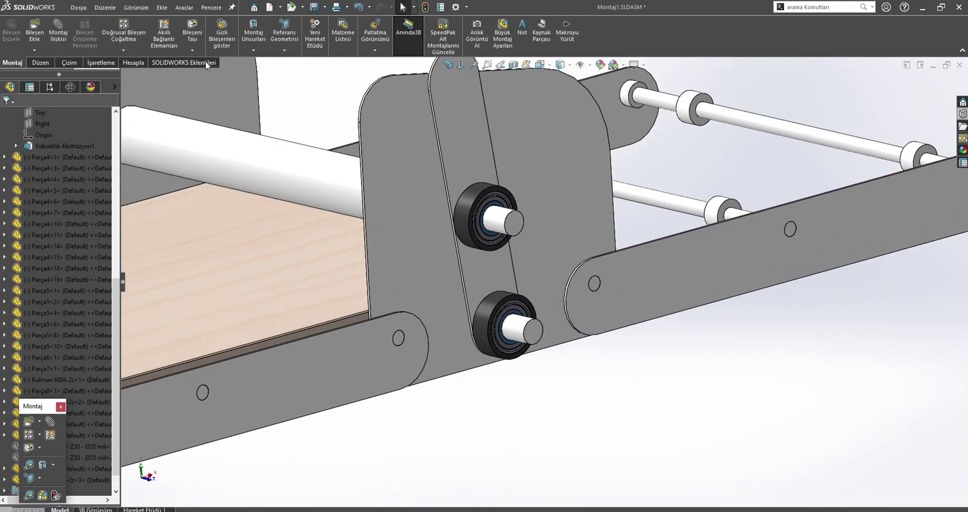
Unhide the upper and lower gears with Show Hidden Components.
{"action": "left_click", "coordinate": [222, 32]}
{"action": "left_click", "coordinate": [524, 255]}
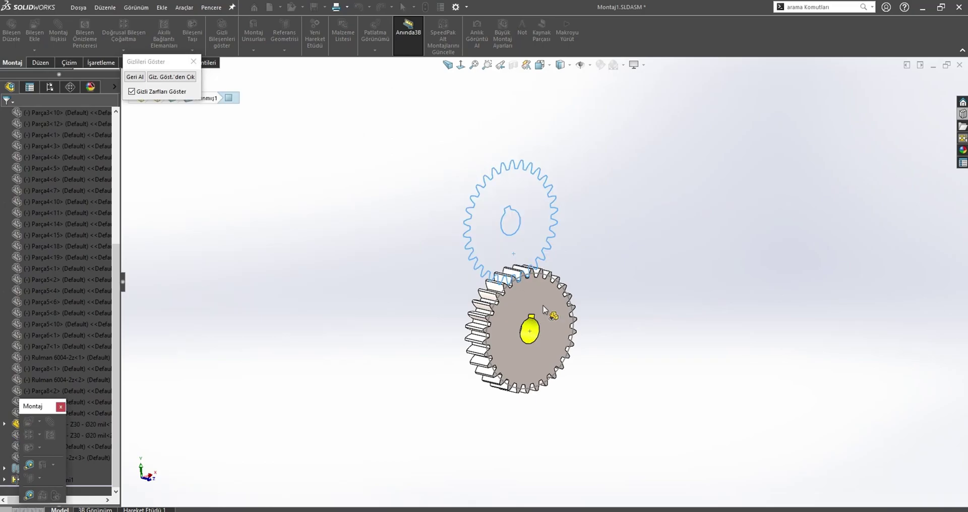
{"action": "left_click", "coordinate": [544, 309]}
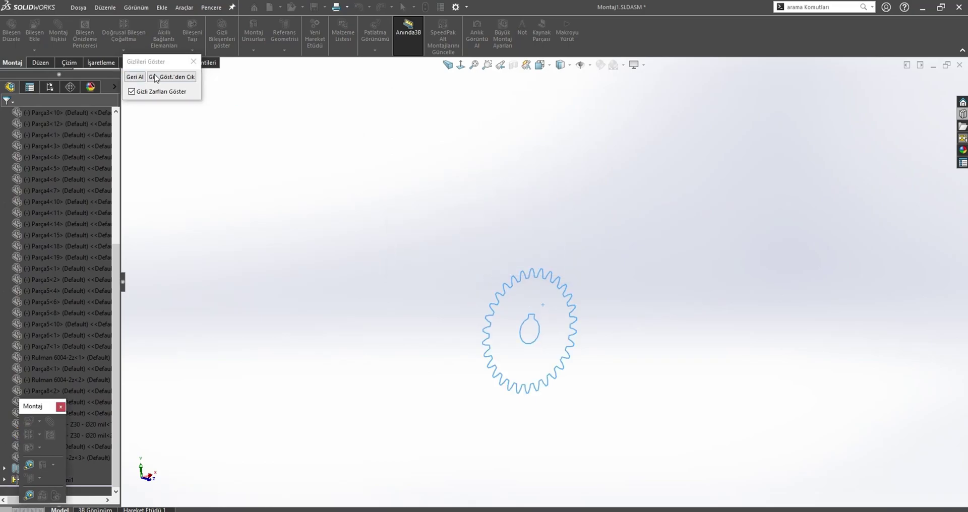
{"action": "left_click", "coordinate": [155, 79]}
Orbit to side and angled views of the machine and select the gear side plate.
{"action": "mouse_move", "coordinate": [499, 443]}
{"action": "middle_mouse_down"}
{"action": "mouse_move", "coordinate": [583, 302]}
{"action": "mouse_move", "coordinate": [488, 250]}
{"action": "mouse_move", "coordinate": [440, 277]}
{"action": "mouse_move", "coordinate": [584, 258]}
{"action": "mouse_move", "coordinate": [374, 255]}
{"action": "mouse_move", "coordinate": [419, 264]}
{"action": "mouse_move", "coordinate": [420, 307]}
{"action": "mouse_move", "coordinate": [432, 317]}
{"action": "mouse_move", "coordinate": [393, 309]}
{"action": "middle_mouse_up"}
{"action": "scroll", "coordinate": [489, 250], "scroll_direction": "down", "scroll_amount": 3}
{"action": "scroll", "coordinate": [439, 276], "scroll_direction": "up", "scroll_amount": 4}
{"action": "scroll", "coordinate": [394, 309], "scroll_direction": "up", "scroll_amount": 3}
{"action": "mouse_move", "coordinate": [471, 324]}
{"action": "middle_mouse_down"}
{"action": "mouse_move", "coordinate": [633, 281]}
{"action": "mouse_move", "coordinate": [643, 431]}
{"action": "mouse_move", "coordinate": [667, 311]}
{"action": "middle_mouse_up"}
{"action": "scroll", "coordinate": [666, 311], "scroll_direction": "down", "scroll_amount": 5}
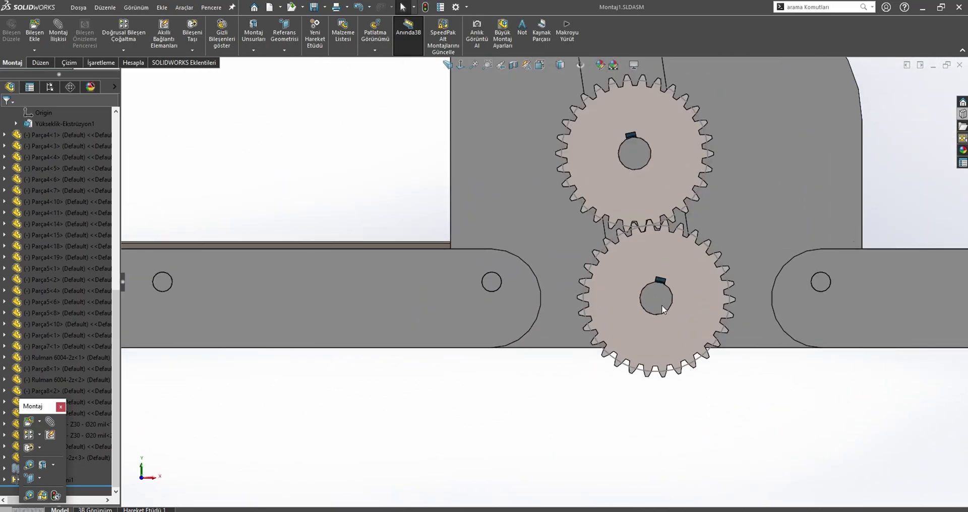
{"action": "scroll", "coordinate": [538, 294], "scroll_direction": "up", "scroll_amount": 2}
{"action": "scroll", "coordinate": [600, 267], "scroll_direction": "up", "scroll_amount": 2}
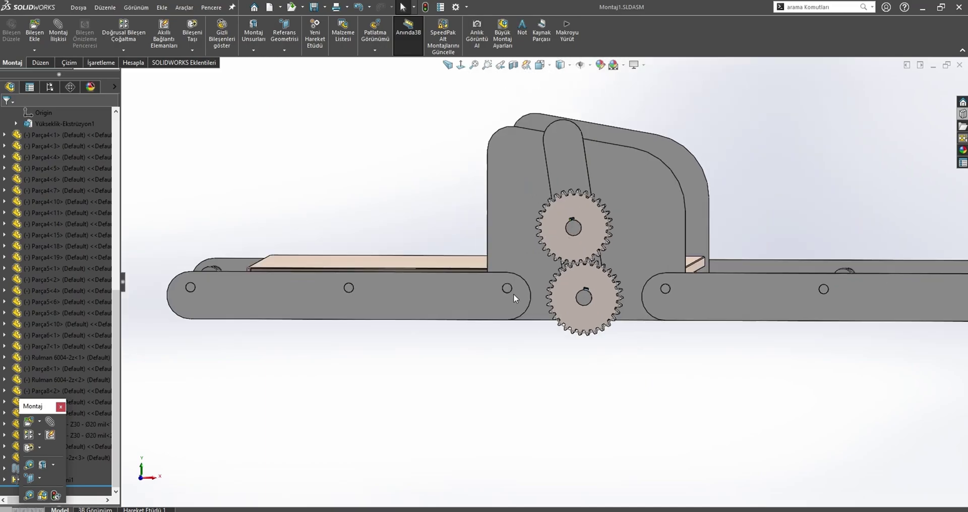
{"action": "middle_click_drag", "start_coordinate": [513, 294], "coordinate": [609, 271]}
{"action": "left_click", "coordinate": [609, 271]}
Open the side plate part and apply 50 as the large hole's offset.
{"action": "left_click", "coordinate": [654, 225]}
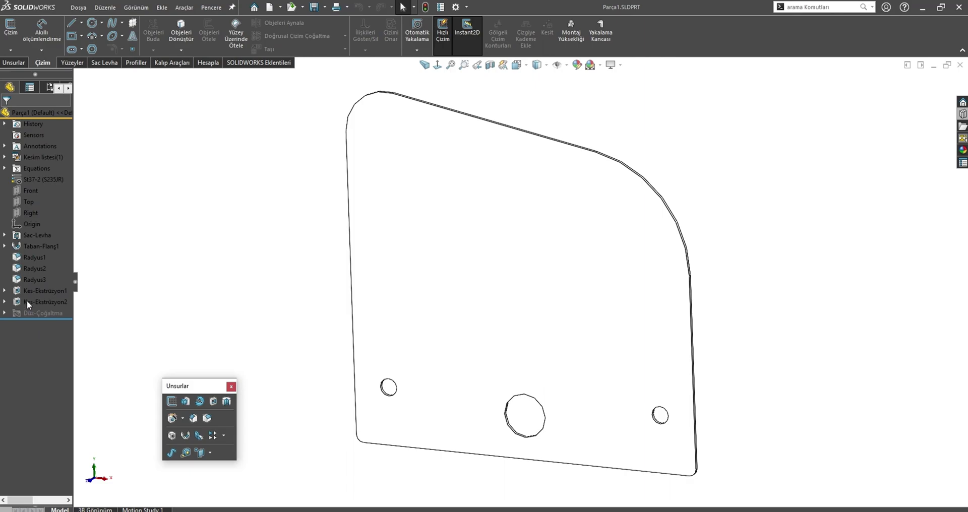
{"action": "left_click", "coordinate": [25, 295]}
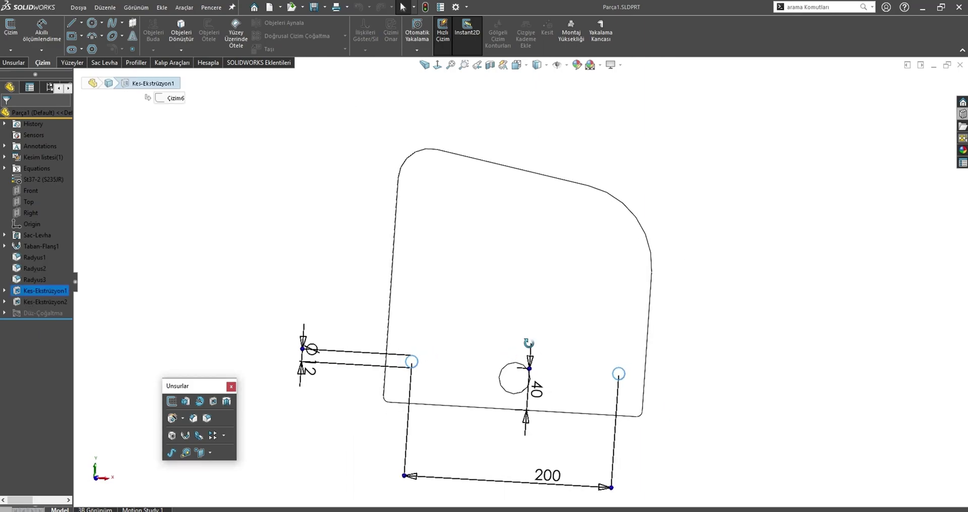
{"action": "middle_click_drag", "start_coordinate": [529, 343], "coordinate": [538, 389]}
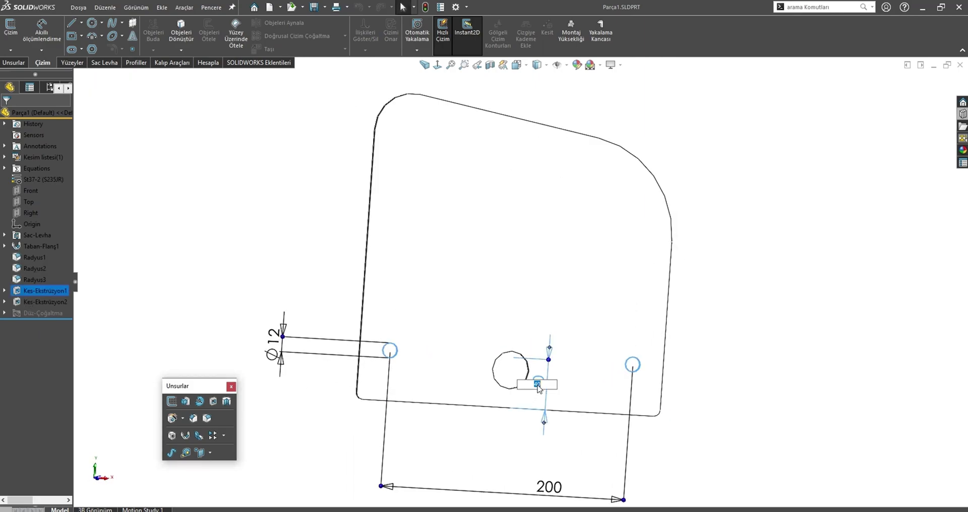
{"action": "key", "text": "Return"}
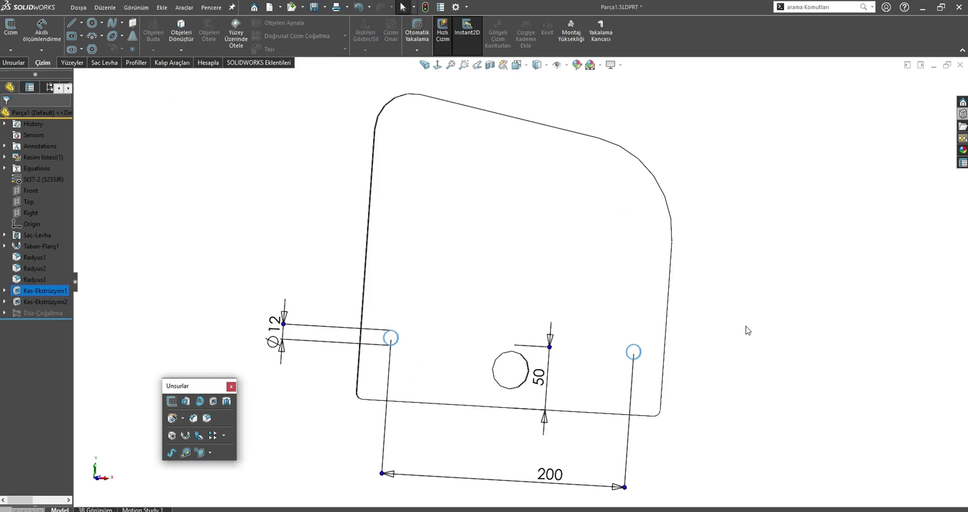
{"action": "left_click", "coordinate": [748, 331]}
{"action": "key", "text": "ctrl+Tab"}
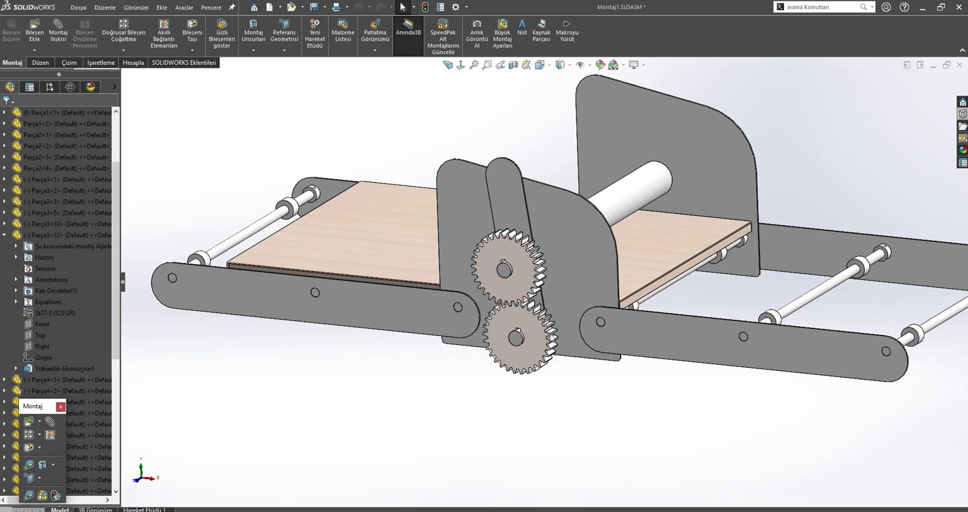
Change the gear side plate's Ø30 hole offset to 40, rebuild, and view the assembly from the front.
{"action": "left_click", "coordinate": [560, 312]}
{"action": "left_click", "coordinate": [600, 249]}
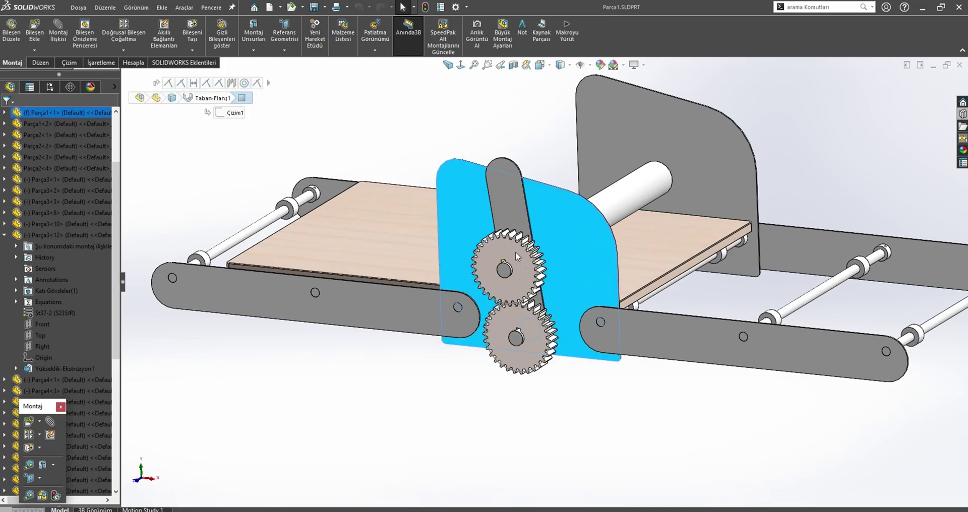
{"action": "left_click", "coordinate": [32, 302]}
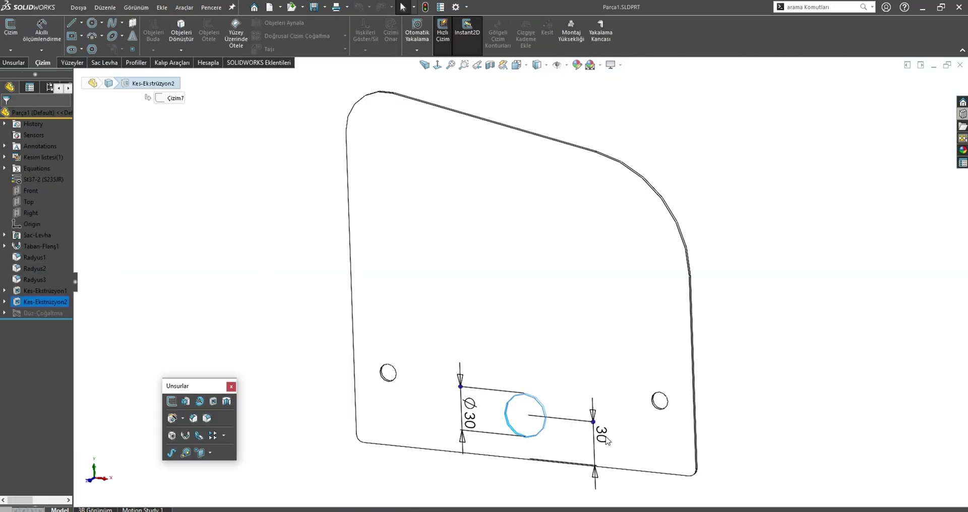
{"action": "type", "text": "40"}
{"action": "key", "text": "Return"}
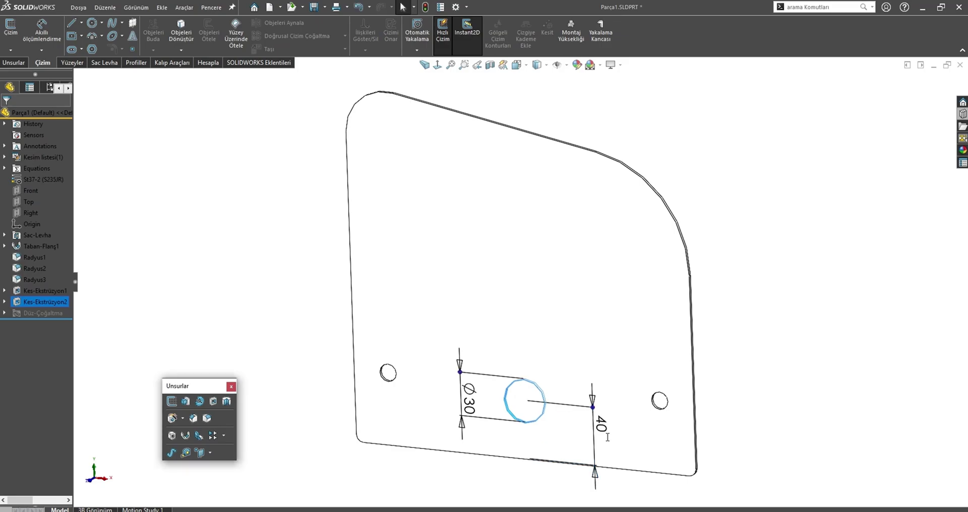
{"action": "left_click", "coordinate": [948, 393]}
{"action": "key", "text": "ctrl+Tab"}
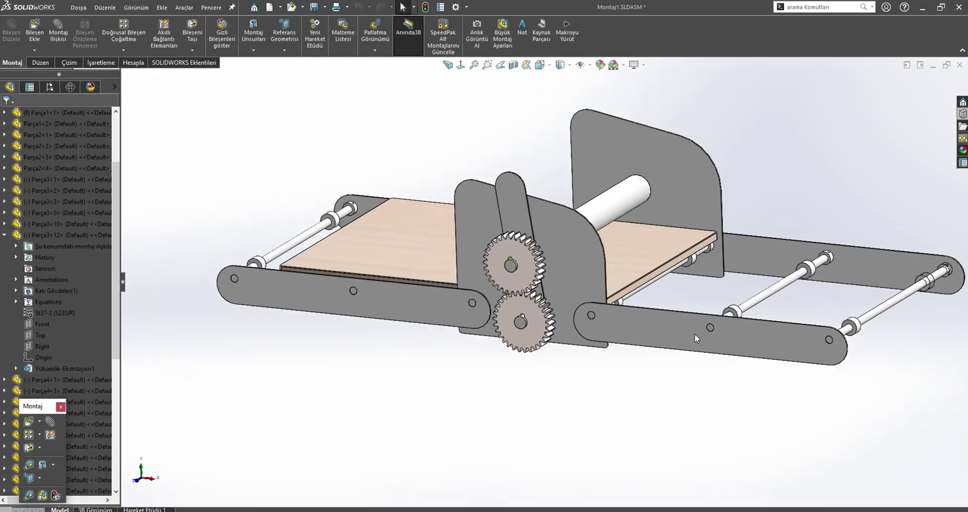
{"action": "key", "text": "ctrl+1"}
Set the right link's hole-row offset to 50 and save the link part on closing.
{"action": "scroll", "coordinate": [746, 276], "scroll_direction": "down", "scroll_amount": 2}
{"action": "left_click", "coordinate": [664, 280]}
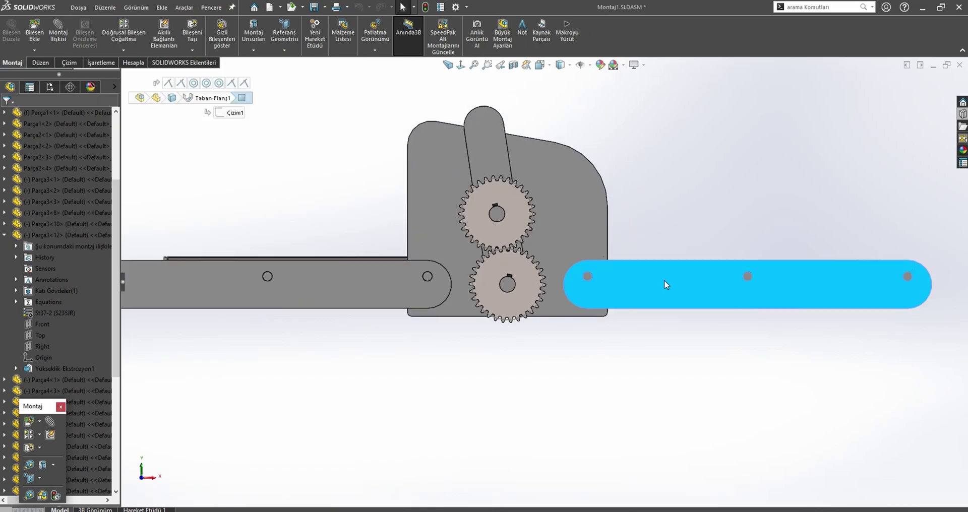
{"action": "left_click", "coordinate": [709, 221]}
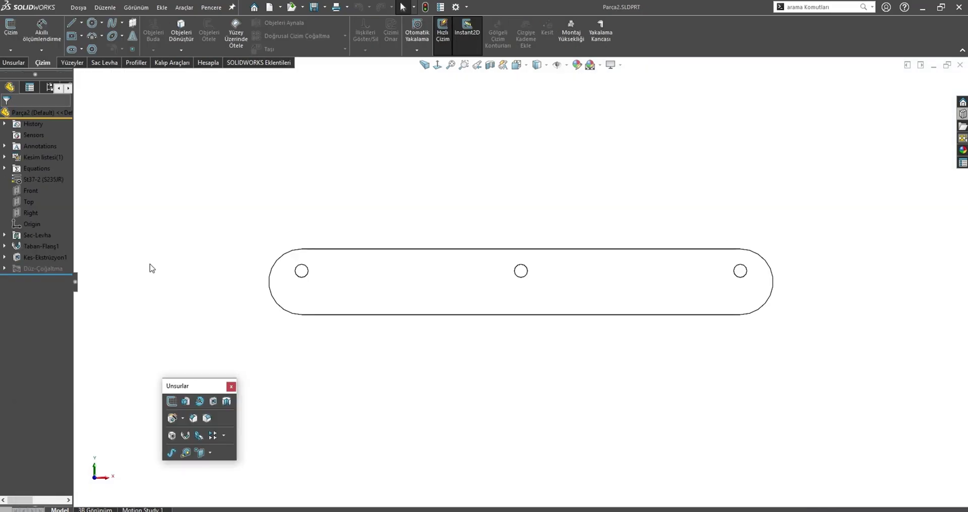
{"action": "left_click", "coordinate": [21, 257]}
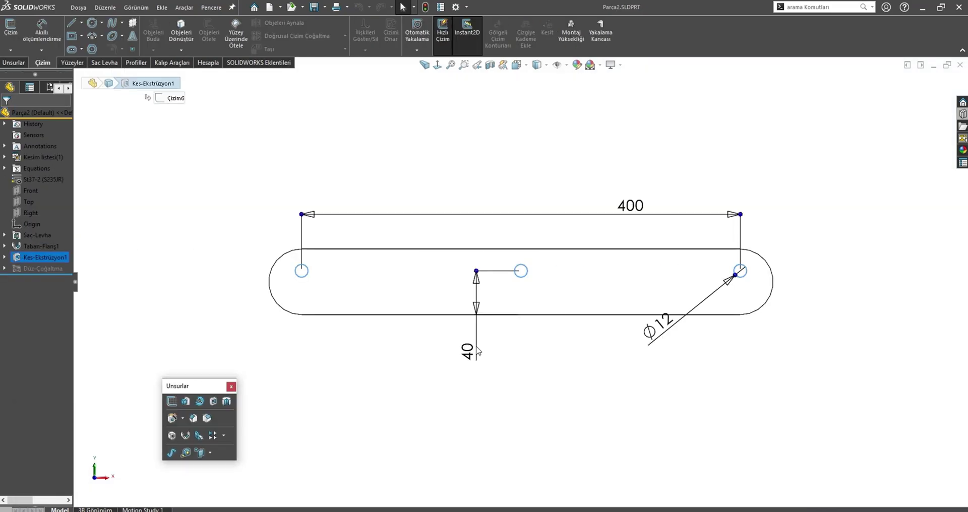
{"action": "type", "text": "50"}
{"action": "key", "text": "Return"}
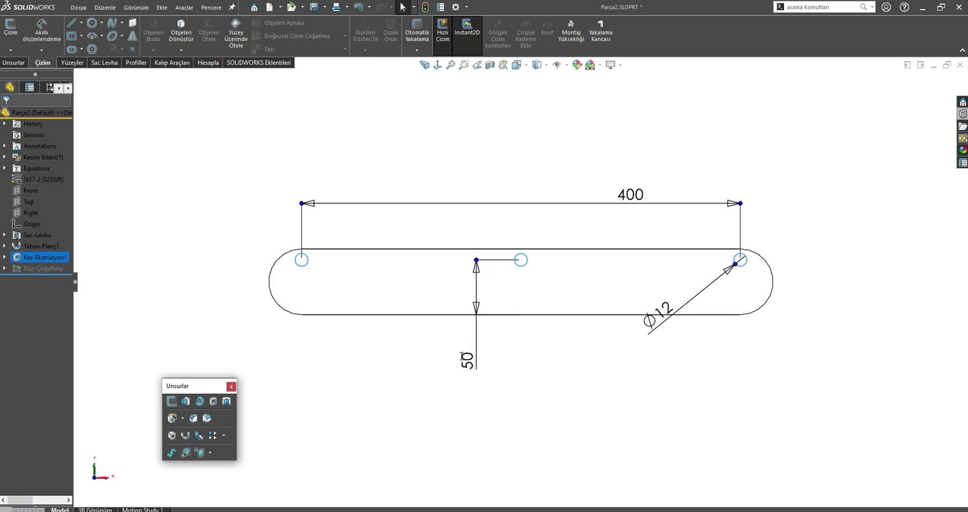
{"action": "left_click", "coordinate": [959, 66]}
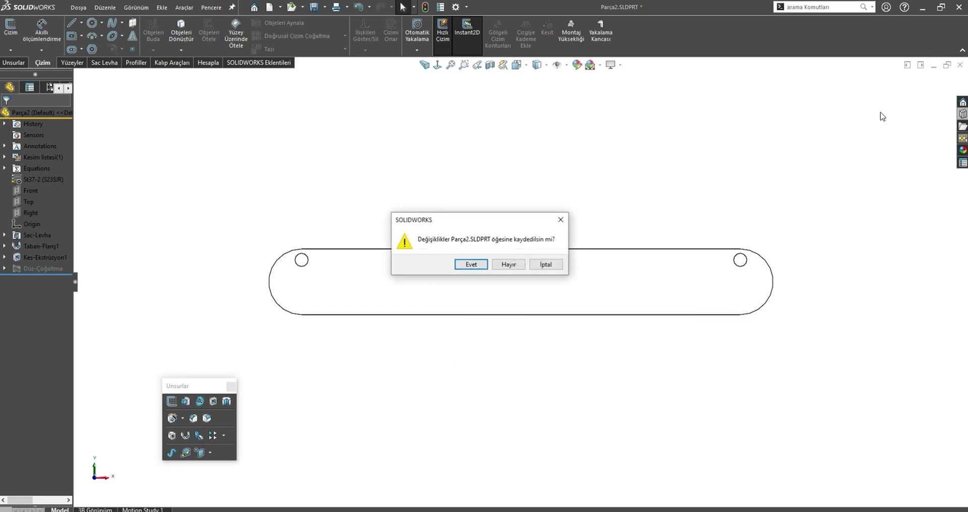
{"action": "key", "text": "Return"}
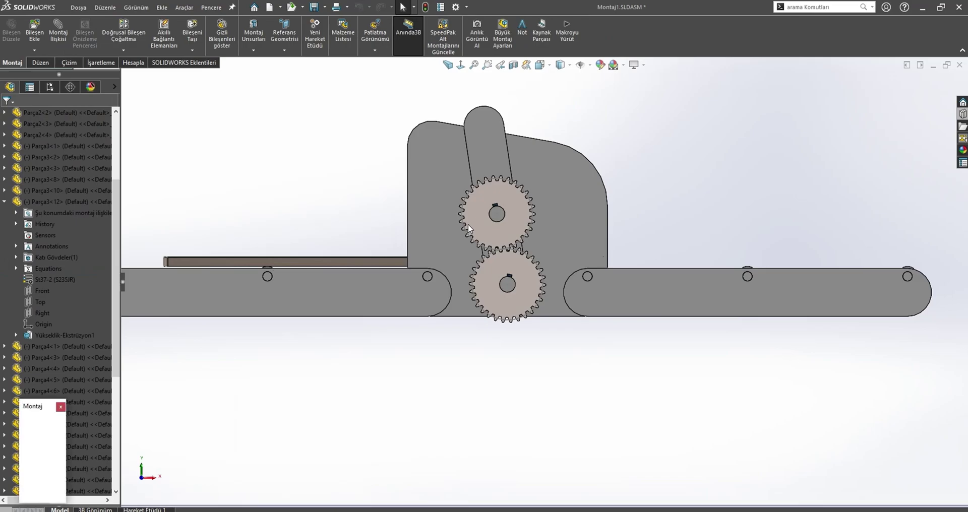
Orbit the updated assembly to an isometric view.
{"action": "scroll", "coordinate": [558, 317], "scroll_direction": "down", "scroll_amount": 3}
{"action": "scroll", "coordinate": [491, 273], "scroll_direction": "up", "scroll_amount": 5}
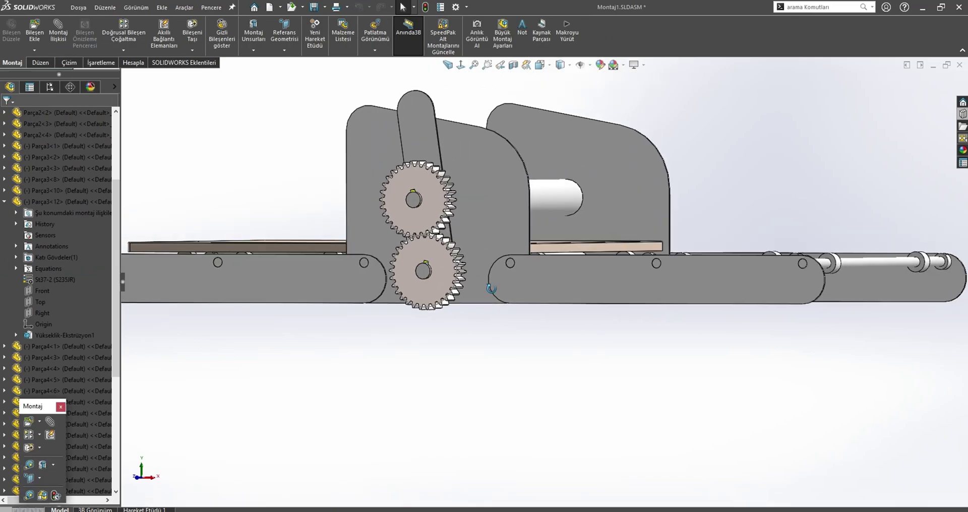
{"action": "mouse_move", "coordinate": [491, 273]}
{"action": "middle_mouse_down"}
{"action": "mouse_move", "coordinate": [432, 286]}
{"action": "mouse_move", "coordinate": [465, 321]}
{"action": "mouse_move", "coordinate": [434, 272]}
{"action": "mouse_move", "coordinate": [471, 302]}
{"action": "middle_mouse_up"}
{"action": "scroll", "coordinate": [461, 316], "scroll_direction": "up", "scroll_amount": 2}
{"action": "scroll", "coordinate": [471, 288], "scroll_direction": "down", "scroll_amount": 4}
{"action": "scroll", "coordinate": [471, 302], "scroll_direction": "down", "scroll_amount": 3}
Open the roller shaft part and edit the Döndür1 revolve profile sketch.
{"action": "left_click", "coordinate": [471, 302]}
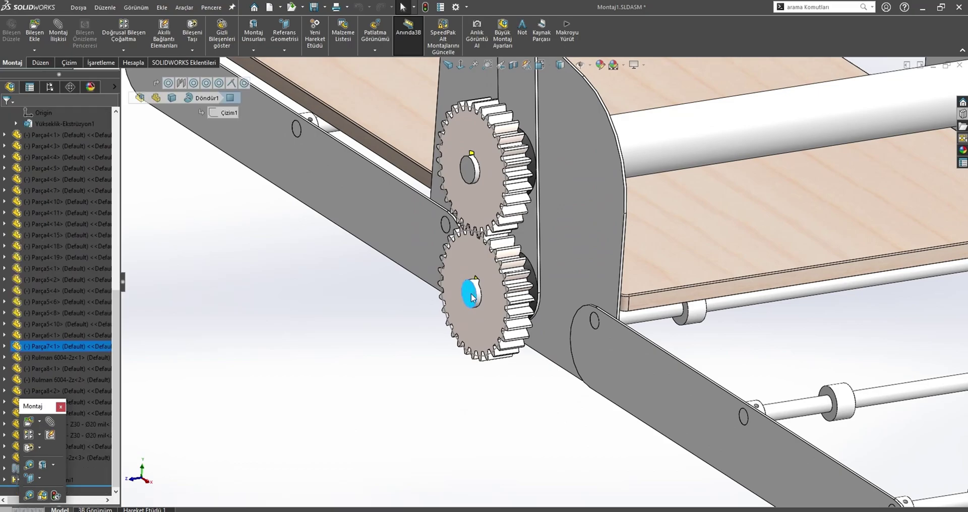
{"action": "left_click", "coordinate": [515, 239]}
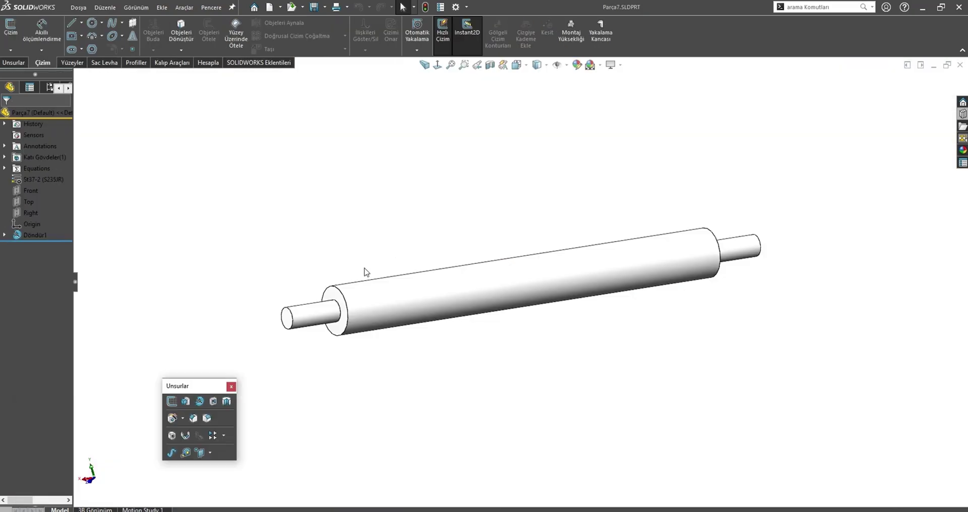
{"action": "left_click", "coordinate": [30, 235]}
{"action": "left_click", "coordinate": [76, 204]}
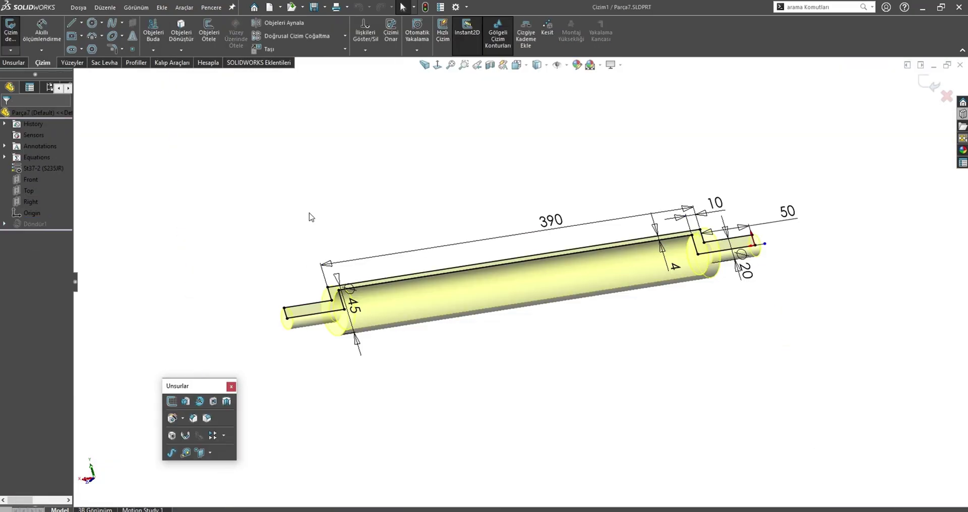
{"action": "left_click", "coordinate": [764, 246]}
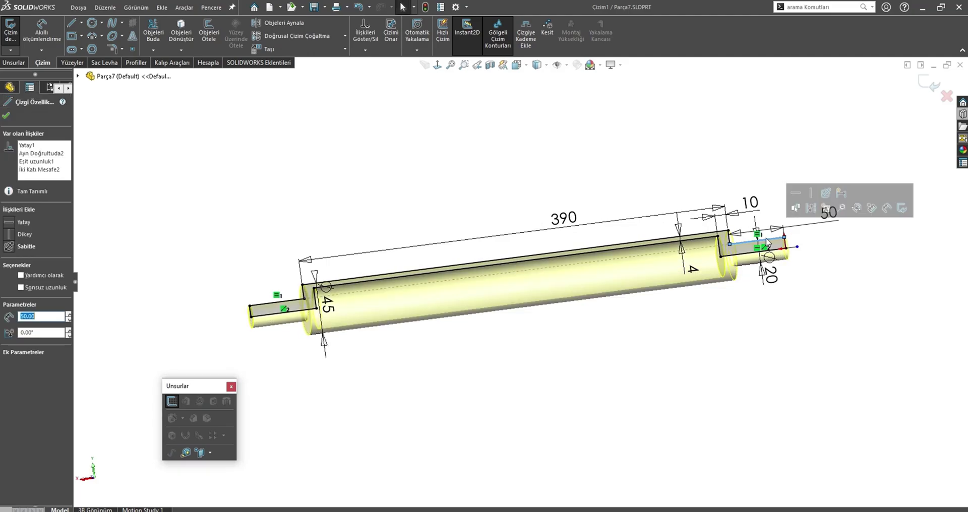
{"action": "key", "text": "Escape"}
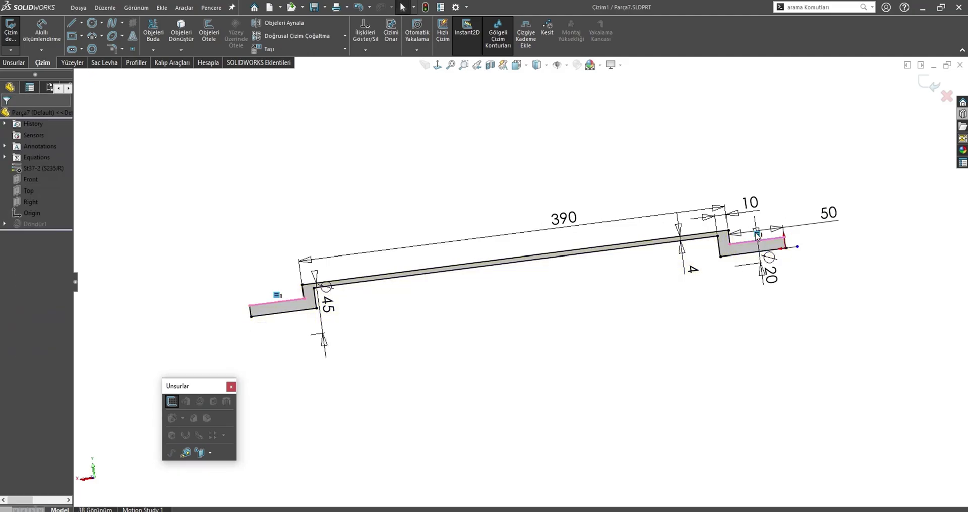
Dimension the shaft's left end line to 50 mm and rebuild the shaft.
{"action": "key", "text": "s"}
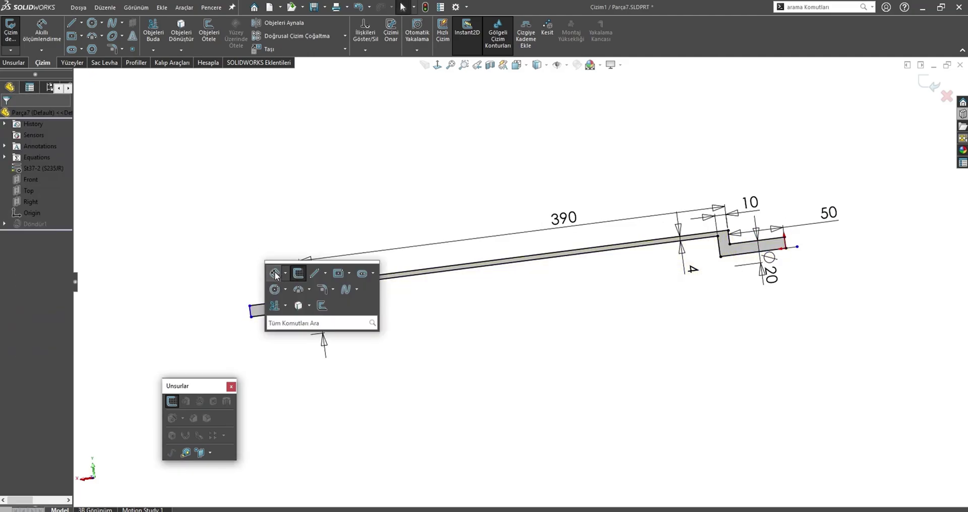
{"action": "left_click", "coordinate": [275, 273]}
{"action": "left_click", "coordinate": [275, 301]}
{"action": "left_click", "coordinate": [233, 206]}
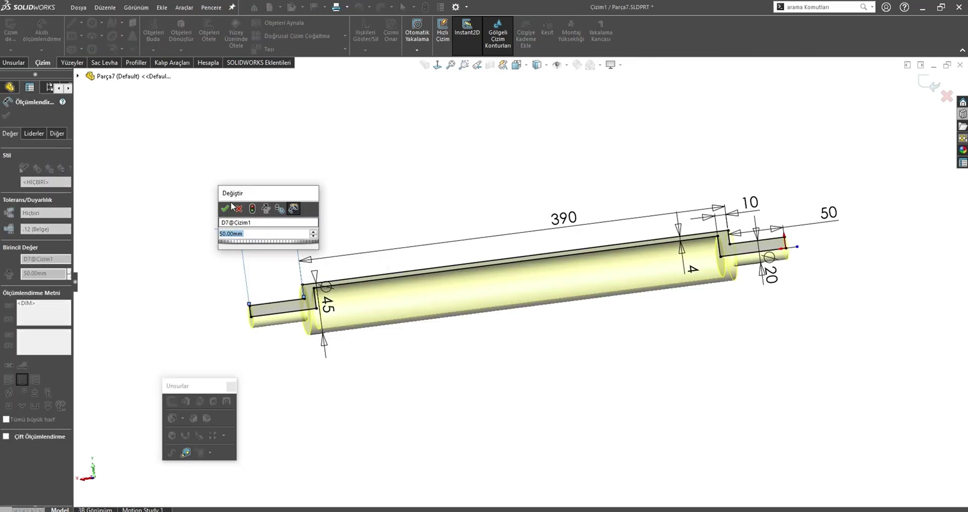
{"action": "left_click", "coordinate": [223, 208]}
{"action": "key", "text": "Escape"}
{"action": "left_click", "coordinate": [930, 86]}
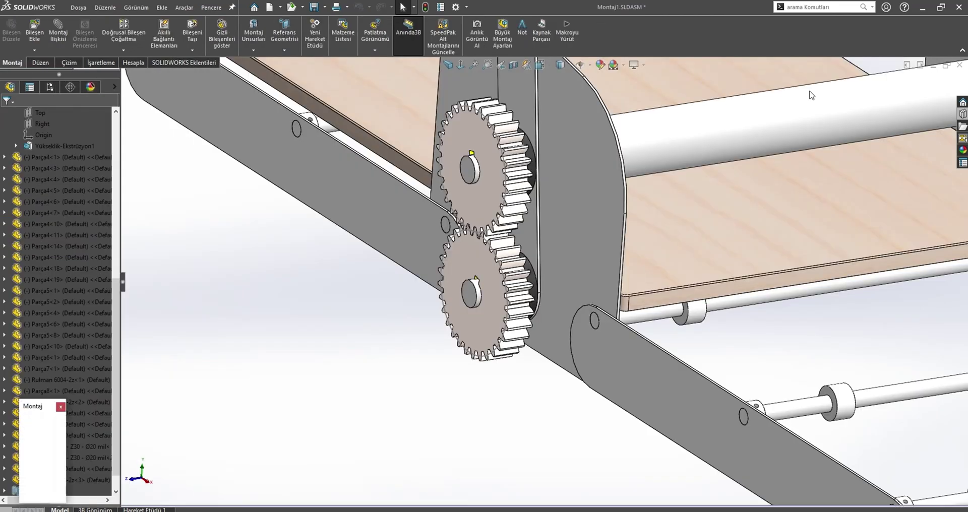
Place a copy of the bearing and its ring beside the machine.
{"action": "scroll", "coordinate": [502, 224], "scroll_direction": "down", "scroll_amount": 2}
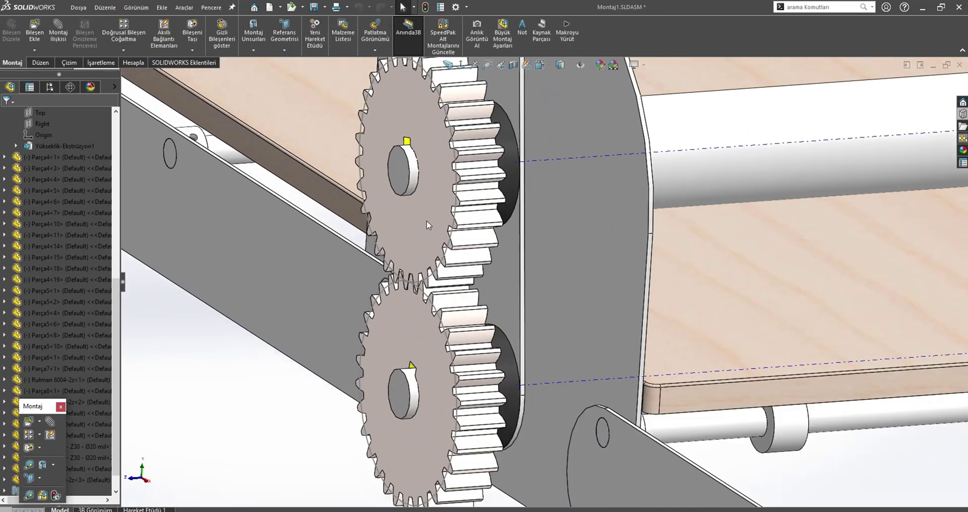
{"action": "left_click", "coordinate": [416, 223]}
{"action": "scroll", "coordinate": [485, 163], "scroll_direction": "up", "scroll_amount": 5}
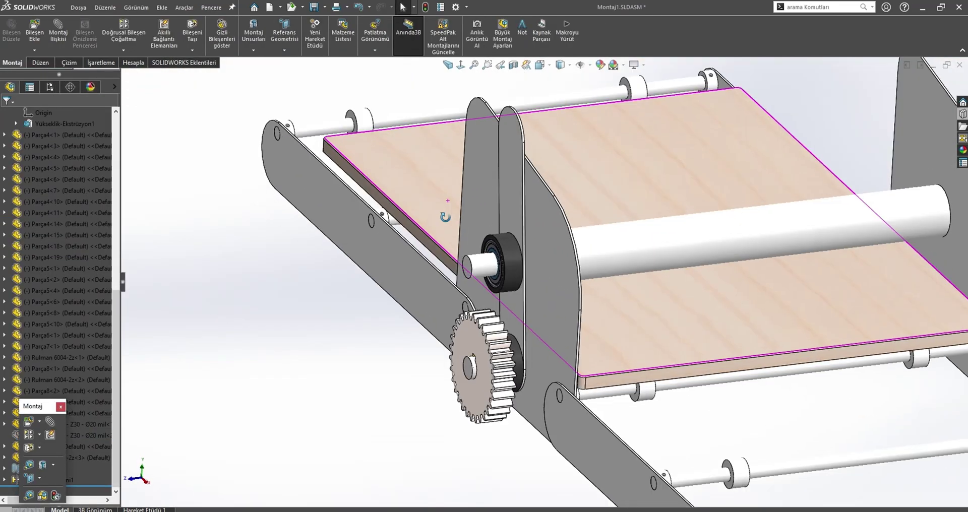
{"action": "scroll", "coordinate": [520, 283], "scroll_direction": "down", "scroll_amount": 3}
{"action": "scroll", "coordinate": [519, 280], "scroll_direction": "down", "scroll_amount": 3}
{"action": "left_click", "coordinate": [499, 276]}
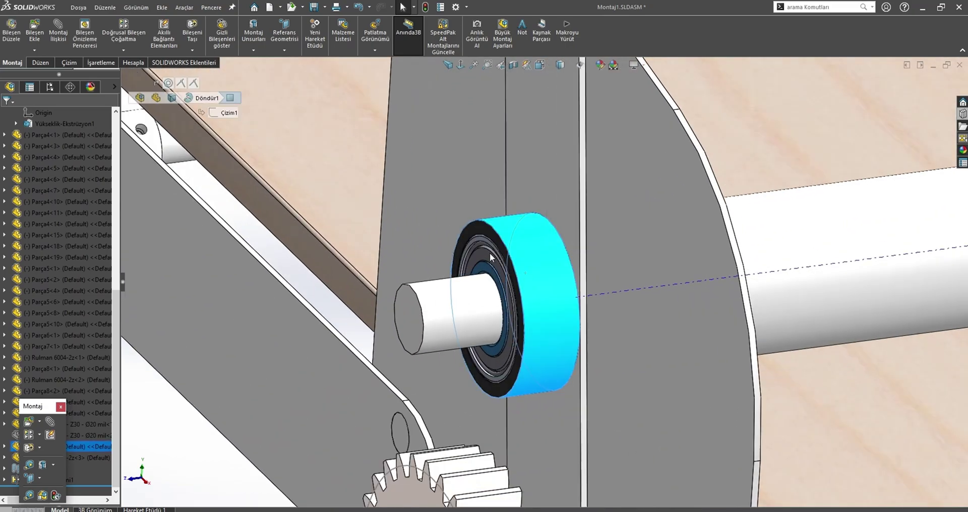
{"action": "scroll", "coordinate": [468, 265], "scroll_direction": "up", "scroll_amount": 5}
{"action": "left_click_drag", "start_coordinate": [34, 409], "coordinate": [179, 408]}
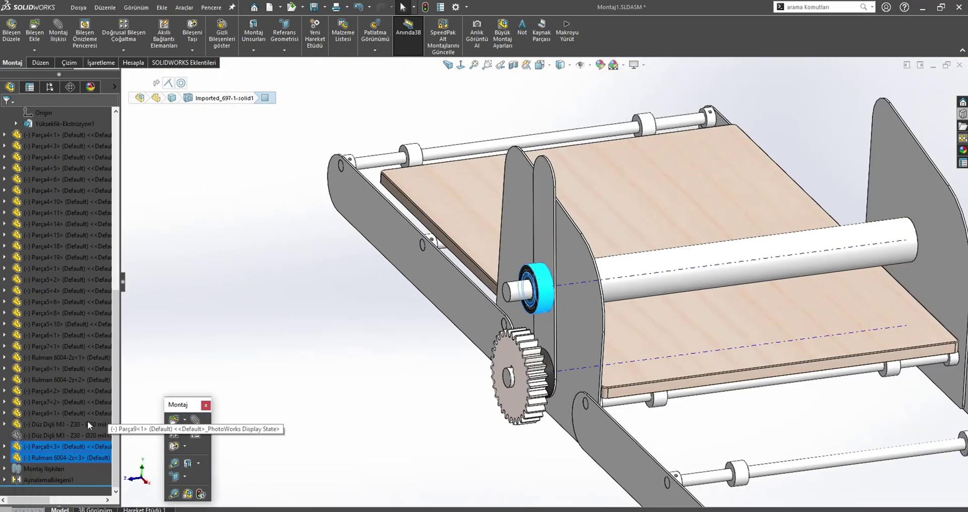
{"action": "left_click", "coordinate": [19, 446], "text": "ctrl"}
{"action": "left_click", "coordinate": [19, 446], "text": "ctrl"}
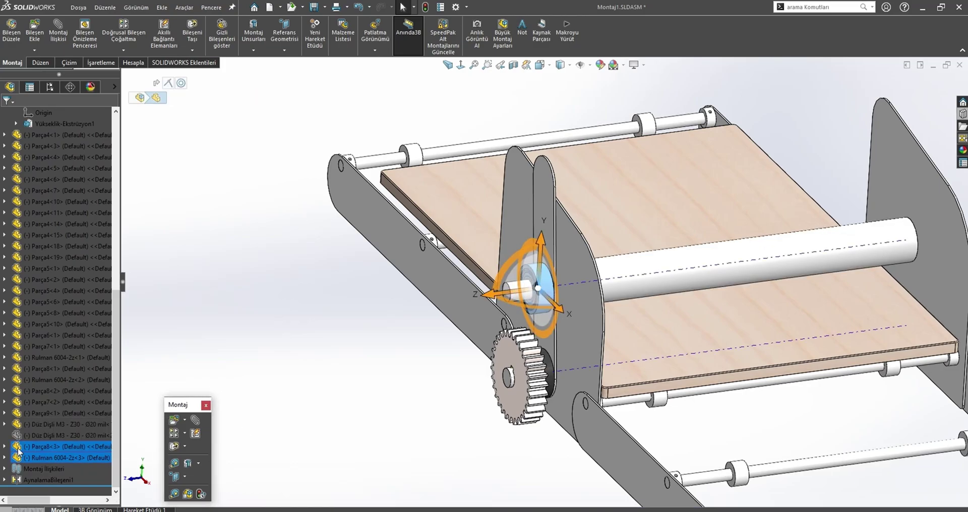
{"action": "mouse_move", "coordinate": [18, 446]}
{"action": "left_mouse_down", "text": "ctrl"}
{"action": "mouse_move", "coordinate": [367, 416]}
{"action": "mouse_move", "coordinate": [356, 358]}
{"action": "left_mouse_up", "text": "ctrl"}
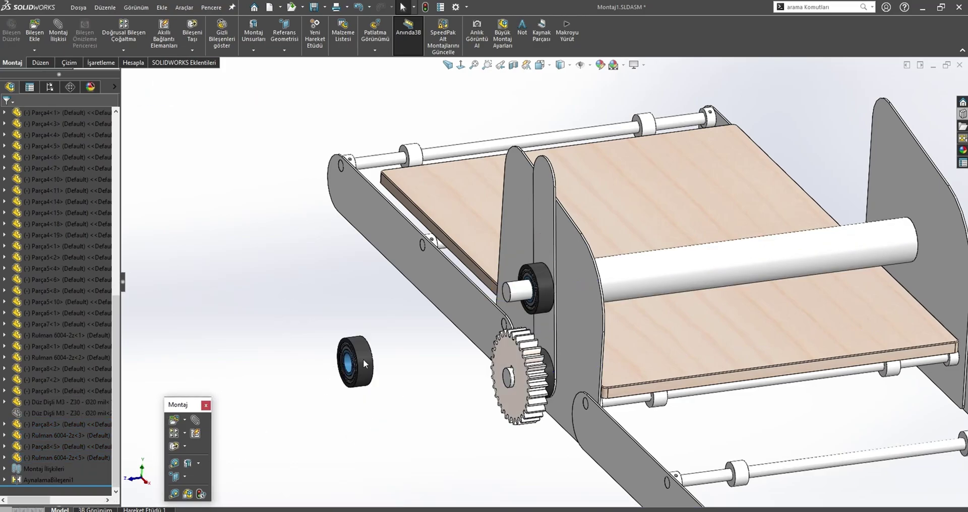
Mate the copied bearing concentric with its ring.
{"action": "scroll", "coordinate": [363, 359], "scroll_direction": "down", "scroll_amount": 3}
{"action": "right_click_drag", "start_coordinate": [389, 353], "coordinate": [469, 402]}
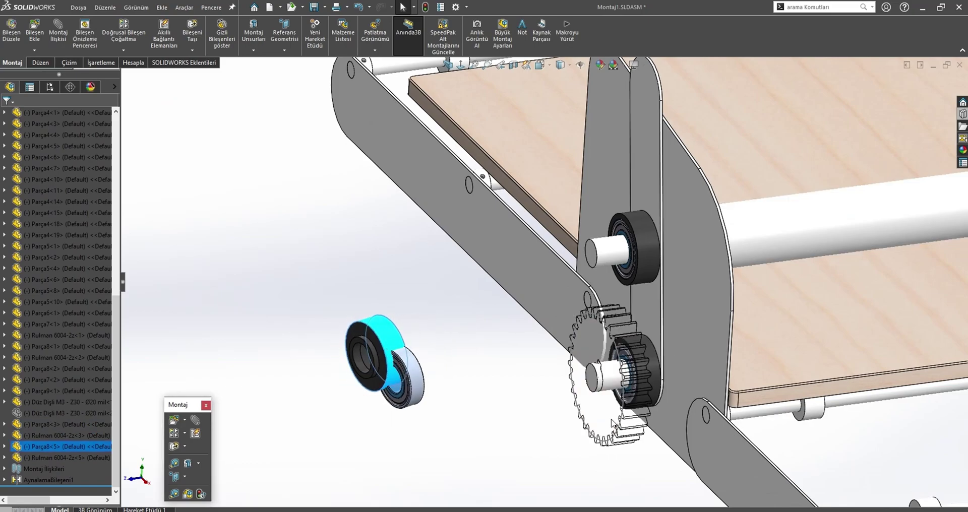
{"action": "scroll", "coordinate": [469, 402], "scroll_direction": "down", "scroll_amount": 5}
{"action": "left_click", "coordinate": [468, 401], "text": "ctrl"}
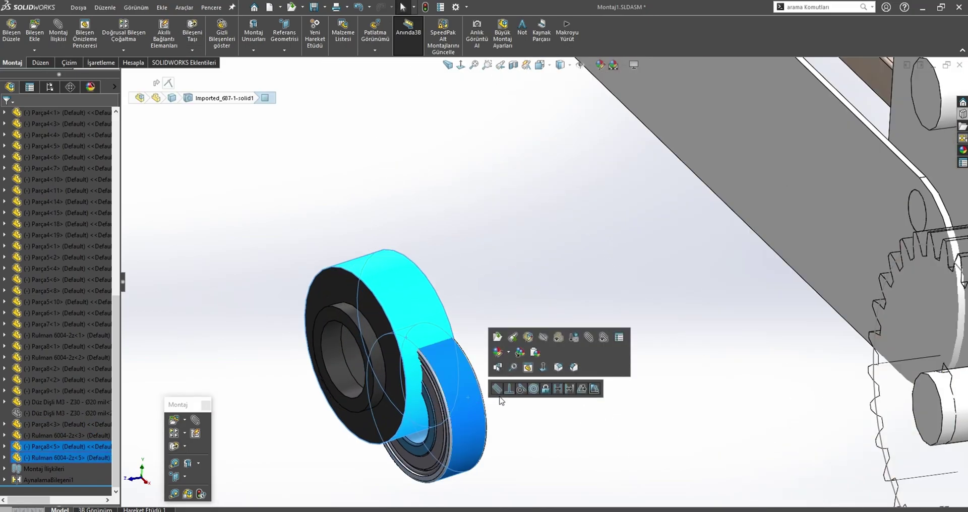
{"action": "left_click", "coordinate": [533, 389]}
{"action": "scroll", "coordinate": [413, 376], "scroll_direction": "down", "scroll_amount": 5}
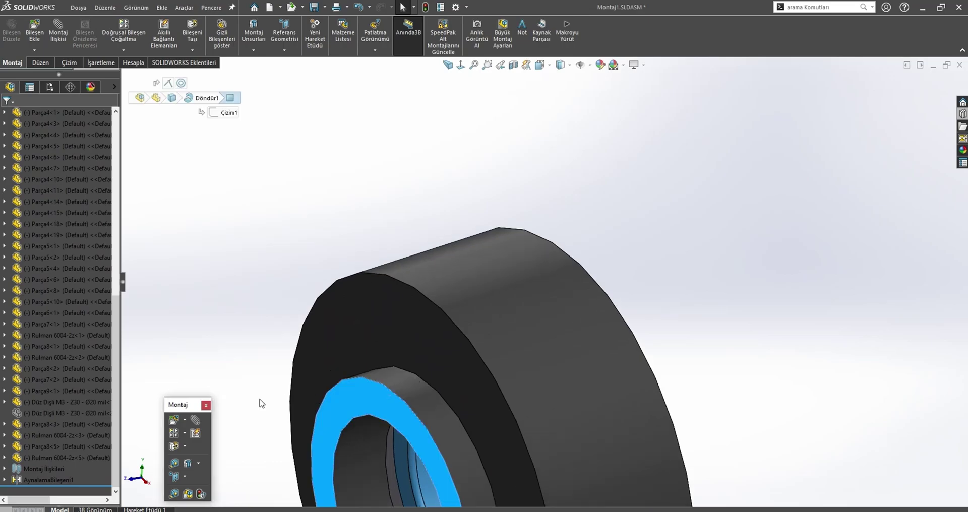
{"action": "right_click_drag", "start_coordinate": [261, 404], "coordinate": [527, 222]}
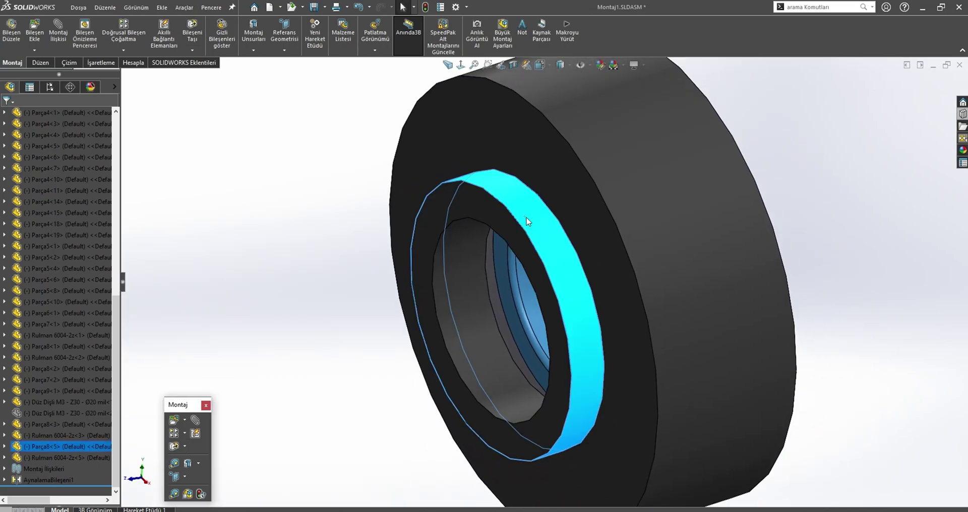
{"action": "scroll", "coordinate": [527, 217], "scroll_direction": "up", "scroll_amount": 5}
{"action": "scroll", "coordinate": [527, 217], "scroll_direction": "up", "scroll_amount": 5}
{"action": "mouse_move", "coordinate": [579, 252]}
{"action": "middle_mouse_down"}
{"action": "mouse_move", "coordinate": [614, 266]}
{"action": "mouse_move", "coordinate": [602, 241]}
{"action": "middle_mouse_up"}
{"action": "scroll", "coordinate": [603, 241], "scroll_direction": "down", "scroll_amount": 3}
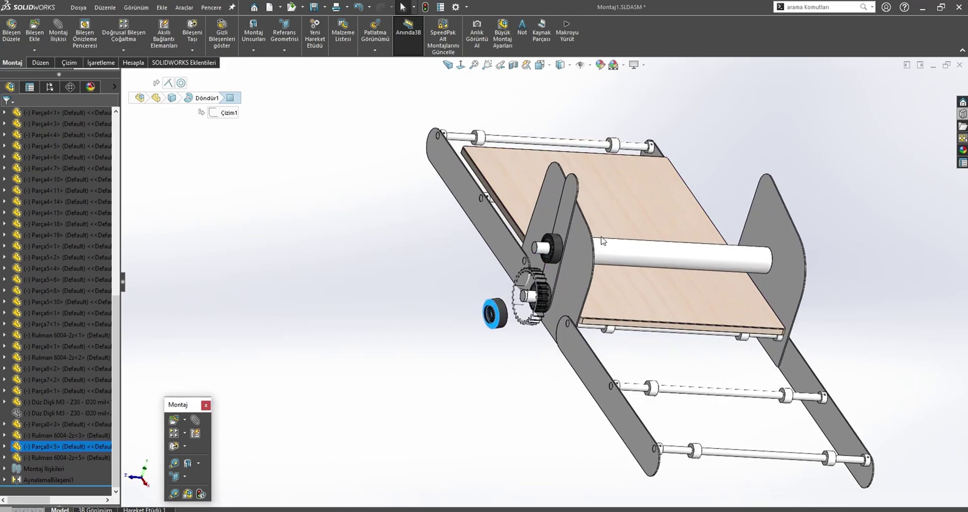
Mate the pulled-out link's hole edge concentric with the shaft.
{"action": "left_click_drag", "start_coordinate": [565, 221], "coordinate": [857, 275]}
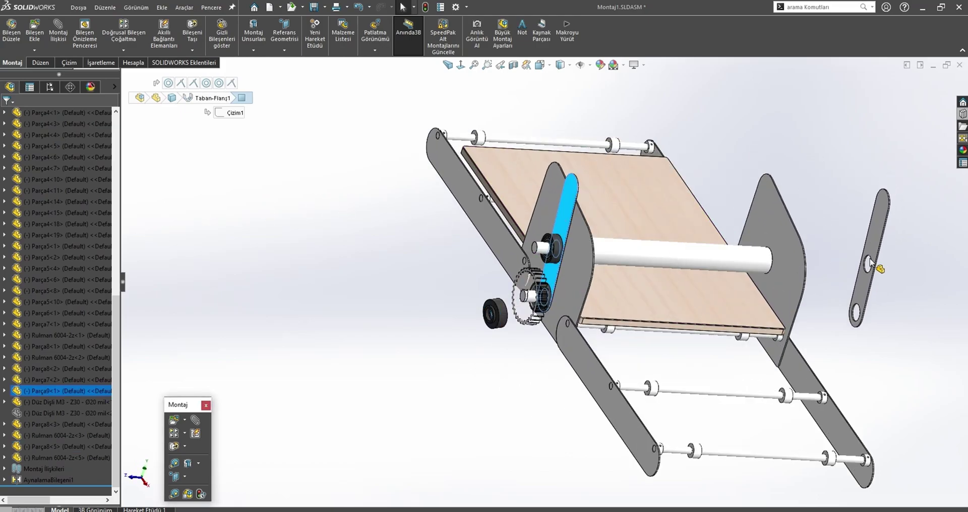
{"action": "middle_click_drag", "start_coordinate": [857, 275], "coordinate": [685, 334]}
{"action": "scroll", "coordinate": [685, 334], "scroll_direction": "down", "scroll_amount": 3}
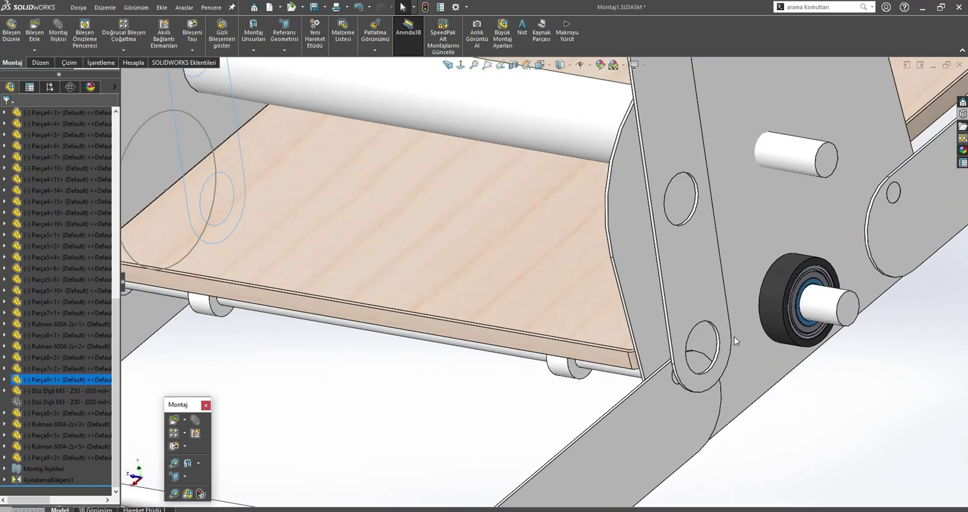
{"action": "scroll", "coordinate": [685, 334], "scroll_direction": "down", "scroll_amount": 3}
{"action": "left_click", "coordinate": [699, 337]}
{"action": "scroll", "coordinate": [806, 330], "scroll_direction": "down", "scroll_amount": 2}
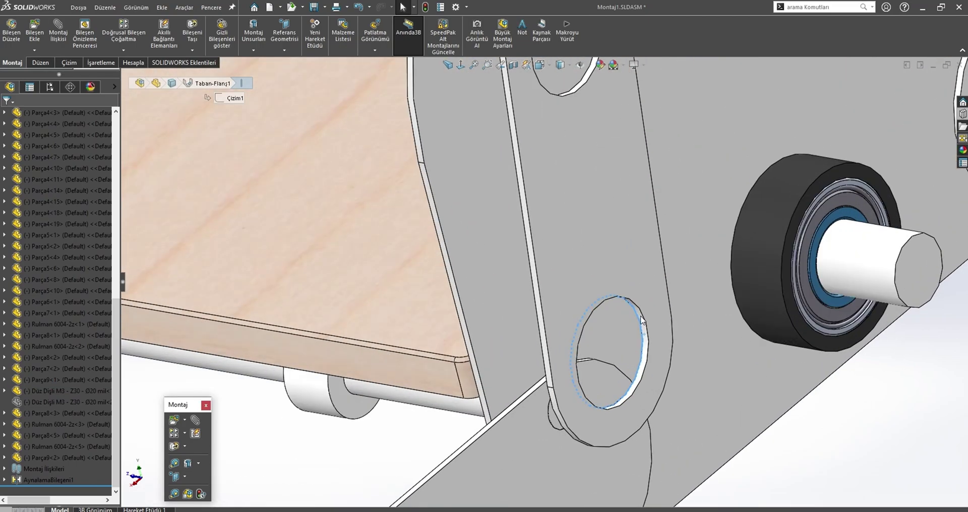
{"action": "left_click", "coordinate": [644, 322]}
{"action": "left_click", "coordinate": [893, 275], "text": "ctrl"}
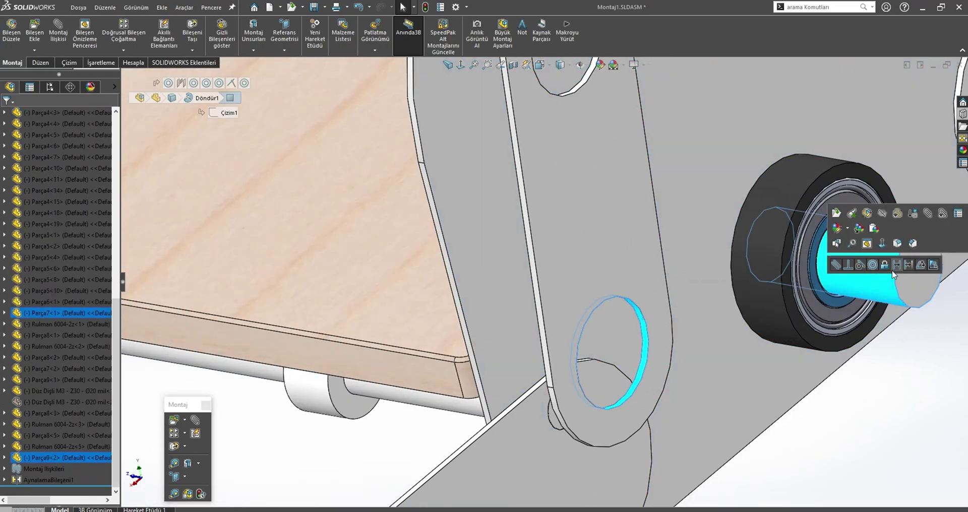
{"action": "left_click", "coordinate": [872, 265]}
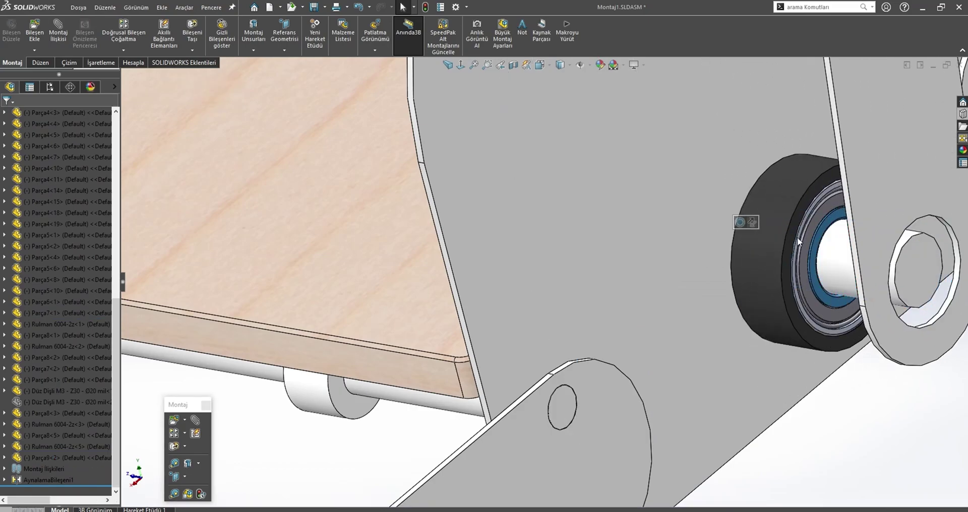
Delete the bearing wheel's Çakışık36 coincident mate.
{"action": "scroll", "coordinate": [689, 244], "scroll_direction": "down", "scroll_amount": 3}
{"action": "left_click", "coordinate": [679, 229]}
{"action": "left_click", "coordinate": [818, 167]}
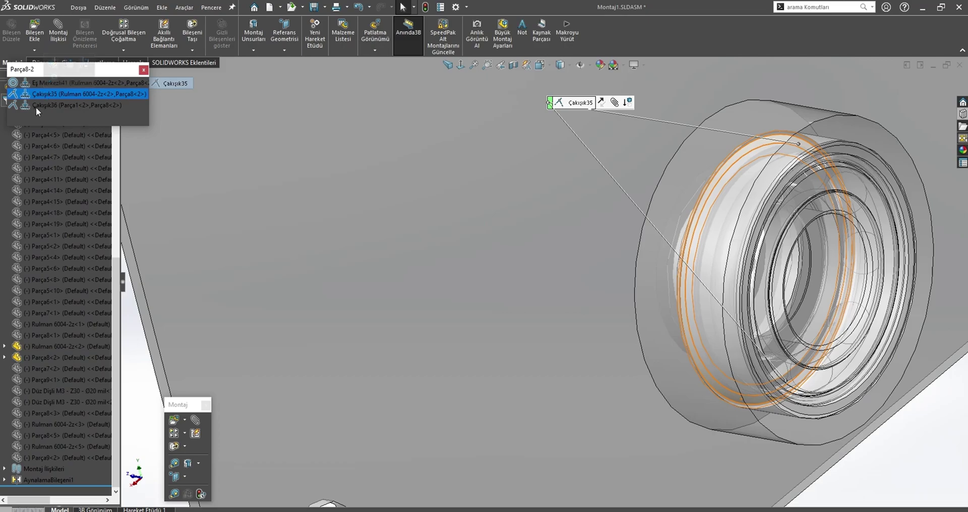
{"action": "left_click", "coordinate": [35, 105]}
{"action": "key", "text": "Delete"}
{"action": "key", "text": "Return"}
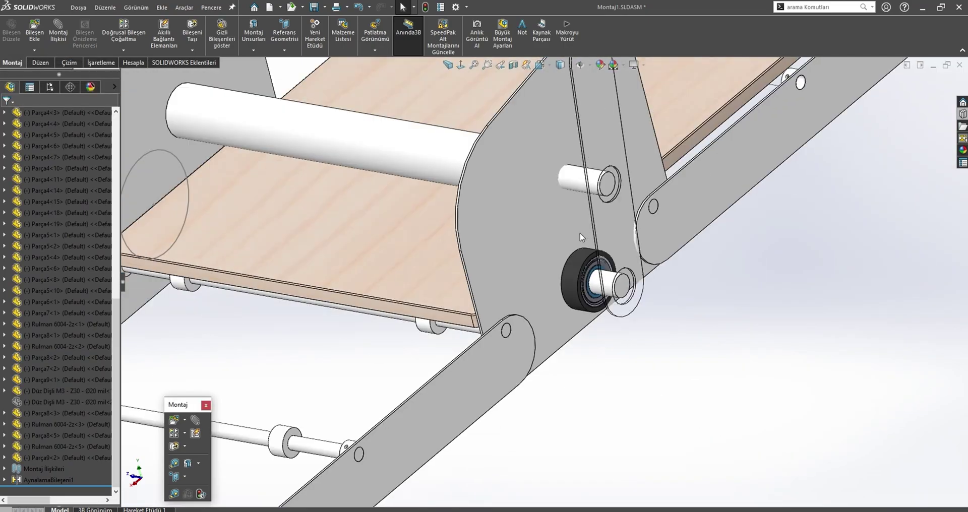
Pull the bearing off its pin and save the assembly.
{"action": "scroll", "coordinate": [612, 289], "scroll_direction": "down", "scroll_amount": 4}
{"action": "left_click_drag", "start_coordinate": [612, 289], "coordinate": [745, 309]}
{"action": "mouse_move", "coordinate": [745, 309]}
{"action": "middle_mouse_down"}
{"action": "mouse_move", "coordinate": [616, 237]}
{"action": "mouse_move", "coordinate": [733, 262]}
{"action": "mouse_move", "coordinate": [685, 257]}
{"action": "mouse_move", "coordinate": [686, 270]}
{"action": "middle_mouse_up"}
{"action": "left_click", "coordinate": [616, 237]}
{"action": "left_click", "coordinate": [685, 257], "text": "ctrl"}
{"action": "key", "text": "Escape"}
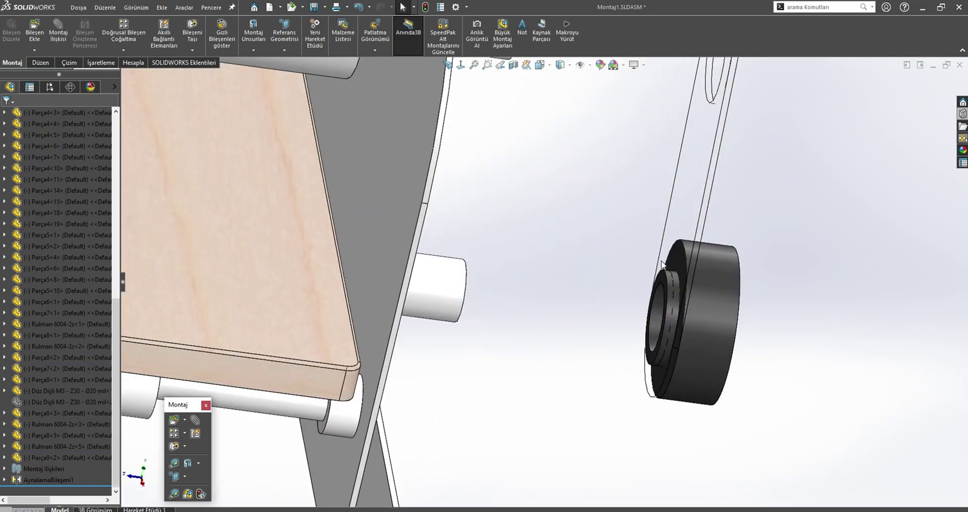
{"action": "key", "text": "ctrl+s"}
Mate the pivoting link's face to the side plate.
{"action": "left_click", "coordinate": [694, 206]}
{"action": "middle_click_drag", "start_coordinate": [694, 206], "coordinate": [461, 228]}
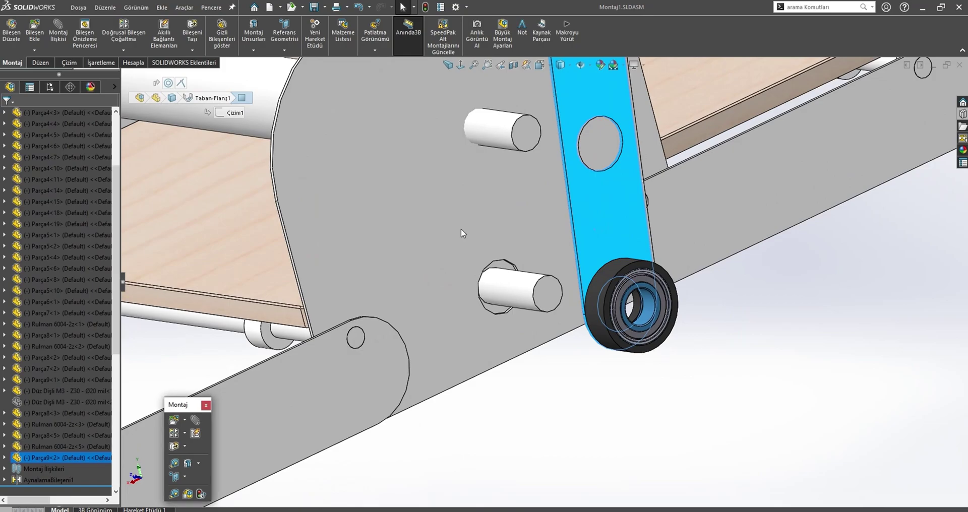
{"action": "left_click", "coordinate": [461, 228], "text": "ctrl"}
{"action": "left_click", "coordinate": [497, 218]}
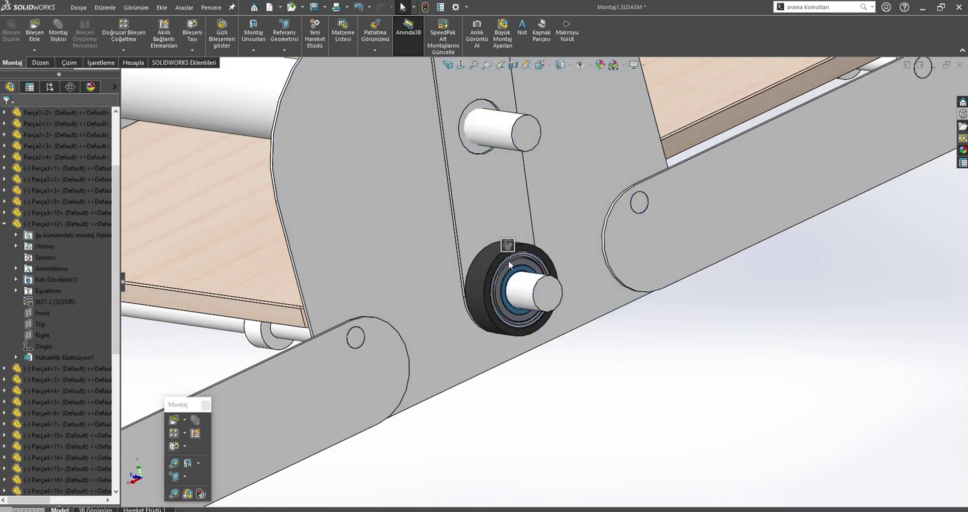
{"action": "scroll", "coordinate": [470, 260], "scroll_direction": "up", "scroll_amount": 6}
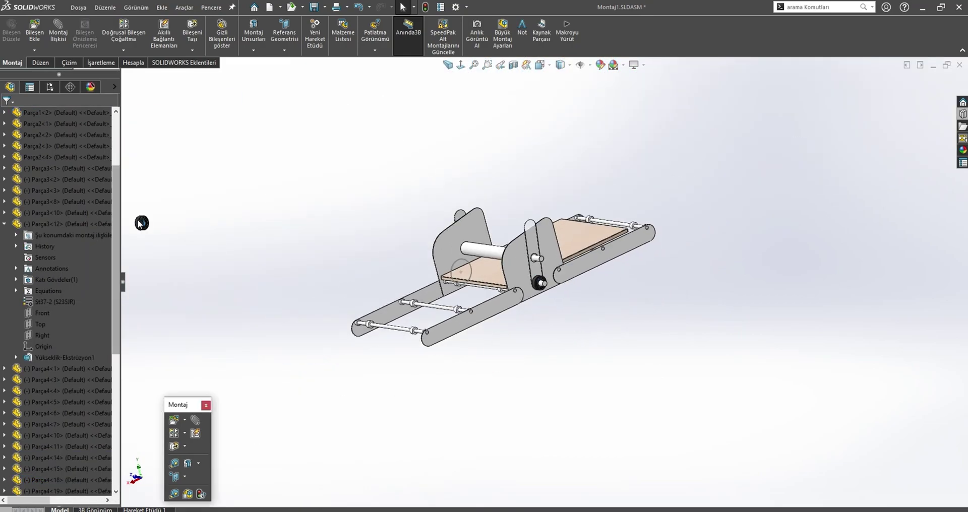
Mate the loose bearing Parça8<5> onto the link Parça9<2>.
{"action": "left_click", "coordinate": [497, 234]}
{"action": "scroll", "coordinate": [612, 285], "scroll_direction": "down", "scroll_amount": 3}
{"action": "scroll", "coordinate": [595, 303], "scroll_direction": "down", "scroll_amount": 3}
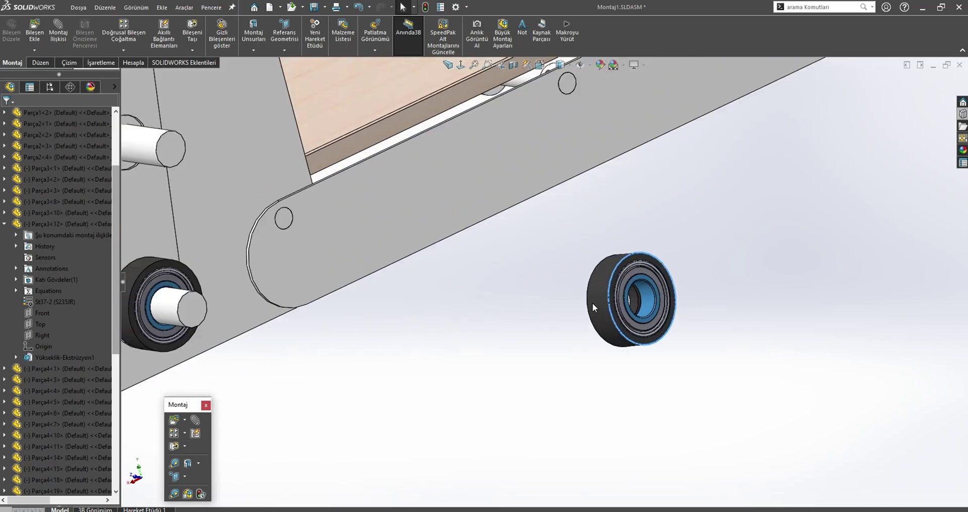
{"action": "left_click", "coordinate": [596, 300]}
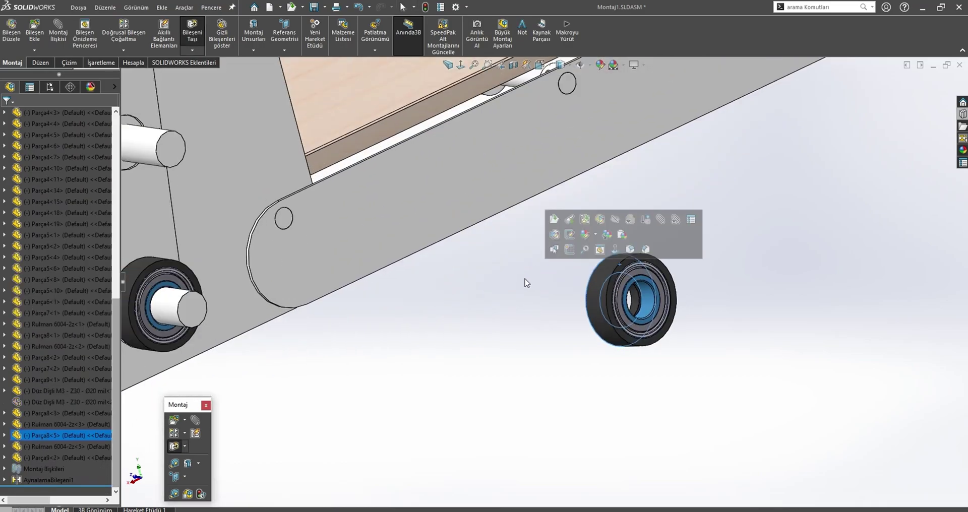
{"action": "middle_click_drag", "start_coordinate": [525, 281], "coordinate": [343, 202]}
{"action": "left_click", "coordinate": [385, 173], "text": "ctrl"}
{"action": "left_click", "coordinate": [402, 164]}
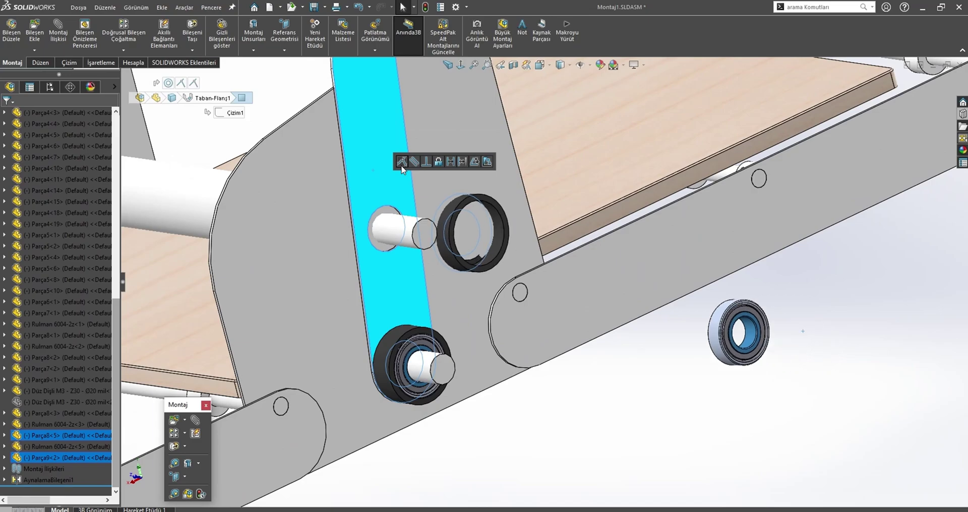
{"action": "scroll", "coordinate": [442, 258], "scroll_direction": "down", "scroll_amount": 5}
Make the bearing concentric with shaft Parça7<2> and view the machine from the back.
{"action": "left_click", "coordinate": [534, 264]}
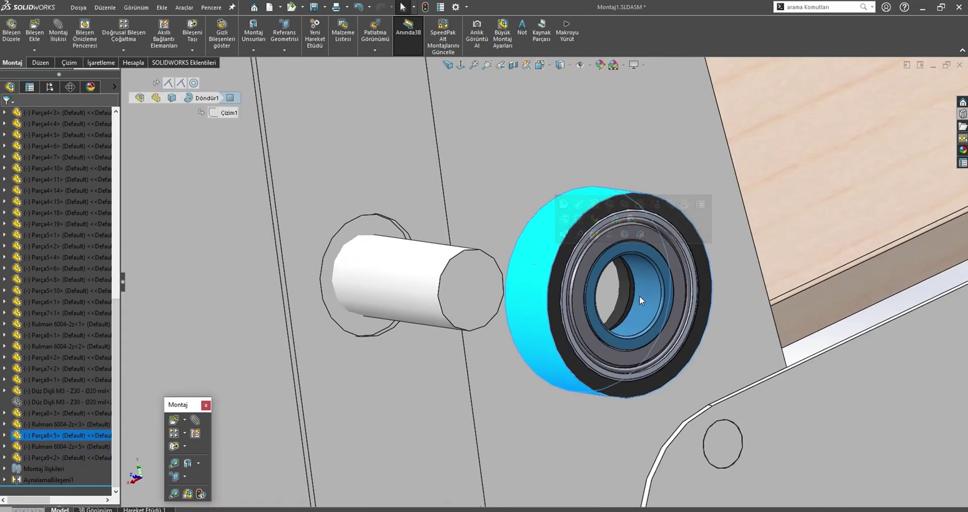
{"action": "left_click", "coordinate": [324, 198]}
{"action": "scroll", "coordinate": [325, 199], "scroll_direction": "up", "scroll_amount": 3}
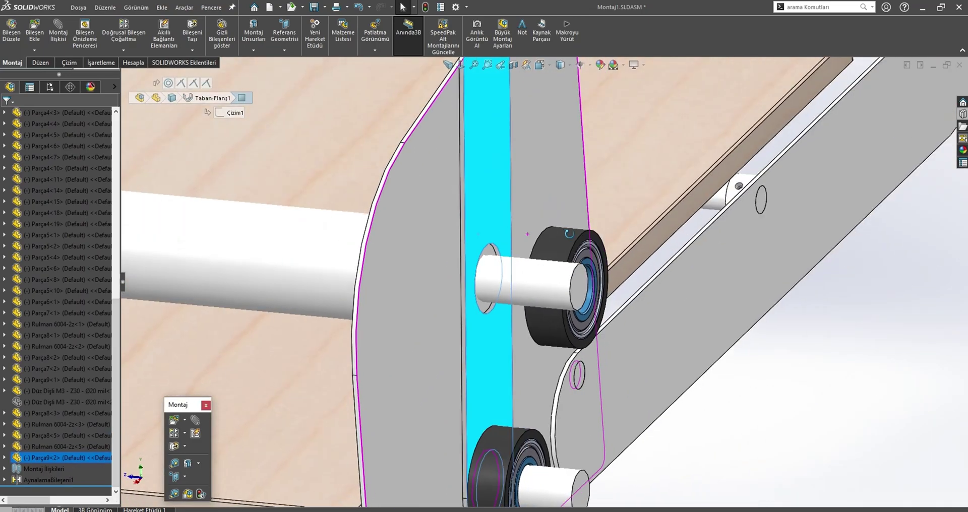
{"action": "middle_click_drag", "start_coordinate": [324, 199], "coordinate": [517, 288]}
{"action": "left_click", "coordinate": [517, 287], "text": "ctrl"}
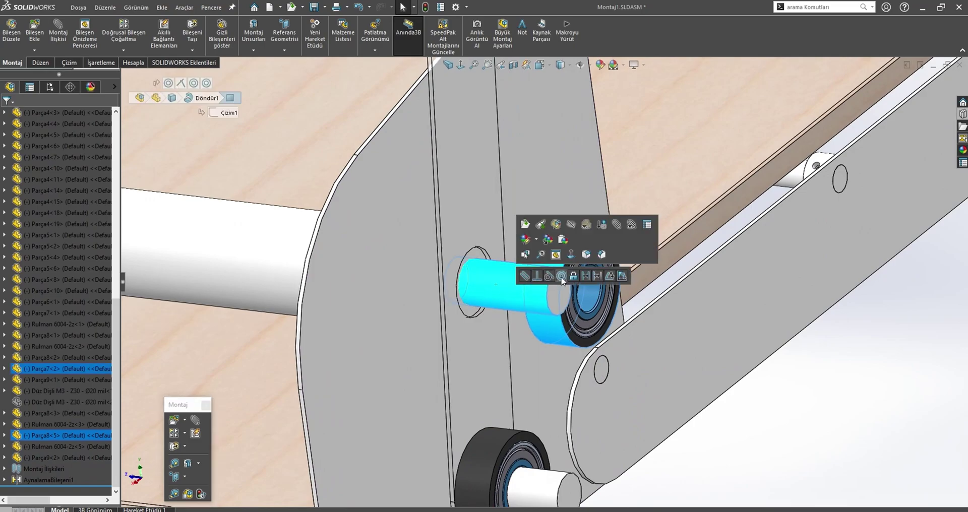
{"action": "left_click", "coordinate": [552, 273]}
{"action": "scroll", "coordinate": [500, 244], "scroll_direction": "up", "scroll_amount": 5}
{"action": "scroll", "coordinate": [501, 244], "scroll_direction": "up", "scroll_amount": 3}
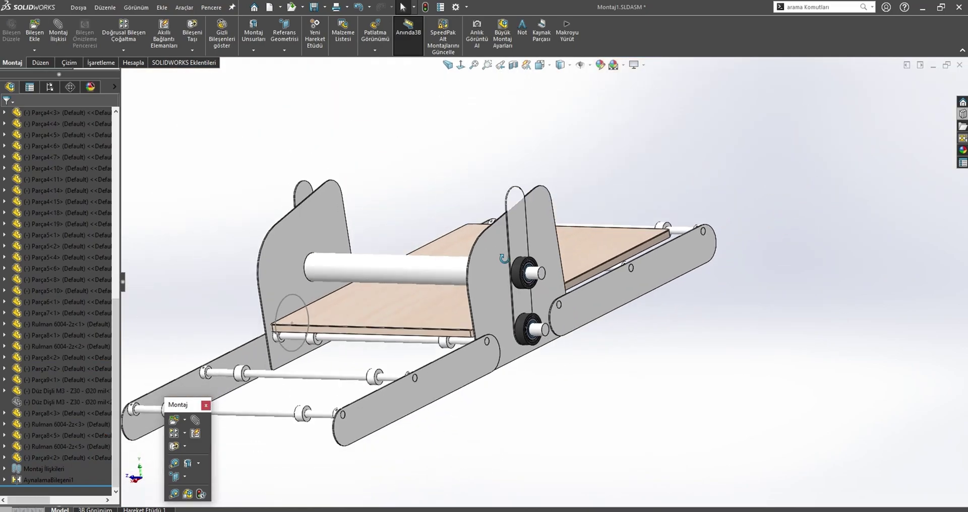
{"action": "key", "text": "ctrl+2"}
Hide the gear and return to an isometric view of the assembly.
{"action": "scroll", "coordinate": [353, 296], "scroll_direction": "down", "scroll_amount": 3}
{"action": "scroll", "coordinate": [353, 296], "scroll_direction": "down", "scroll_amount": 2}
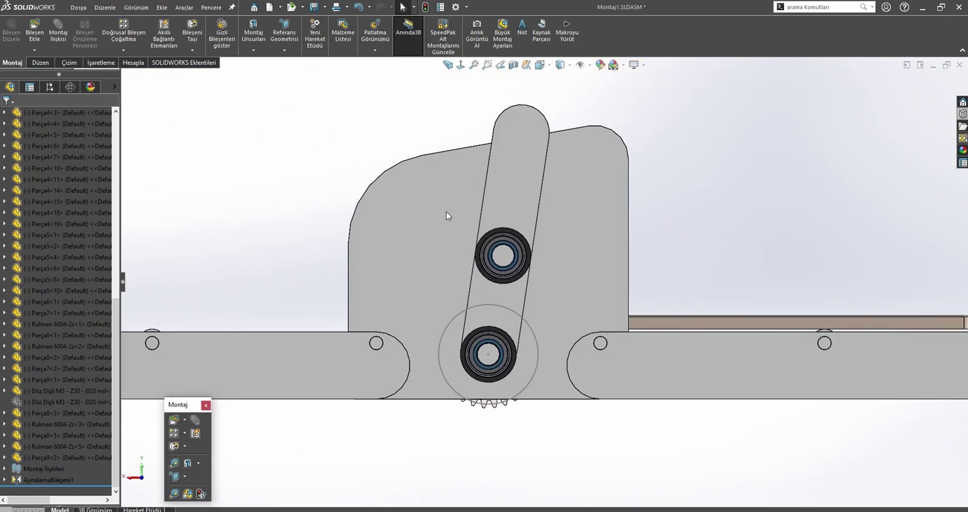
{"action": "left_click", "coordinate": [459, 319]}
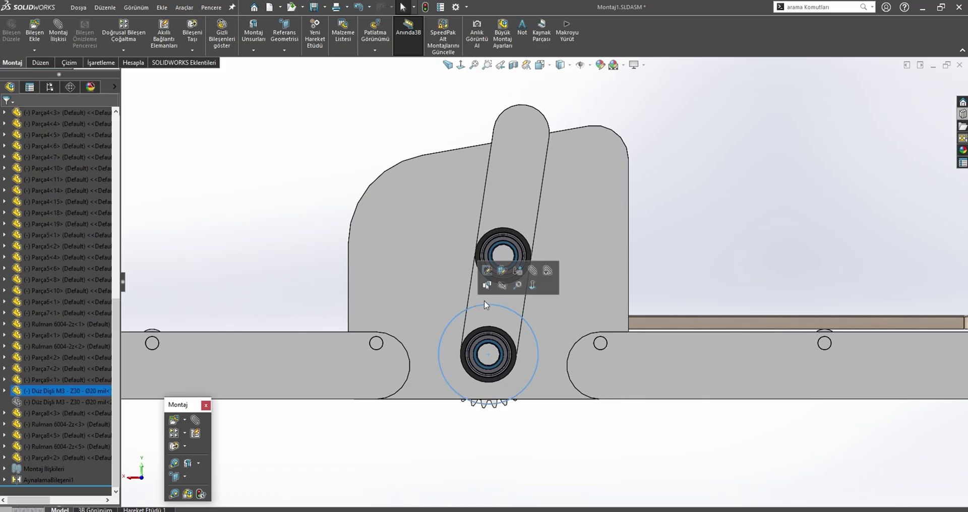
{"action": "left_click", "coordinate": [504, 286]}
{"action": "key", "text": "ctrl+7"}
Open the pivoting link part and check its 200, 89 and Ø30 base flange dimensions.
{"action": "scroll", "coordinate": [580, 282], "scroll_direction": "down", "scroll_amount": 4}
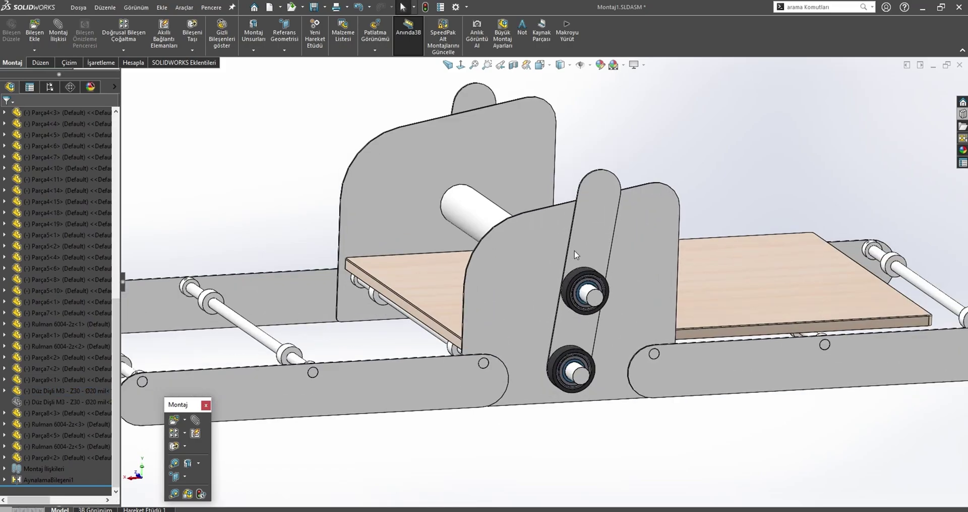
{"action": "left_click", "coordinate": [589, 231]}
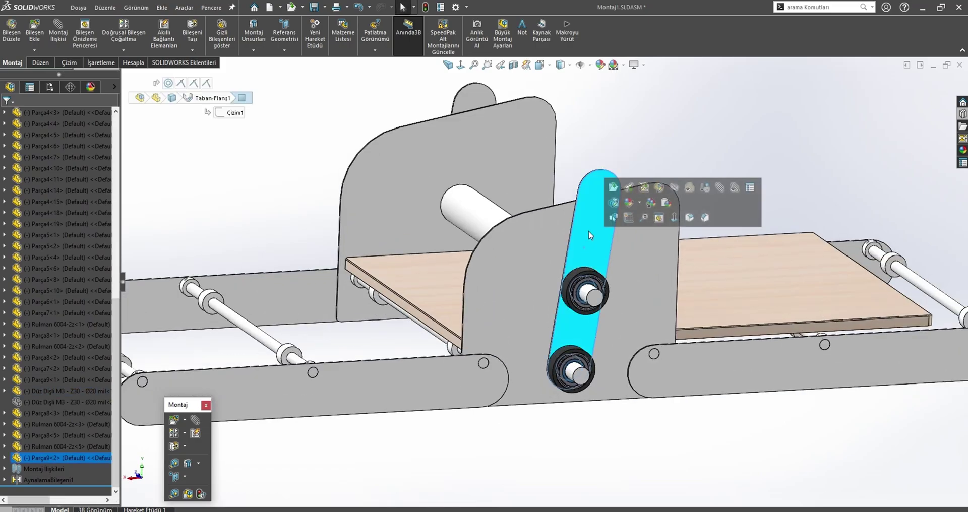
{"action": "left_click", "coordinate": [629, 187]}
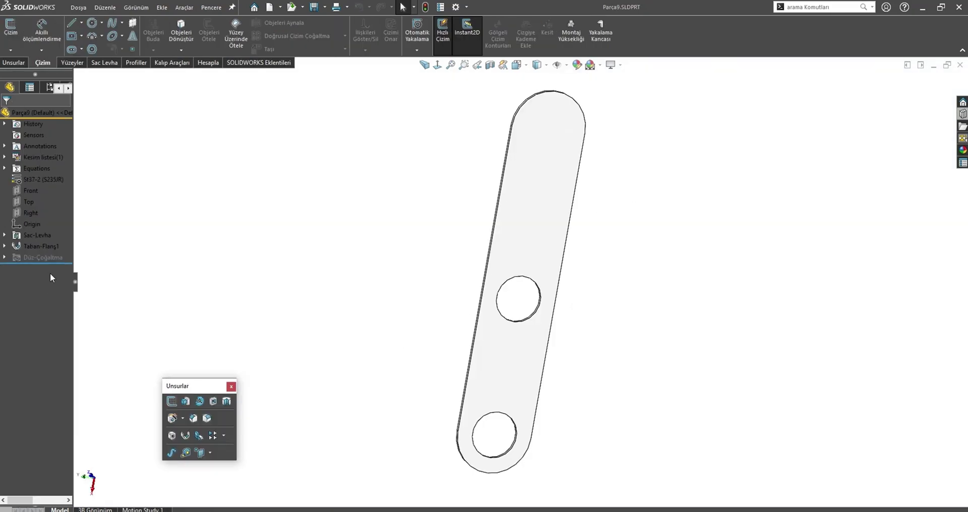
{"action": "left_click", "coordinate": [519, 210]}
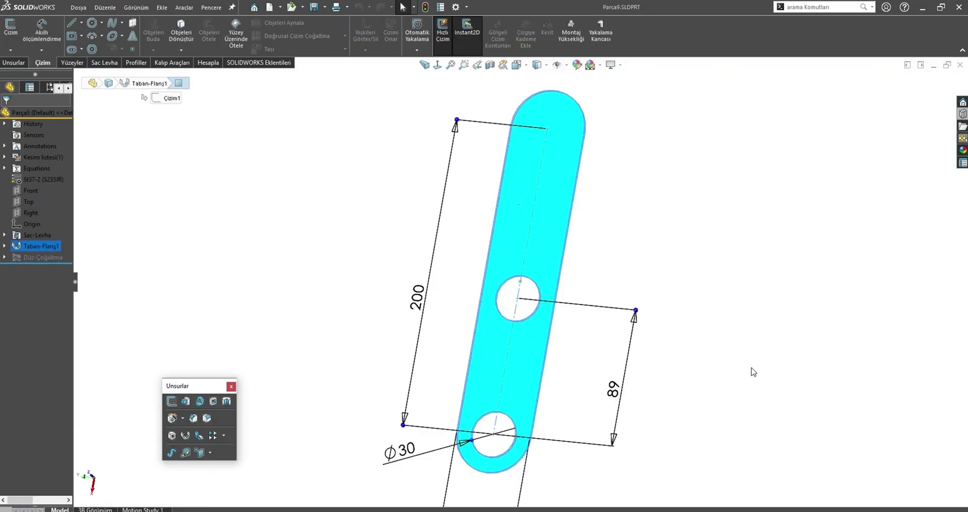
{"action": "left_click", "coordinate": [743, 350]}
Back in the assembly, go to front view and open side plate Parca1 on its own.
{"action": "key", "text": "ctrl+Tab"}
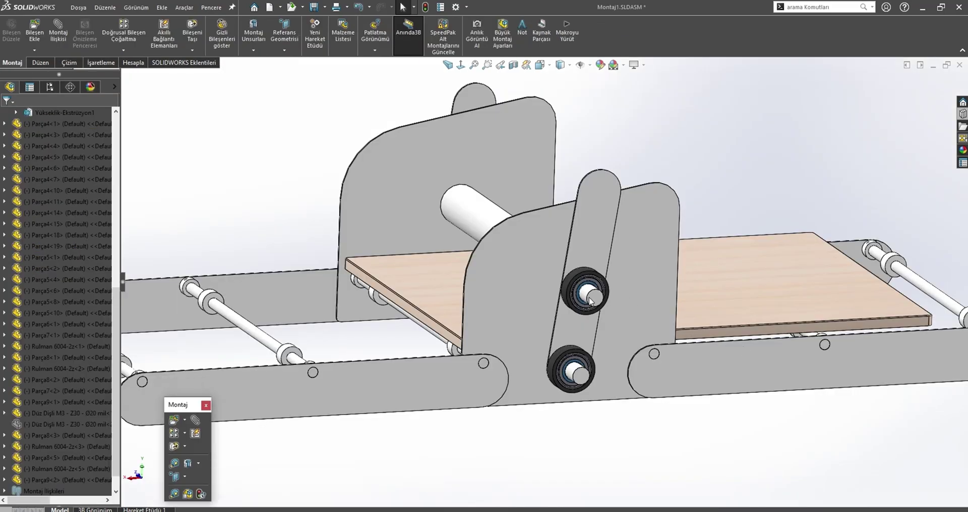
{"action": "middle_click_drag", "start_coordinate": [590, 301], "coordinate": [530, 287]}
{"action": "key", "text": "ctrl+1"}
{"action": "left_click", "coordinate": [425, 272]}
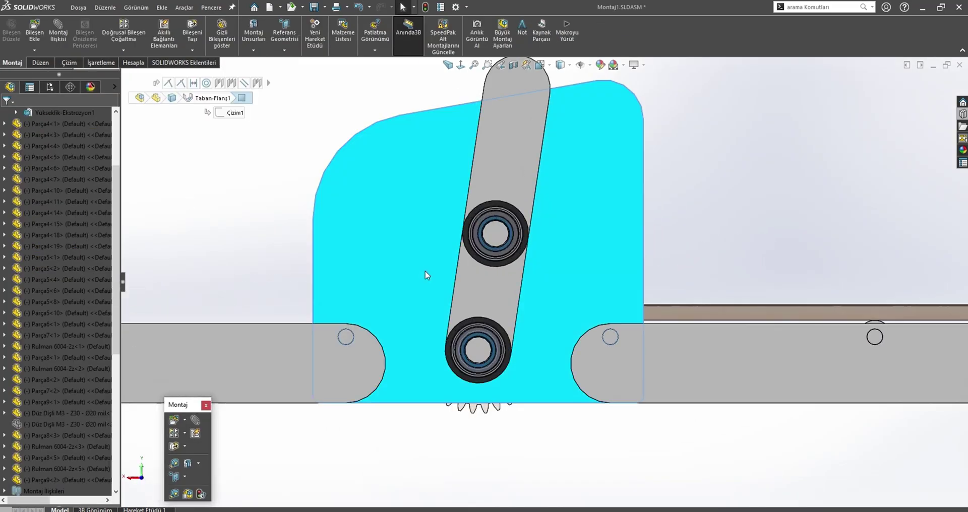
{"action": "key", "text": "ctrl+Tab"}
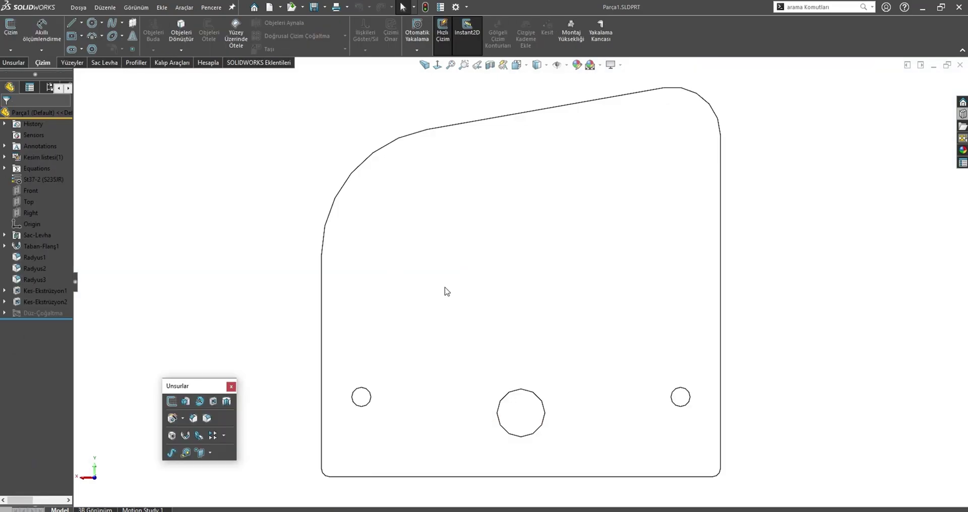
Start a sketch on the side plate face and draw a three-point arc slot.
{"action": "left_click", "coordinate": [471, 371]}
{"action": "left_click", "coordinate": [516, 334]}
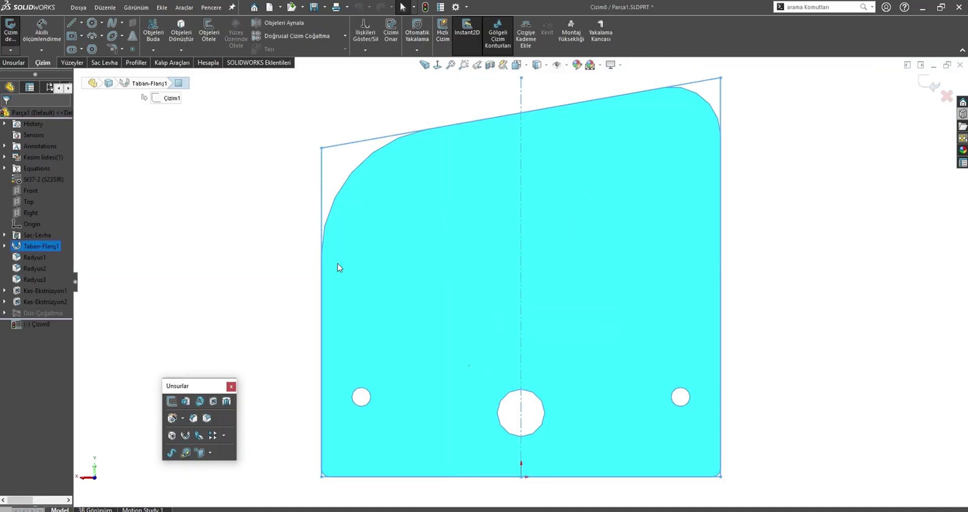
{"action": "left_click", "coordinate": [81, 50]}
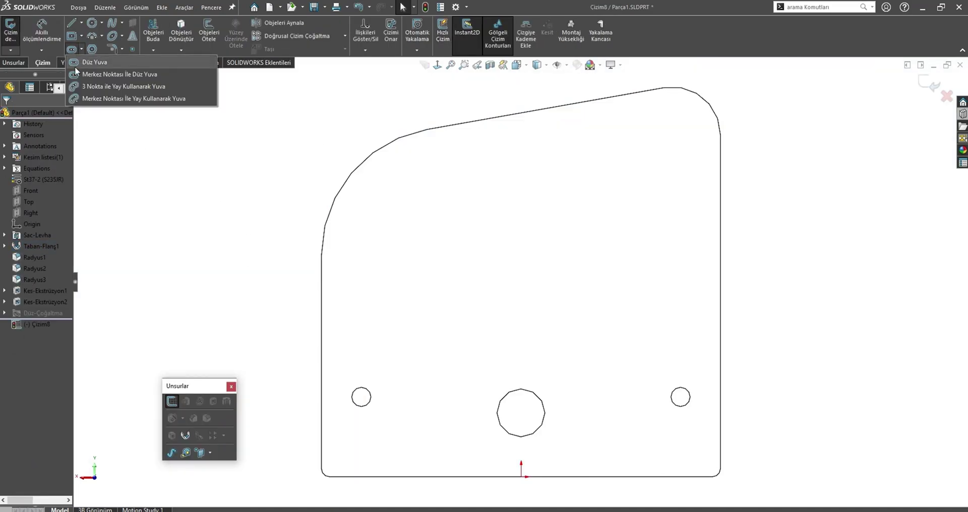
{"action": "left_click", "coordinate": [74, 86]}
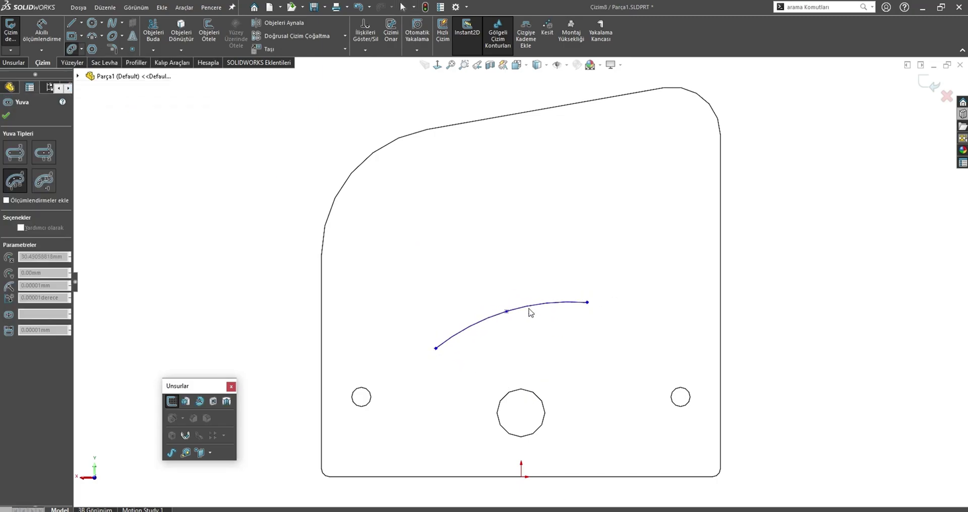
{"action": "left_click", "coordinate": [534, 331]}
{"action": "key", "text": "Escape"}
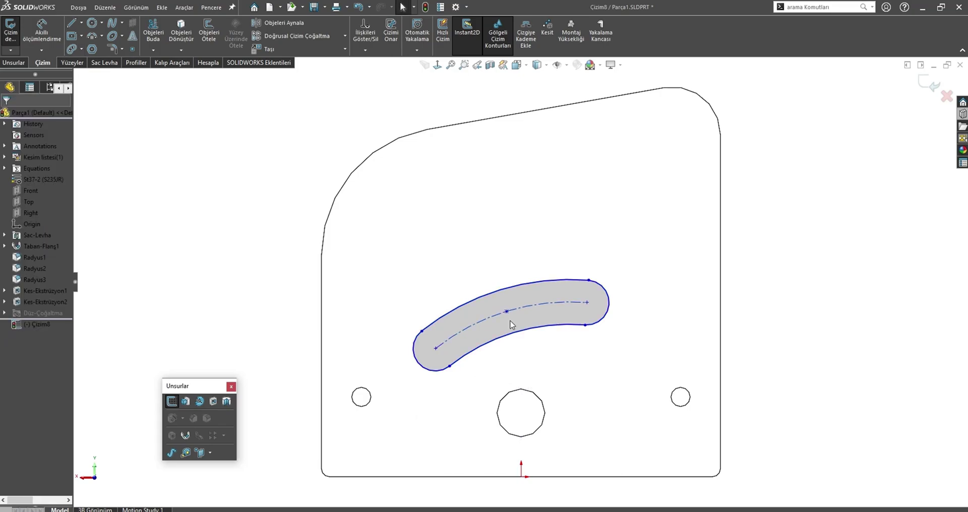
Make the slot's centre arc concentric with the large lower hole.
{"action": "left_click", "coordinate": [494, 315]}
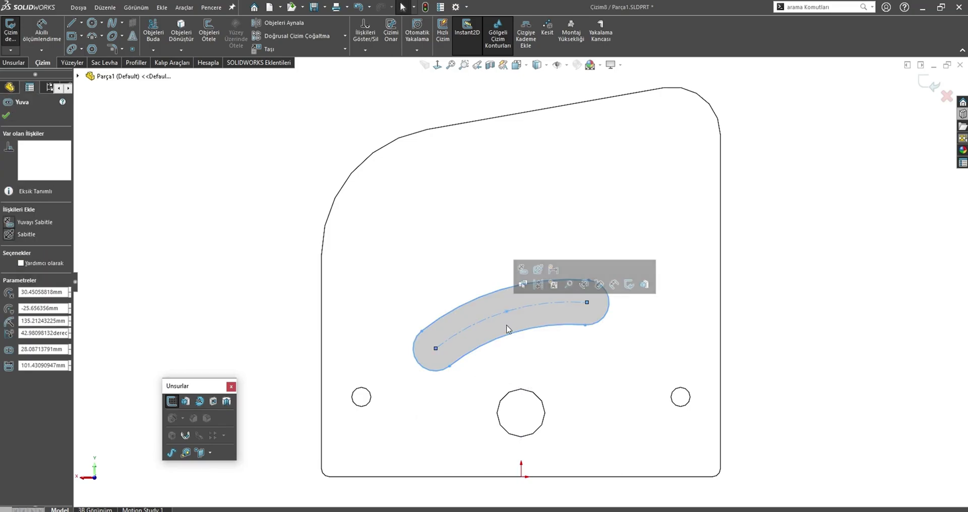
{"action": "left_click", "coordinate": [507, 395], "text": "ctrl"}
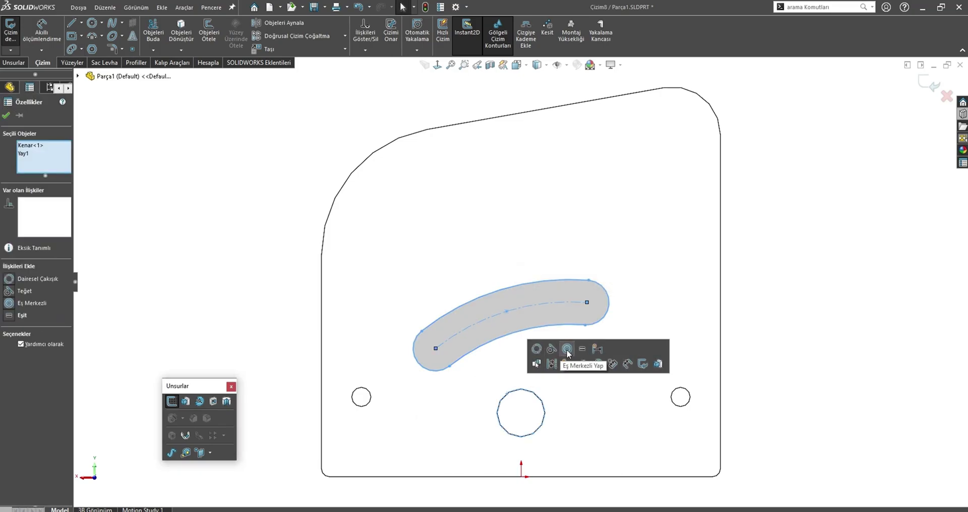
{"action": "left_click", "coordinate": [567, 349]}
{"action": "left_click", "coordinate": [431, 222]}
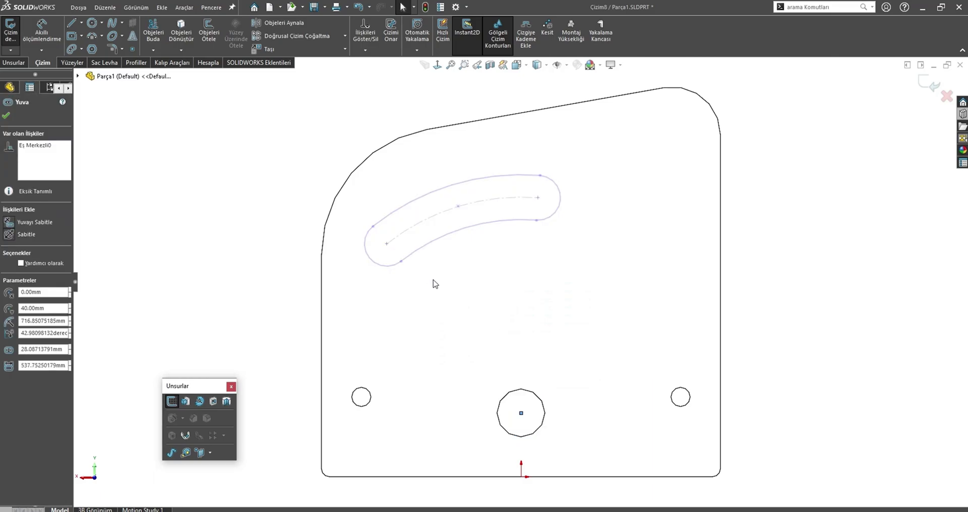
{"action": "left_click", "coordinate": [394, 258]}
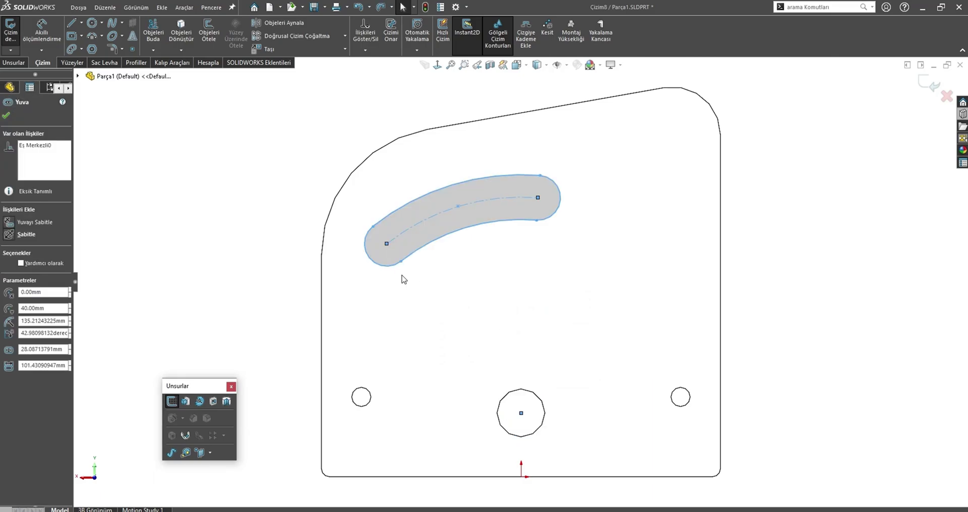
Dimension the slot's centre arc 89 mm from the hole centre.
{"action": "key", "text": "s"}
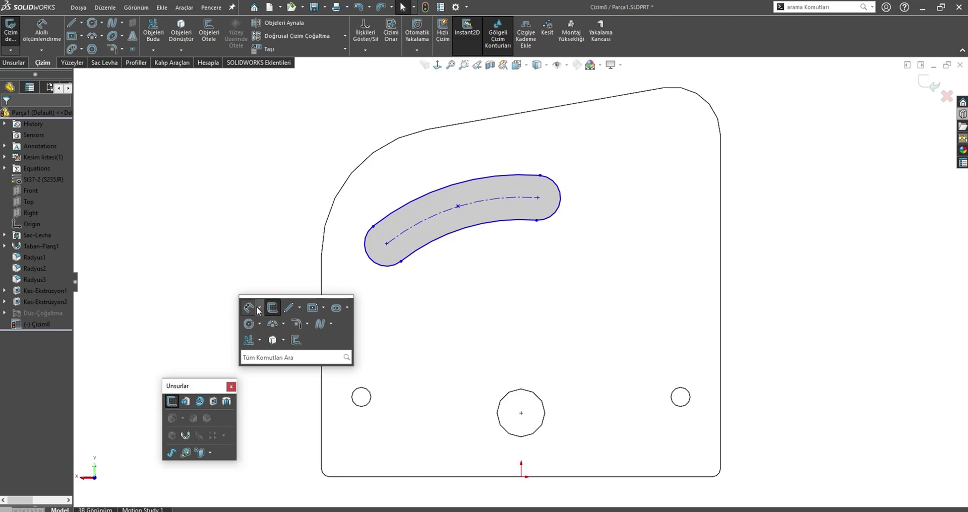
{"action": "left_click", "coordinate": [249, 308]}
{"action": "left_click", "coordinate": [458, 206]}
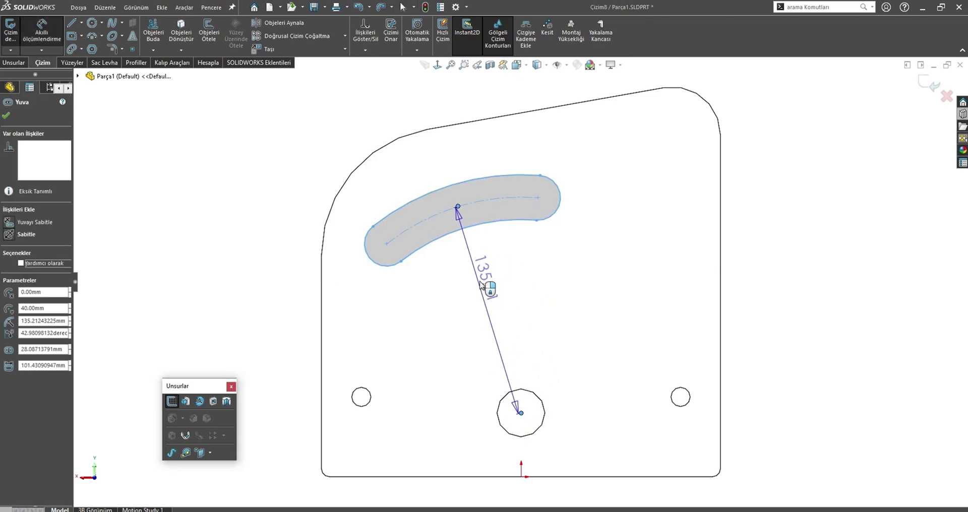
{"action": "left_click", "coordinate": [481, 285]}
{"action": "type", "text": "89"}
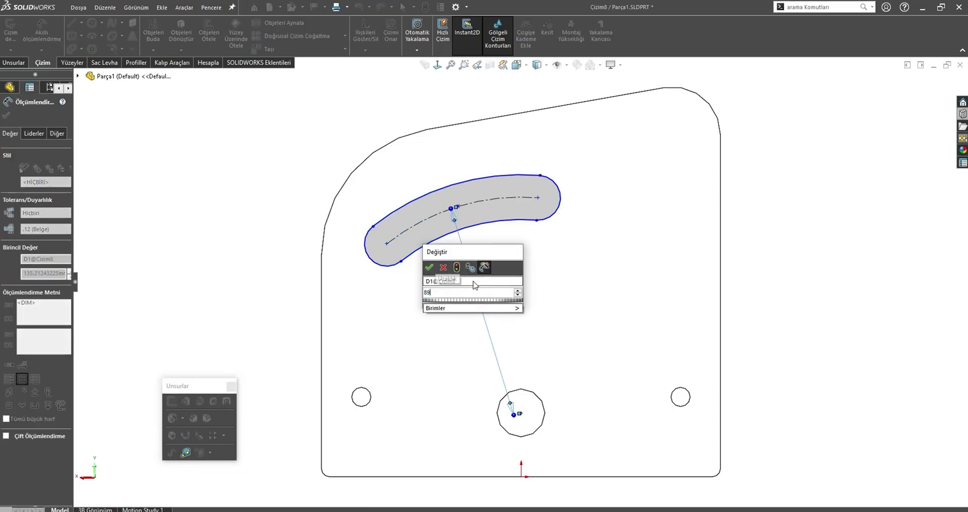
{"action": "key", "text": "Return"}
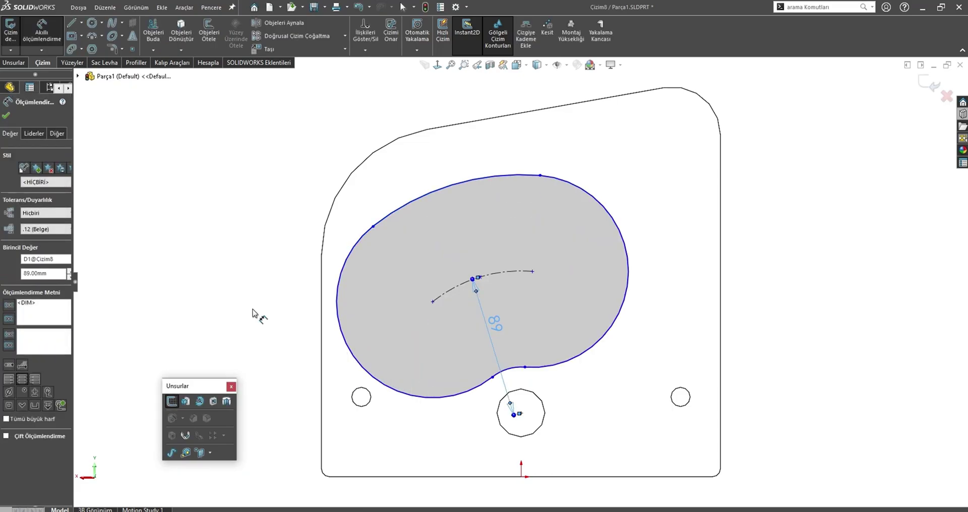
{"action": "left_click", "coordinate": [253, 313]}
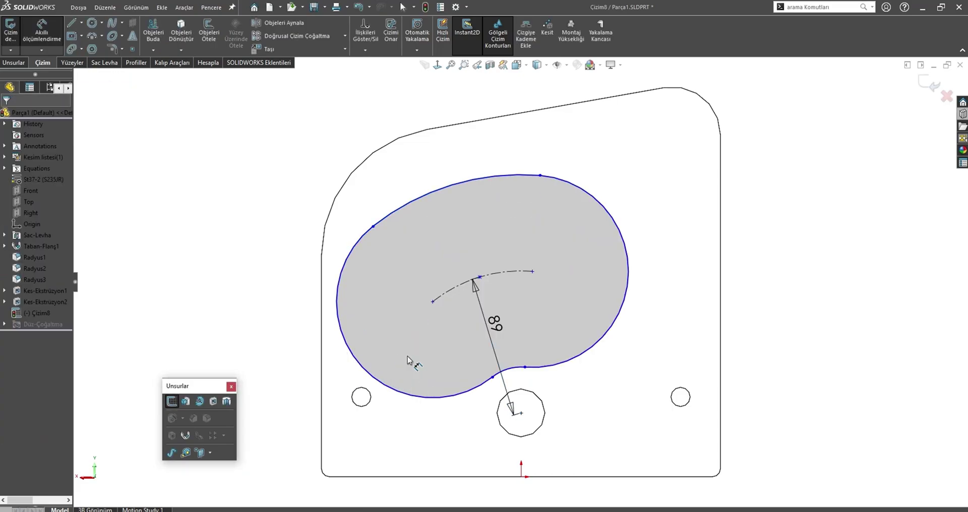
Set the slot end radius to 17.50 mm and drag its end to lengthen the slot.
{"action": "left_click", "coordinate": [419, 398]}
{"action": "left_click", "coordinate": [222, 349]}
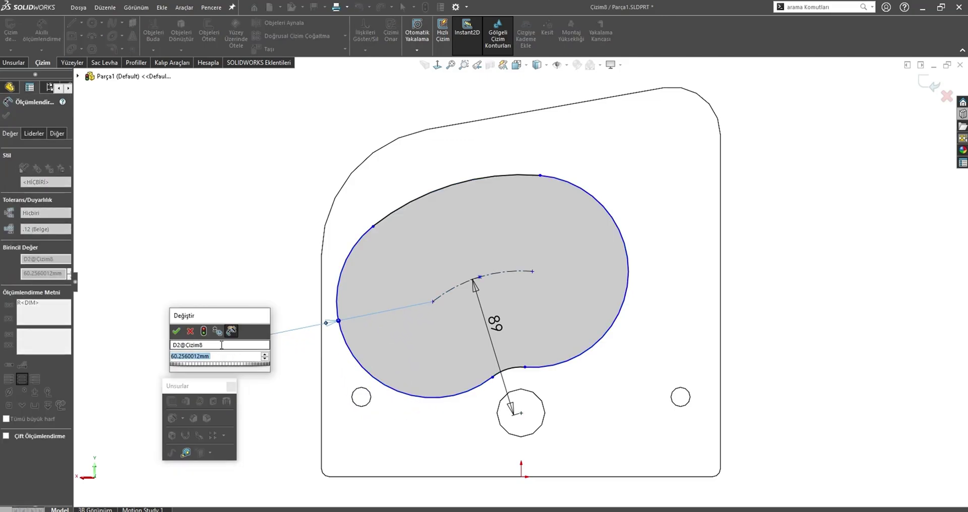
{"action": "type", "text": "17.5"}
{"action": "key", "text": "Return"}
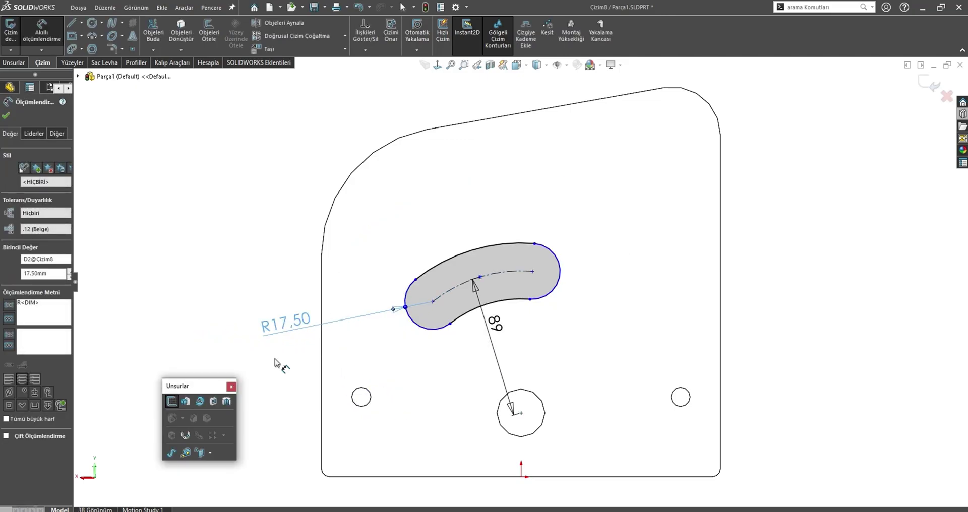
{"action": "left_click", "coordinate": [194, 204]}
{"action": "left_click_drag", "start_coordinate": [433, 305], "coordinate": [407, 328]}
{"action": "key", "text": "Escape"}
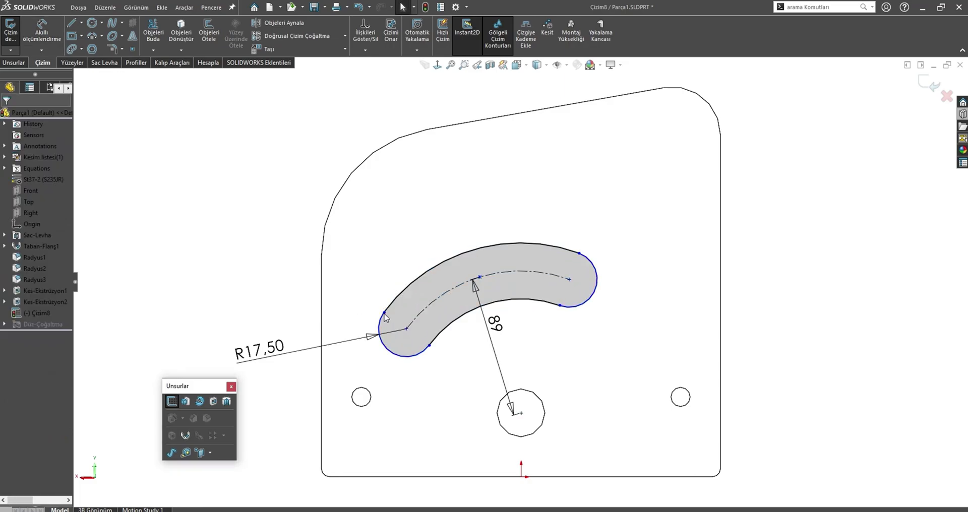
Draw two centerlines from the hole centre to the slot's left and right ends.
{"action": "left_click", "coordinate": [82, 26]}
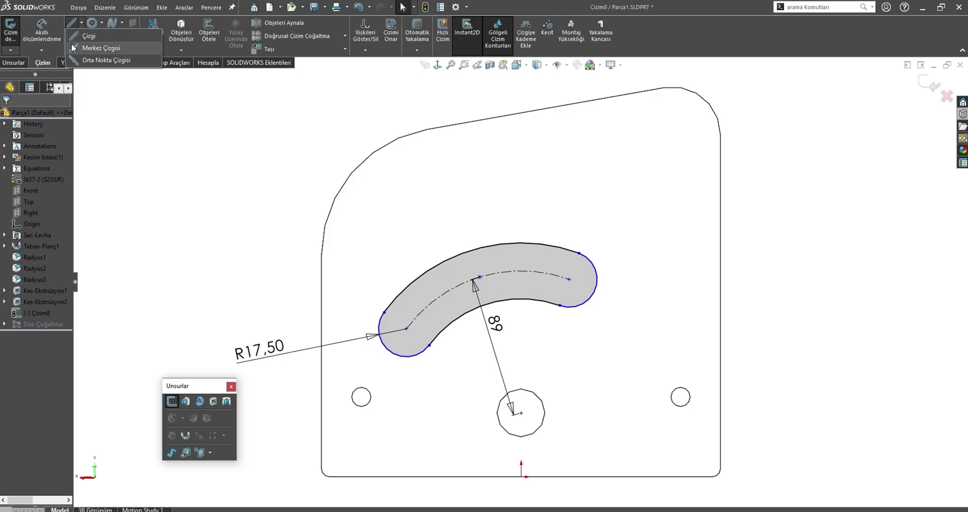
{"action": "left_click", "coordinate": [94, 55]}
{"action": "left_click", "coordinate": [520, 413]}
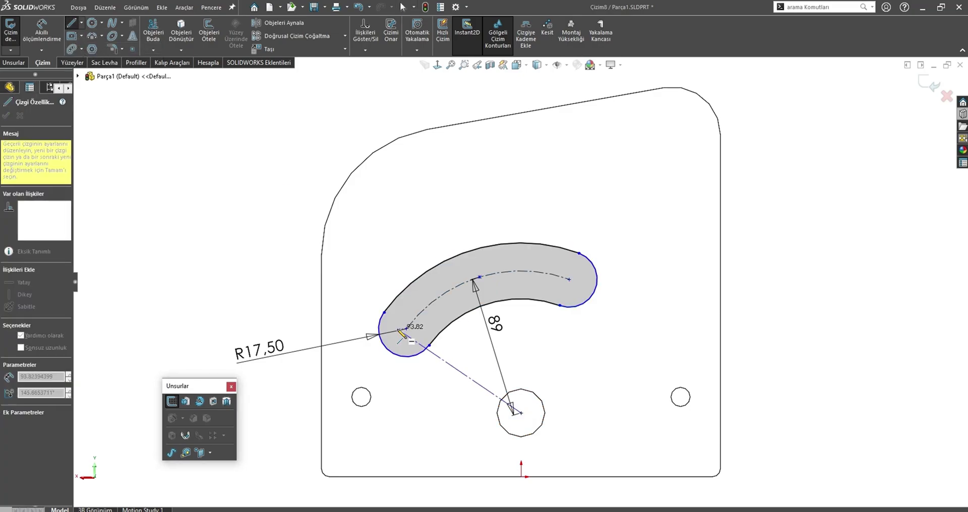
{"action": "left_click", "coordinate": [405, 329]}
{"action": "key", "text": "Escape"}
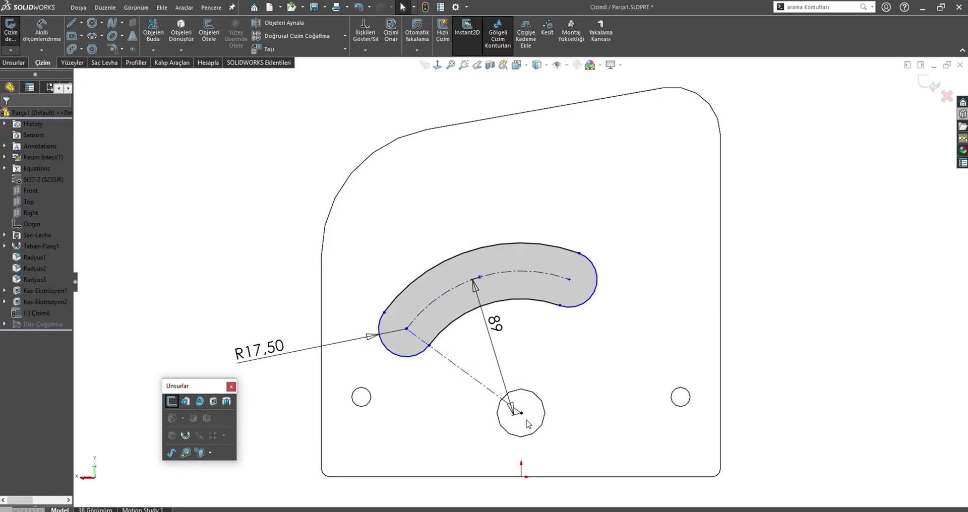
{"action": "key", "text": "Return"}
{"action": "left_click", "coordinate": [521, 414]}
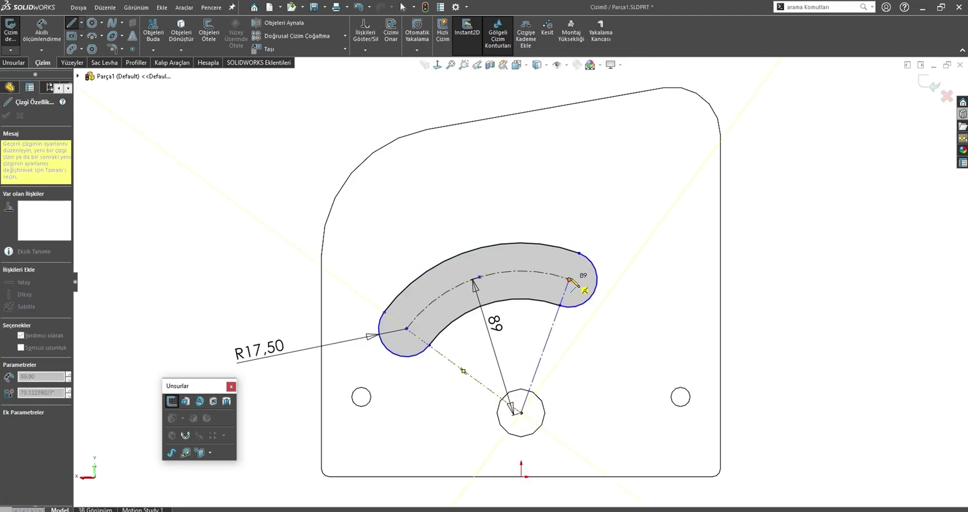
{"action": "left_click", "coordinate": [569, 279]}
{"action": "key", "text": "Escape"}
Make the right centerline vertical and pull the slot's left end further down-left.
{"action": "left_click", "coordinate": [555, 324]}
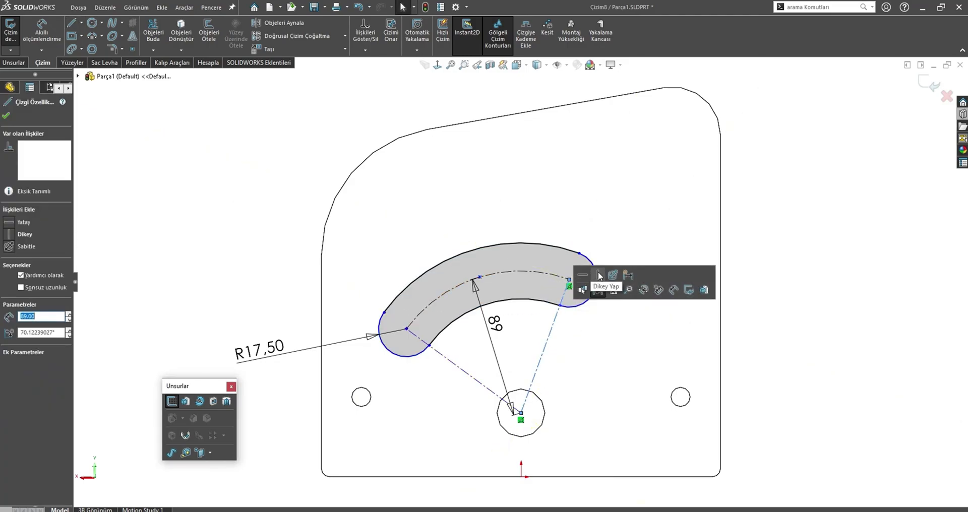
{"action": "left_click", "coordinate": [599, 275]}
{"action": "left_click", "coordinate": [391, 313]}
{"action": "left_click_drag", "start_coordinate": [442, 296], "coordinate": [389, 342]}
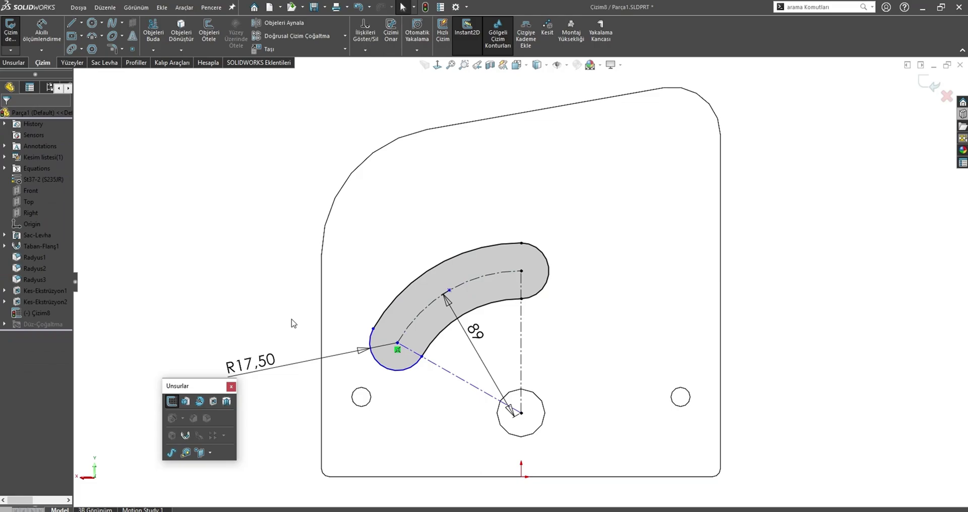
Dimension the angle between the centerlines to 60° and cut the slot through the plate.
{"action": "key", "text": "s"}
{"action": "left_click", "coordinate": [291, 362]}
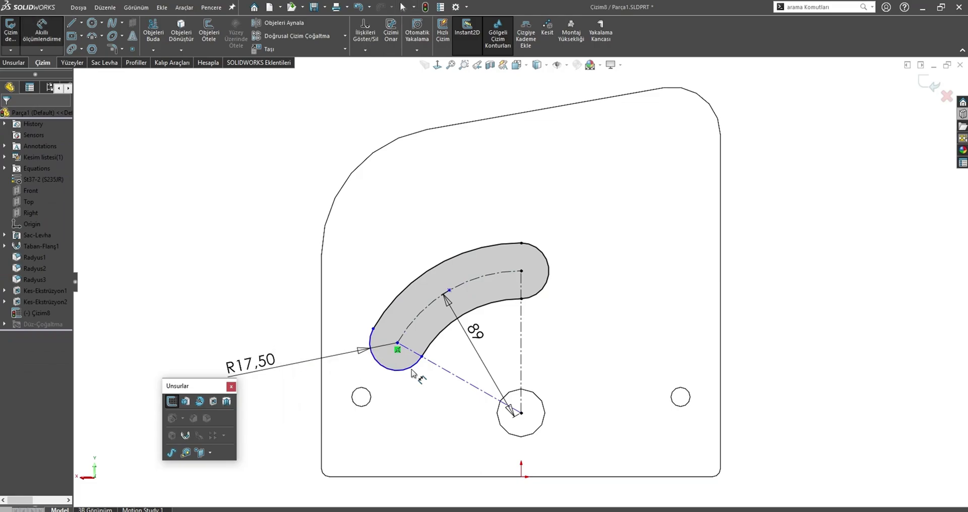
{"action": "left_click", "coordinate": [444, 371]}
{"action": "left_click", "coordinate": [298, 165]}
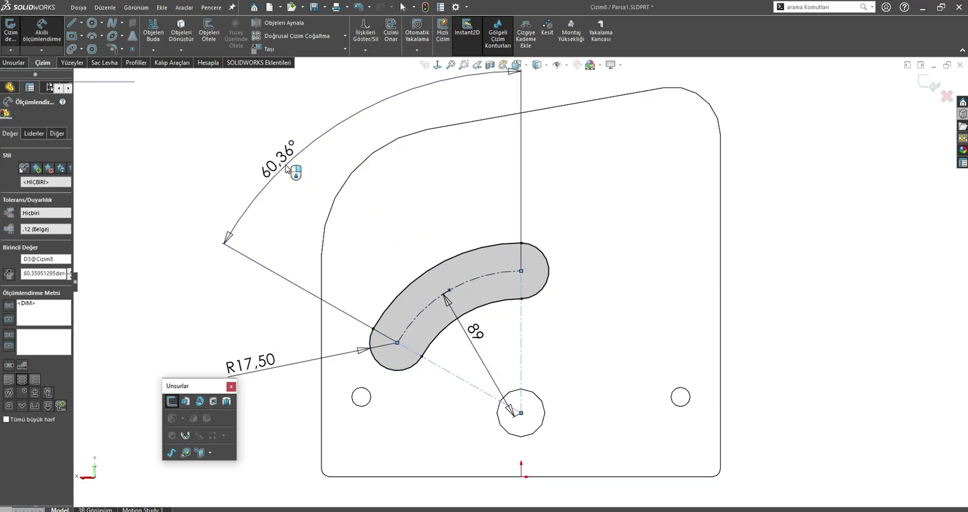
{"action": "type", "text": "60"}
{"action": "key", "text": "Return"}
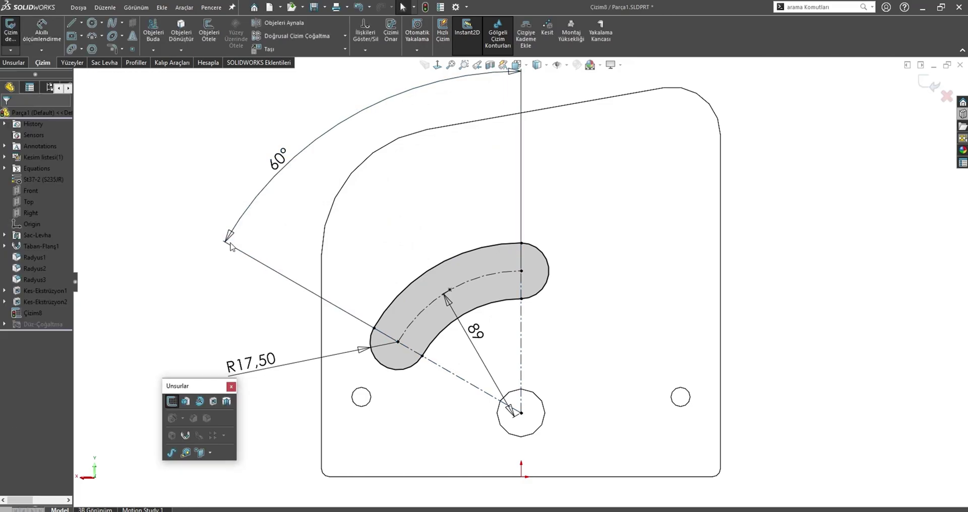
{"action": "left_click", "coordinate": [214, 401]}
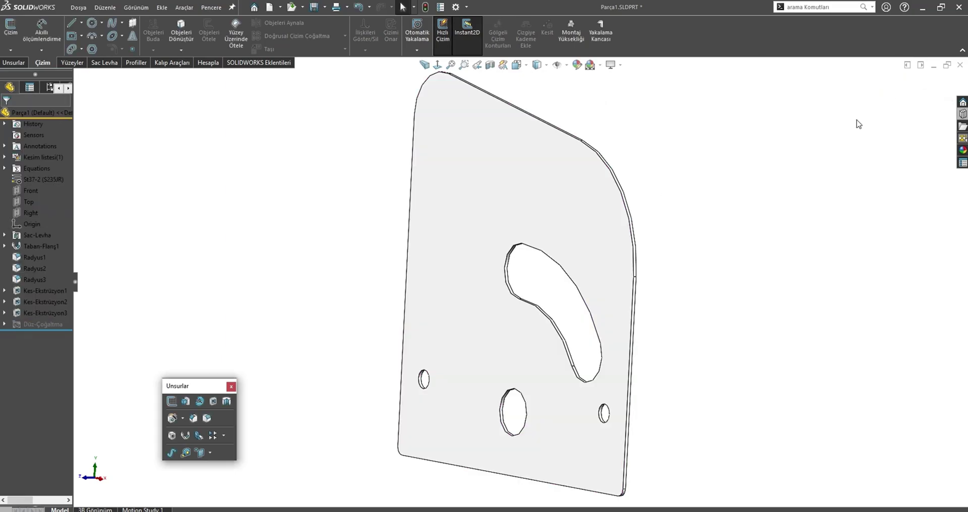
Back in the assembly, swing the bearing link and roller to check clearance.
{"action": "key", "text": "ctrl+Tab"}
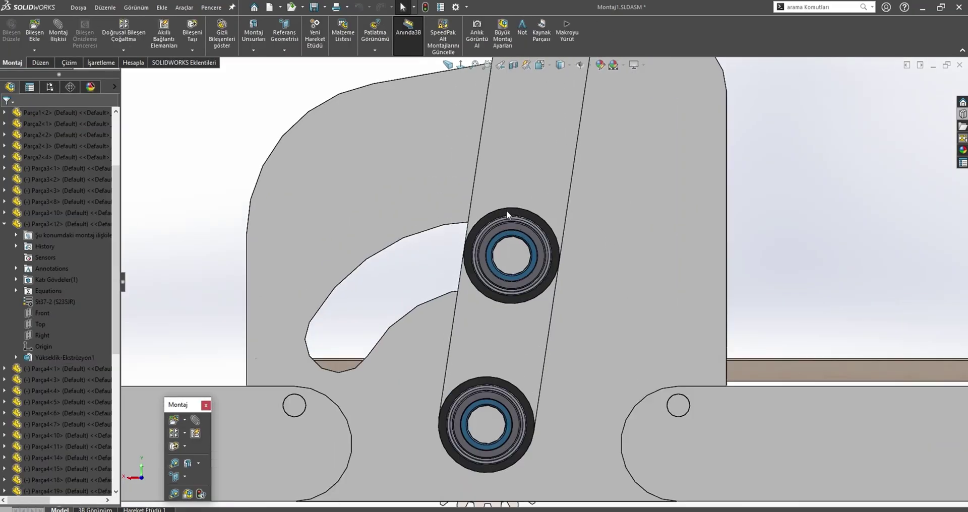
{"action": "left_click", "coordinate": [503, 162]}
{"action": "middle_click_drag", "start_coordinate": [484, 151], "coordinate": [463, 222]}
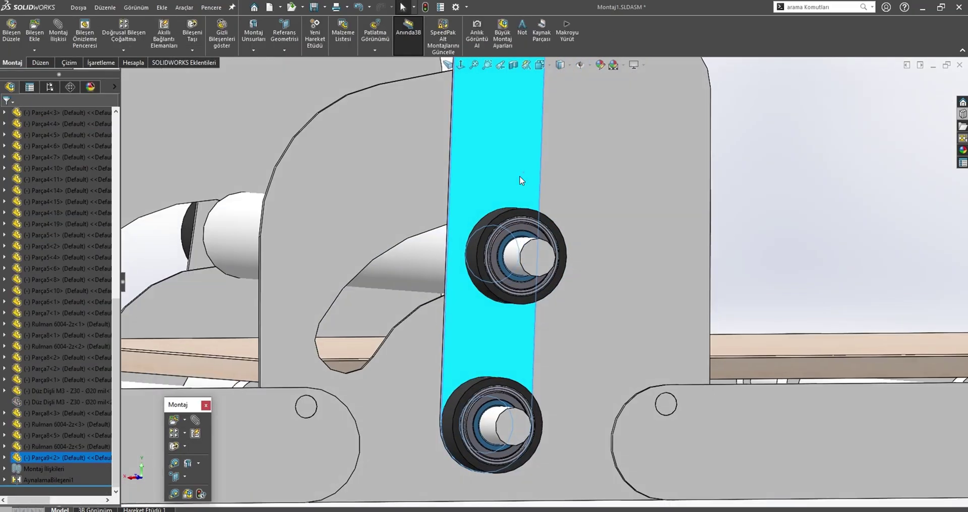
{"action": "left_click_drag", "start_coordinate": [459, 190], "coordinate": [434, 262]}
{"action": "left_click", "coordinate": [222, 222]}
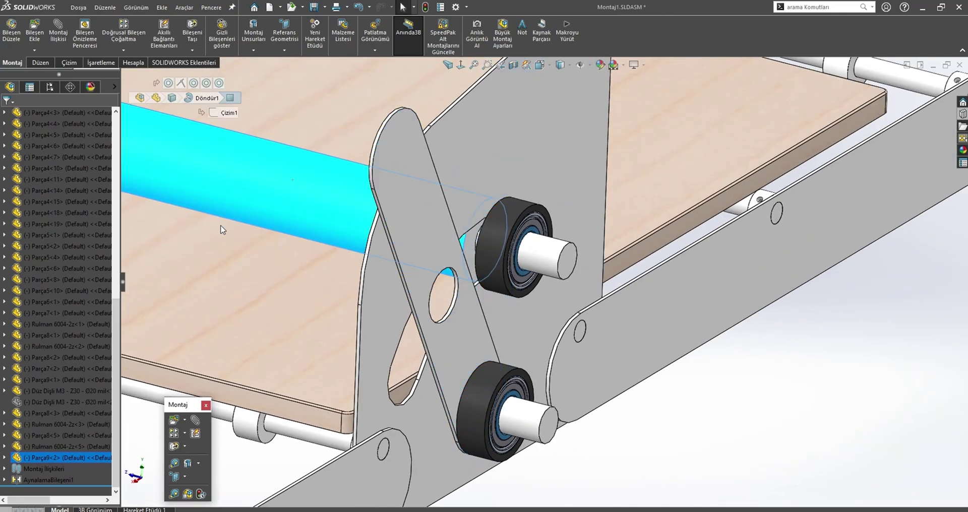
{"action": "mouse_move", "coordinate": [222, 222]}
{"action": "left_mouse_down"}
{"action": "mouse_move", "coordinate": [162, 277]}
{"action": "mouse_move", "coordinate": [209, 266]}
{"action": "left_mouse_up"}
{"action": "scroll", "coordinate": [209, 266], "scroll_direction": "up", "scroll_amount": 3}
{"action": "scroll", "coordinate": [485, 314], "scroll_direction": "down", "scroll_amount": 5}
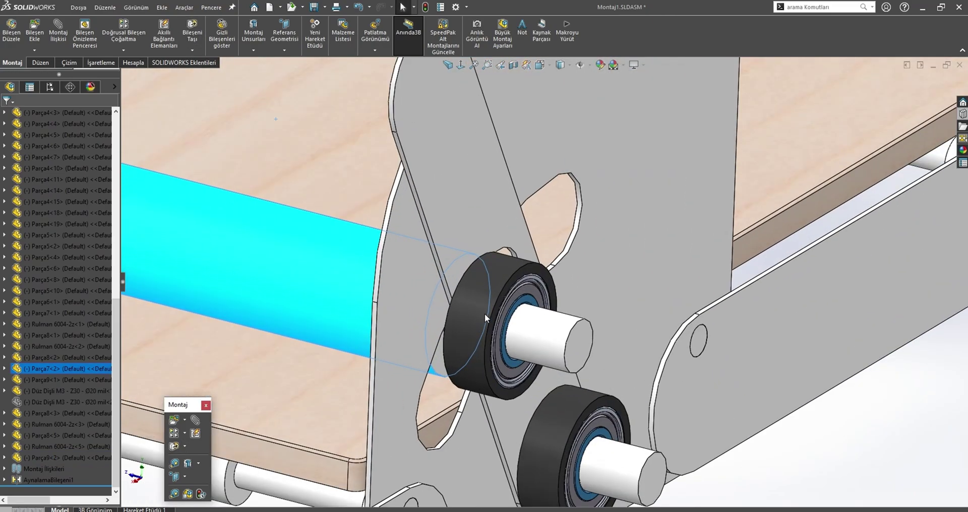
Select the edges of the two side plates to inspect them.
{"action": "left_click", "coordinate": [420, 215]}
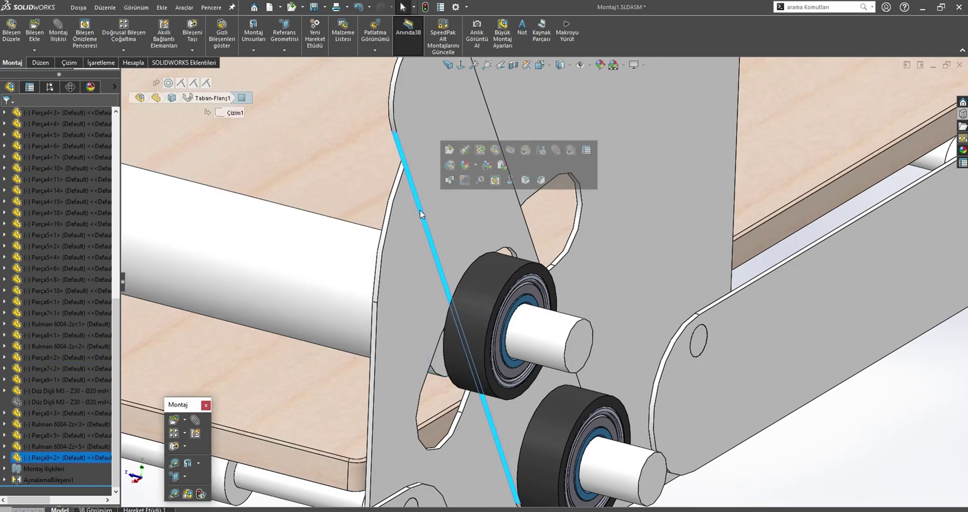
{"action": "scroll", "coordinate": [420, 215], "scroll_direction": "up", "scroll_amount": 5}
{"action": "scroll", "coordinate": [313, 217], "scroll_direction": "down", "scroll_amount": 5}
{"action": "scroll", "coordinate": [402, 245], "scroll_direction": "down", "scroll_amount": 3}
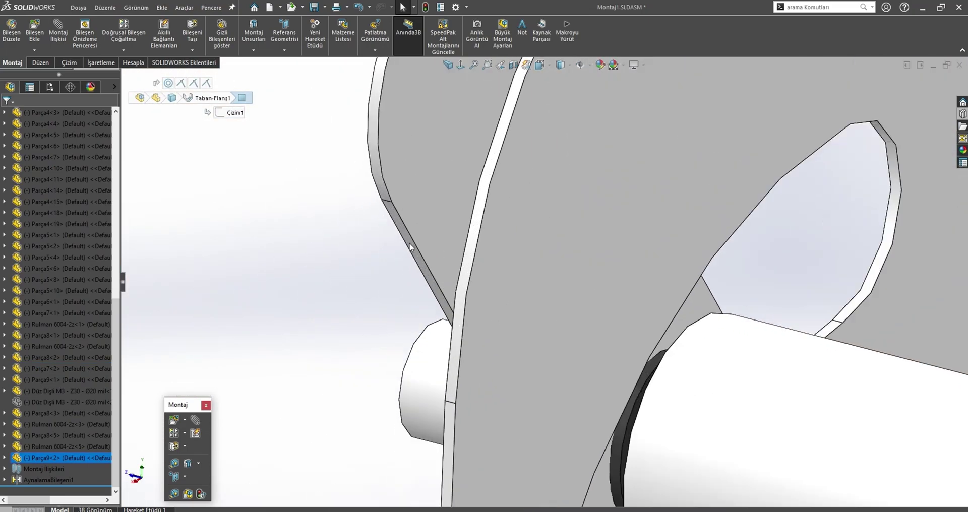
{"action": "left_click", "coordinate": [409, 247], "text": "ctrl"}
{"action": "key", "text": "Escape"}
{"action": "scroll", "coordinate": [430, 248], "scroll_direction": "up", "scroll_amount": 3}
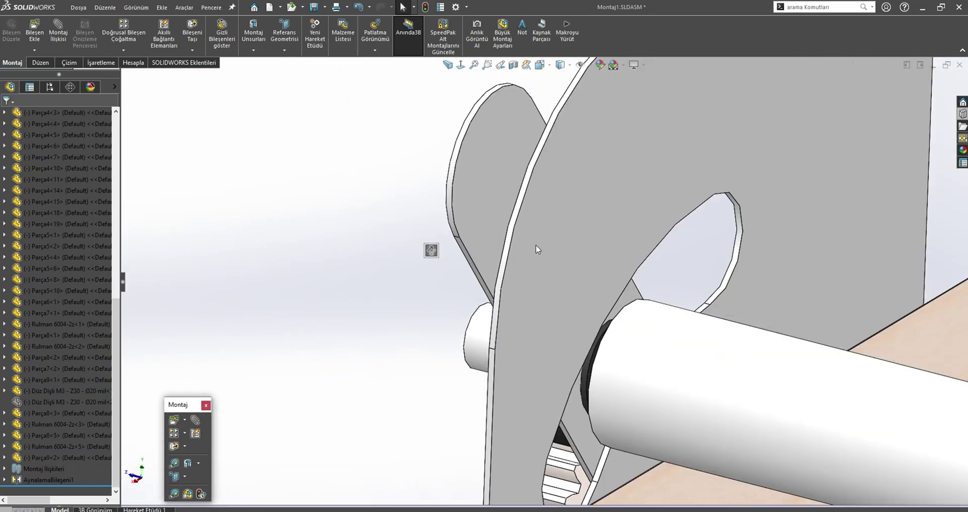
{"action": "scroll", "coordinate": [447, 267], "scroll_direction": "up", "scroll_amount": 3}
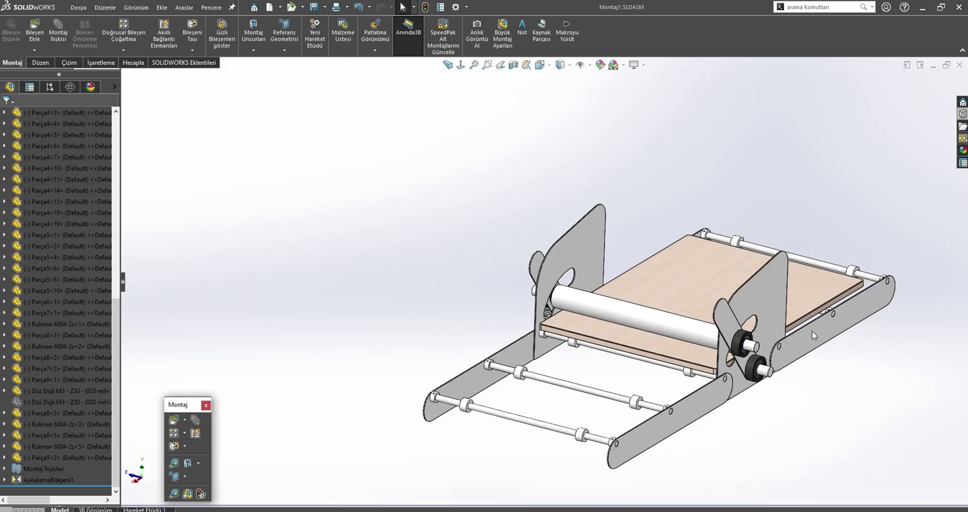
{"action": "scroll", "coordinate": [812, 331], "scroll_direction": "down", "scroll_amount": 5}
Orbit behind the right plate, swing the bearing link and inspect the plate's slot edge.
{"action": "middle_click_drag", "start_coordinate": [811, 331], "coordinate": [503, 245]}
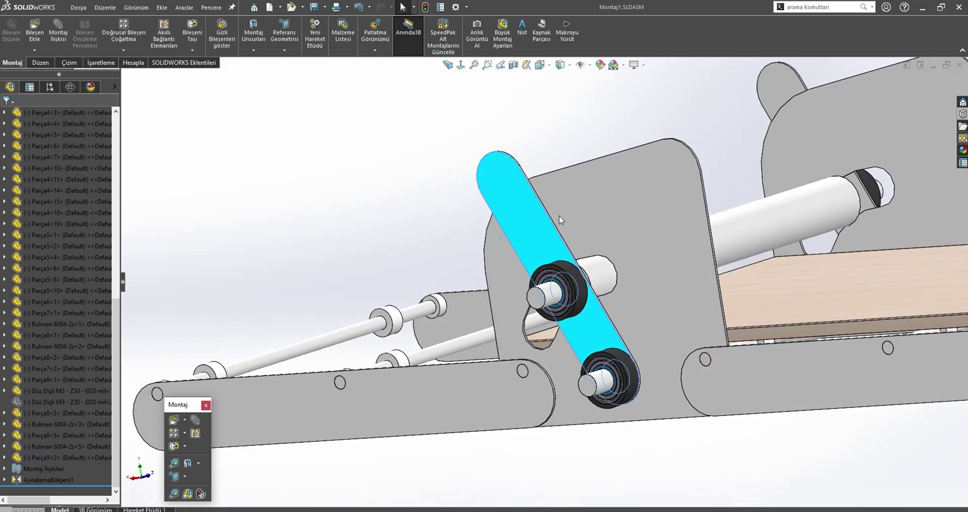
{"action": "left_click_drag", "start_coordinate": [503, 245], "coordinate": [560, 227]}
{"action": "middle_click_drag", "start_coordinate": [560, 227], "coordinate": [597, 307]}
{"action": "scroll", "coordinate": [597, 307], "scroll_direction": "down", "scroll_amount": 3}
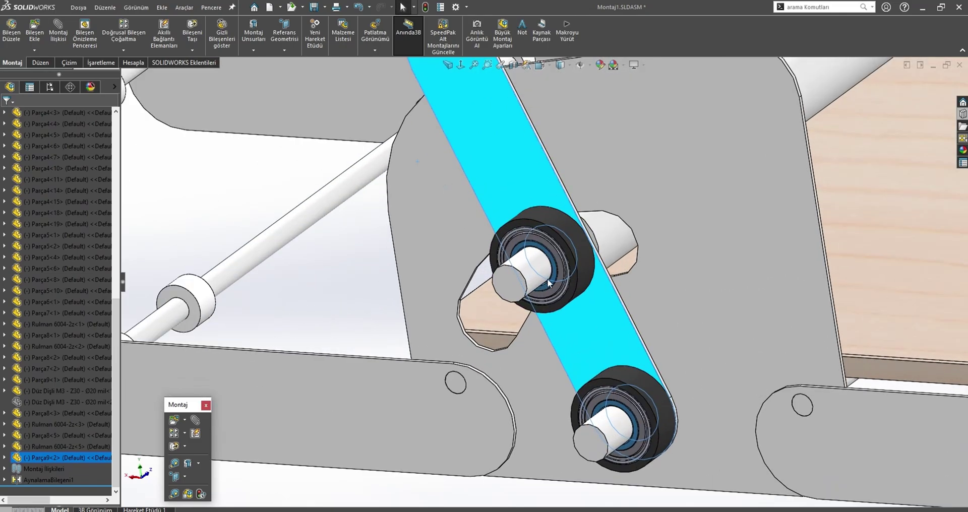
{"action": "left_click", "coordinate": [492, 325]}
{"action": "scroll", "coordinate": [423, 369], "scroll_direction": "down", "scroll_amount": 5}
{"action": "left_click", "coordinate": [423, 369]}
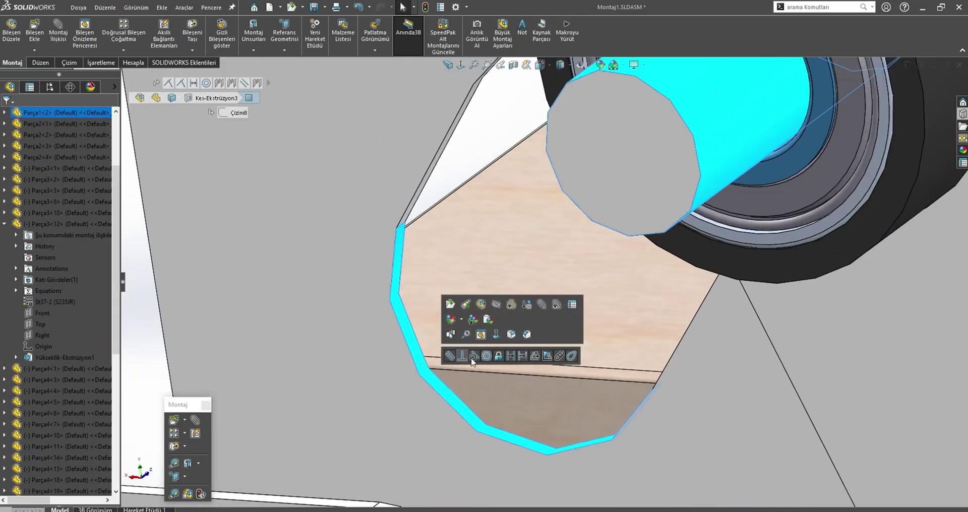
{"action": "left_click", "coordinate": [560, 356]}
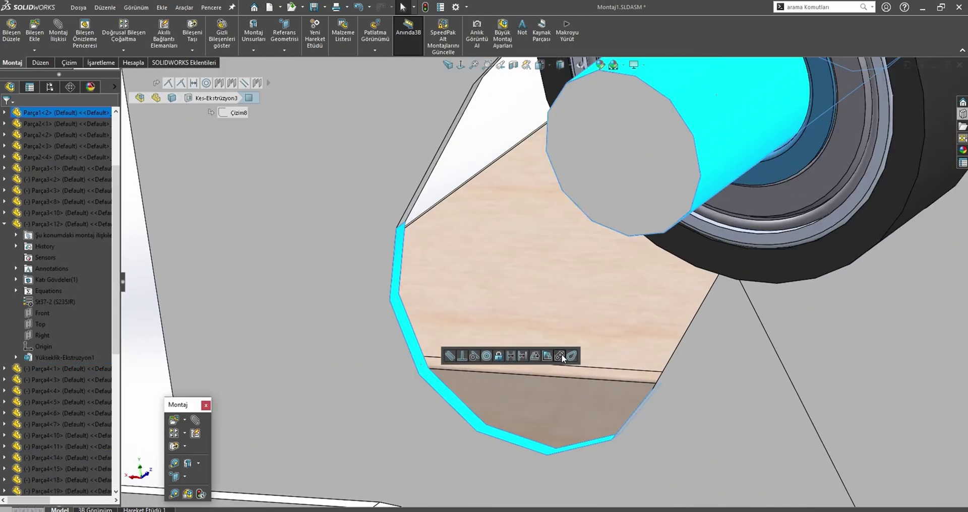
{"action": "left_click", "coordinate": [620, 357]}
{"action": "scroll", "coordinate": [596, 338], "scroll_direction": "up", "scroll_amount": 3}
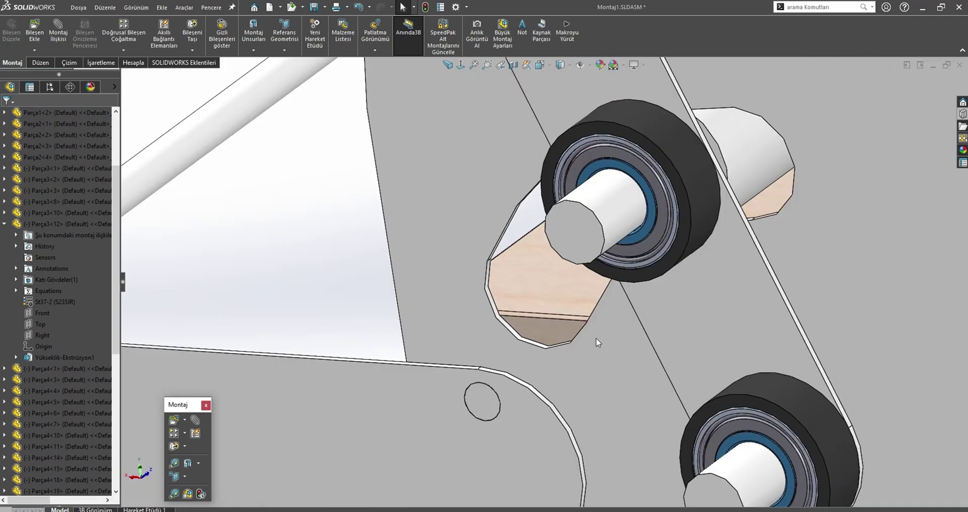
{"action": "scroll", "coordinate": [596, 337], "scroll_direction": "up", "scroll_amount": 3}
{"action": "scroll", "coordinate": [581, 246], "scroll_direction": "down", "scroll_amount": 2}
Swing the link upright and back about its lower roller, viewing from several angles.
{"action": "left_click_drag", "start_coordinate": [579, 161], "coordinate": [705, 145]}
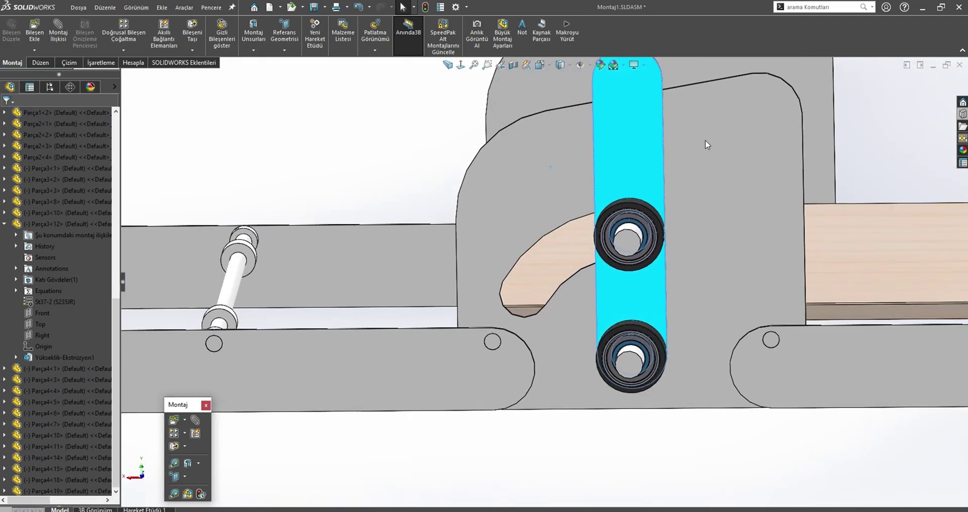
{"action": "left_click_drag", "start_coordinate": [556, 195], "coordinate": [361, 284]}
{"action": "mouse_move", "coordinate": [361, 285]}
{"action": "middle_mouse_down"}
{"action": "mouse_move", "coordinate": [607, 275]}
{"action": "mouse_move", "coordinate": [625, 292]}
{"action": "middle_mouse_up"}
{"action": "scroll", "coordinate": [416, 295], "scroll_direction": "down", "scroll_amount": 3}
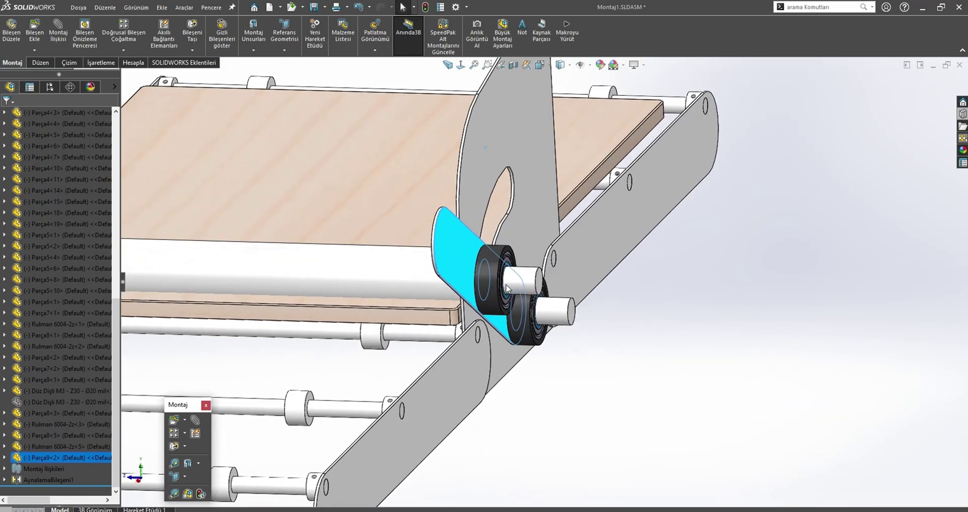
{"action": "scroll", "coordinate": [415, 296], "scroll_direction": "down", "scroll_amount": 2}
{"action": "left_click", "coordinate": [415, 296]}
{"action": "middle_click_drag", "start_coordinate": [415, 296], "coordinate": [543, 89]}
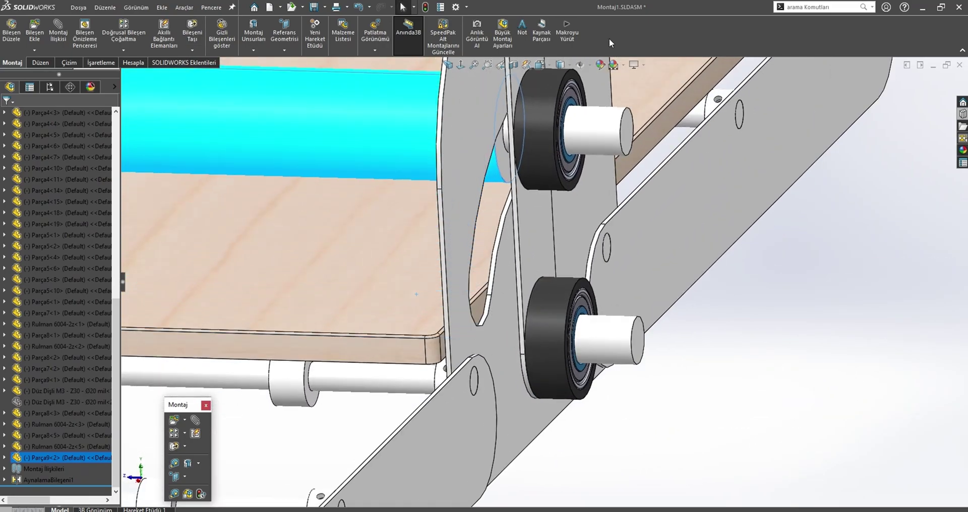
{"action": "scroll", "coordinate": [504, 201], "scroll_direction": "up", "scroll_amount": 1}
{"action": "middle_click_drag", "start_coordinate": [505, 200], "coordinate": [577, 141]}
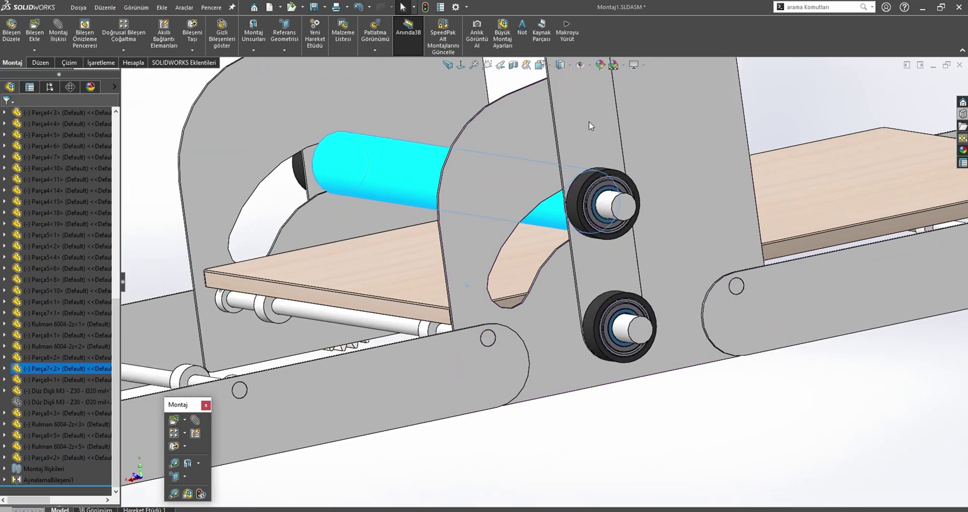
{"action": "left_click_drag", "start_coordinate": [591, 126], "coordinate": [370, 276]}
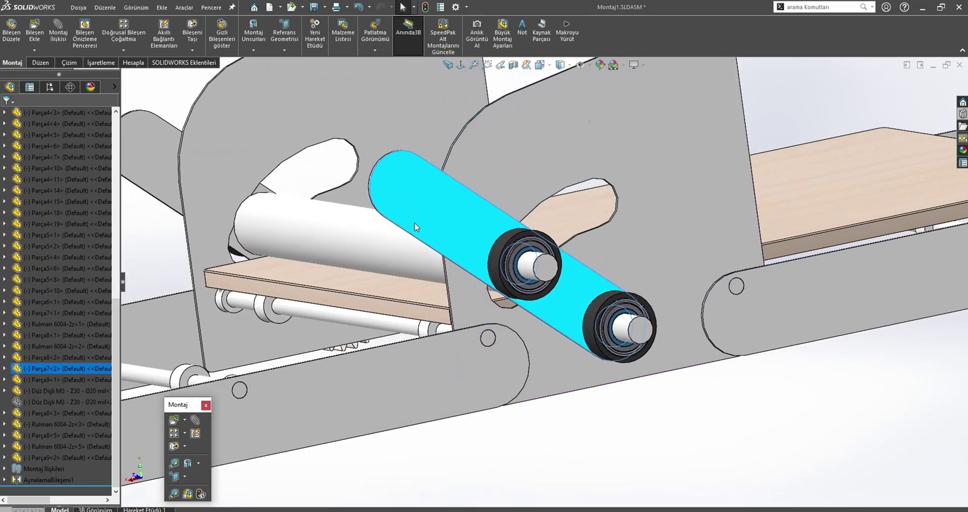
{"action": "mouse_move", "coordinate": [395, 220]}
{"action": "left_mouse_down"}
{"action": "mouse_move", "coordinate": [537, 132]}
{"action": "mouse_move", "coordinate": [622, 105]}
{"action": "left_mouse_up"}
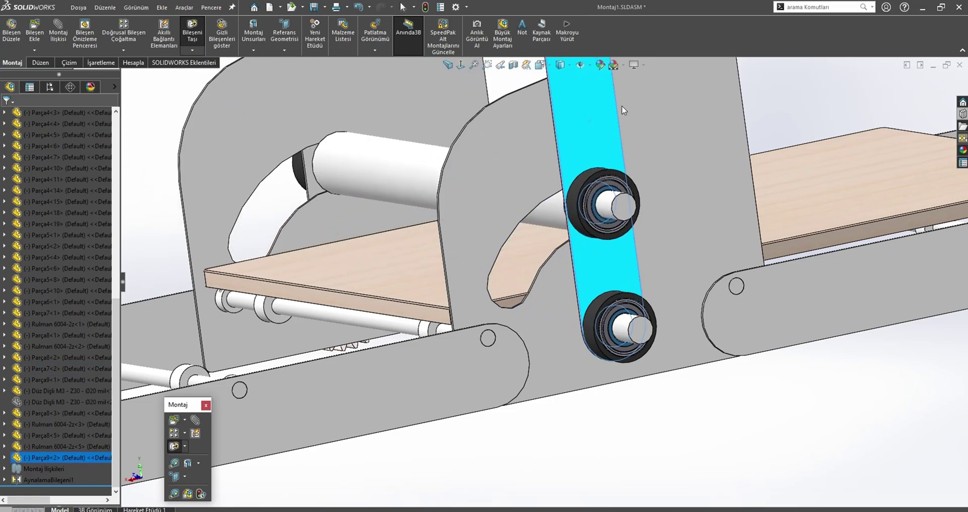
Zoom in and show the arc slot's sketch dimensions on the side plate.
{"action": "scroll", "coordinate": [621, 105], "scroll_direction": "up", "scroll_amount": 4}
{"action": "scroll", "coordinate": [553, 286], "scroll_direction": "down", "scroll_amount": 6}
{"action": "scroll", "coordinate": [553, 286], "scroll_direction": "down", "scroll_amount": 2}
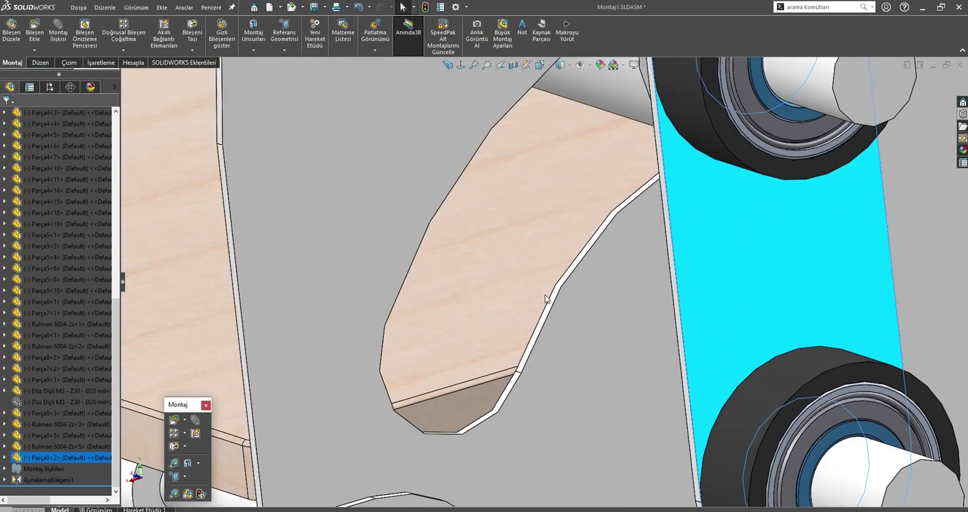
{"action": "scroll", "coordinate": [553, 286], "scroll_direction": "down", "scroll_amount": 1}
{"action": "left_click", "coordinate": [557, 297]}
Reduce the slot's arc angle from 60° to 55° and switch to a flat back view.
{"action": "scroll", "coordinate": [571, 285], "scroll_direction": "up", "scroll_amount": 2}
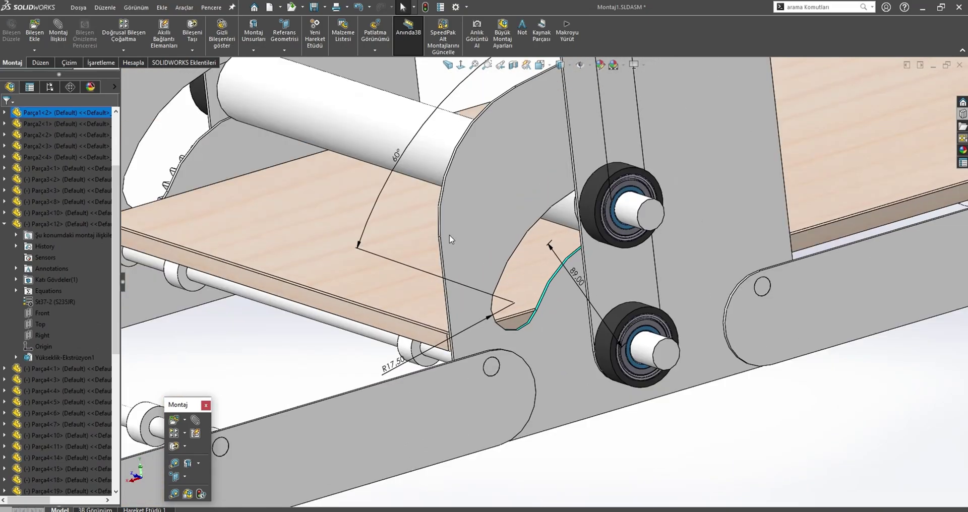
{"action": "double_click", "coordinate": [396, 160]}
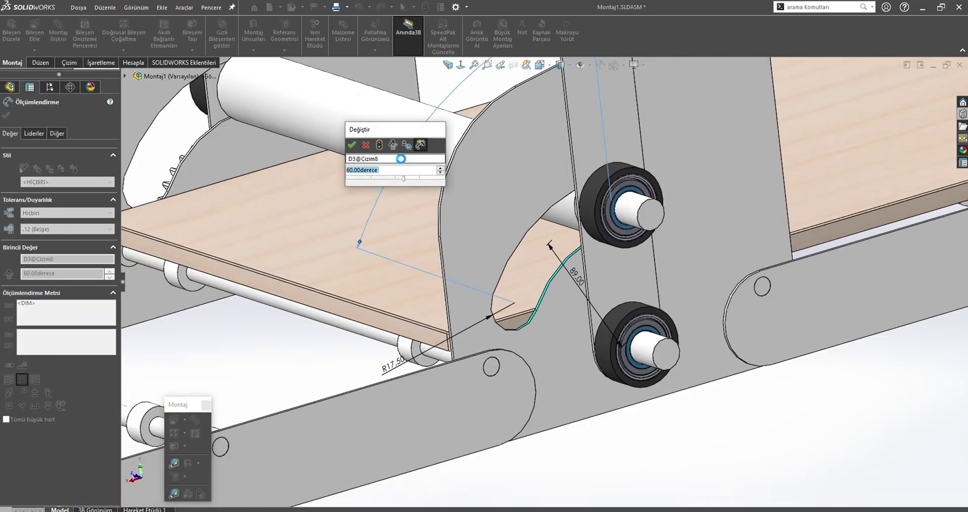
{"action": "key", "text": "Return"}
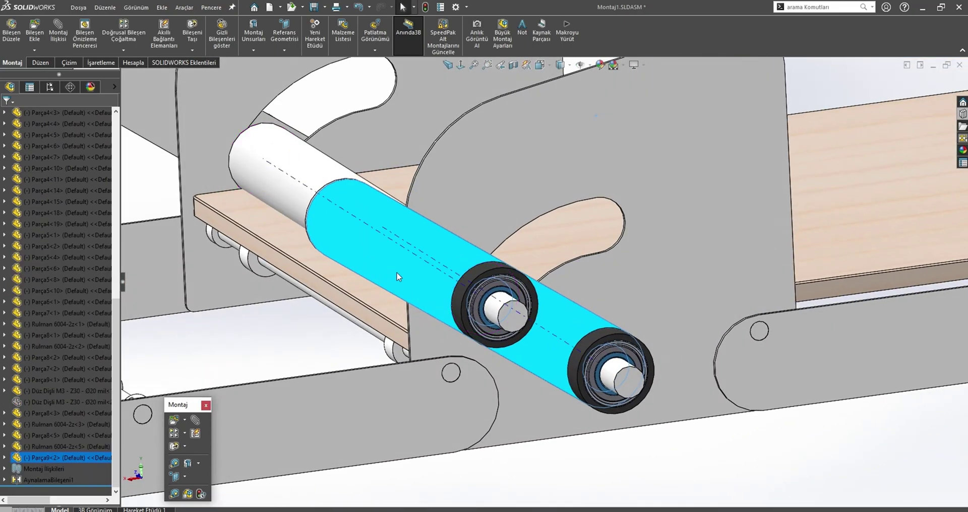
{"action": "scroll", "coordinate": [398, 276], "scroll_direction": "down", "scroll_amount": 5}
{"action": "middle_click_drag", "start_coordinate": [398, 276], "coordinate": [283, 194]}
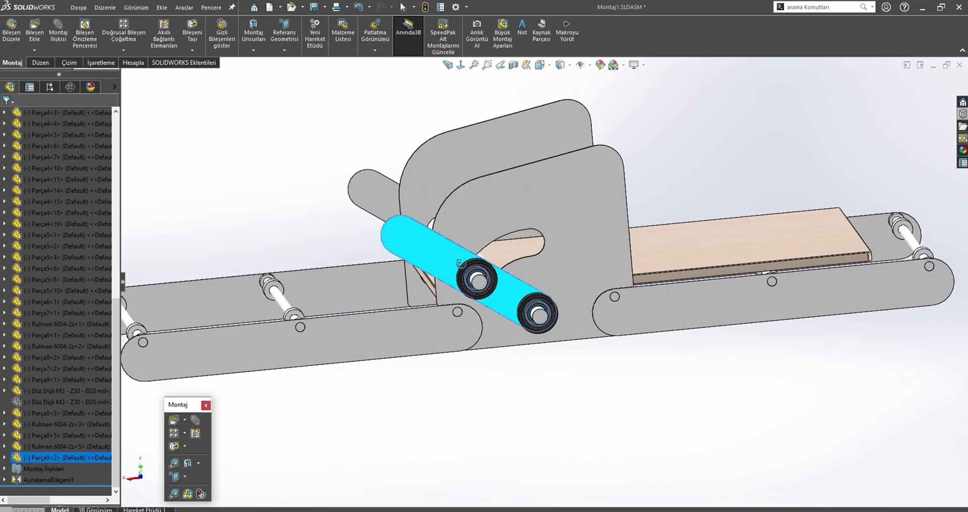
{"action": "left_click", "coordinate": [282, 195]}
{"action": "key", "text": "ctrl+2"}
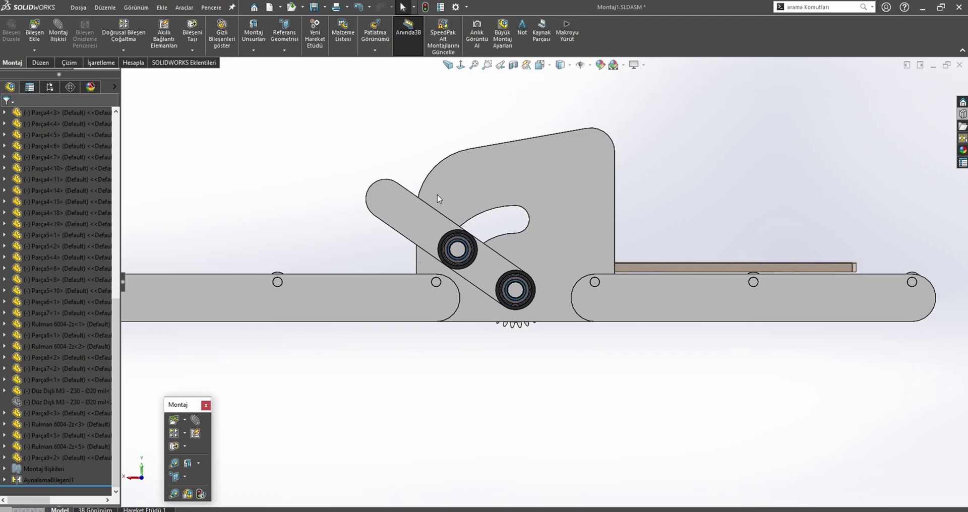
Swing the link upright and open the side plate part on its own.
{"action": "scroll", "coordinate": [452, 206], "scroll_direction": "down", "scroll_amount": 1}
{"action": "scroll", "coordinate": [469, 229], "scroll_direction": "down", "scroll_amount": 2}
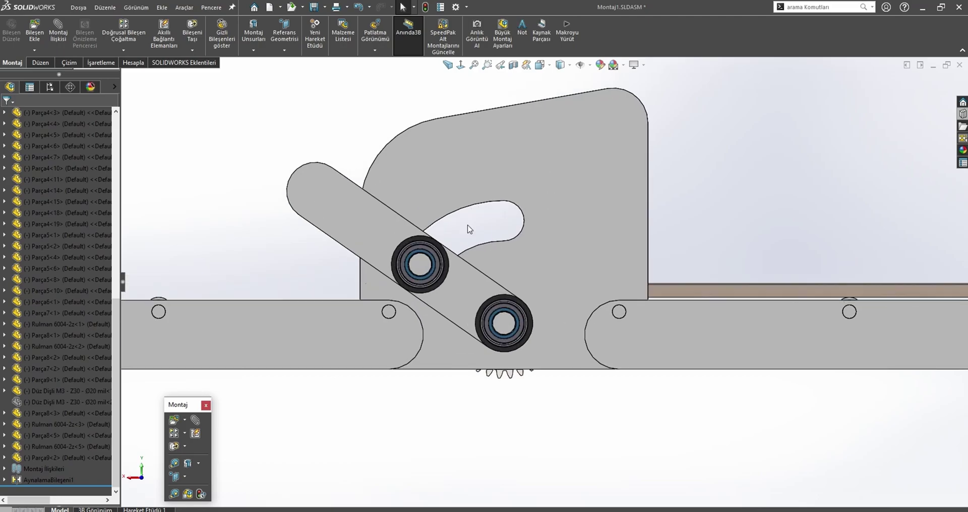
{"action": "left_click_drag", "start_coordinate": [329, 211], "coordinate": [585, 137]}
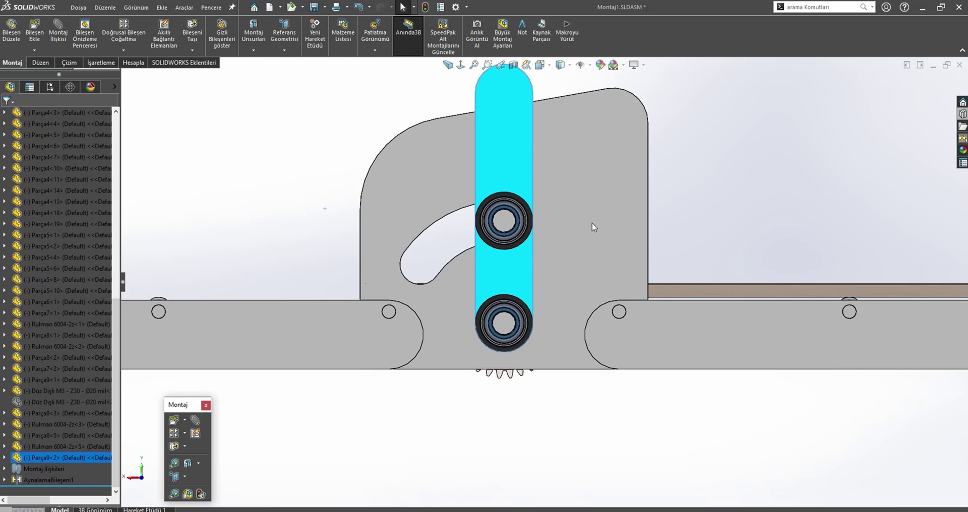
{"action": "left_click", "coordinate": [442, 167]}
{"action": "left_click", "coordinate": [475, 107]}
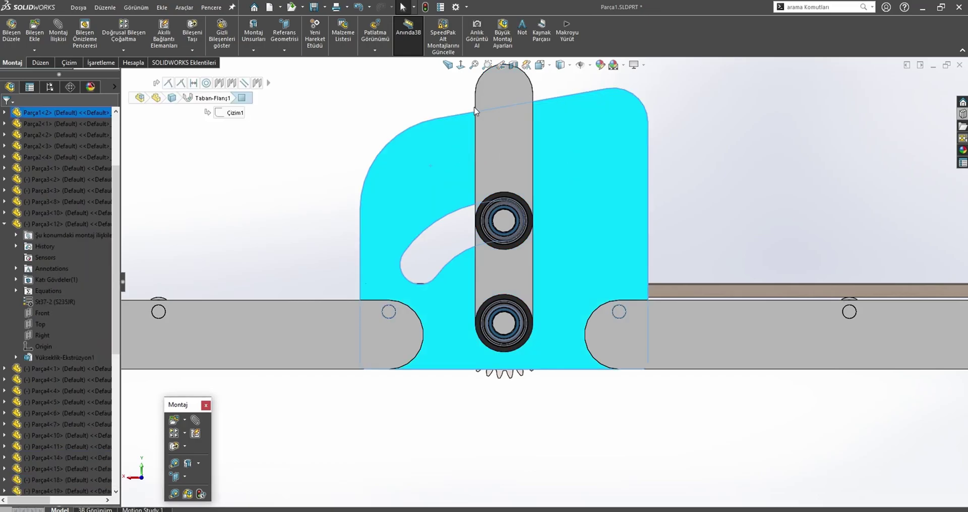
Edit the Kes-Ekstrüzyon3 sketch, shifting the slot right of the vertical centreline, and rebuild.
{"action": "left_click", "coordinate": [22, 317]}
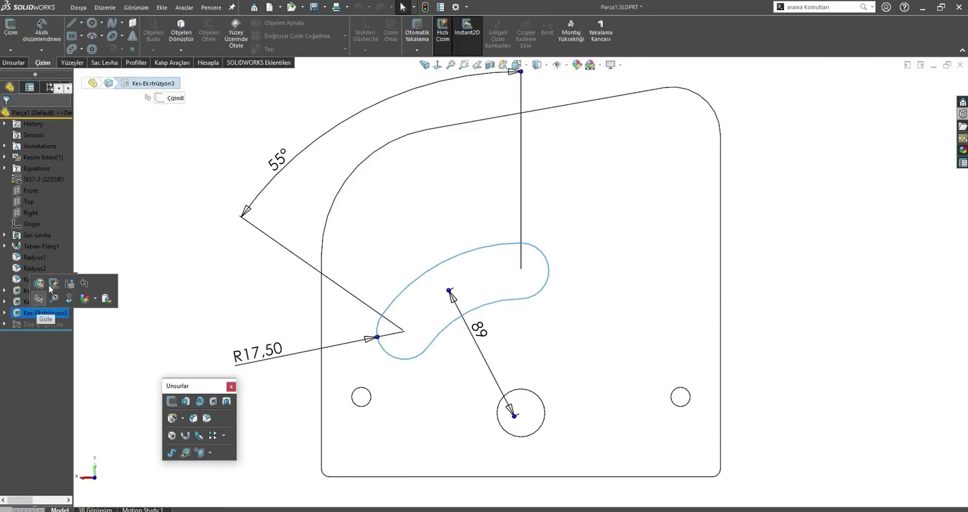
{"action": "left_click", "coordinate": [51, 291]}
{"action": "left_click", "coordinate": [522, 325]}
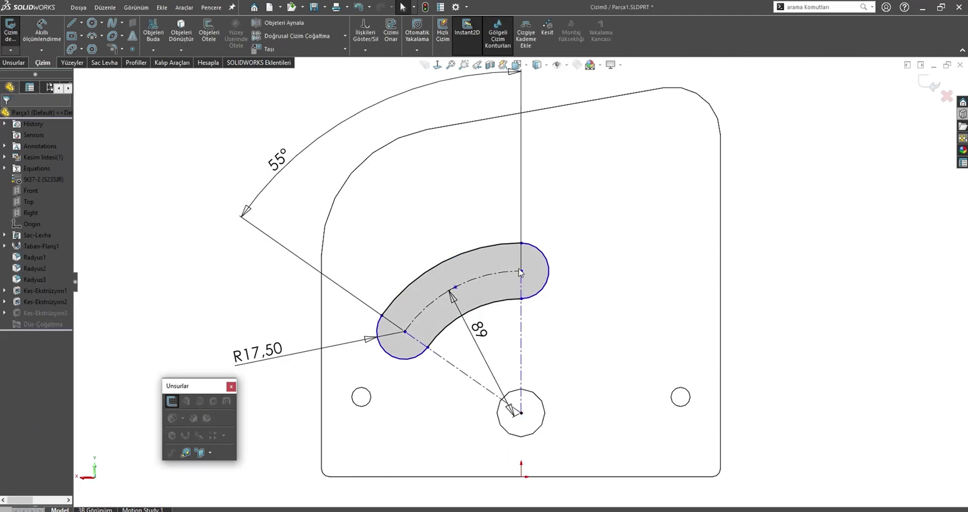
{"action": "left_click_drag", "start_coordinate": [521, 273], "coordinate": [513, 347]}
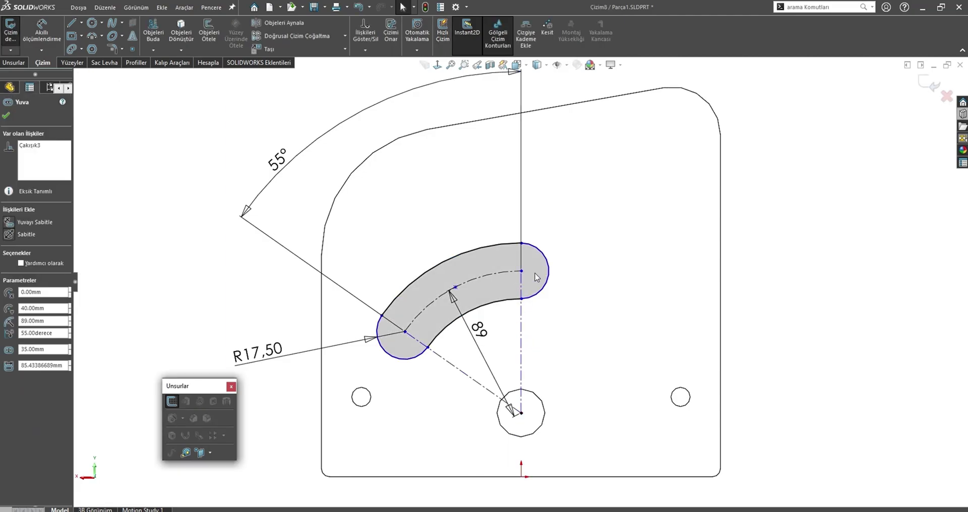
{"action": "left_click", "coordinate": [520, 335]}
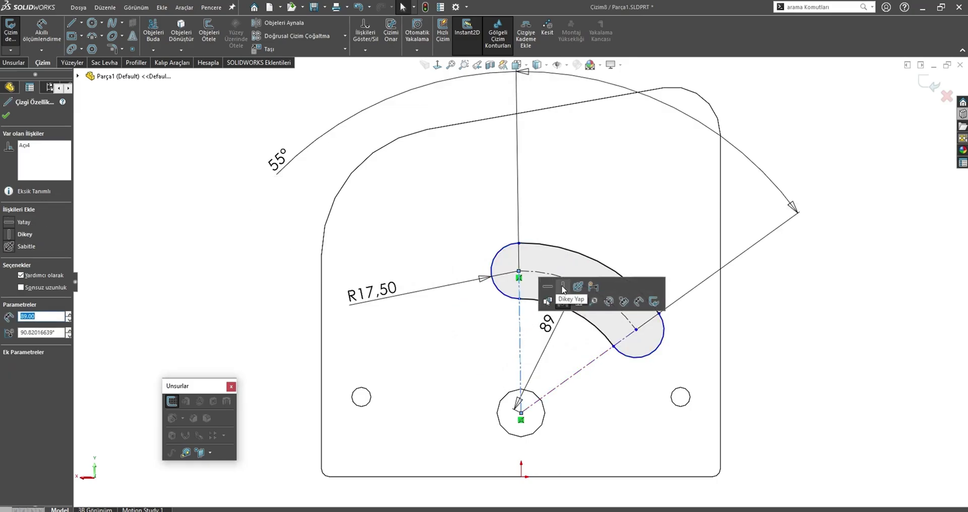
{"action": "left_click", "coordinate": [928, 83]}
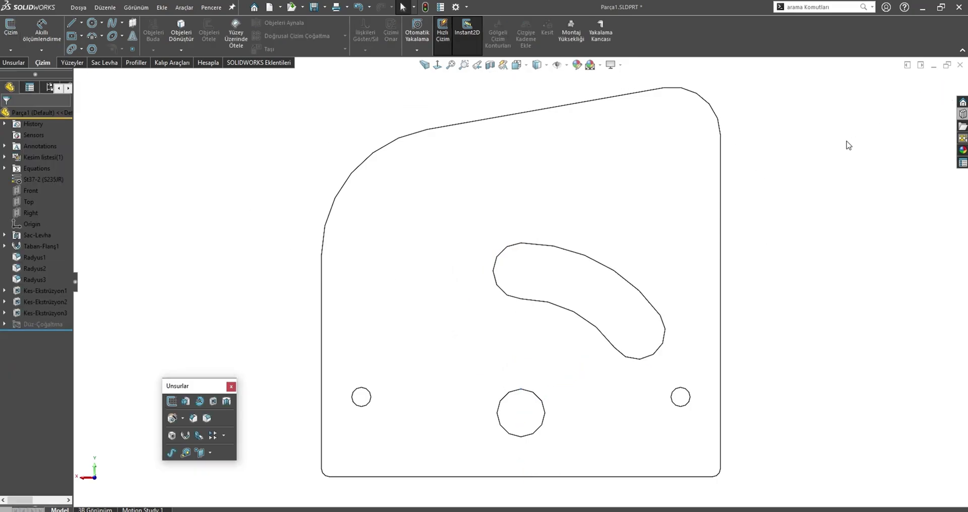
In Montaj1, swing the bearing link diagonal, upright and diagonal again, then fit the view.
{"action": "key", "text": "ctrl+Tab"}
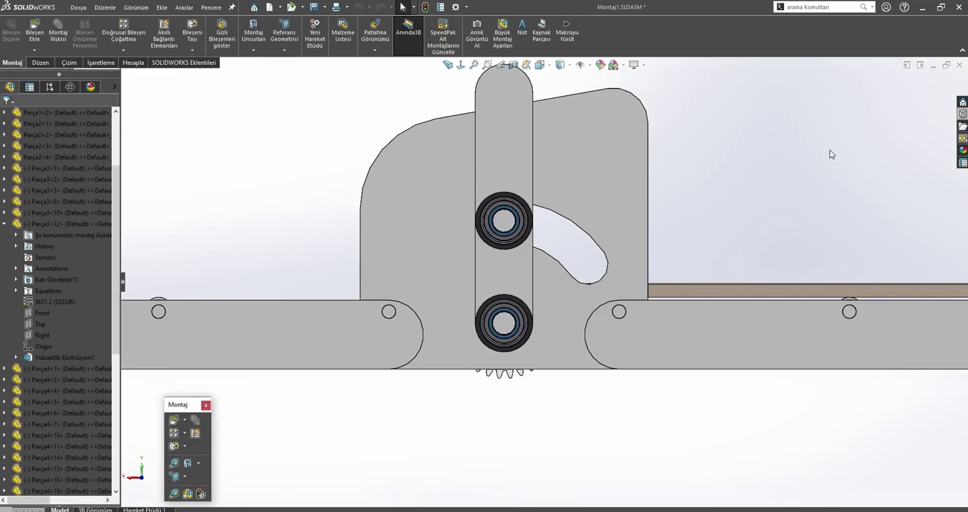
{"action": "mouse_move", "coordinate": [489, 143]}
{"action": "left_mouse_down"}
{"action": "mouse_move", "coordinate": [618, 164]}
{"action": "mouse_move", "coordinate": [711, 233]}
{"action": "left_mouse_up"}
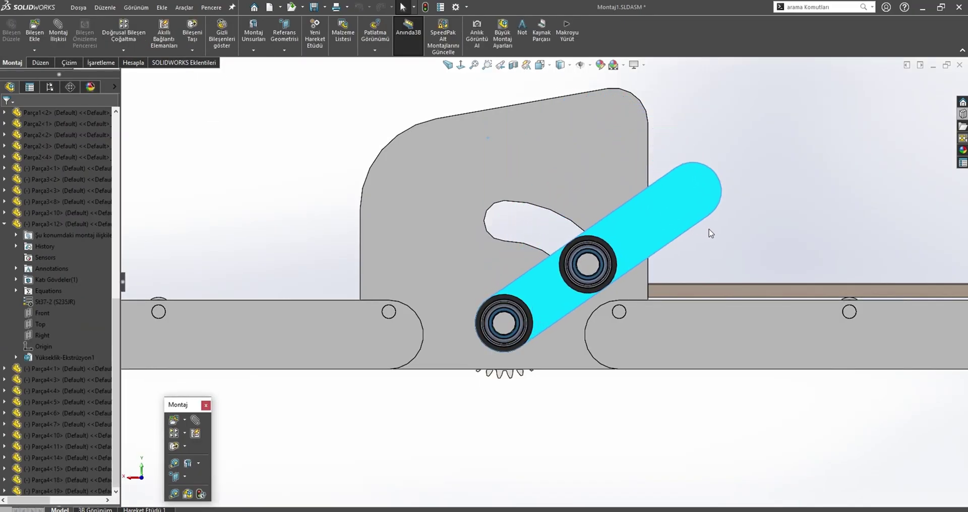
{"action": "left_click_drag", "start_coordinate": [573, 144], "coordinate": [459, 116]}
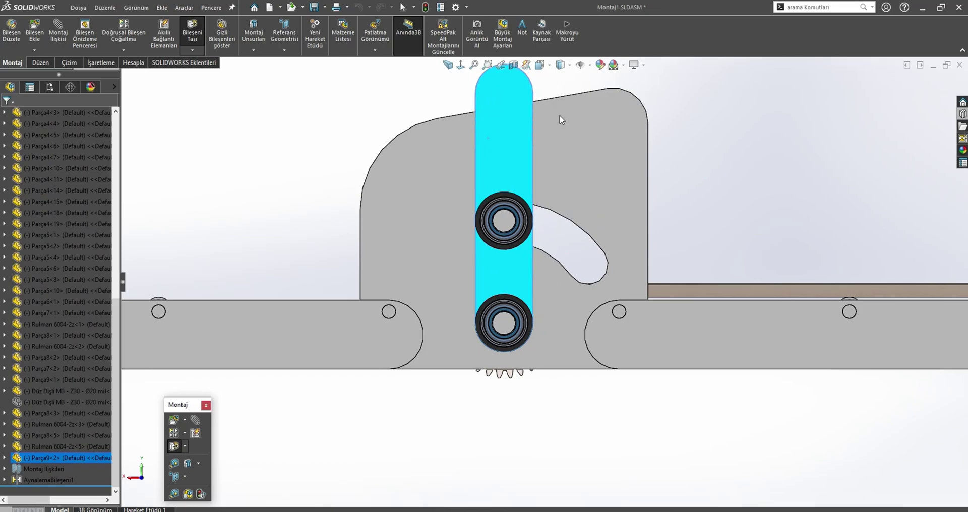
{"action": "left_click_drag", "start_coordinate": [561, 119], "coordinate": [900, 185]}
{"action": "key", "text": "Escape"}
{"action": "key", "text": "f"}
Orbit and zoom in on the front side plate to check the link clears the slot.
{"action": "middle_click_drag", "start_coordinate": [447, 177], "coordinate": [540, 258]}
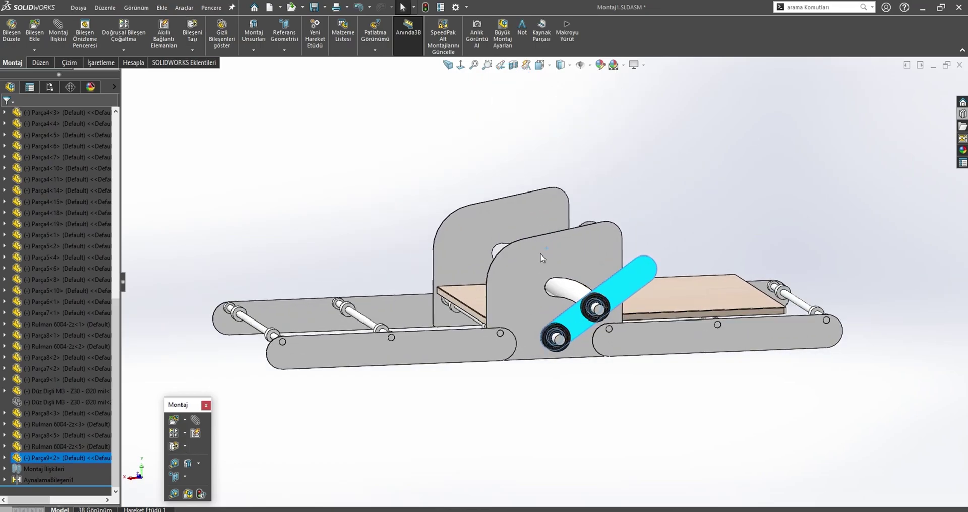
{"action": "left_click", "coordinate": [603, 260]}
{"action": "mouse_move", "coordinate": [603, 260]}
{"action": "middle_mouse_down"}
{"action": "mouse_move", "coordinate": [571, 308]}
{"action": "mouse_move", "coordinate": [656, 326]}
{"action": "middle_mouse_up"}
{"action": "scroll", "coordinate": [571, 308], "scroll_direction": "down", "scroll_amount": 3}
{"action": "scroll", "coordinate": [572, 310], "scroll_direction": "down", "scroll_amount": 2}
Shorten the bearing link's length dimension from 200 to 150 and swing it to test its motion.
{"action": "scroll", "coordinate": [656, 326], "scroll_direction": "down", "scroll_amount": 2}
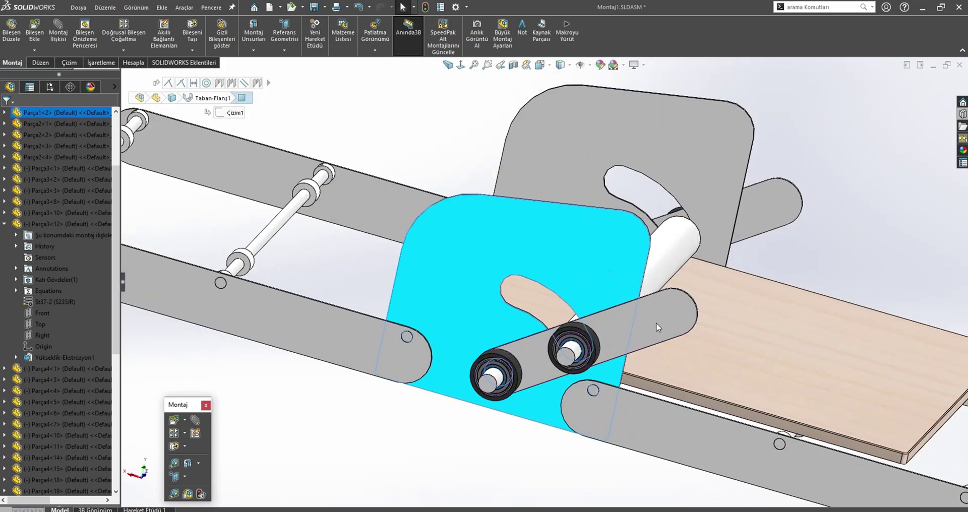
{"action": "left_click_drag", "start_coordinate": [657, 327], "coordinate": [488, 171]}
{"action": "left_click_drag", "start_coordinate": [658, 248], "coordinate": [673, 262]}
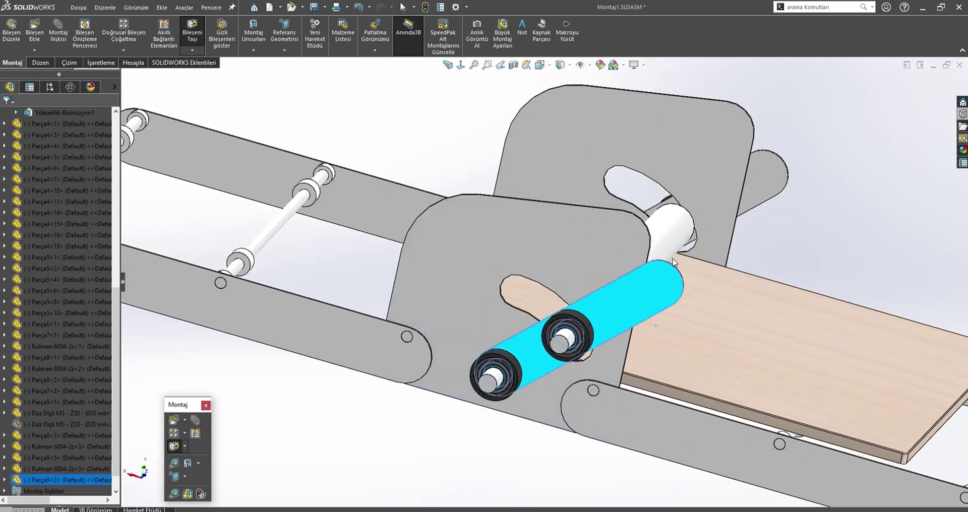
{"action": "double_click", "coordinate": [650, 294]}
{"action": "double_click", "coordinate": [526, 286]}
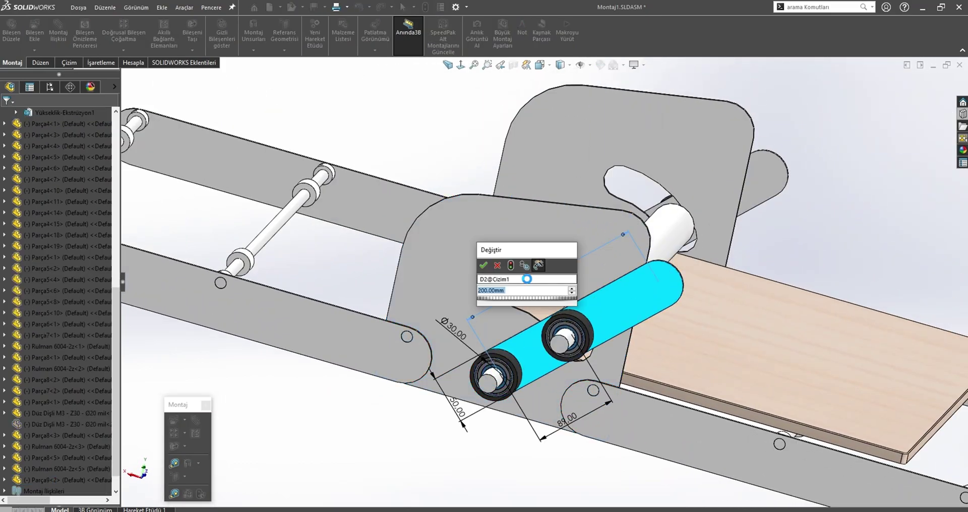
{"action": "key", "text": "Return"}
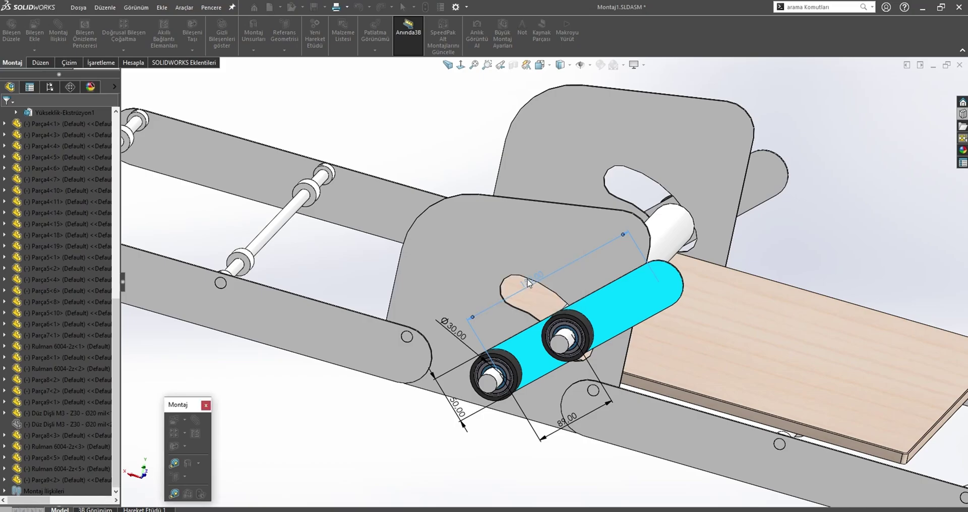
{"action": "mouse_move", "coordinate": [583, 288]}
{"action": "left_mouse_down"}
{"action": "mouse_move", "coordinate": [452, 232]}
{"action": "mouse_move", "coordinate": [519, 238]}
{"action": "mouse_move", "coordinate": [640, 304]}
{"action": "mouse_move", "coordinate": [676, 336]}
{"action": "left_mouse_up"}
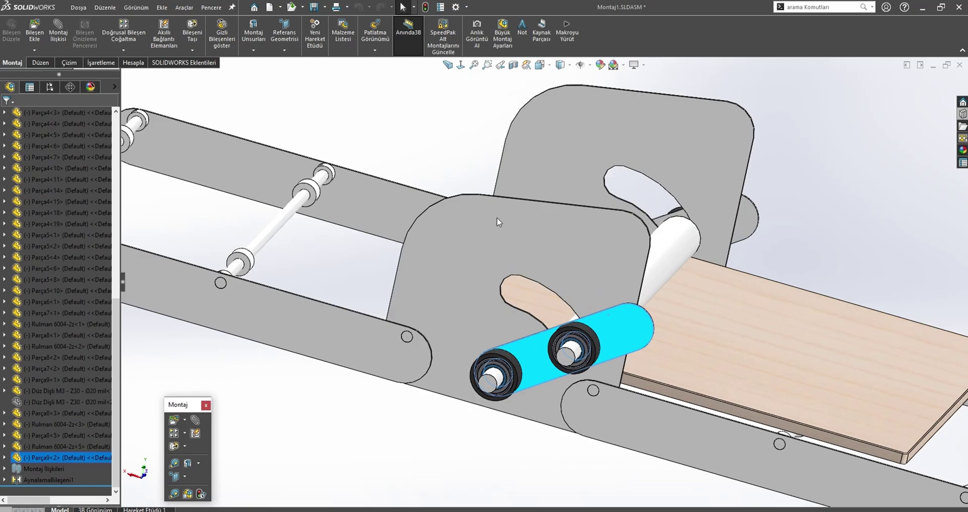
{"action": "left_click_drag", "start_coordinate": [497, 218], "coordinate": [364, 166]}
{"action": "key", "text": "Escape"}
Change the side plate's 250 sketch dimension to 230 and rebuild the plate.
{"action": "middle_click_drag", "start_coordinate": [364, 168], "coordinate": [597, 252]}
{"action": "double_click", "coordinate": [597, 253]}
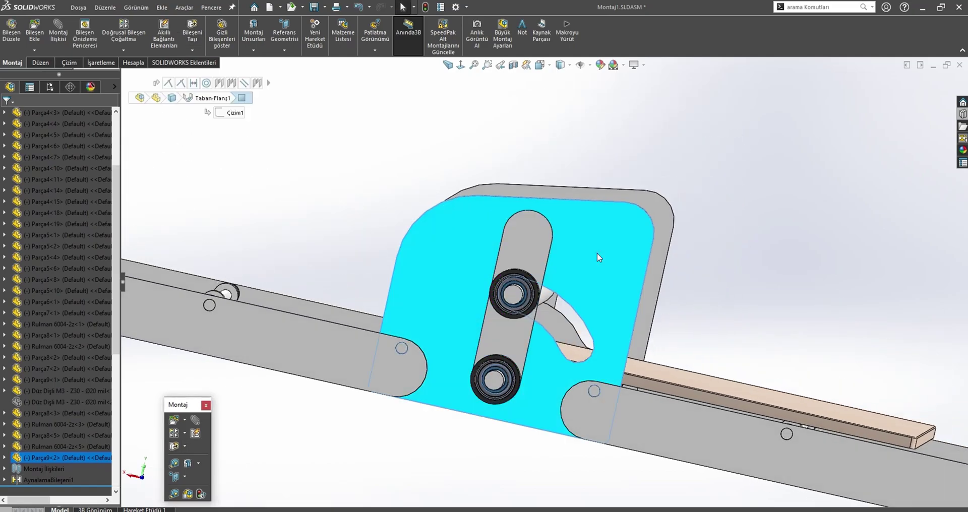
{"action": "double_click", "coordinate": [469, 279]}
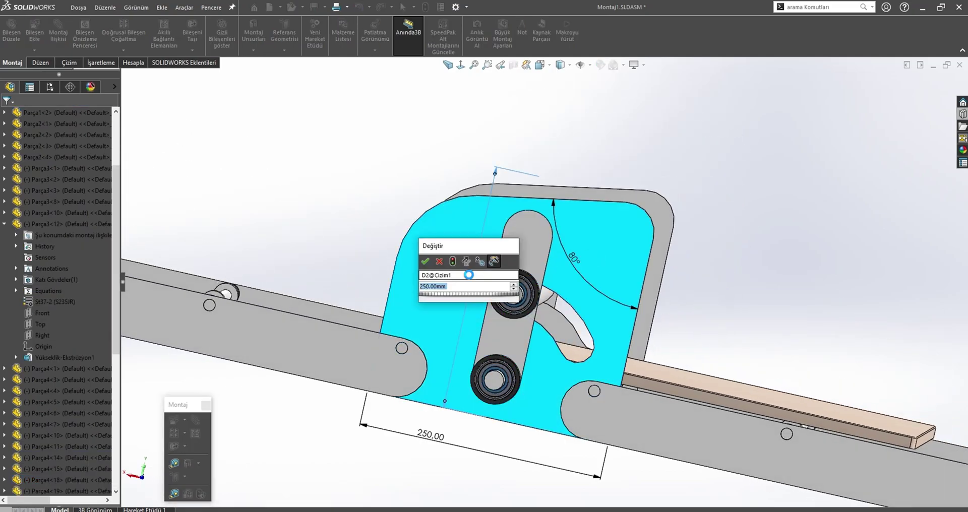
{"action": "type", "text": "0"}
{"action": "key", "text": "Return"}
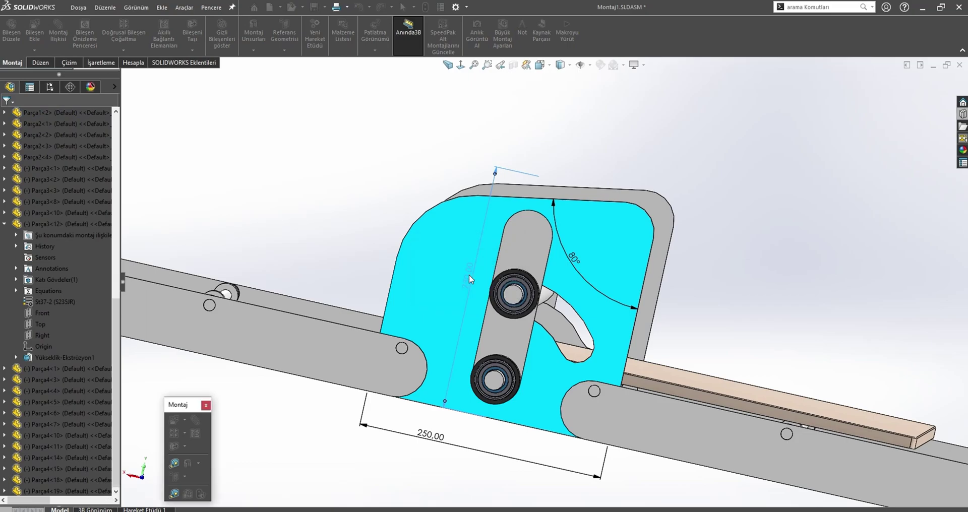
{"action": "left_click", "coordinate": [276, 224]}
Swing the link to check its clearance, then zoom out to an isometric view of the assembly.
{"action": "left_click_drag", "start_coordinate": [532, 247], "coordinate": [683, 316]}
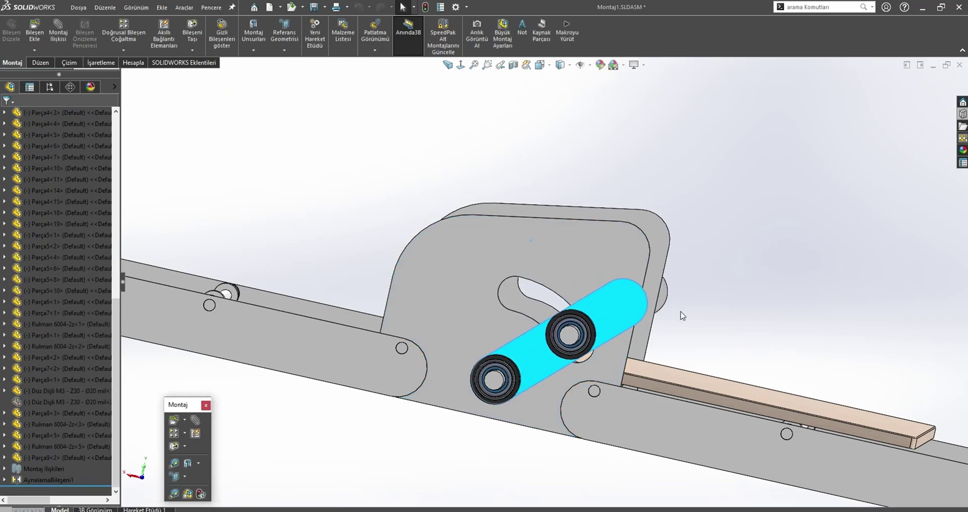
{"action": "key", "text": "f"}
{"action": "middle_click_drag", "start_coordinate": [437, 223], "coordinate": [519, 287]}
{"action": "key", "text": "Escape"}
{"action": "scroll", "coordinate": [723, 336], "scroll_direction": "up", "scroll_amount": 5}
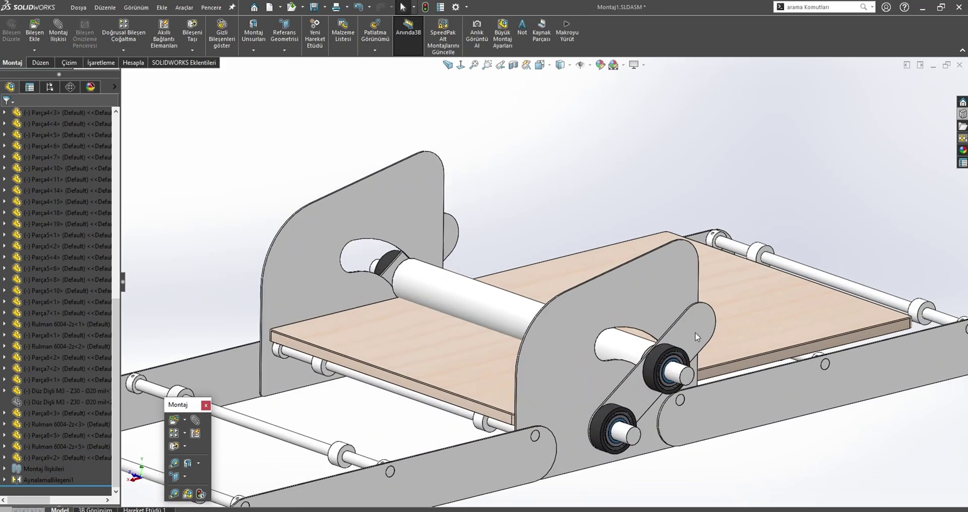
Swing the link back and forth and orbit the assembly to check it clears the reshaped slot.
{"action": "left_click_drag", "start_coordinate": [696, 337], "coordinate": [789, 307]}
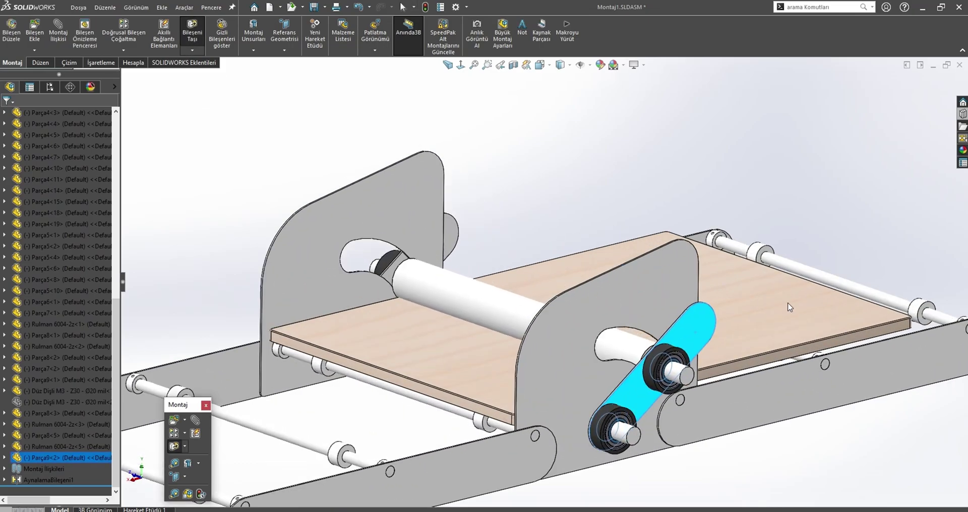
{"action": "key", "text": "f"}
{"action": "left_click", "coordinate": [190, 171]}
{"action": "mouse_move", "coordinate": [190, 171]}
{"action": "middle_mouse_down"}
{"action": "mouse_move", "coordinate": [513, 305]}
{"action": "mouse_move", "coordinate": [522, 277]}
{"action": "mouse_move", "coordinate": [432, 346]}
{"action": "middle_mouse_up"}
{"action": "scroll", "coordinate": [523, 277], "scroll_direction": "up", "scroll_amount": 5}
{"action": "scroll", "coordinate": [433, 346], "scroll_direction": "up", "scroll_amount": 3}
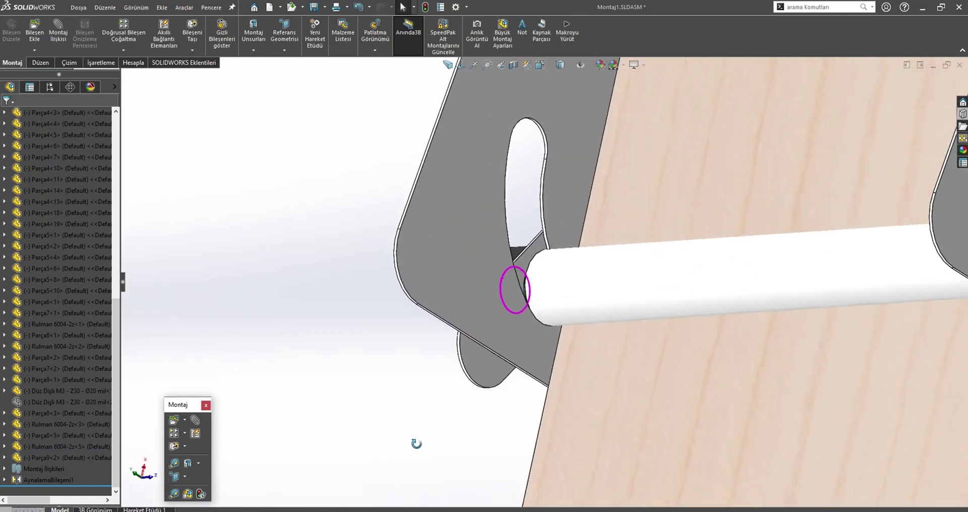
{"action": "middle_click_drag", "start_coordinate": [415, 443], "coordinate": [568, 275]}
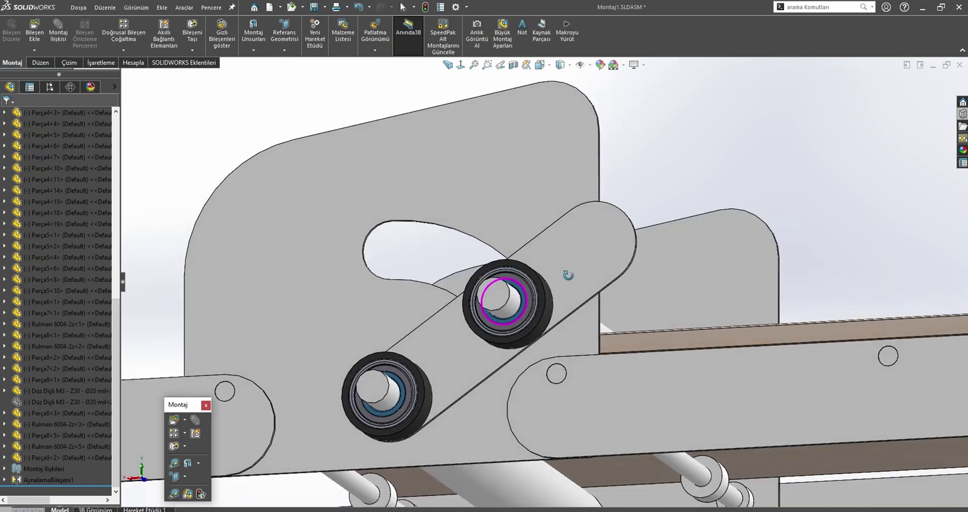
{"action": "scroll", "coordinate": [568, 275], "scroll_direction": "down", "scroll_amount": 3}
{"action": "middle_click_drag", "start_coordinate": [568, 275], "coordinate": [454, 227]}
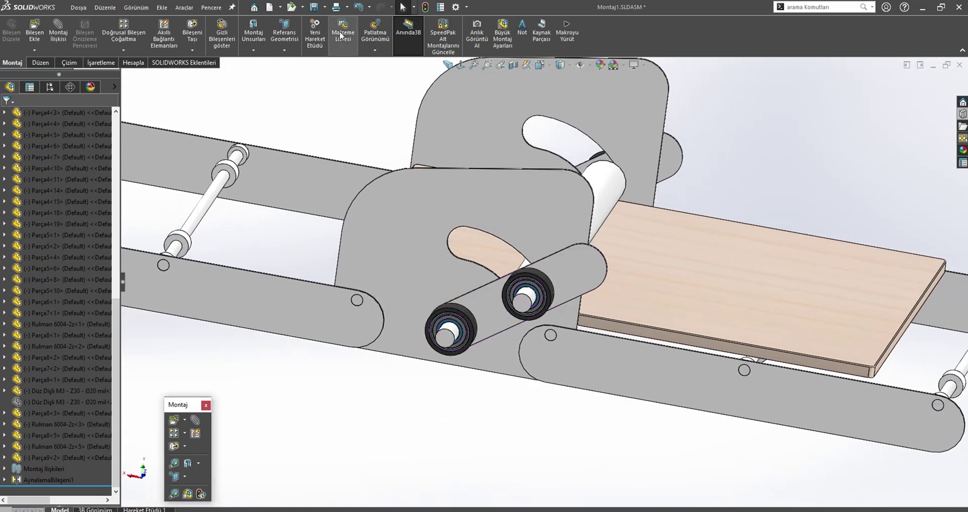
Toggle Show Hidden Components on and back off, then orbit to a new oblique angle.
{"action": "left_click", "coordinate": [222, 34]}
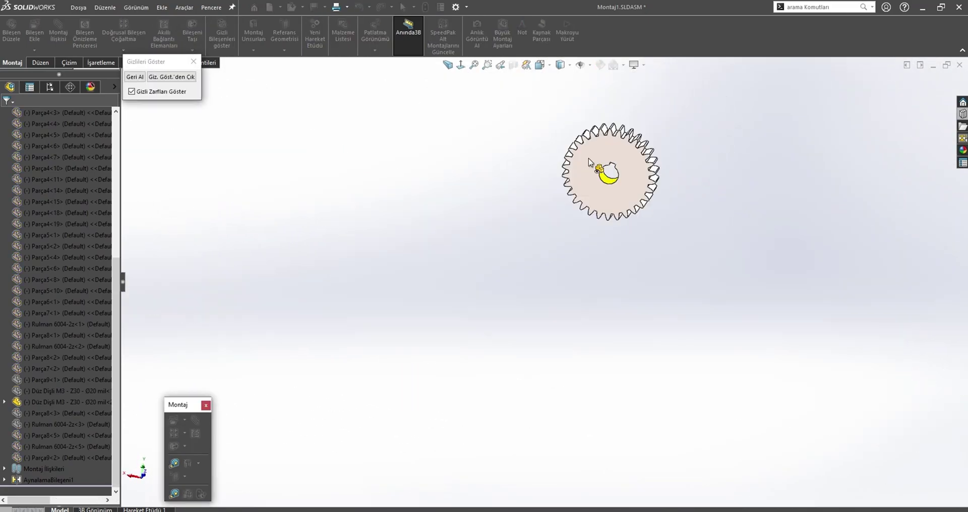
{"action": "left_click", "coordinate": [169, 77]}
{"action": "scroll", "coordinate": [410, 222], "scroll_direction": "down", "scroll_amount": 5}
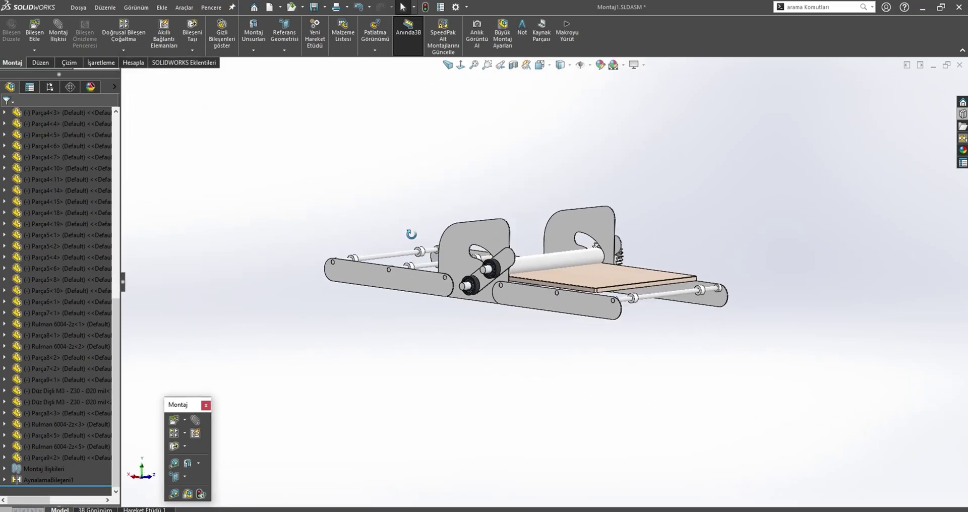
{"action": "mouse_move", "coordinate": [410, 223]}
{"action": "middle_mouse_down"}
{"action": "mouse_move", "coordinate": [337, 262]}
{"action": "mouse_move", "coordinate": [454, 273]}
{"action": "middle_mouse_up"}
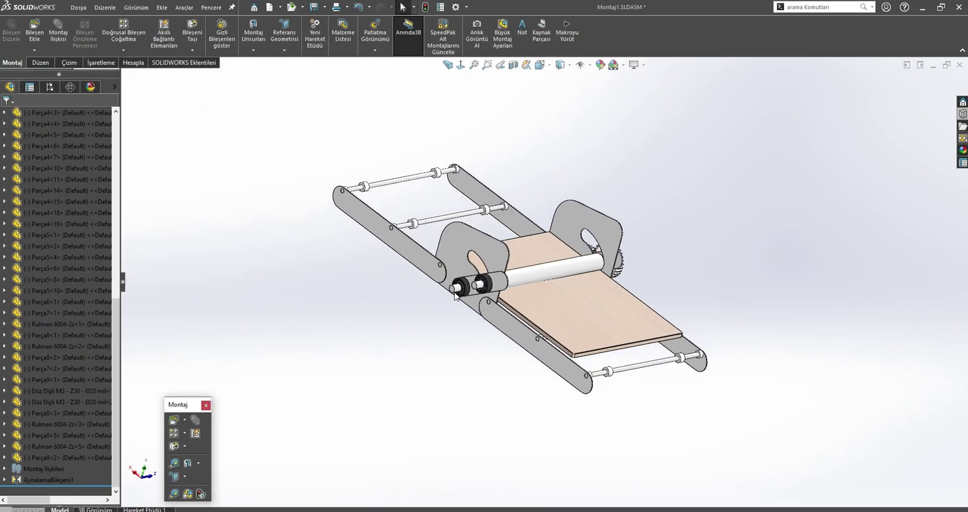
{"action": "scroll", "coordinate": [518, 275], "scroll_direction": "up", "scroll_amount": 8}
Select the roller shaft's cylindrical face and open the Parça7 shaft part on its own.
{"action": "left_click", "coordinate": [518, 275]}
{"action": "scroll", "coordinate": [518, 275], "scroll_direction": "up", "scroll_amount": 3}
{"action": "scroll", "coordinate": [564, 234], "scroll_direction": "up", "scroll_amount": 3}
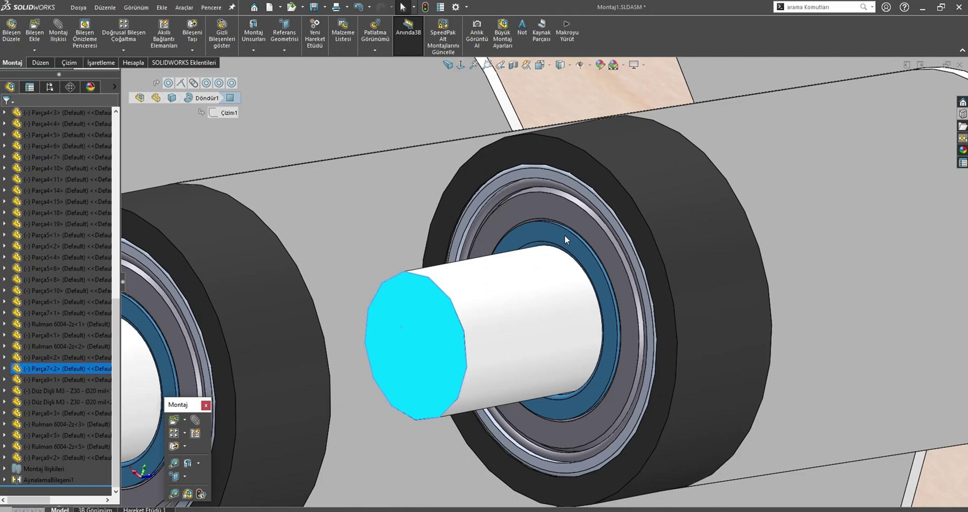
{"action": "left_click", "coordinate": [494, 292]}
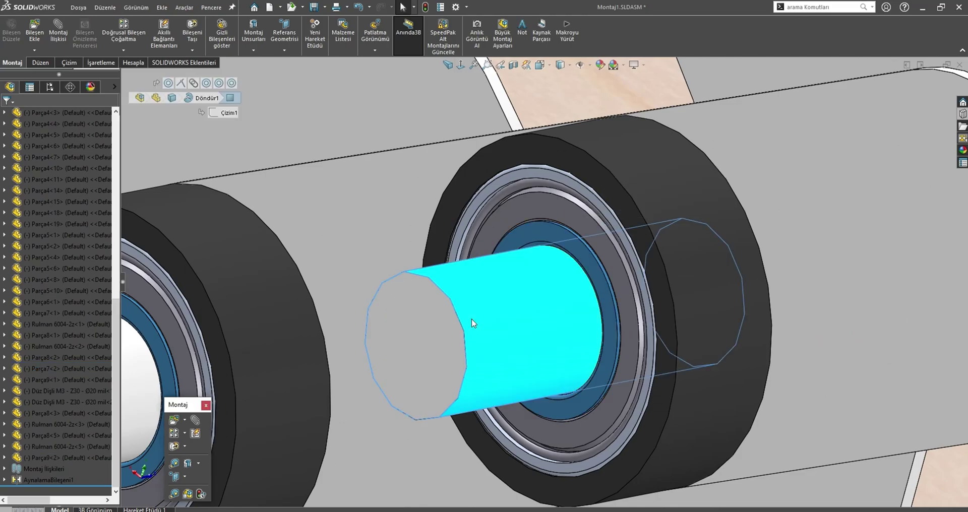
{"action": "left_click", "coordinate": [519, 264]}
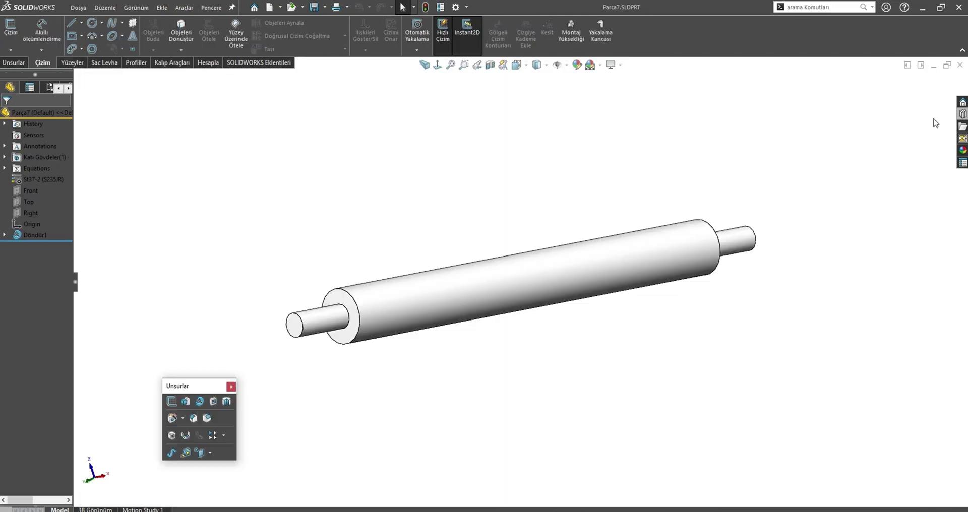
Insert a DIN 471 'shaft circlip - normal' groove, Ø20 x 1.2, on the shaft's narrow end.
{"action": "left_click", "coordinate": [961, 115]}
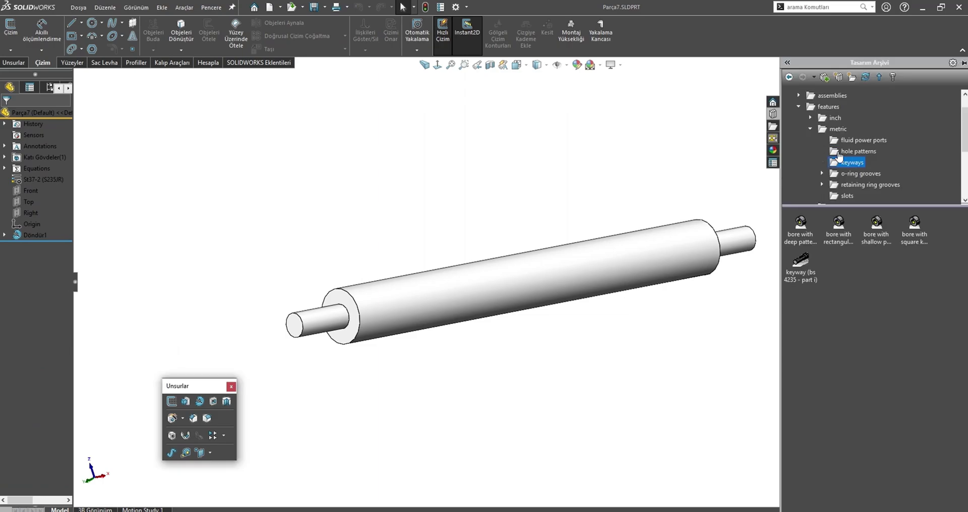
{"action": "left_click", "coordinate": [847, 185]}
{"action": "double_click", "coordinate": [877, 223]}
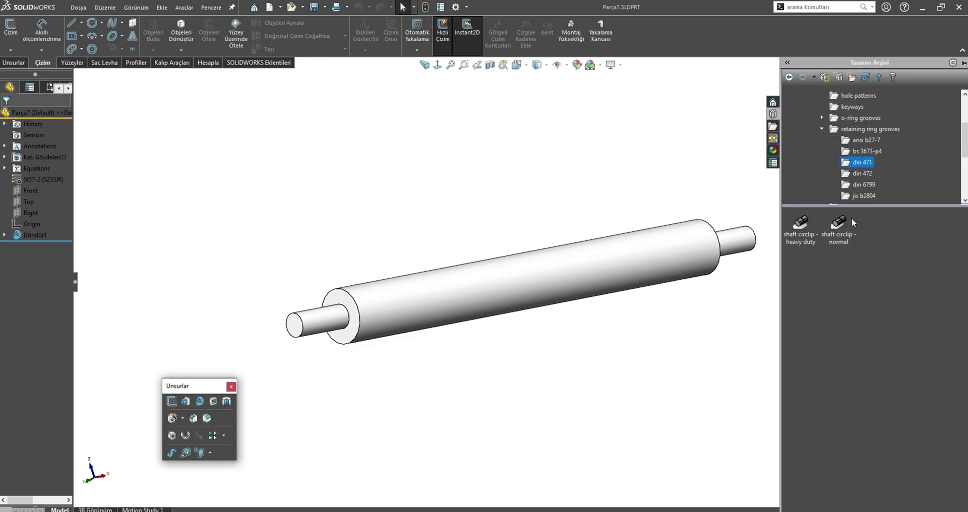
{"action": "mouse_move", "coordinate": [843, 226]}
{"action": "left_mouse_down"}
{"action": "mouse_move", "coordinate": [270, 318]}
{"action": "mouse_move", "coordinate": [310, 323]}
{"action": "left_mouse_up"}
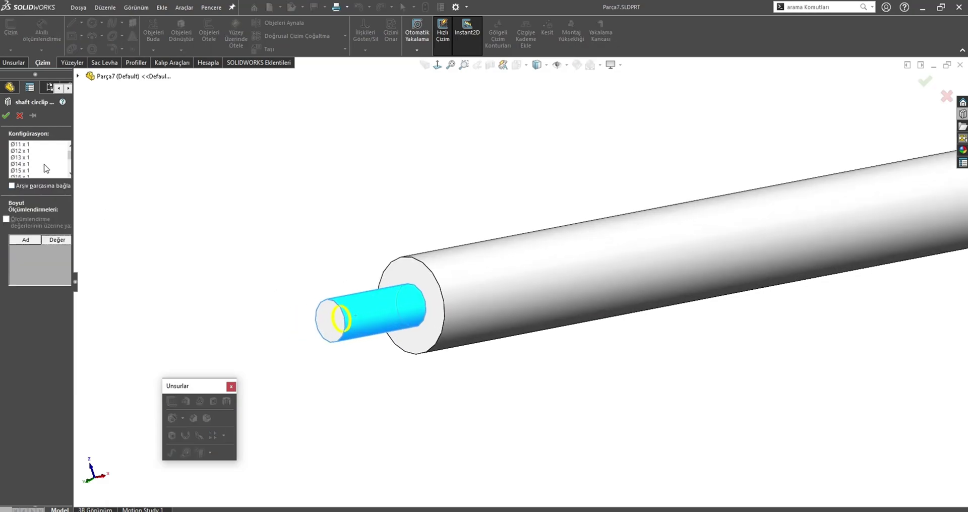
{"action": "left_click", "coordinate": [21, 161]}
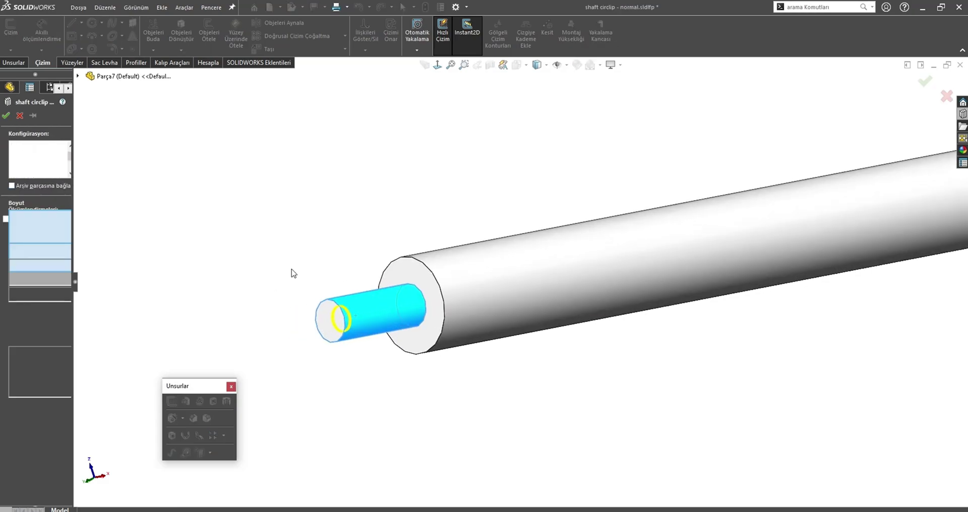
{"action": "left_click", "coordinate": [331, 305]}
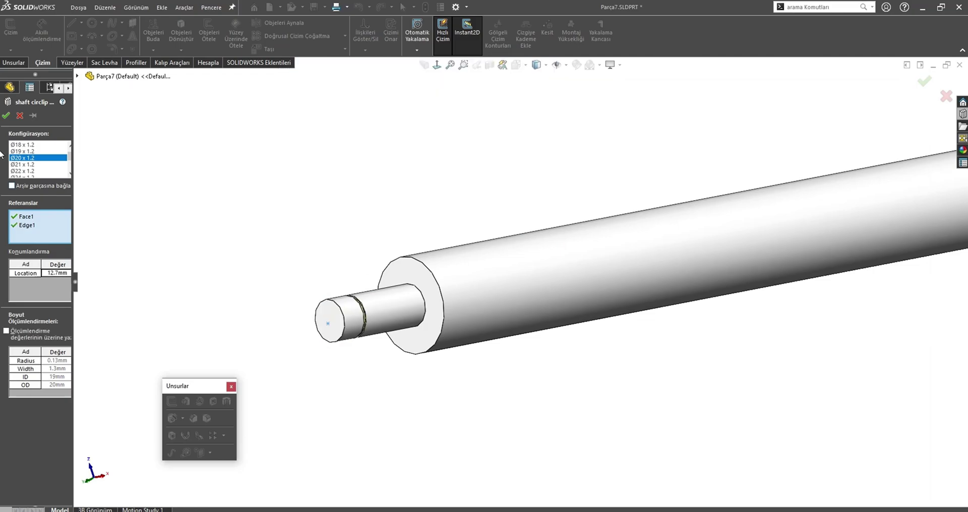
{"action": "left_click", "coordinate": [7, 116]}
Select the new groove and view its sketch face-on to inspect its dimensions.
{"action": "scroll", "coordinate": [361, 318], "scroll_direction": "down", "scroll_amount": 5}
{"action": "scroll", "coordinate": [492, 302], "scroll_direction": "down", "scroll_amount": 3}
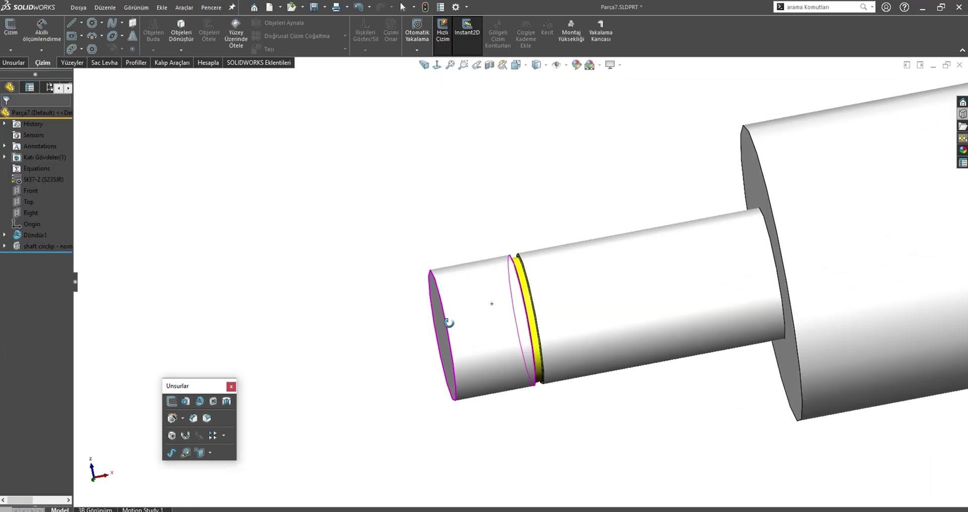
{"action": "scroll", "coordinate": [545, 286], "scroll_direction": "down", "scroll_amount": 3}
{"action": "left_click", "coordinate": [535, 288]}
{"action": "key", "text": "ctrl+8"}
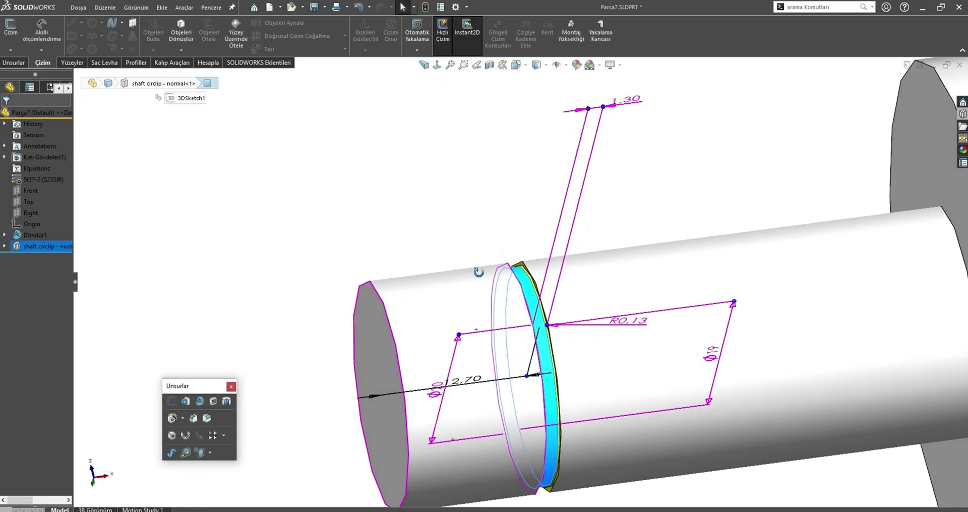
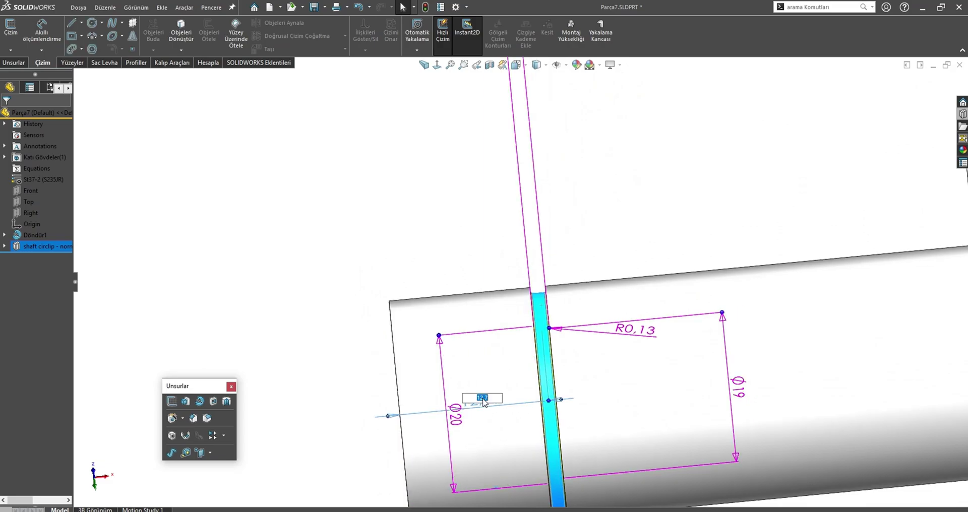
Set the shaft groove width dimension to 4.
{"action": "type", "text": "4"}
{"action": "key", "text": "Return"}
{"action": "left_click", "coordinate": [247, 280]}
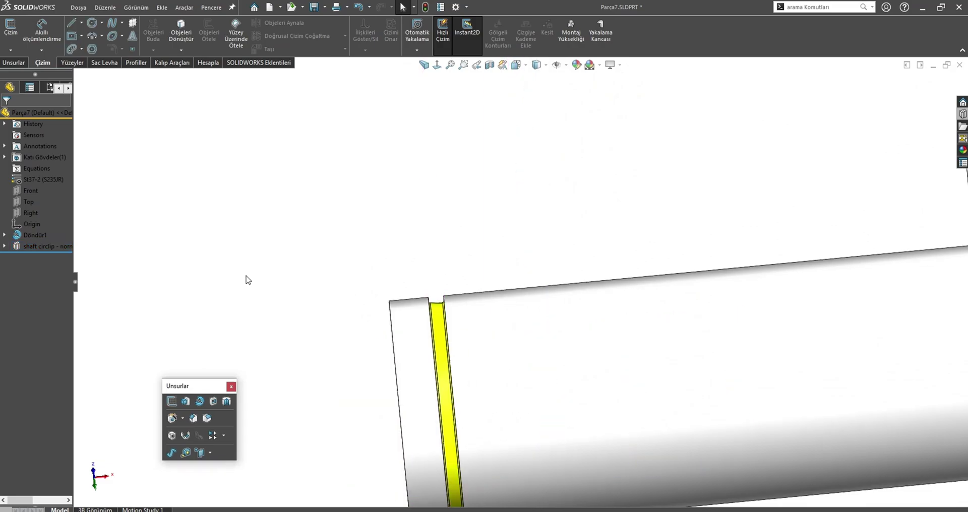
In Montaj1.SLDASM, check the bearing, circlip and shaft around the groove from the side.
{"action": "key", "text": "ctrl+Tab"}
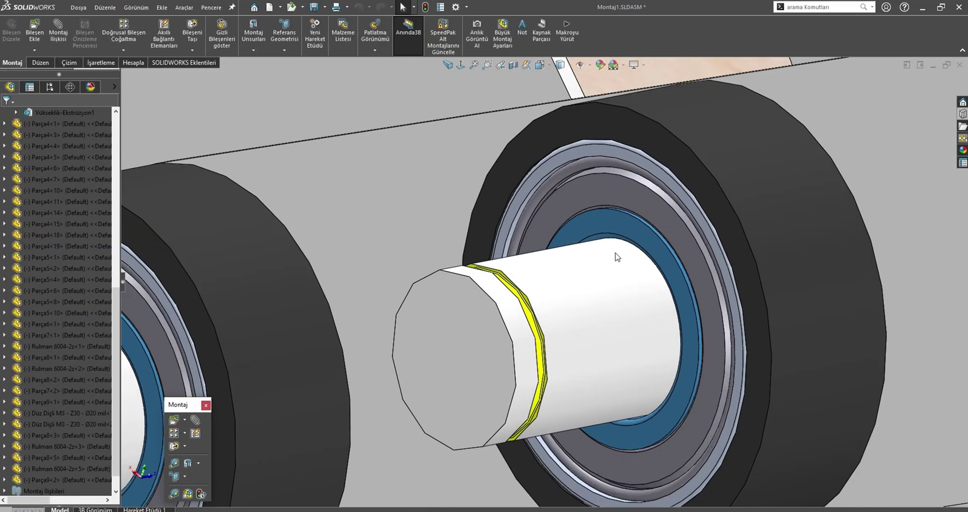
{"action": "scroll", "coordinate": [617, 257], "scroll_direction": "down", "scroll_amount": 1}
{"action": "left_click", "coordinate": [615, 212]}
{"action": "scroll", "coordinate": [422, 284], "scroll_direction": "down", "scroll_amount": 5}
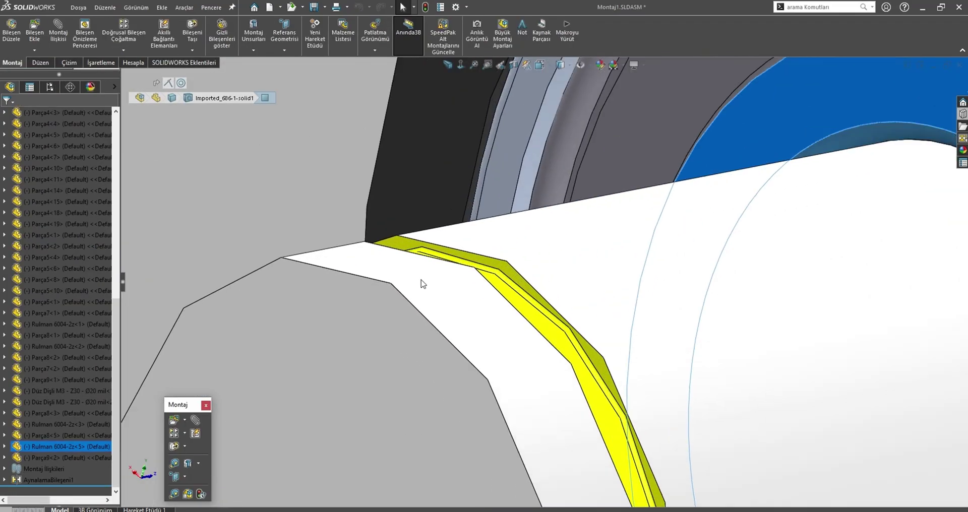
{"action": "left_click", "coordinate": [409, 246]}
{"action": "scroll", "coordinate": [534, 328], "scroll_direction": "up", "scroll_amount": 3}
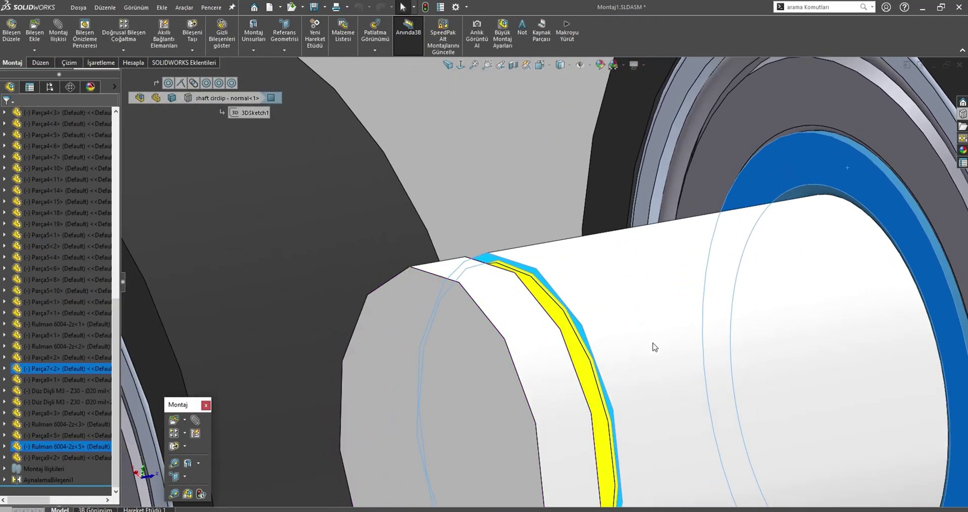
{"action": "left_click", "coordinate": [654, 346]}
{"action": "scroll", "coordinate": [644, 339], "scroll_direction": "up", "scroll_amount": 3}
{"action": "scroll", "coordinate": [644, 340], "scroll_direction": "up", "scroll_amount": 3}
Change the 50,00 shaft position dimension to 50mm-19,35 (30.65).
{"action": "middle_click_drag", "start_coordinate": [644, 339], "coordinate": [595, 243]}
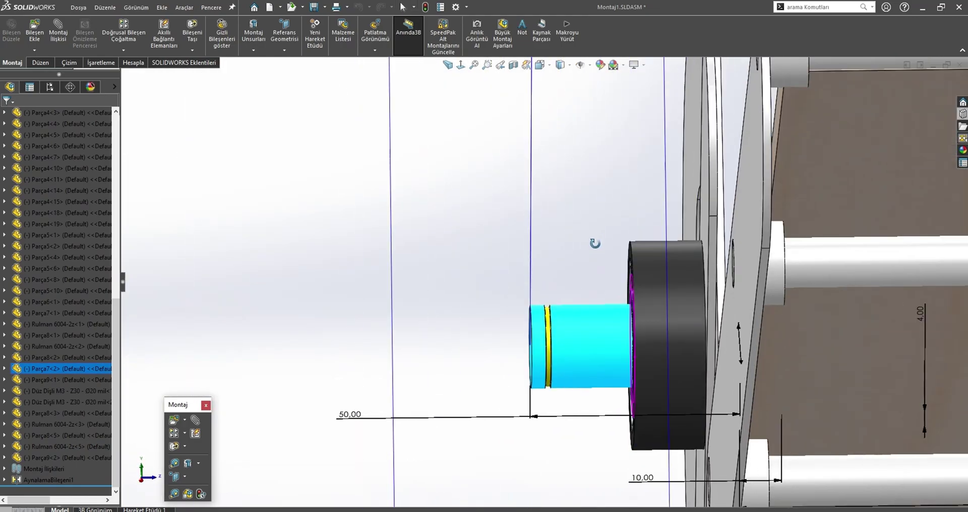
{"action": "double_click", "coordinate": [353, 412]}
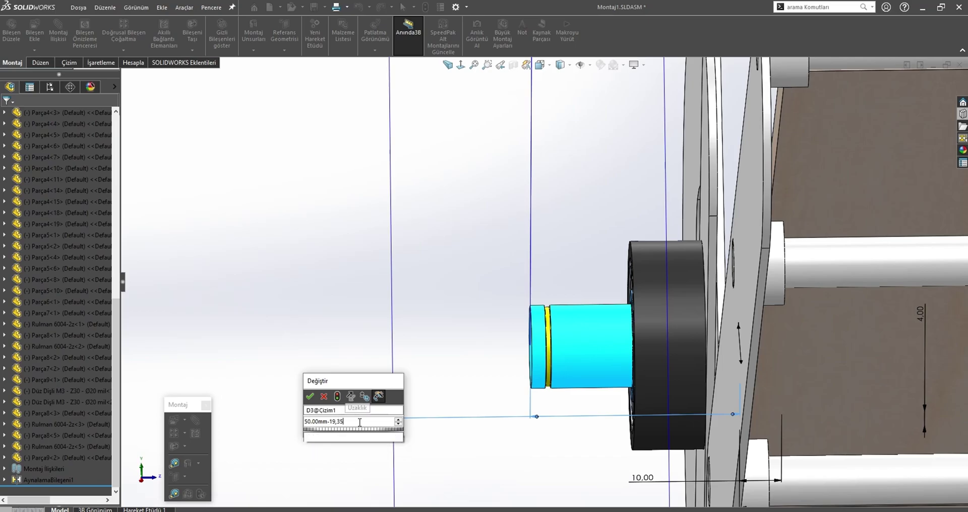
{"action": "key", "text": "Return"}
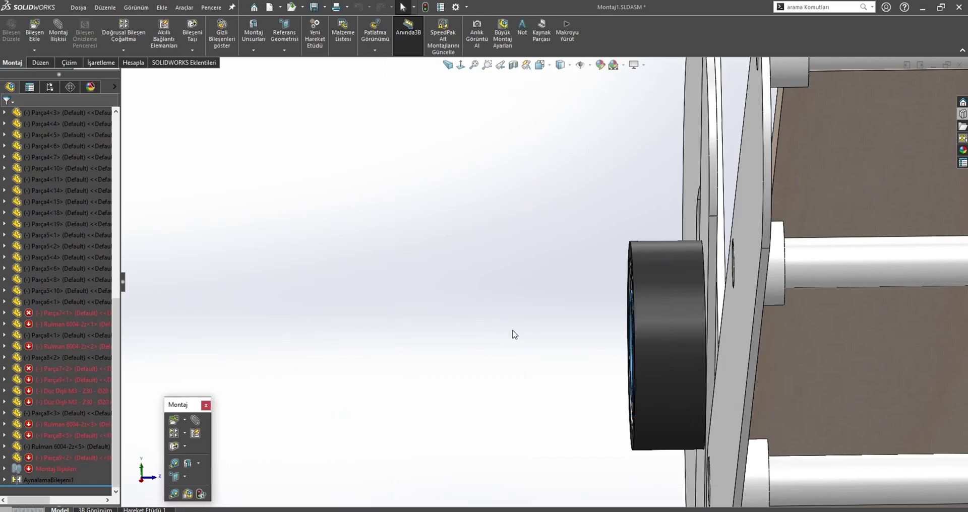
Open the Parça7<1> shaft component as a separate part.
{"action": "middle_click_drag", "start_coordinate": [515, 334], "coordinate": [311, 351]}
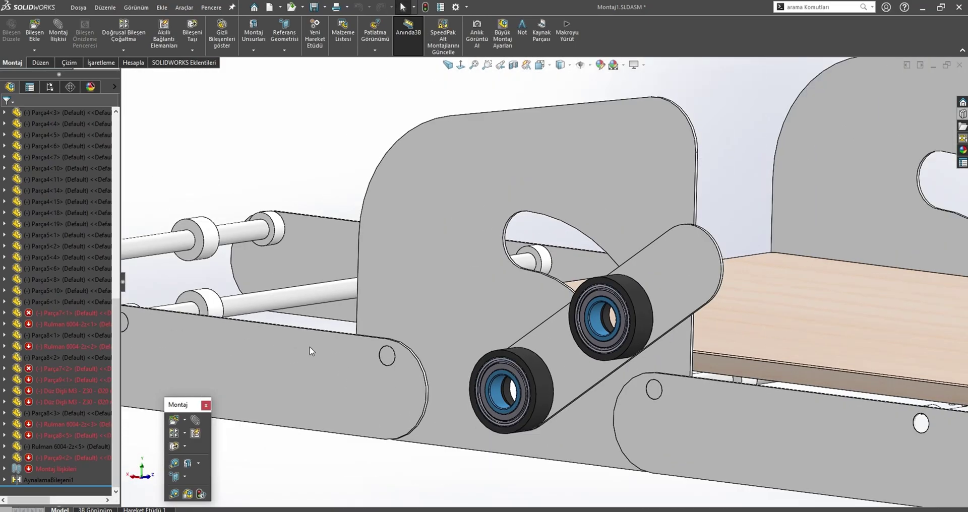
{"action": "scroll", "coordinate": [311, 352], "scroll_direction": "up", "scroll_amount": 3}
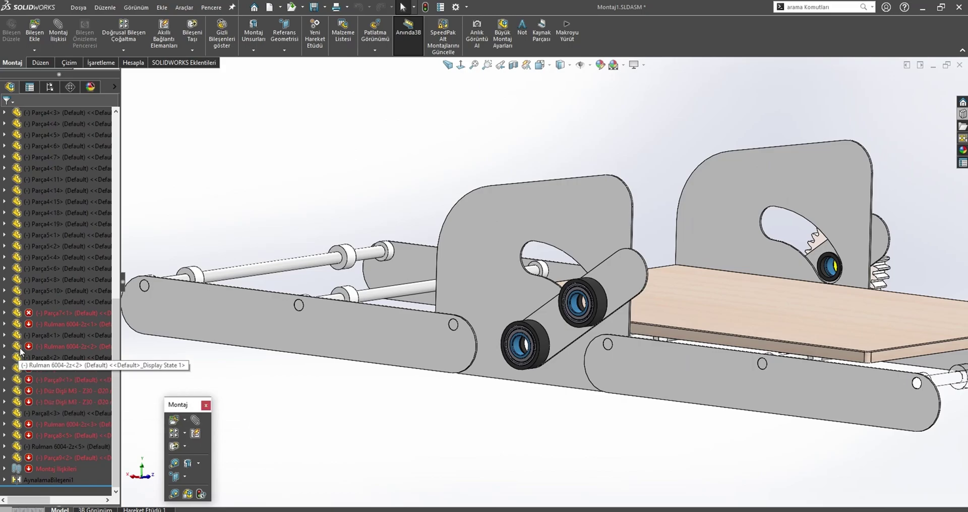
{"action": "left_click", "coordinate": [52, 313]}
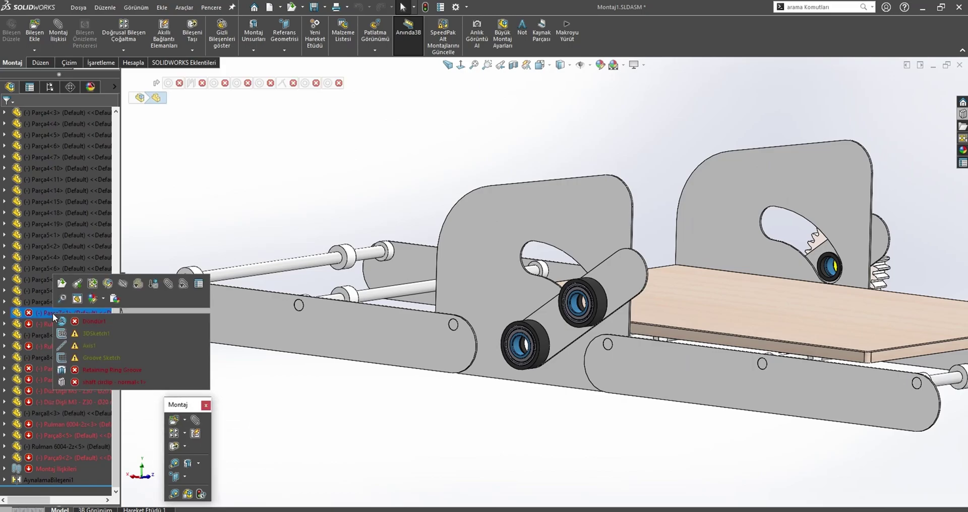
{"action": "left_click", "coordinate": [67, 286]}
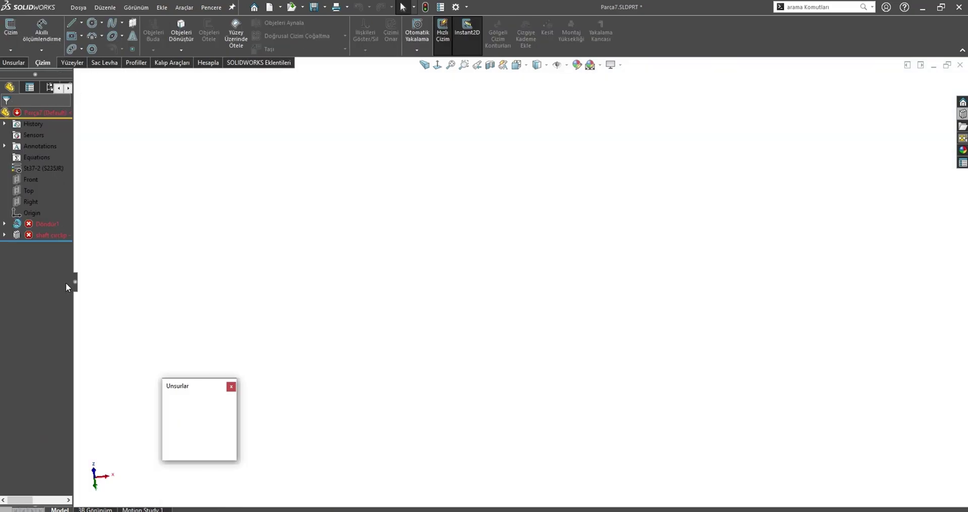
Edit sketch Çizim1 and drag the 30,65 dimension up off the profile.
{"action": "left_click", "coordinate": [60, 194]}
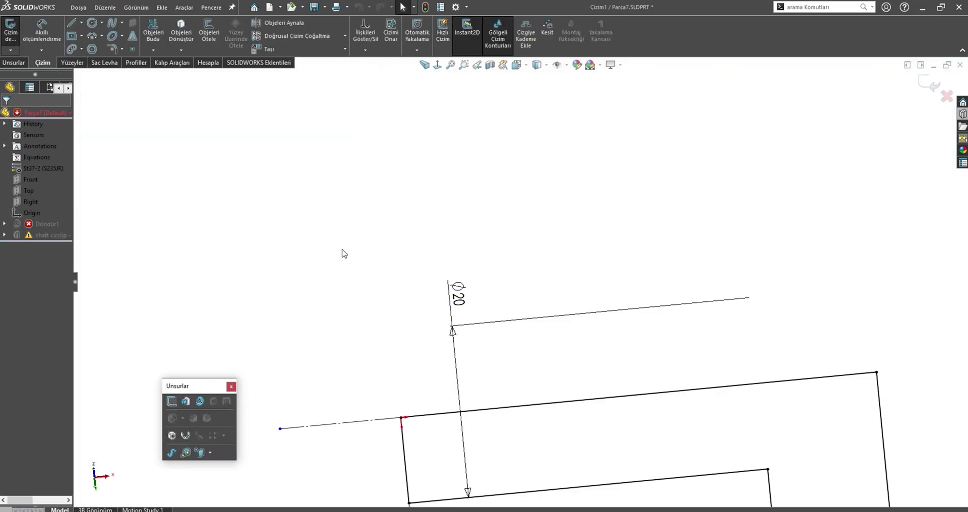
{"action": "scroll", "coordinate": [614, 327], "scroll_direction": "down", "scroll_amount": 1}
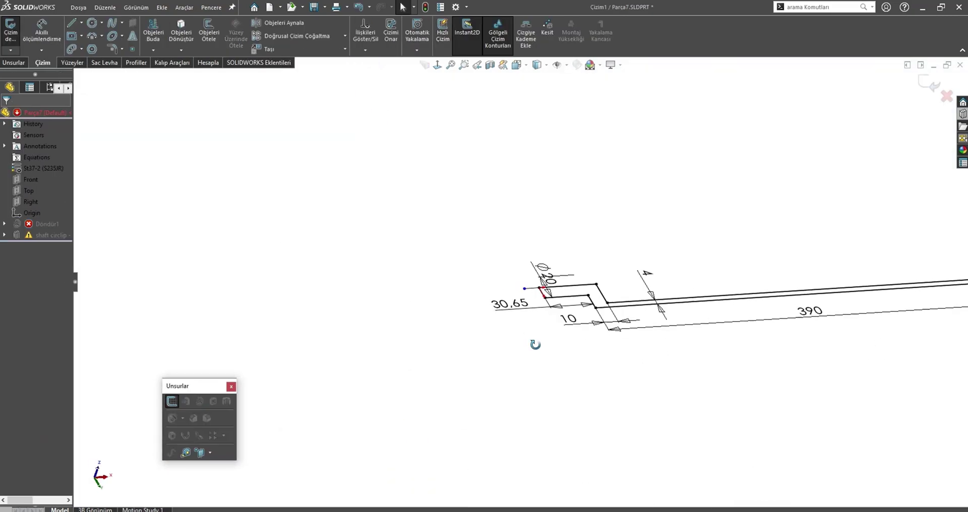
{"action": "scroll", "coordinate": [602, 330], "scroll_direction": "down", "scroll_amount": 3}
{"action": "scroll", "coordinate": [807, 267], "scroll_direction": "up", "scroll_amount": 3}
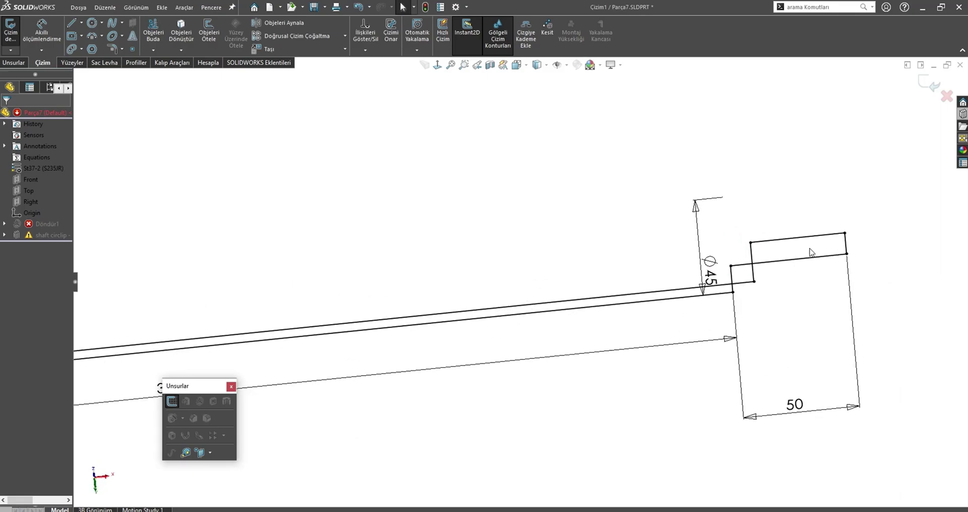
{"action": "scroll", "coordinate": [734, 295], "scroll_direction": "down", "scroll_amount": 3}
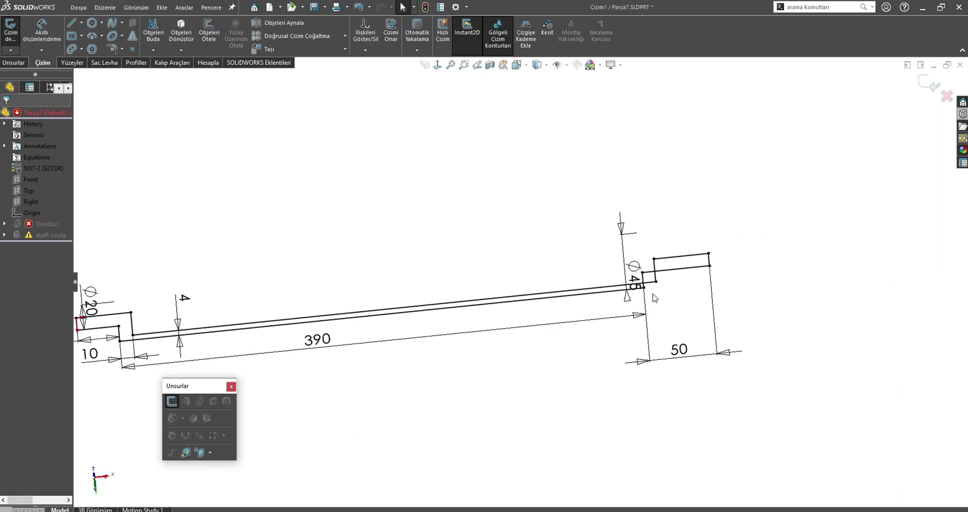
{"action": "scroll", "coordinate": [395, 321], "scroll_direction": "down", "scroll_amount": 1}
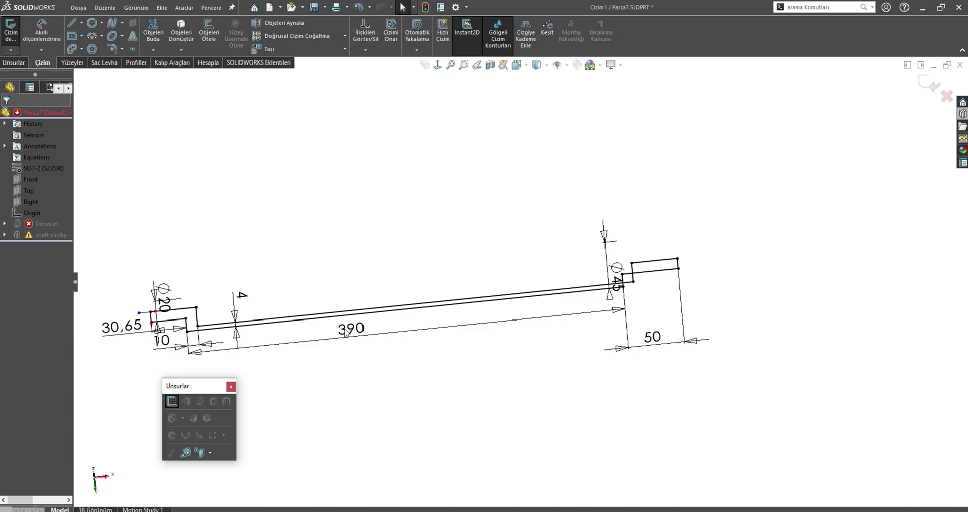
{"action": "left_click_drag", "start_coordinate": [123, 333], "coordinate": [131, 292]}
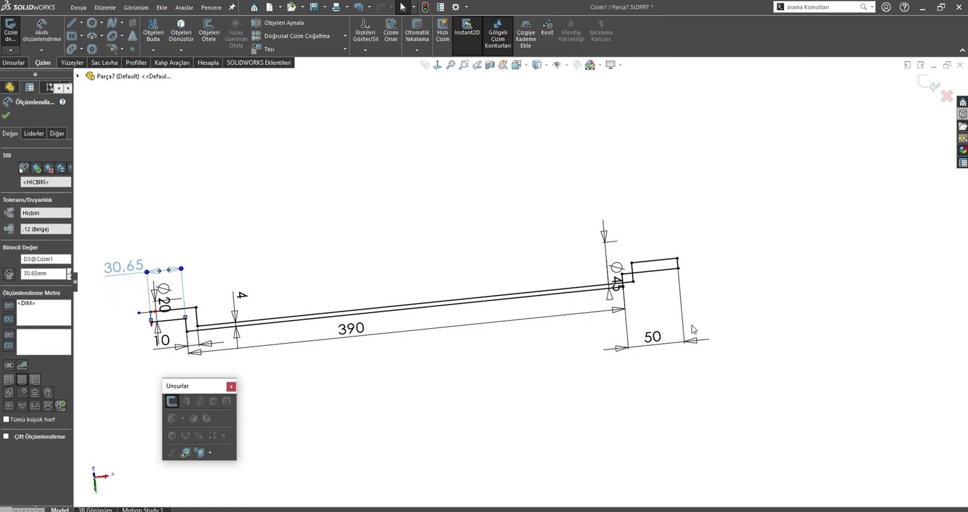
{"action": "scroll", "coordinate": [660, 324], "scroll_direction": "up", "scroll_amount": 1}
{"action": "scroll", "coordinate": [504, 335], "scroll_direction": "down", "scroll_amount": 1}
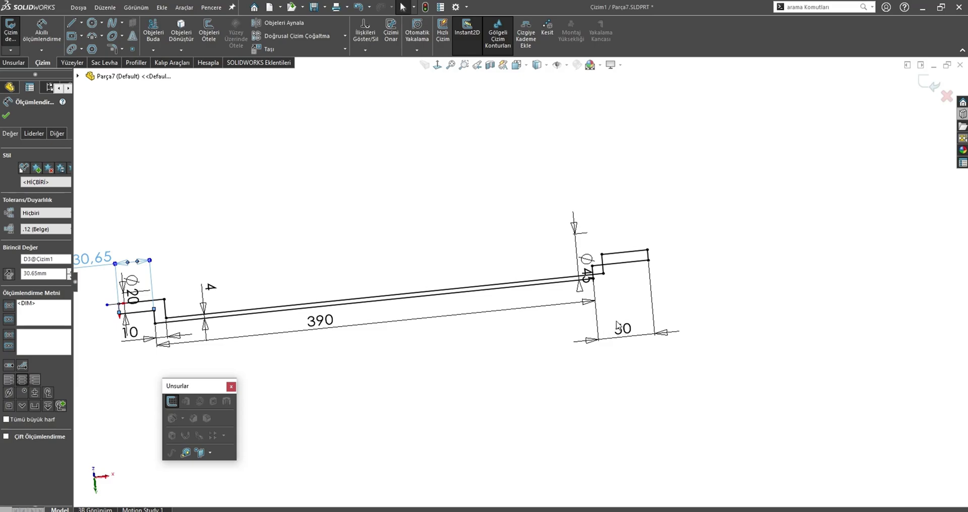
Inspect the long profile line, the right step's top line and its corner point.
{"action": "left_click", "coordinate": [537, 285]}
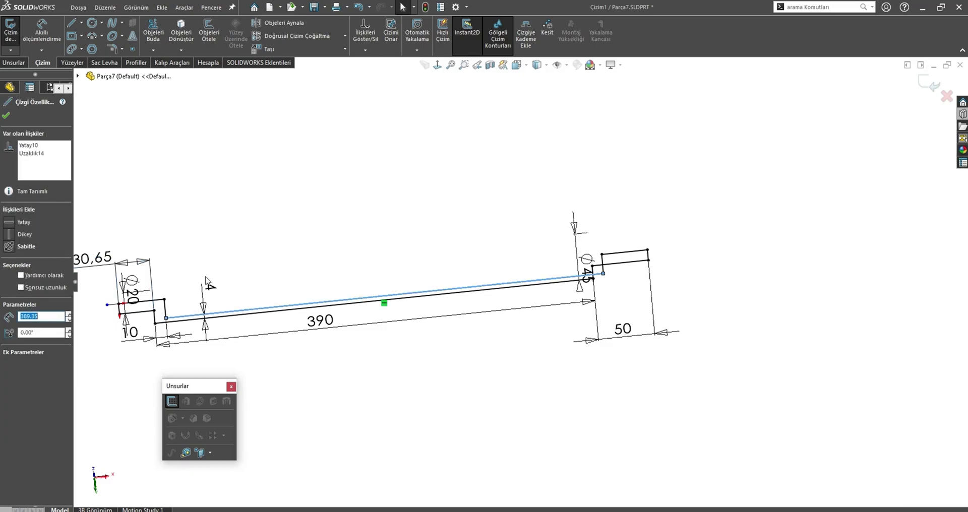
{"action": "key", "text": "Escape"}
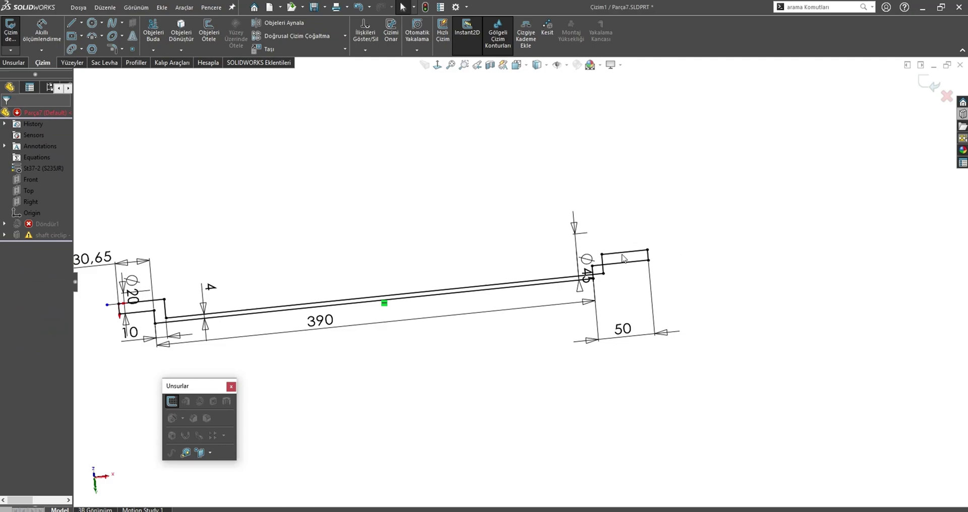
{"action": "left_click", "coordinate": [625, 252]}
{"action": "key", "text": "Escape"}
{"action": "scroll", "coordinate": [620, 252], "scroll_direction": "down", "scroll_amount": 2}
{"action": "left_click", "coordinate": [596, 280]}
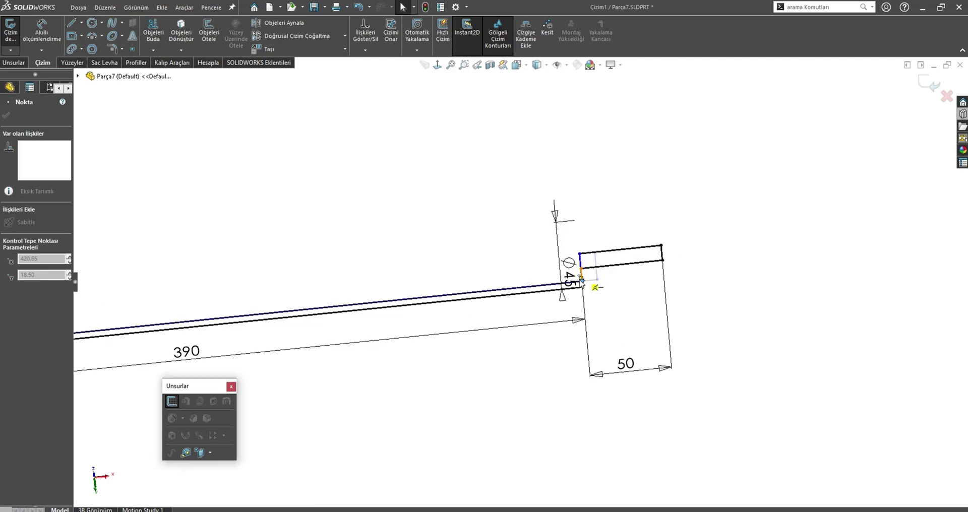
{"action": "key", "text": "Escape"}
{"action": "scroll", "coordinate": [513, 296], "scroll_direction": "up", "scroll_amount": 2}
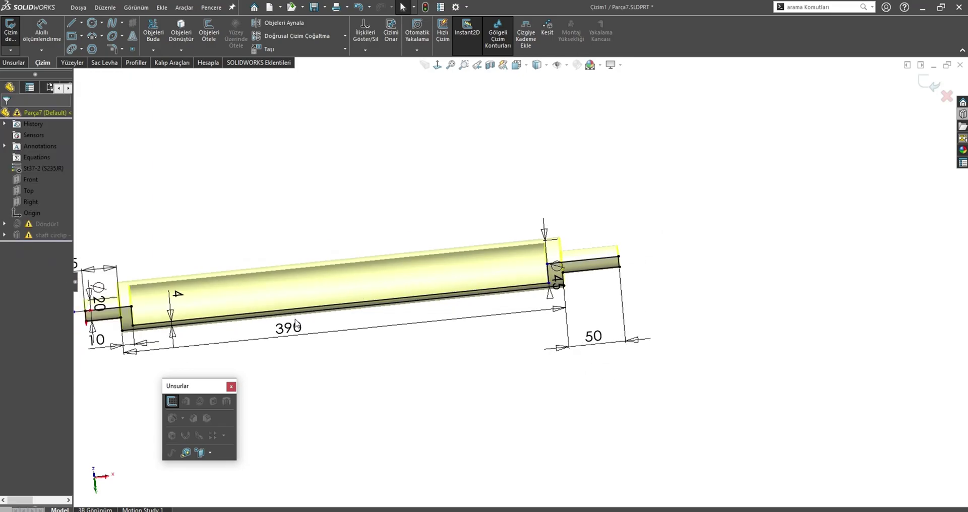
Start Smart Dimension and keep the Ø45 diameter value unchanged.
{"action": "key", "text": "s"}
{"action": "left_click", "coordinate": [313, 335]}
{"action": "scroll", "coordinate": [581, 265], "scroll_direction": "down", "scroll_amount": 2}
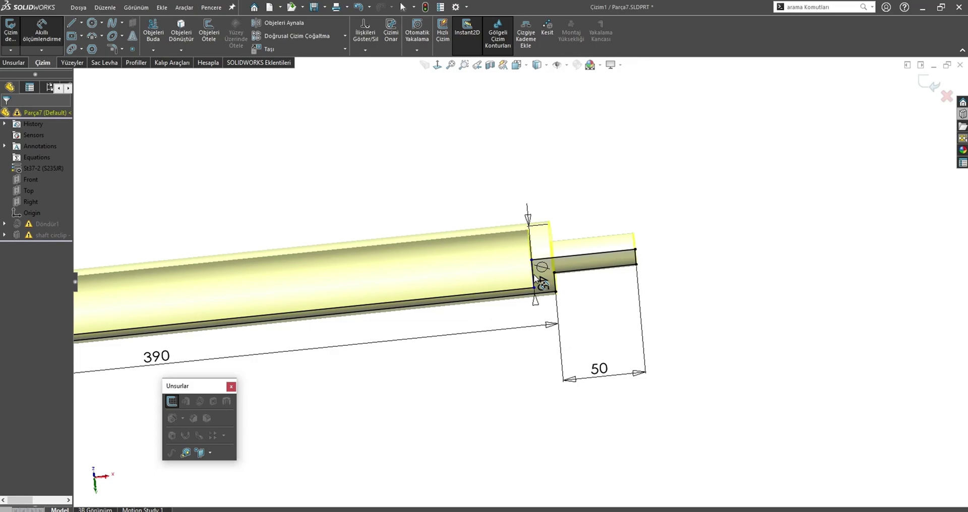
{"action": "scroll", "coordinate": [581, 265], "scroll_direction": "down", "scroll_amount": 1}
{"action": "double_click", "coordinate": [554, 283]}
{"action": "key", "text": "Return"}
{"action": "scroll", "coordinate": [549, 286], "scroll_direction": "down", "scroll_amount": 2}
{"action": "scroll", "coordinate": [537, 283], "scroll_direction": "down", "scroll_amount": 2}
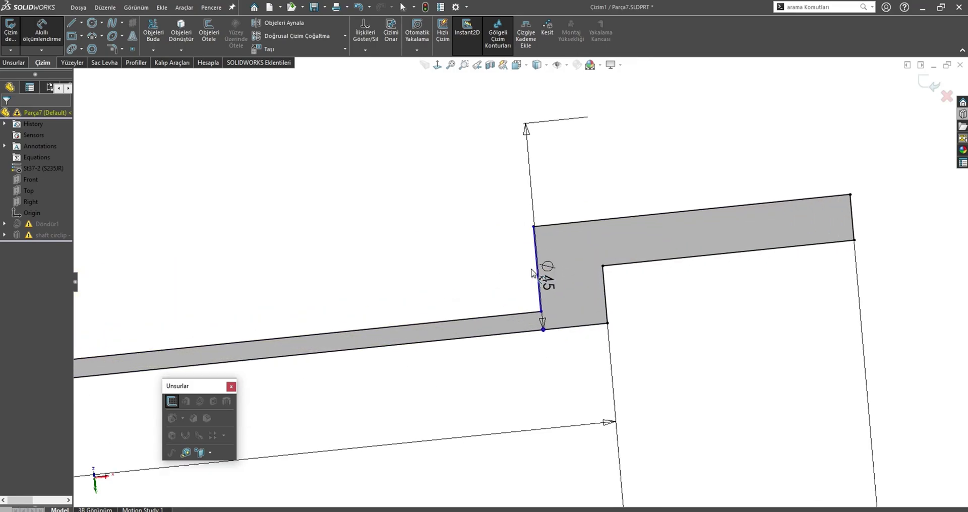
Dimension the right step width as =D5@Cizim1 (10) and exit the sketch to rebuild Döndür1.
{"action": "left_click", "coordinate": [534, 278]}
{"action": "left_click", "coordinate": [604, 280]}
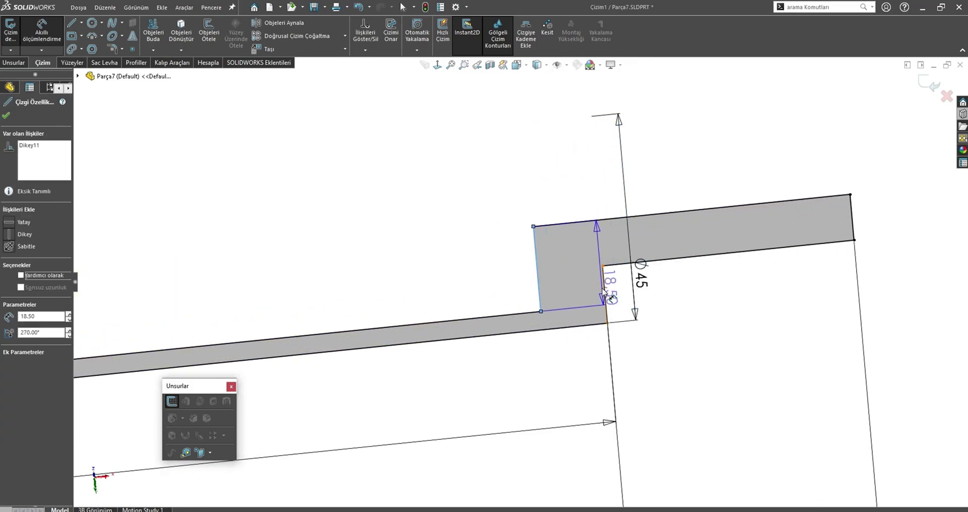
{"action": "left_click", "coordinate": [482, 192]}
{"action": "type", "text": "="}
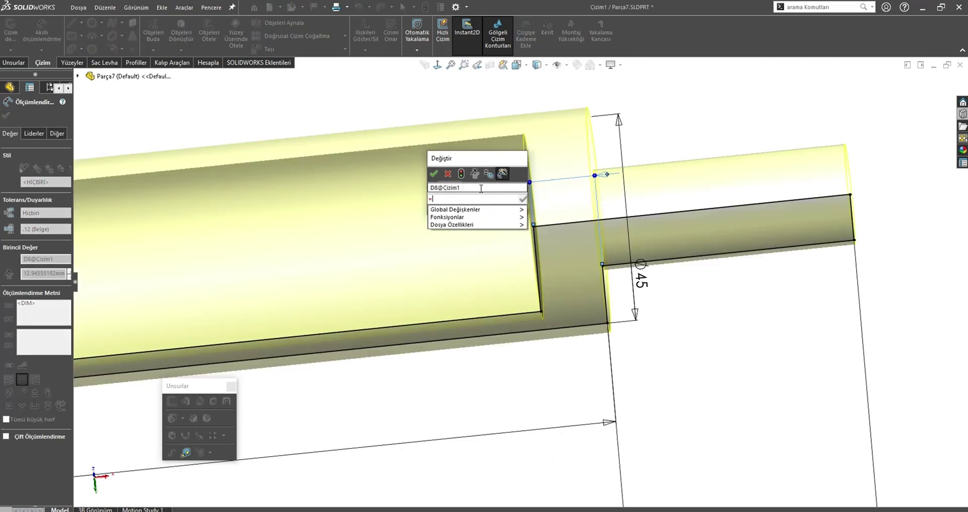
{"action": "scroll", "coordinate": [443, 385], "scroll_direction": "up", "scroll_amount": 5}
{"action": "scroll", "coordinate": [314, 342], "scroll_direction": "up", "scroll_amount": 3}
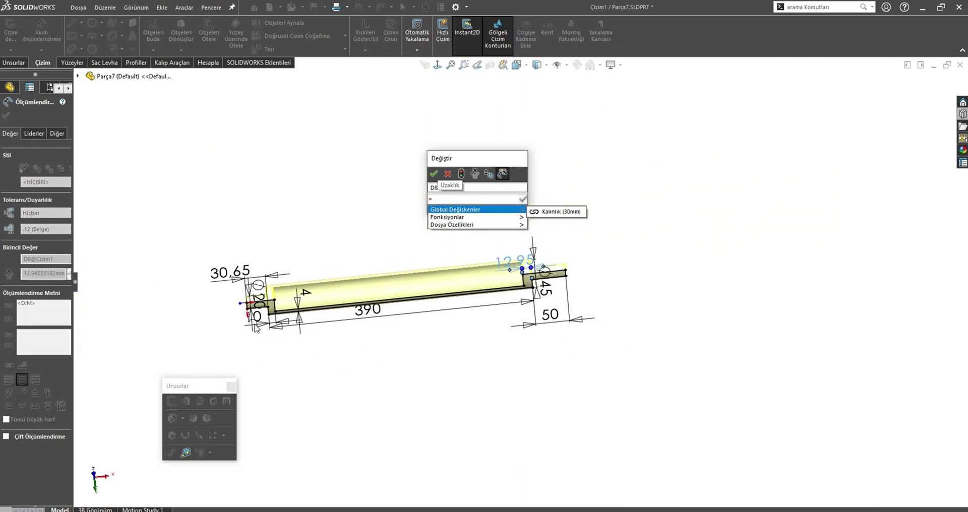
{"action": "scroll", "coordinate": [257, 329], "scroll_direction": "down", "scroll_amount": 5}
{"action": "left_click", "coordinate": [341, 279]}
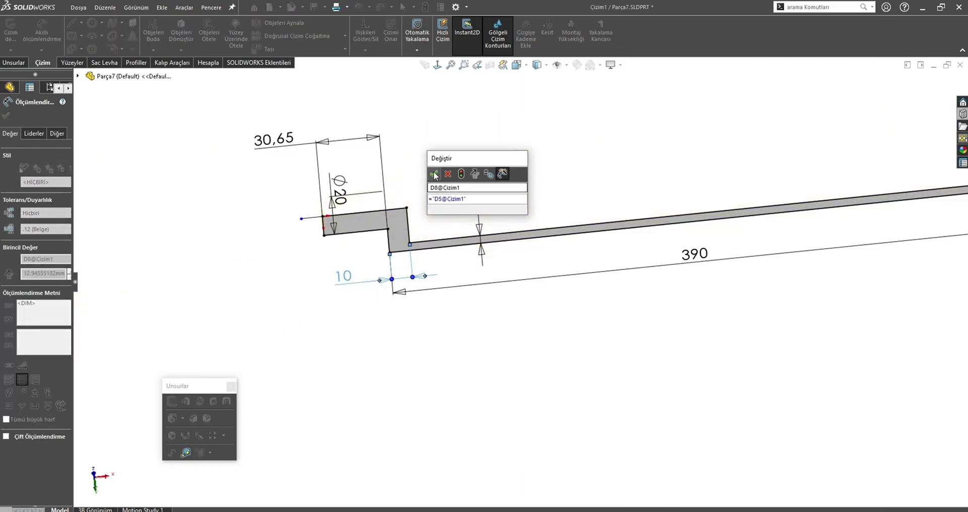
{"action": "left_click", "coordinate": [434, 175]}
{"action": "scroll", "coordinate": [409, 340], "scroll_direction": "up", "scroll_amount": 3}
{"action": "scroll", "coordinate": [765, 177], "scroll_direction": "up", "scroll_amount": 2}
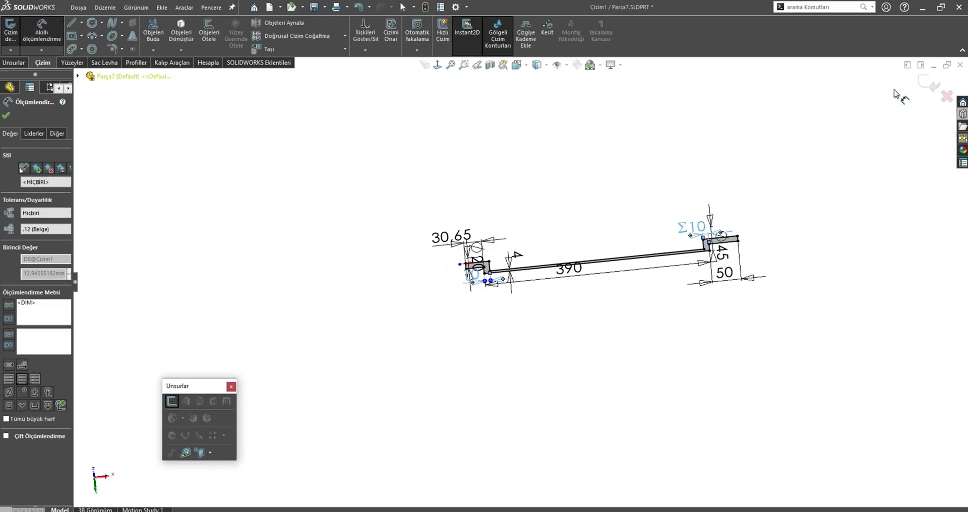
{"action": "left_click", "coordinate": [844, 129]}
Back in Montaj1, orbit toward the black rollers and bring up the Open dialog.
{"action": "key", "text": "ctrl+Tab"}
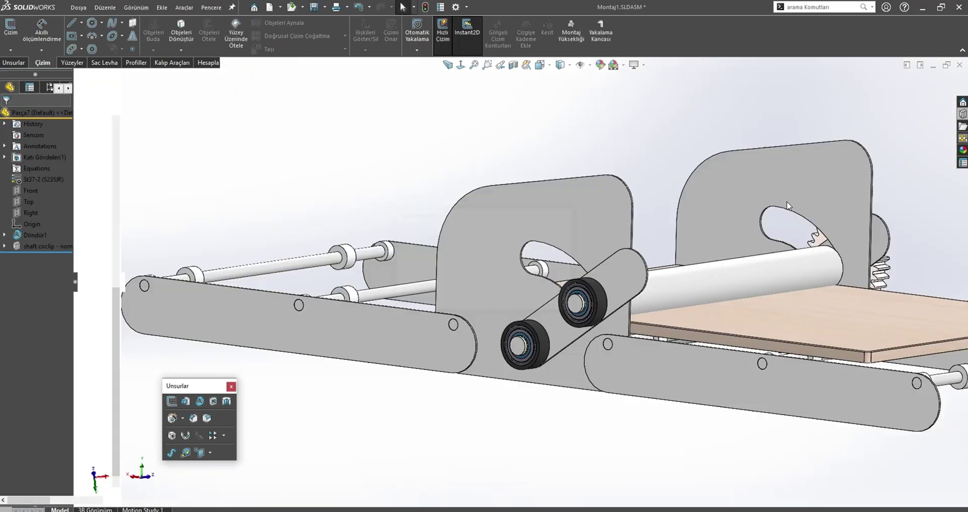
{"action": "scroll", "coordinate": [664, 266], "scroll_direction": "up", "scroll_amount": 3}
{"action": "middle_click_drag", "start_coordinate": [605, 282], "coordinate": [498, 322]}
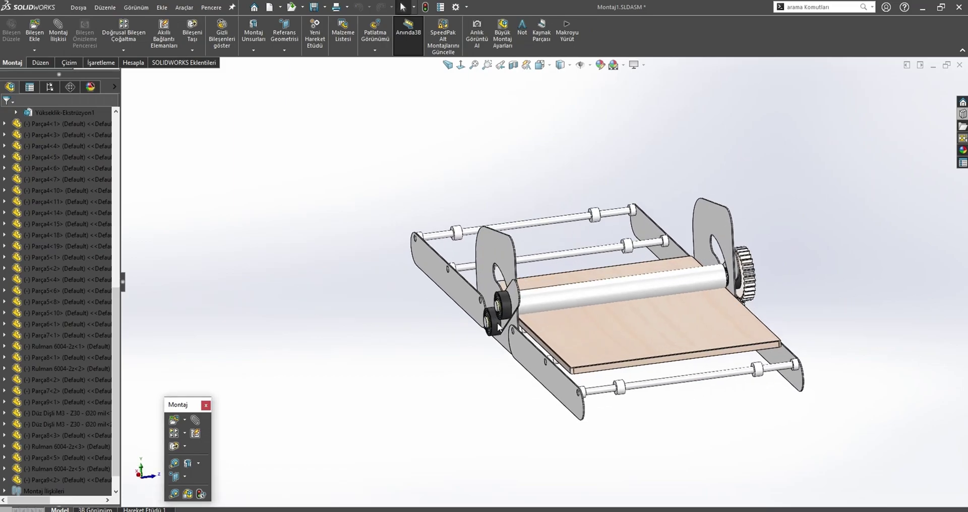
{"action": "scroll", "coordinate": [544, 279], "scroll_direction": "down", "scroll_amount": 4}
{"action": "scroll", "coordinate": [543, 279], "scroll_direction": "down", "scroll_amount": 2}
{"action": "scroll", "coordinate": [543, 280], "scroll_direction": "up", "scroll_amount": 1}
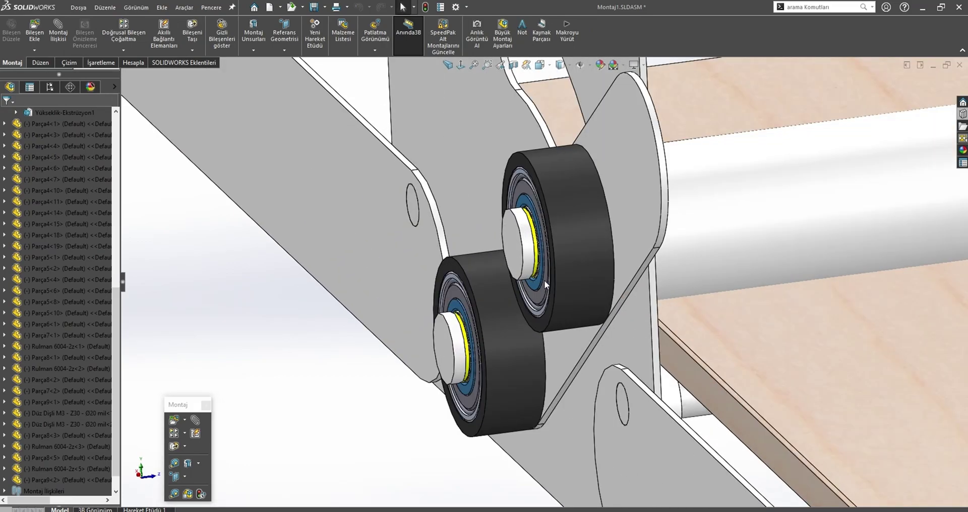
{"action": "key", "text": "ctrl+o"}
Search the 00 - Kütüphane library folder for 'segman'.
{"action": "left_click", "coordinate": [290, 216]}
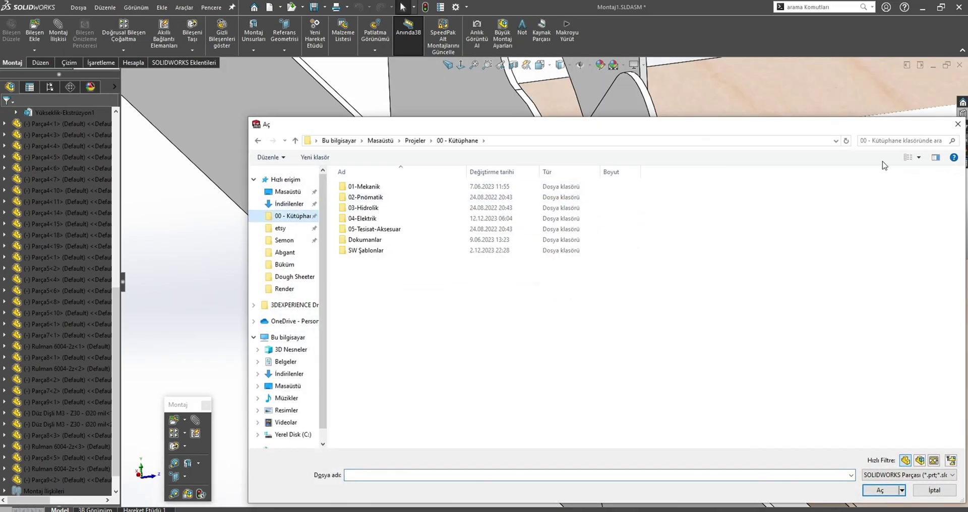
{"action": "left_click", "coordinate": [911, 142]}
{"action": "type", "text": "segmna"}
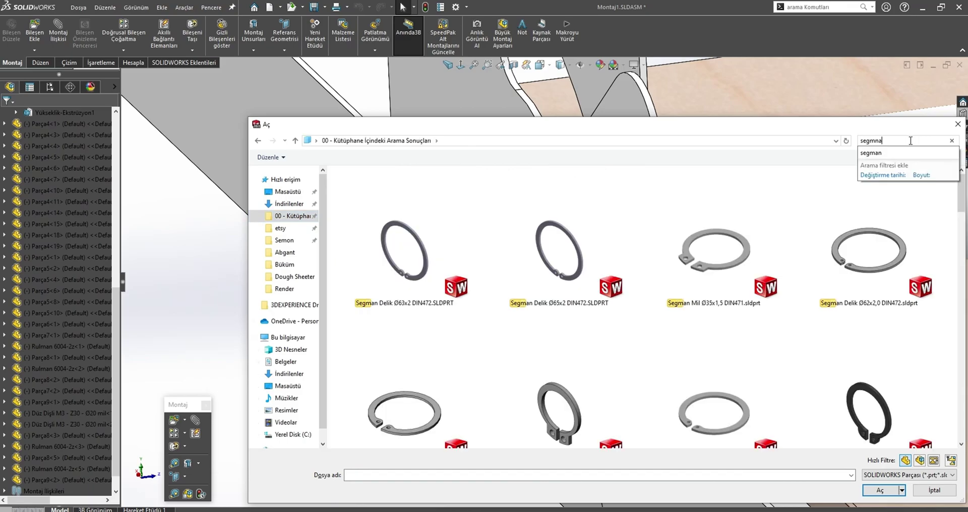
{"action": "key", "text": "BackSpace"}
{"action": "type", "text": "n"}
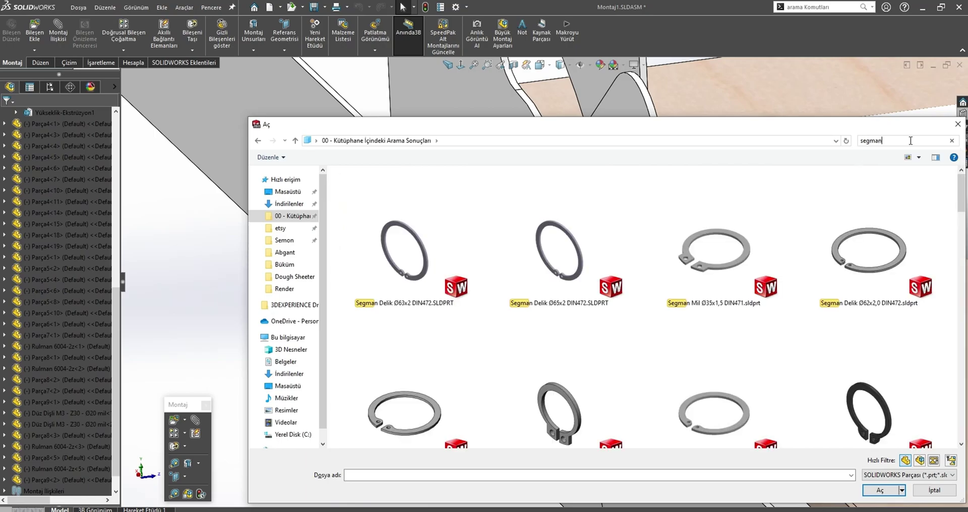
Compare the Ø35, Ø12 and Ø18 rings, open Segman Mil Ø20x1,2 DIN471, return to Montaj1.
{"action": "left_click", "coordinate": [685, 289]}
{"action": "scroll", "coordinate": [555, 293], "scroll_direction": "down", "scroll_amount": 2}
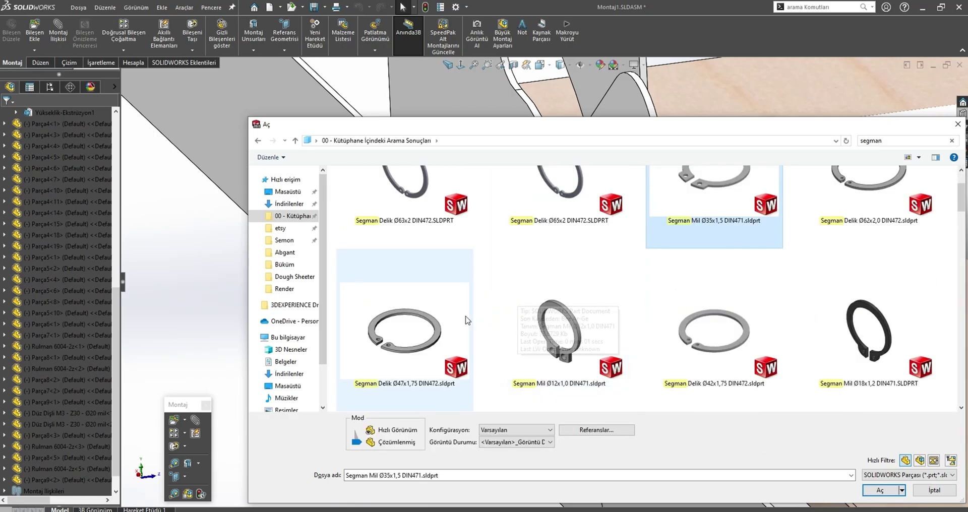
{"action": "left_click", "coordinate": [564, 344]}
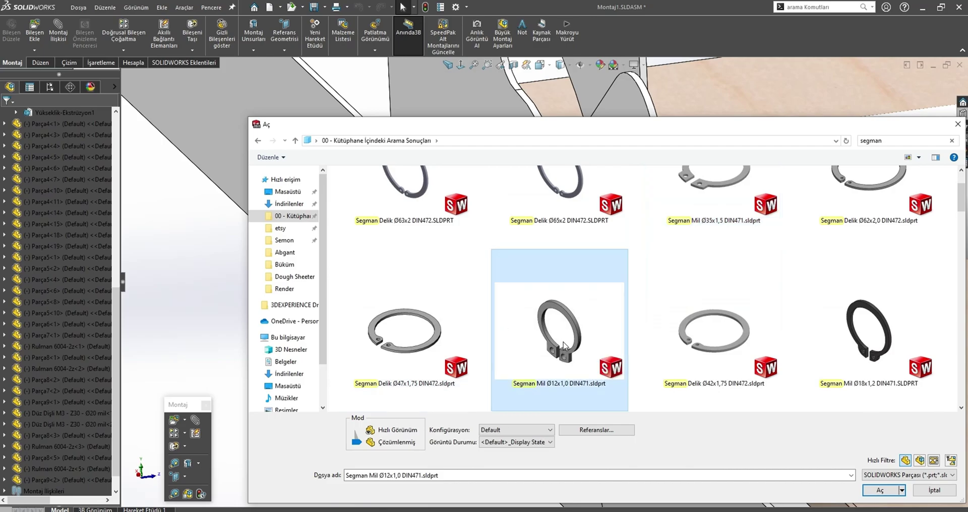
{"action": "left_click", "coordinate": [846, 358]}
{"action": "scroll", "coordinate": [846, 358], "scroll_direction": "down", "scroll_amount": 2}
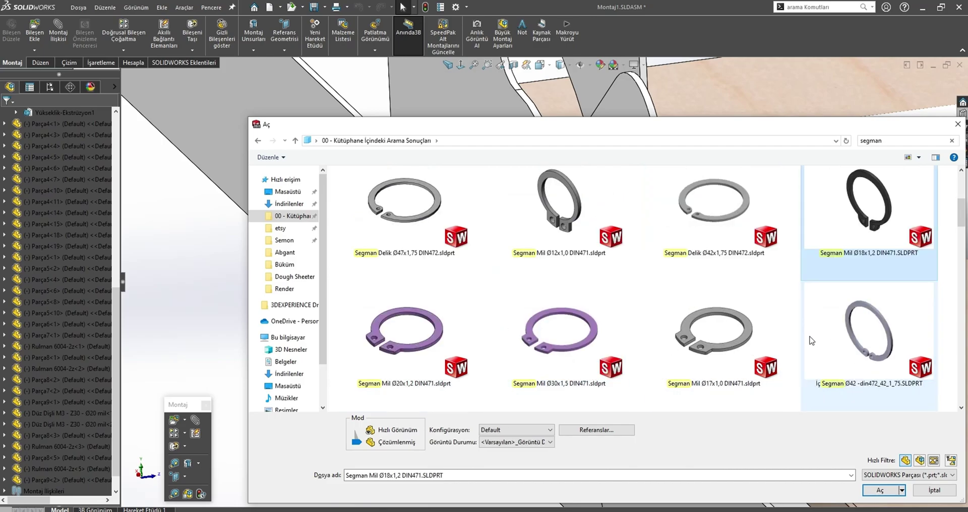
{"action": "double_click", "coordinate": [408, 343]}
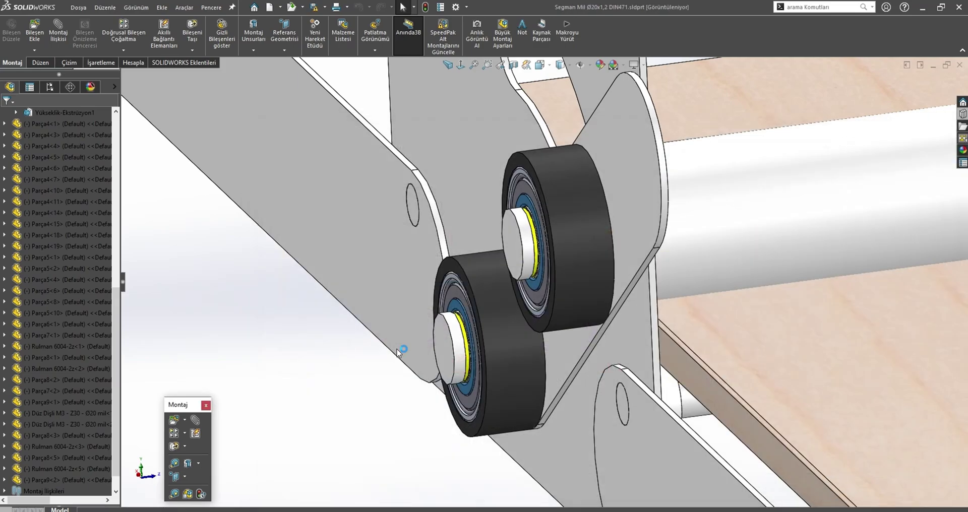
{"action": "key", "text": "ctrl+Tab"}
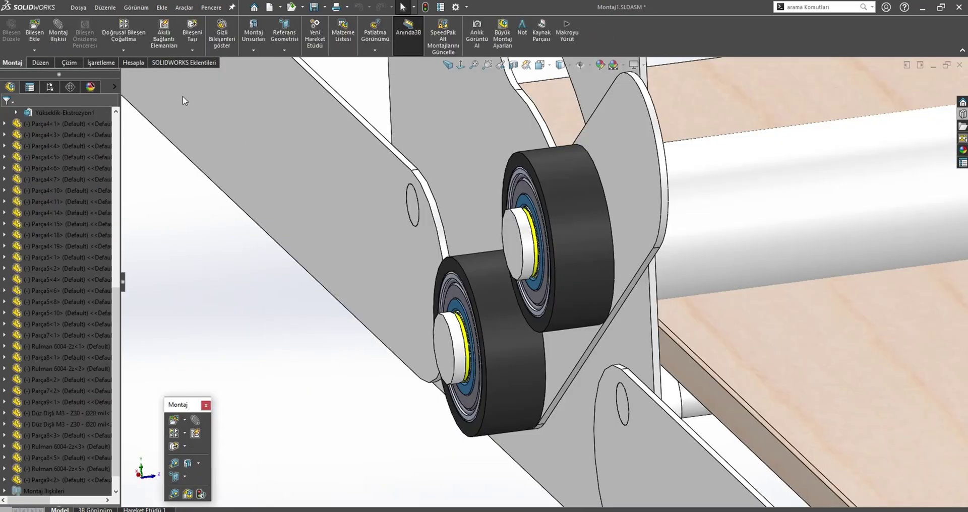
Insert the Segman Mil Ø20x1,2 ring into the assembly beside the rollers.
{"action": "left_click", "coordinate": [32, 34]}
{"action": "left_click", "coordinate": [51, 221]}
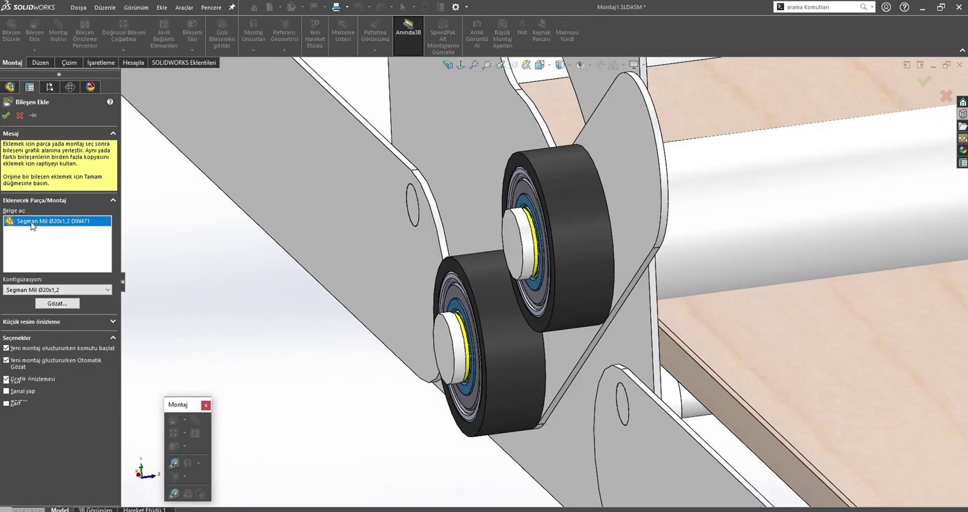
{"action": "left_click", "coordinate": [348, 386]}
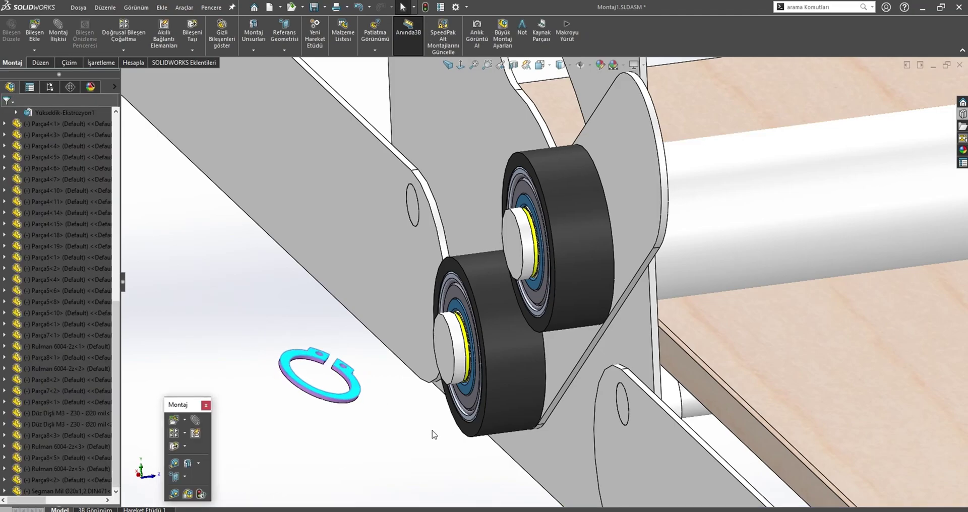
{"action": "scroll", "coordinate": [543, 166], "scroll_direction": "down", "scroll_amount": 5}
Mate the ring concentric with the bearing and with the roller shaft end.
{"action": "left_click", "coordinate": [543, 167], "text": "ctrl"}
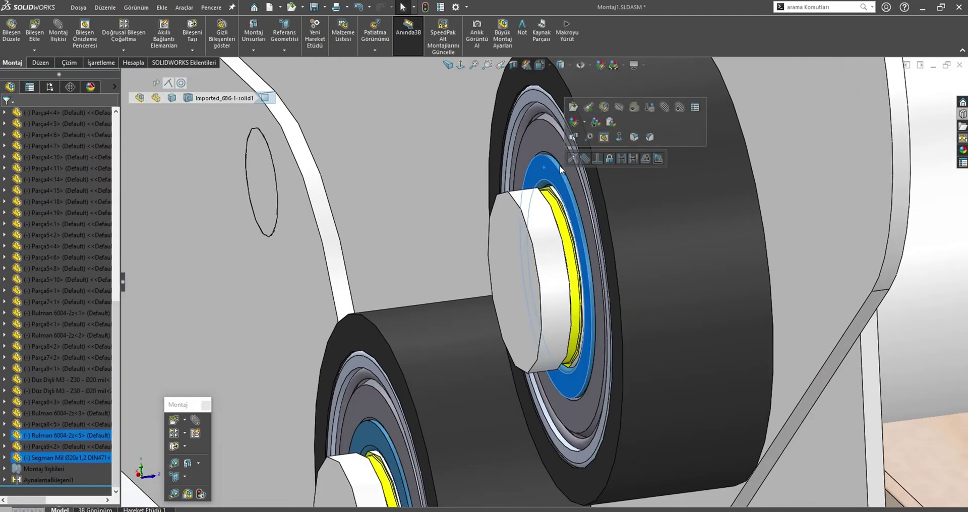
{"action": "left_click", "coordinate": [573, 159]}
{"action": "scroll", "coordinate": [544, 257], "scroll_direction": "down", "scroll_amount": 3}
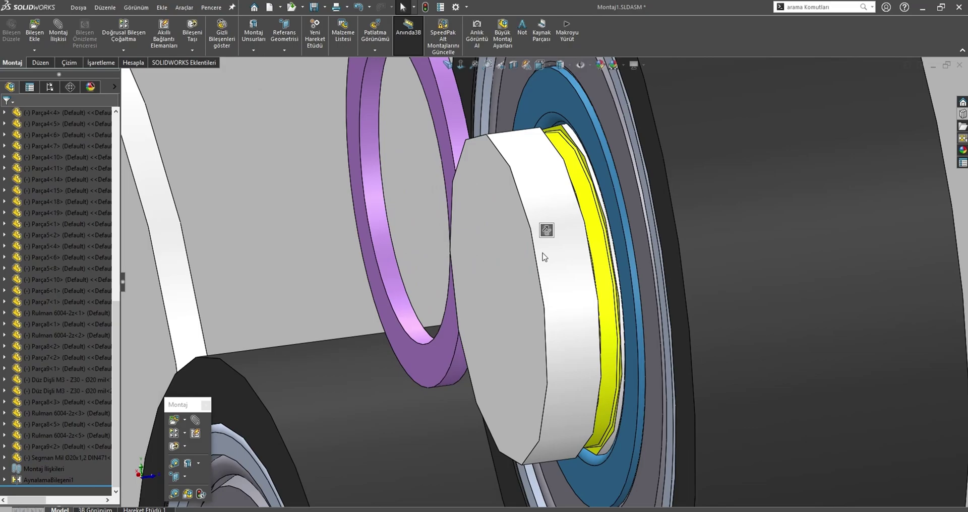
{"action": "left_click", "coordinate": [566, 301]}
{"action": "left_click", "coordinate": [386, 329], "text": "ctrl"}
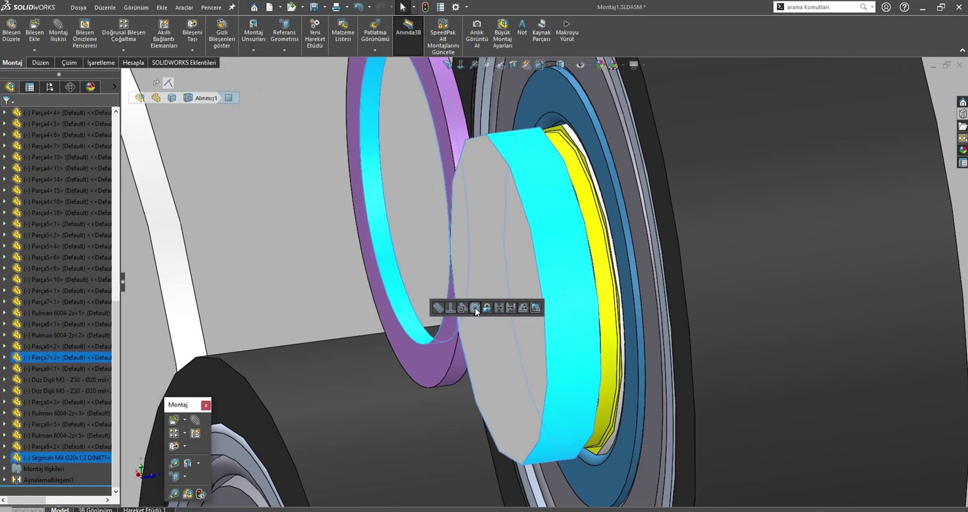
{"action": "left_click", "coordinate": [475, 307]}
{"action": "left_click", "coordinate": [512, 340]}
{"action": "scroll", "coordinate": [552, 300], "scroll_direction": "down", "scroll_amount": 2}
{"action": "scroll", "coordinate": [583, 294], "scroll_direction": "down", "scroll_amount": 3}
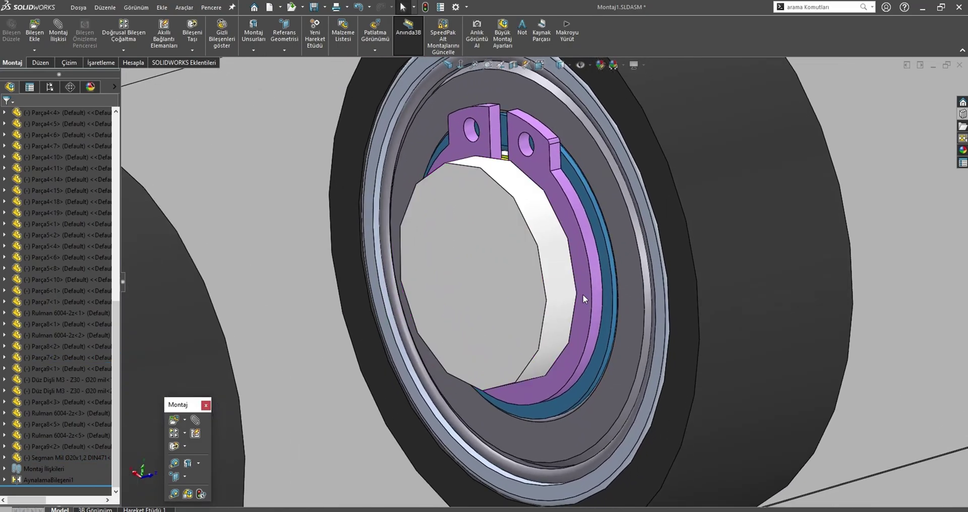
{"action": "left_click", "coordinate": [580, 277]}
Copy the ring with mates, using the other bearing's faces as coincident and concentric references.
{"action": "right_click", "coordinate": [581, 281]}
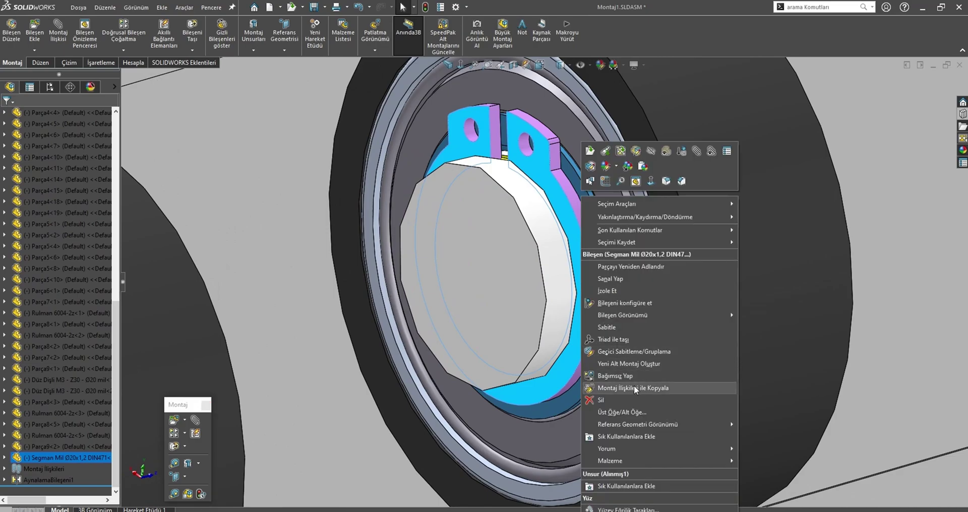
{"action": "left_click", "coordinate": [634, 388]}
{"action": "left_click", "coordinate": [113, 115]}
{"action": "scroll", "coordinate": [353, 299], "scroll_direction": "up", "scroll_amount": 5}
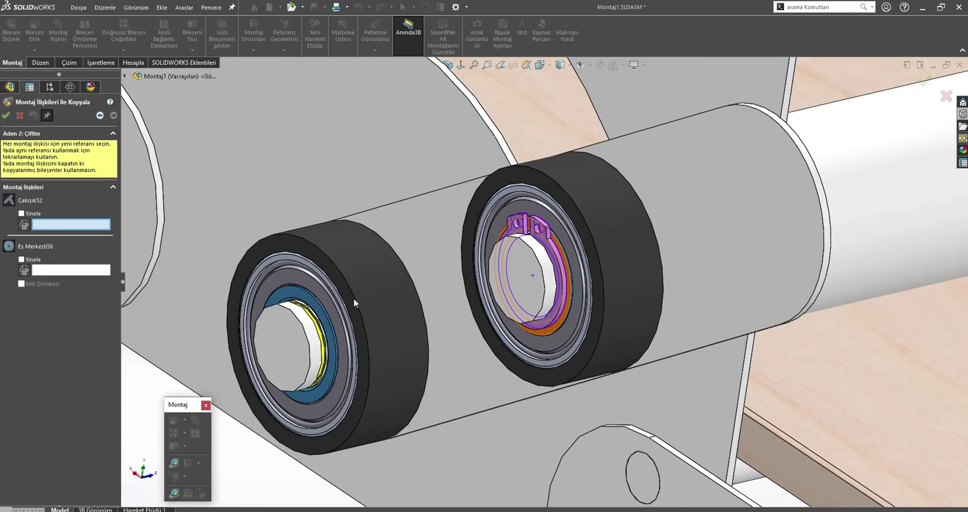
{"action": "scroll", "coordinate": [353, 299], "scroll_direction": "down", "scroll_amount": 6}
{"action": "left_click", "coordinate": [345, 256]}
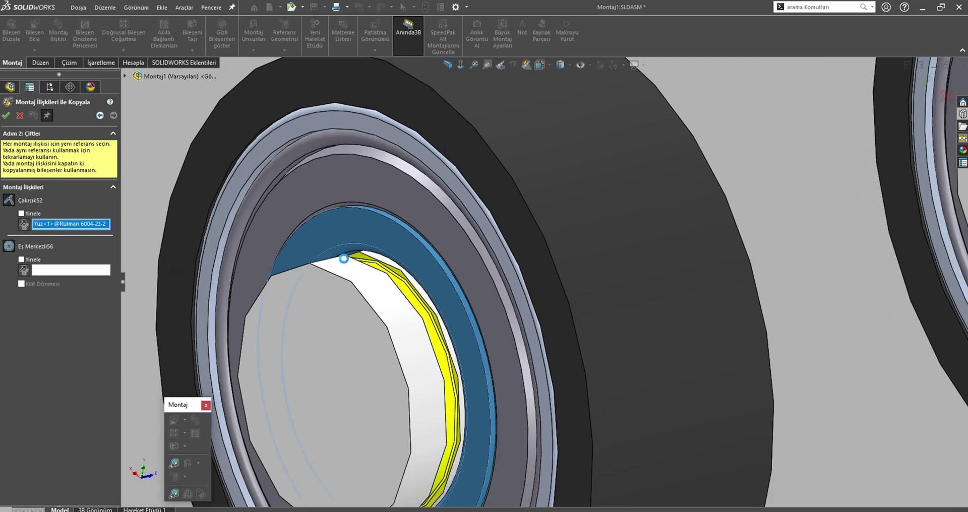
{"action": "left_click", "coordinate": [356, 276]}
{"action": "scroll", "coordinate": [416, 287], "scroll_direction": "up", "scroll_amount": 5}
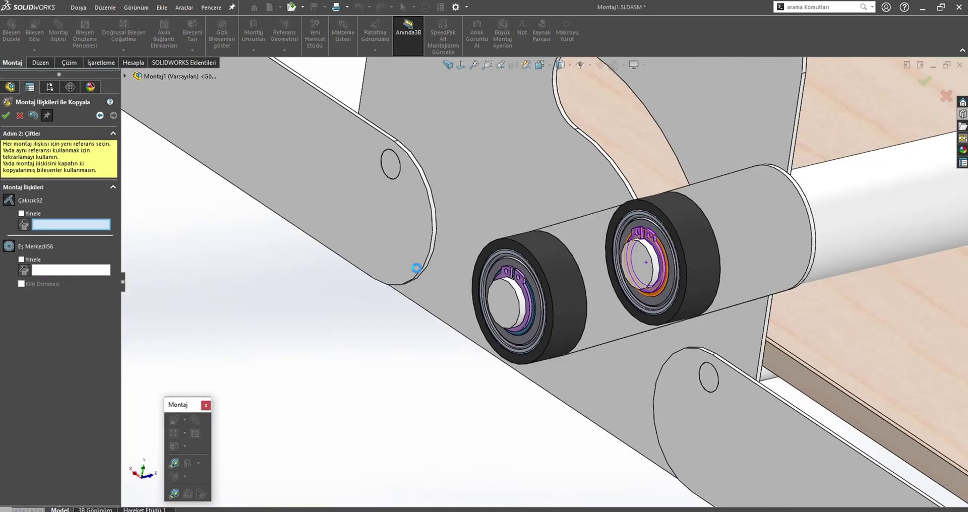
{"action": "right_click", "coordinate": [413, 280]}
{"action": "scroll", "coordinate": [411, 275], "scroll_direction": "up", "scroll_amount": 5}
Make the lower Parça7 gear independent and save it as Parça10.SLDPRT.
{"action": "middle_click_drag", "start_coordinate": [411, 270], "coordinate": [630, 293]}
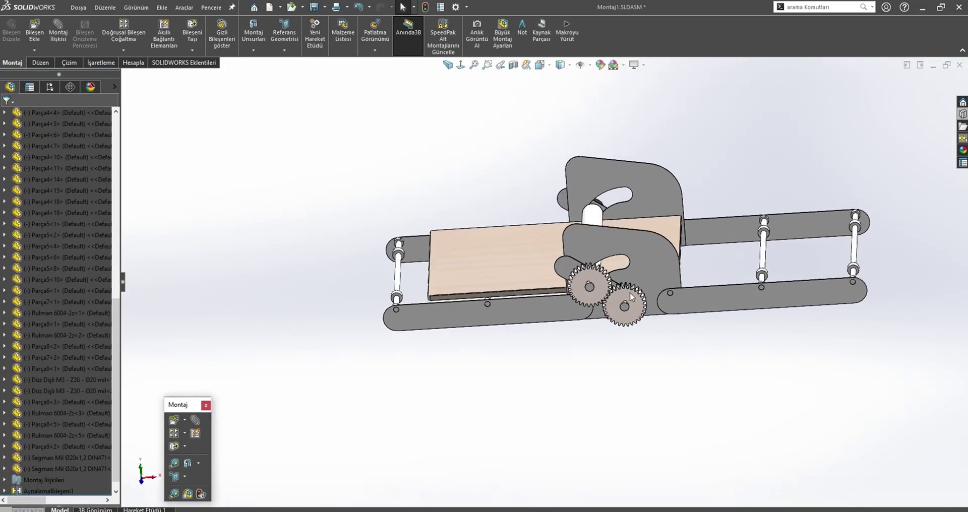
{"action": "scroll", "coordinate": [524, 266], "scroll_direction": "down", "scroll_amount": 5}
{"action": "mouse_move", "coordinate": [519, 284]}
{"action": "middle_mouse_down"}
{"action": "mouse_move", "coordinate": [516, 358]}
{"action": "mouse_move", "coordinate": [601, 362]}
{"action": "middle_mouse_up"}
{"action": "scroll", "coordinate": [591, 356], "scroll_direction": "down", "scroll_amount": 3}
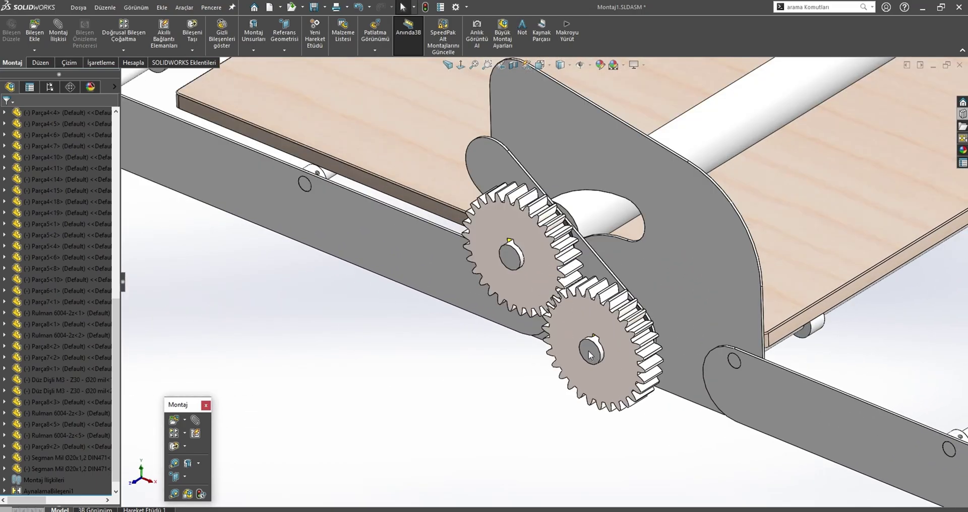
{"action": "right_click", "coordinate": [590, 356]}
{"action": "left_click", "coordinate": [630, 376]}
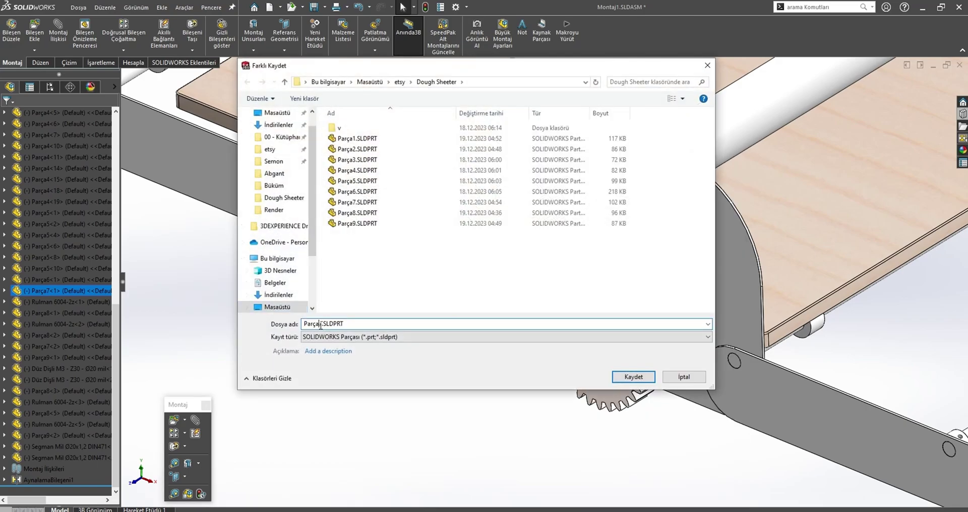
{"action": "type", "text": "10"}
{"action": "key", "text": "Return"}
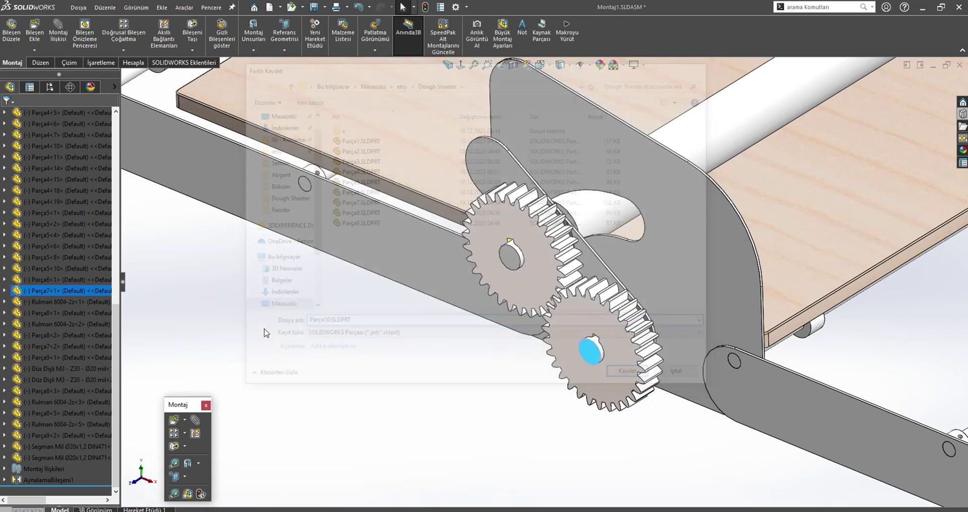
Select the shaft end face in the lower gear's bore and open Parça10 as its own part.
{"action": "scroll", "coordinate": [593, 349], "scroll_direction": "down", "scroll_amount": 5}
{"action": "left_click", "coordinate": [594, 350]}
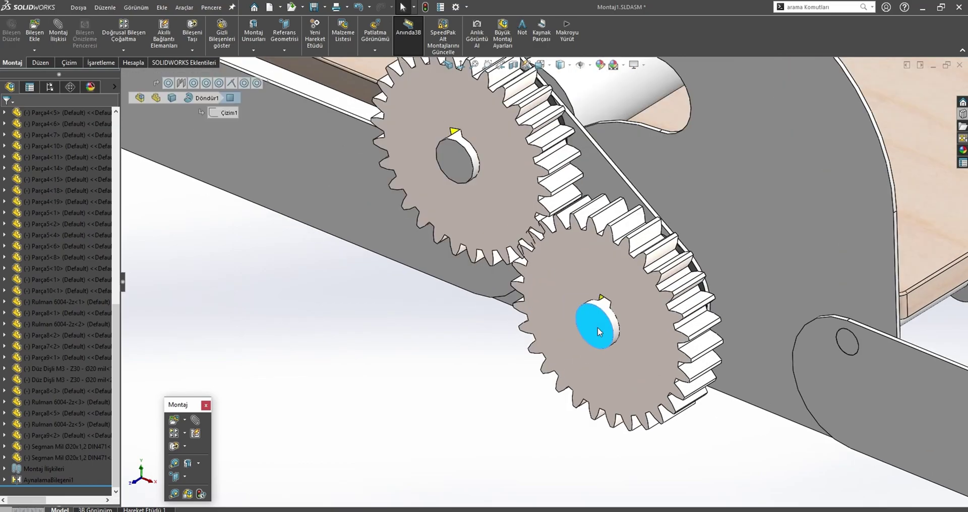
{"action": "scroll", "coordinate": [594, 349], "scroll_direction": "up", "scroll_amount": 5}
{"action": "mouse_move", "coordinate": [568, 302]}
{"action": "middle_mouse_down"}
{"action": "mouse_move", "coordinate": [533, 346]}
{"action": "mouse_move", "coordinate": [587, 265]}
{"action": "middle_mouse_up"}
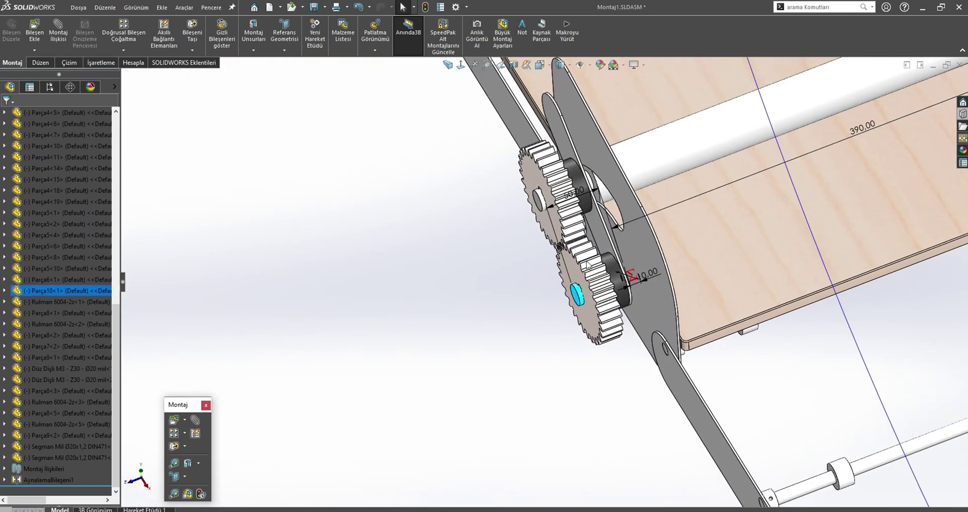
{"action": "left_click", "coordinate": [570, 198]}
{"action": "left_click", "coordinate": [578, 295]}
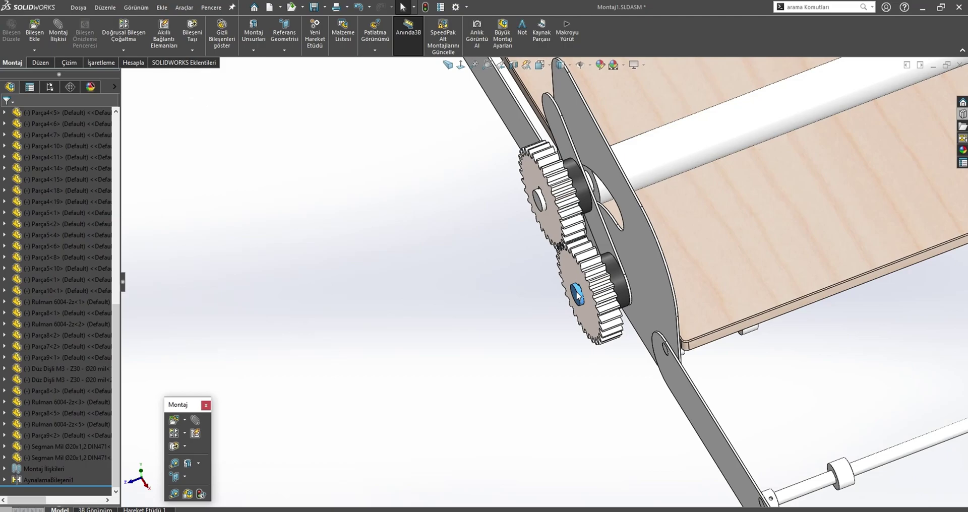
{"action": "scroll", "coordinate": [577, 297], "scroll_direction": "down", "scroll_amount": 2}
{"action": "left_click", "coordinate": [575, 295]}
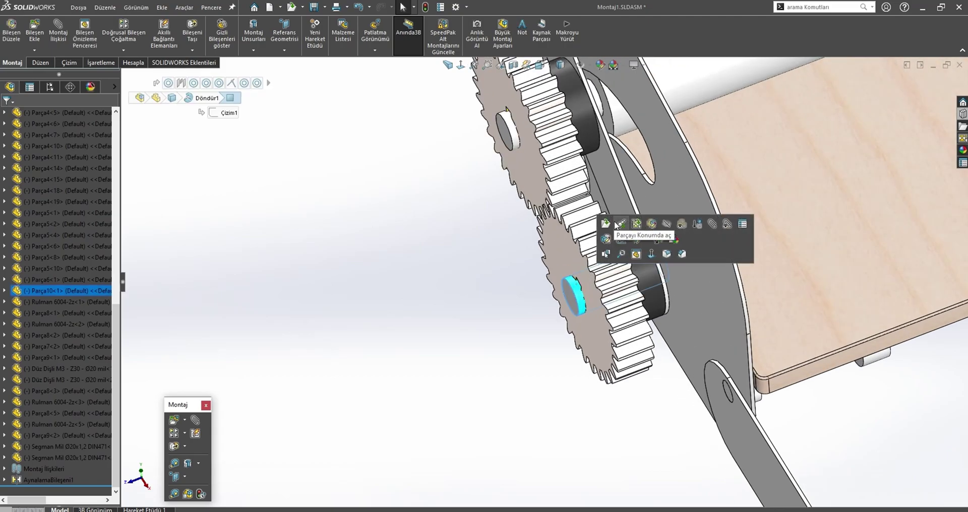
{"action": "scroll", "coordinate": [562, 261], "scroll_direction": "down", "scroll_amount": 2}
{"action": "left_click", "coordinate": [580, 247]}
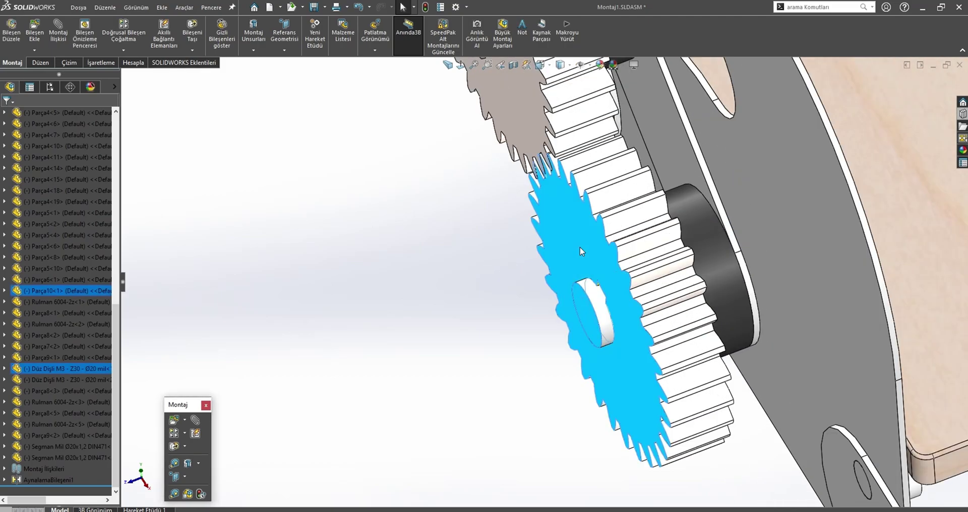
{"action": "key", "text": "Escape"}
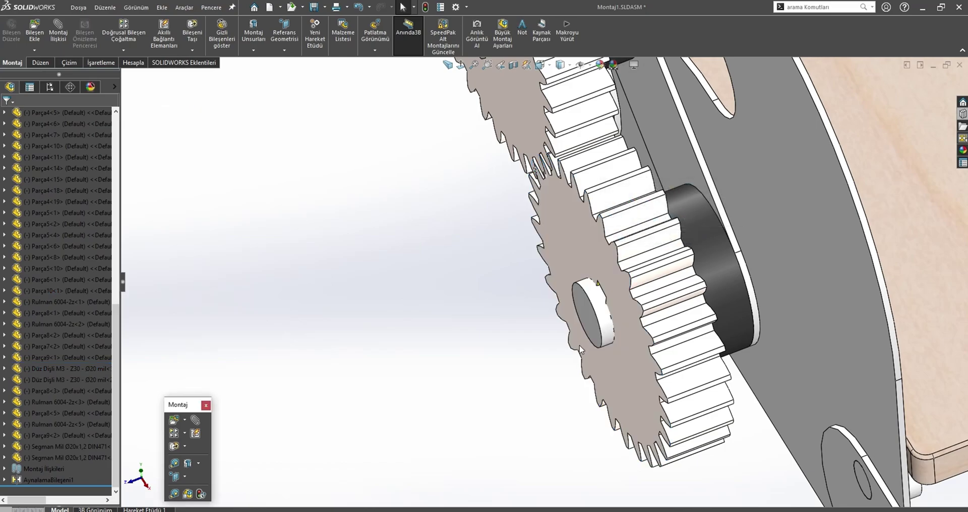
{"action": "left_click", "coordinate": [592, 322]}
{"action": "left_click", "coordinate": [634, 260]}
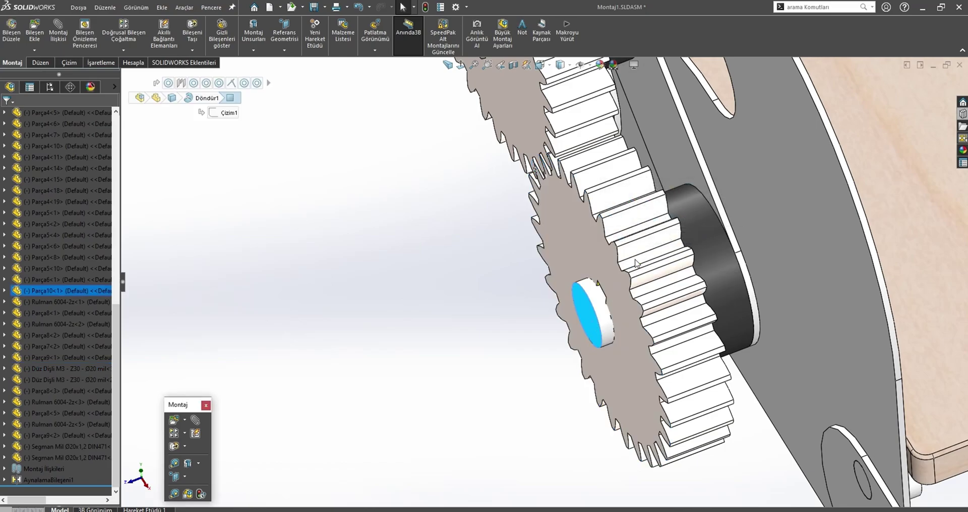
Change the Döndür1 stub length from 50 to 80, then go back to Montaj1.
{"action": "double_click", "coordinate": [318, 360]}
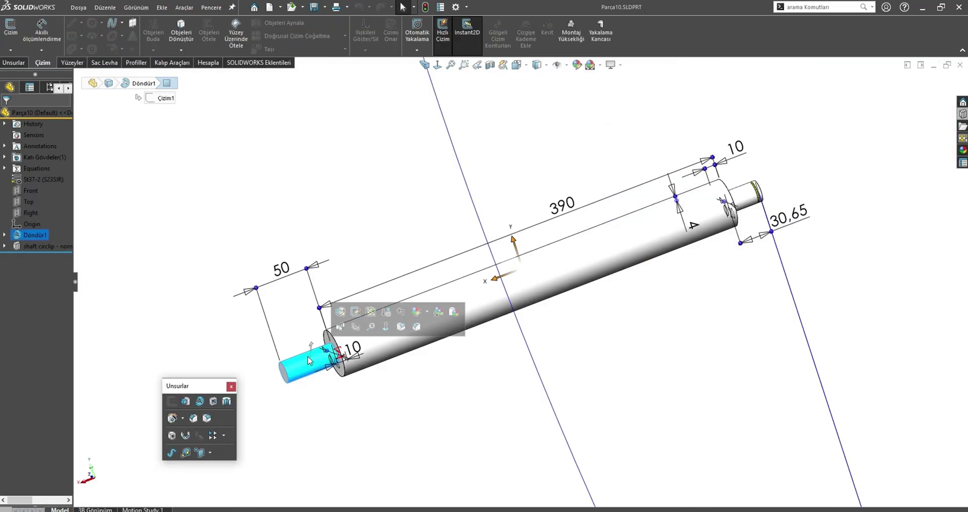
{"action": "double_click", "coordinate": [283, 268]}
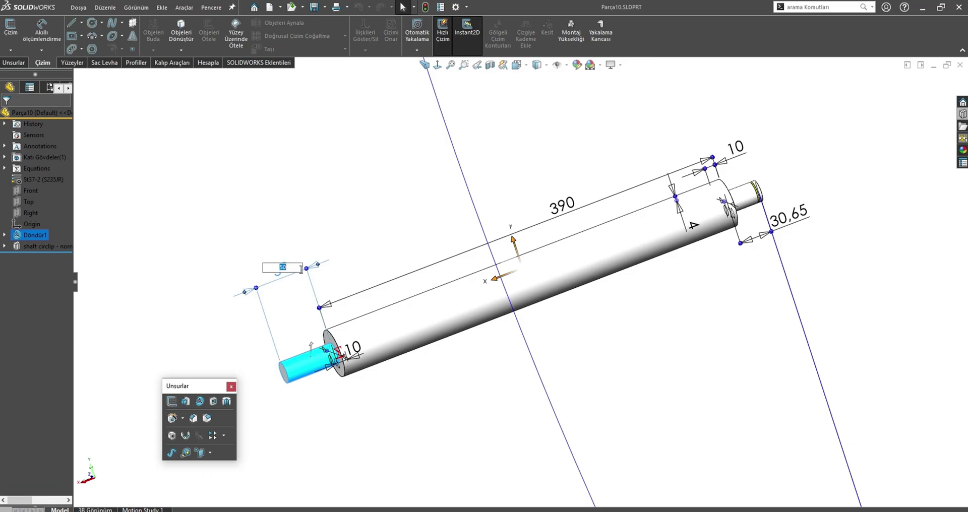
{"action": "type", "text": "80"}
{"action": "key", "text": "Return"}
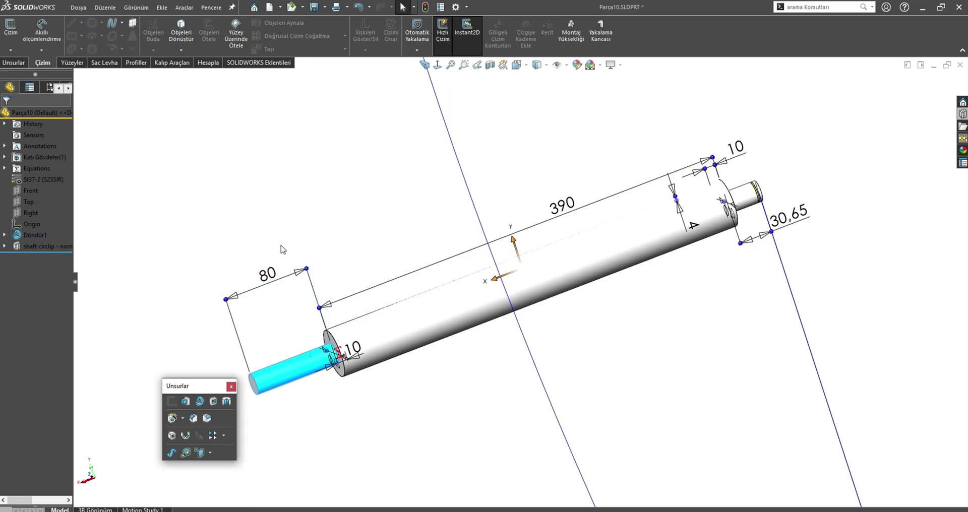
{"action": "left_click", "coordinate": [313, 245]}
{"action": "key", "text": "ctrl+Tab"}
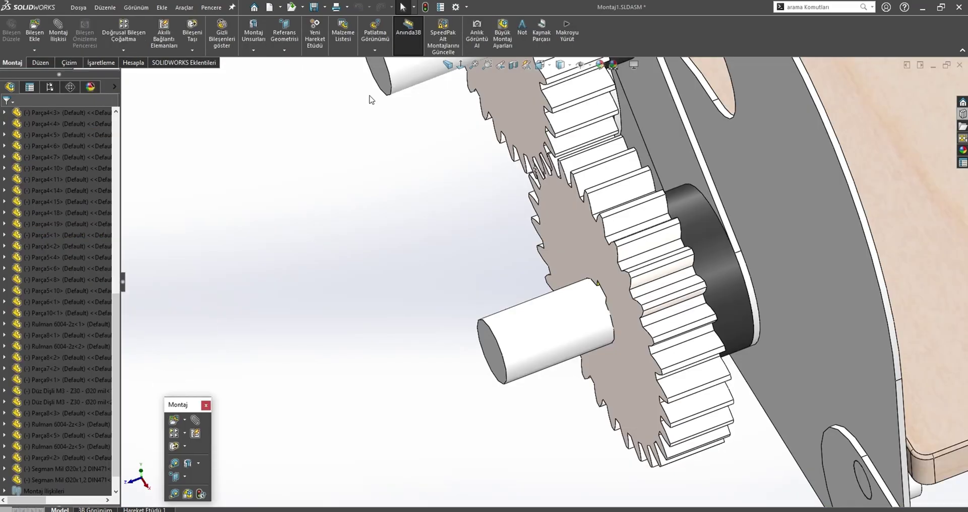
Select the long roller shaft Parça7-2 and show its mates with View Mates.
{"action": "scroll", "coordinate": [611, 335], "scroll_direction": "up", "scroll_amount": 5}
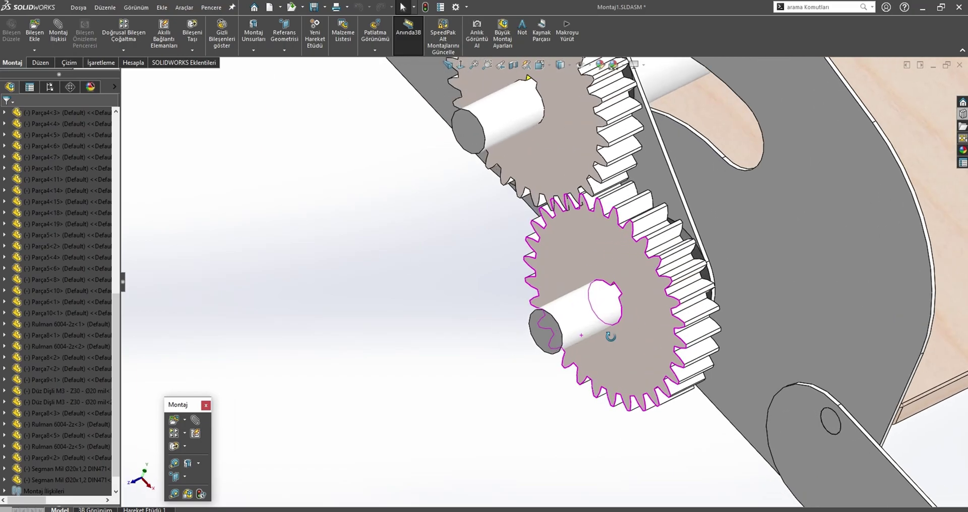
{"action": "scroll", "coordinate": [580, 303], "scroll_direction": "up", "scroll_amount": 3}
{"action": "scroll", "coordinate": [509, 230], "scroll_direction": "down", "scroll_amount": 8}
{"action": "left_click", "coordinate": [509, 230]}
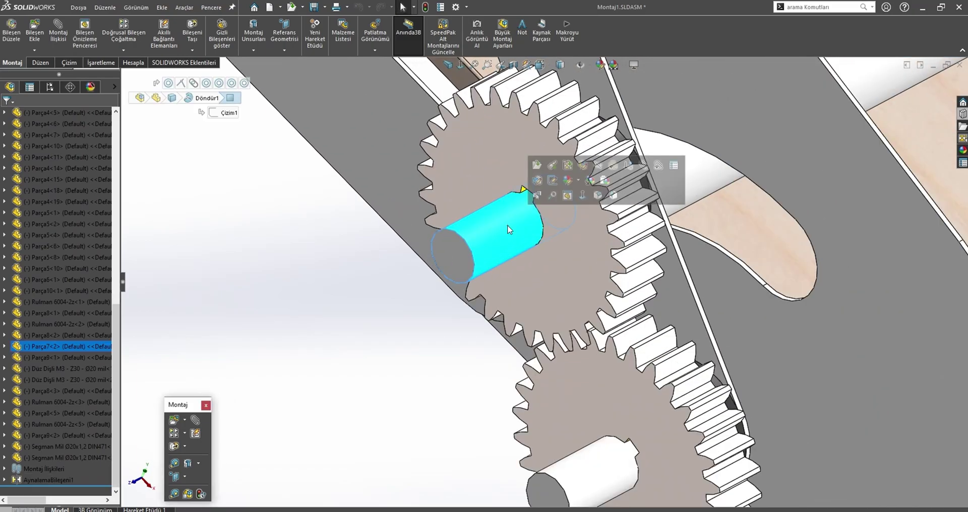
{"action": "left_click", "coordinate": [593, 479]}
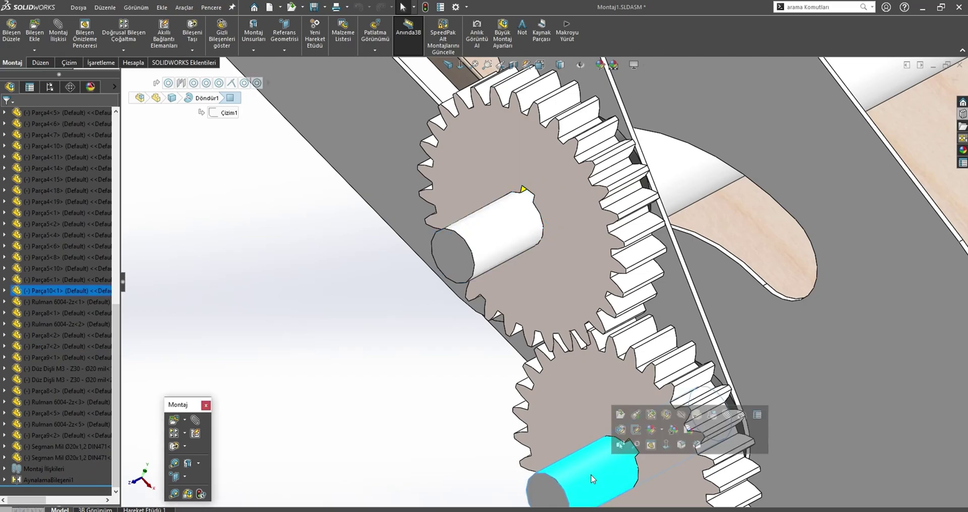
{"action": "scroll", "coordinate": [514, 238], "scroll_direction": "down", "scroll_amount": 5}
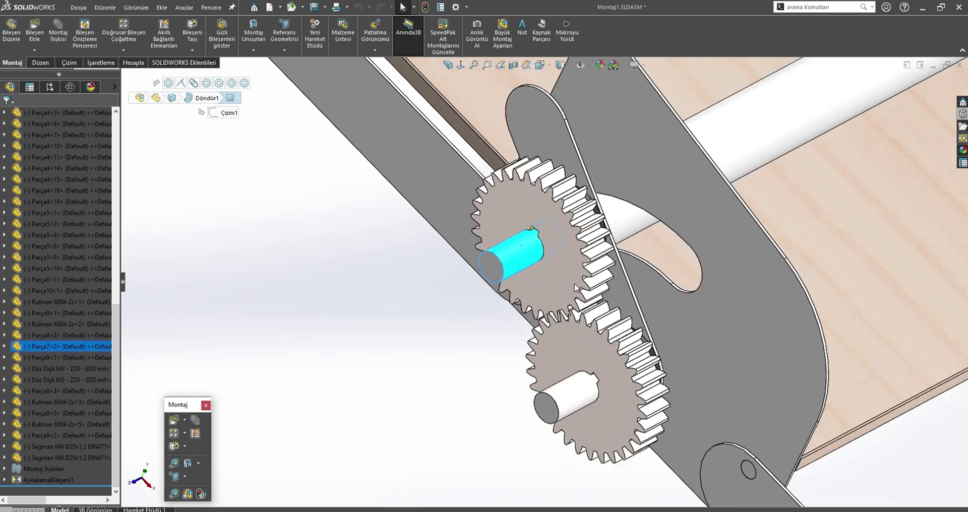
{"action": "mouse_move", "coordinate": [514, 238]}
{"action": "middle_mouse_down"}
{"action": "mouse_move", "coordinate": [619, 303]}
{"action": "mouse_move", "coordinate": [551, 270]}
{"action": "mouse_move", "coordinate": [540, 330]}
{"action": "middle_mouse_up"}
{"action": "scroll", "coordinate": [619, 303], "scroll_direction": "down", "scroll_amount": 5}
{"action": "scroll", "coordinate": [605, 259], "scroll_direction": "down", "scroll_amount": 4}
{"action": "left_click", "coordinate": [562, 252]}
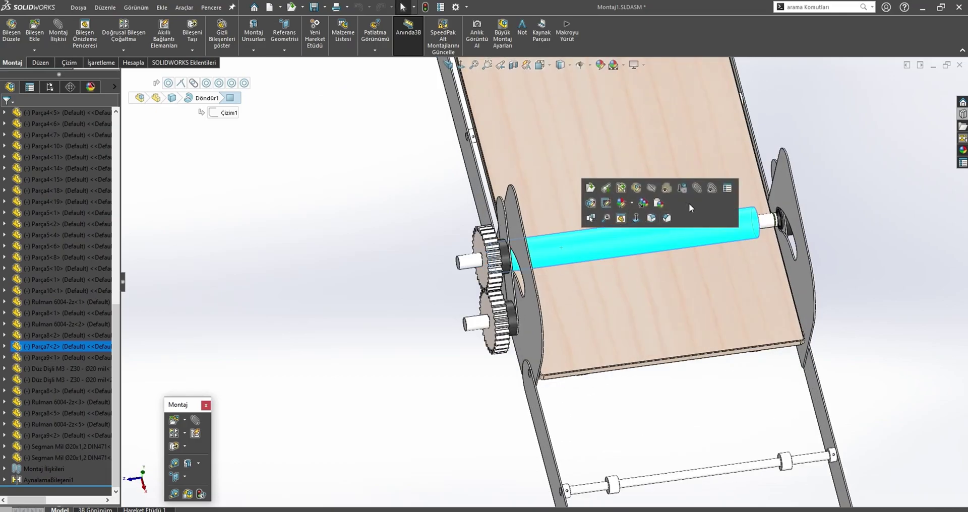
{"action": "left_click", "coordinate": [712, 188]}
{"action": "mouse_move", "coordinate": [45, 93]}
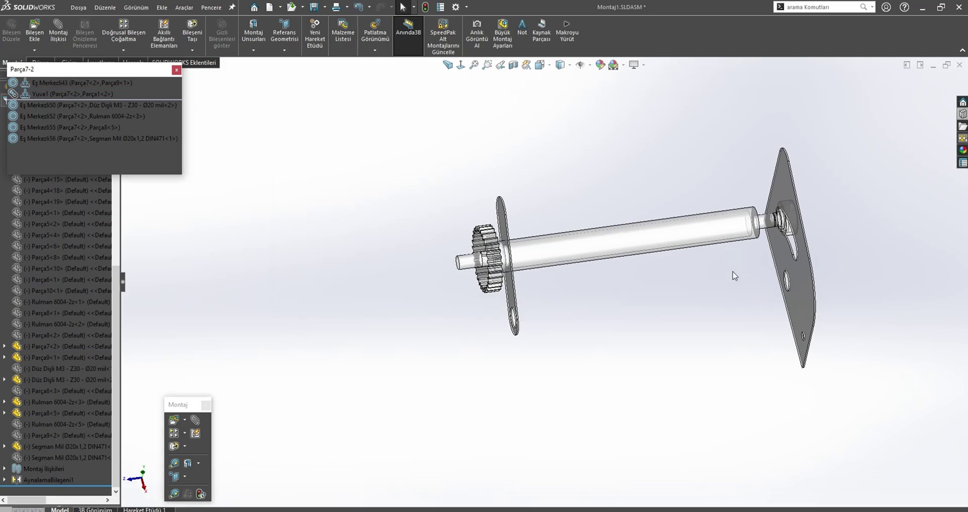
Close the Parça7-2 mates list and inspect the upper and lower bearing shaft ends.
{"action": "left_click", "coordinate": [729, 223]}
{"action": "scroll", "coordinate": [729, 222], "scroll_direction": "down", "scroll_amount": 3}
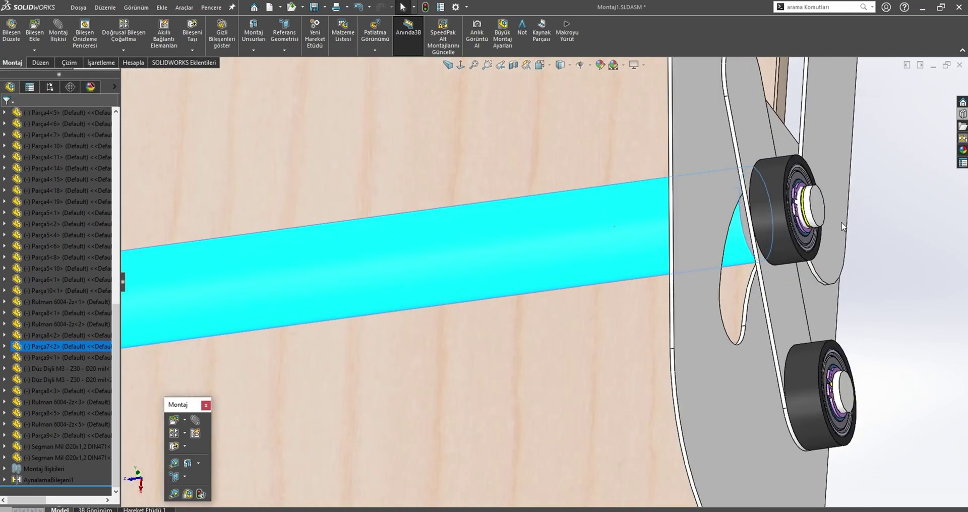
{"action": "scroll", "coordinate": [730, 222], "scroll_direction": "down", "scroll_amount": 2}
{"action": "left_click", "coordinate": [776, 214]}
{"action": "left_click", "coordinate": [826, 441], "text": "ctrl"}
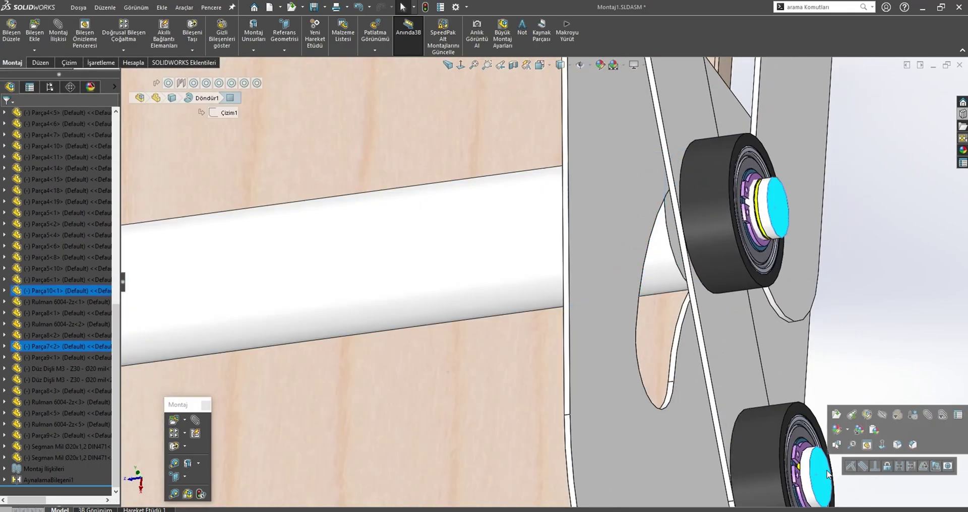
{"action": "key", "text": "Escape"}
Orbit to a near top-down view, then around to the gear end's upper hub.
{"action": "scroll", "coordinate": [642, 324], "scroll_direction": "up", "scroll_amount": 5}
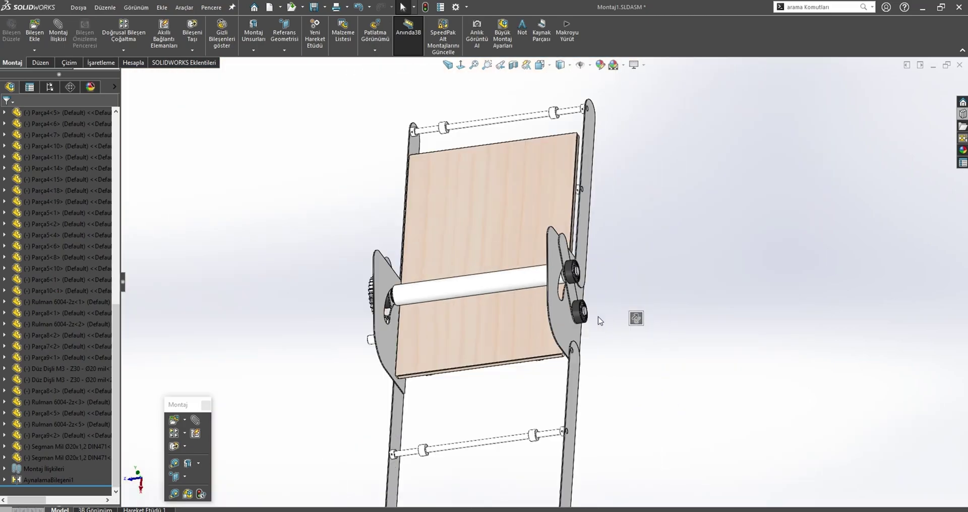
{"action": "middle_click_drag", "start_coordinate": [598, 318], "coordinate": [445, 312]}
{"action": "scroll", "coordinate": [445, 312], "scroll_direction": "down", "scroll_amount": 3}
{"action": "mouse_move", "coordinate": [522, 339]}
{"action": "middle_mouse_down"}
{"action": "mouse_move", "coordinate": [490, 411]}
{"action": "mouse_move", "coordinate": [474, 412]}
{"action": "mouse_move", "coordinate": [507, 410]}
{"action": "middle_mouse_up"}
{"action": "scroll", "coordinate": [476, 413], "scroll_direction": "up", "scroll_amount": 3}
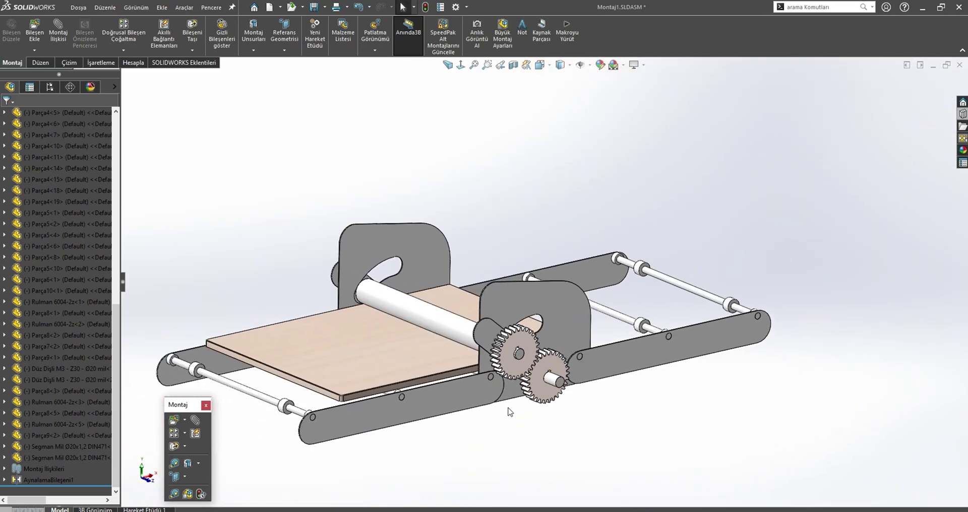
{"action": "scroll", "coordinate": [506, 409], "scroll_direction": "down", "scroll_amount": 5}
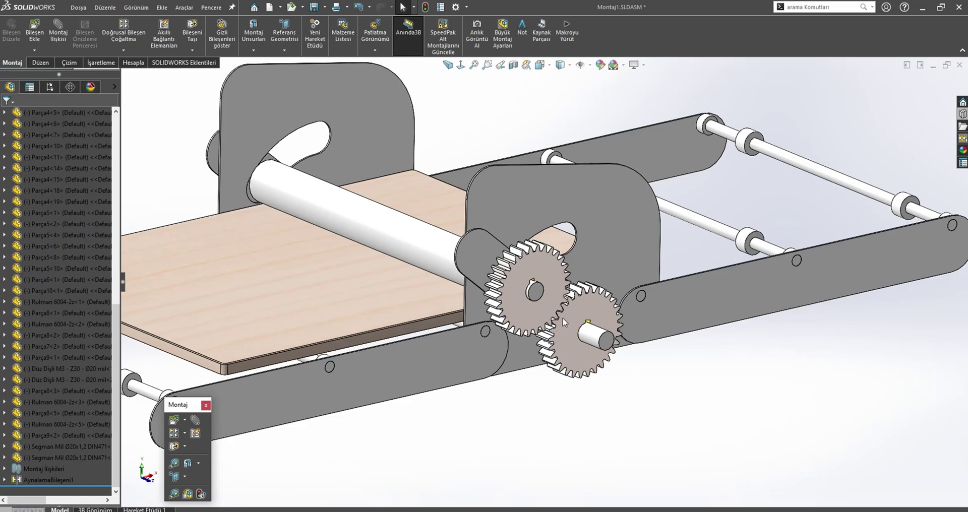
{"action": "middle_click_drag", "start_coordinate": [564, 323], "coordinate": [541, 375]}
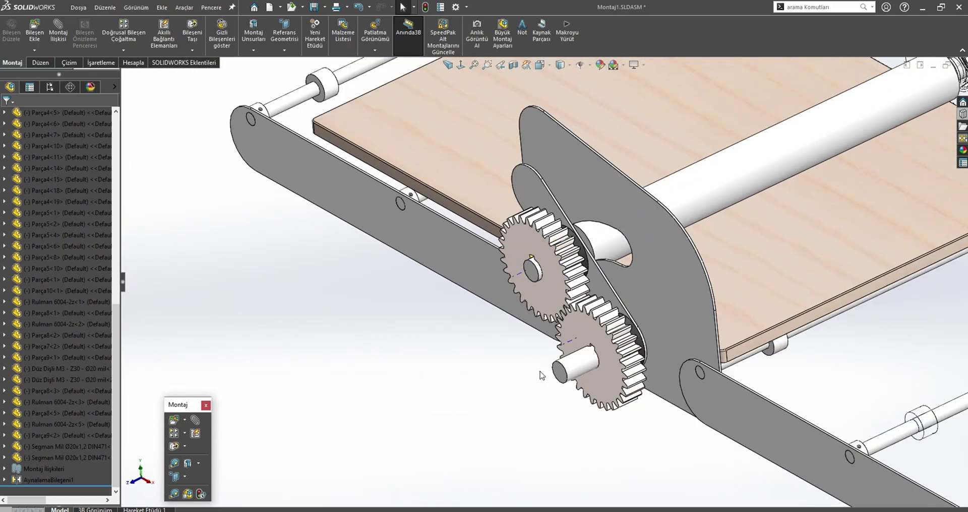
{"action": "scroll", "coordinate": [534, 274], "scroll_direction": "down", "scroll_amount": 3}
{"action": "scroll", "coordinate": [534, 274], "scroll_direction": "down", "scroll_amount": 4}
{"action": "left_click", "coordinate": [541, 304]}
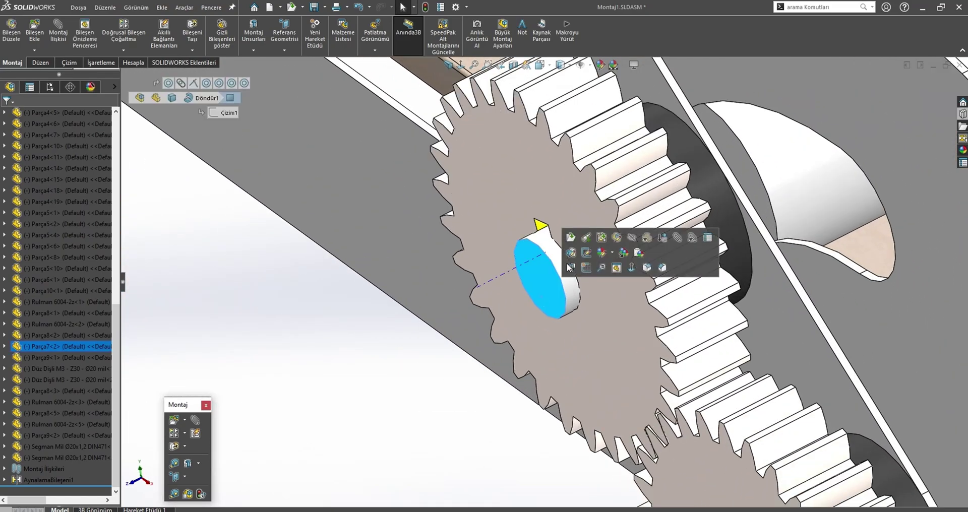
Open the roller shaft Parça7.SLDPRT from the upper gear hub's shaft face.
{"action": "left_click", "coordinate": [587, 237]}
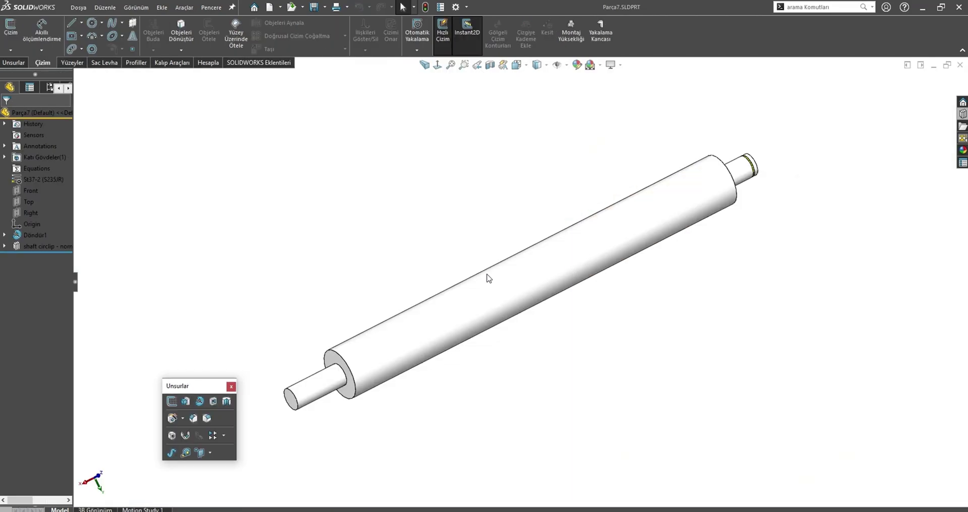
{"action": "key", "text": "ctrl+Tab"}
{"action": "mouse_move", "coordinate": [627, 205]}
{"action": "middle_mouse_down"}
{"action": "mouse_move", "coordinate": [676, 191]}
{"action": "mouse_move", "coordinate": [560, 292]}
{"action": "middle_mouse_up"}
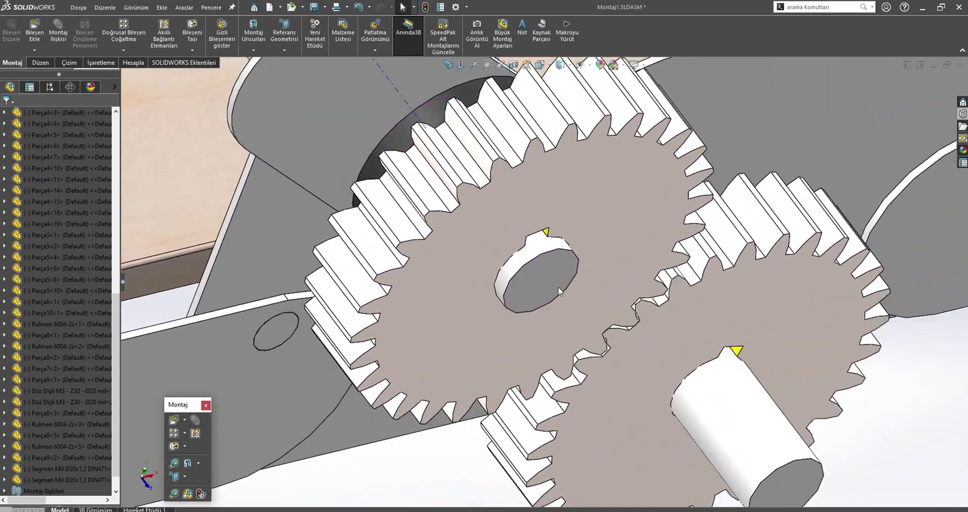
{"action": "left_click", "coordinate": [558, 292]}
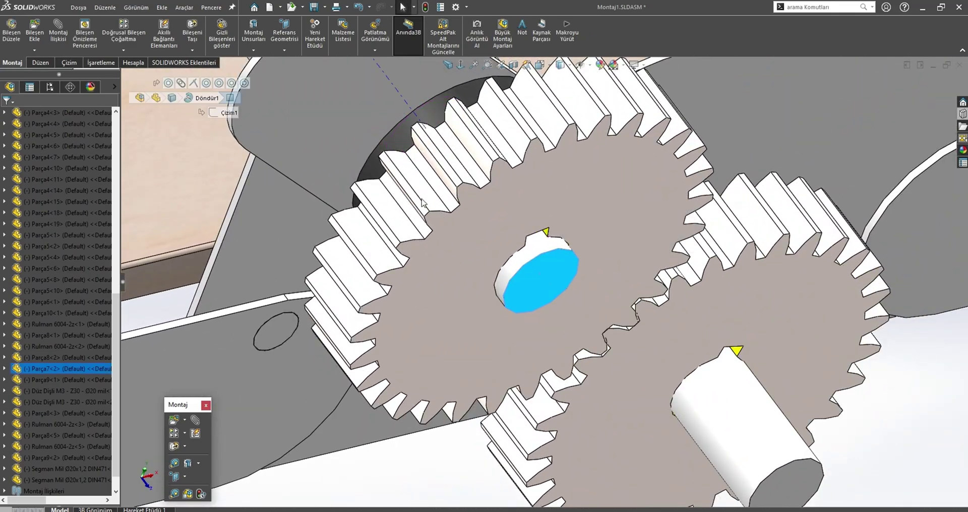
{"action": "middle_click_drag", "start_coordinate": [422, 203], "coordinate": [559, 291]}
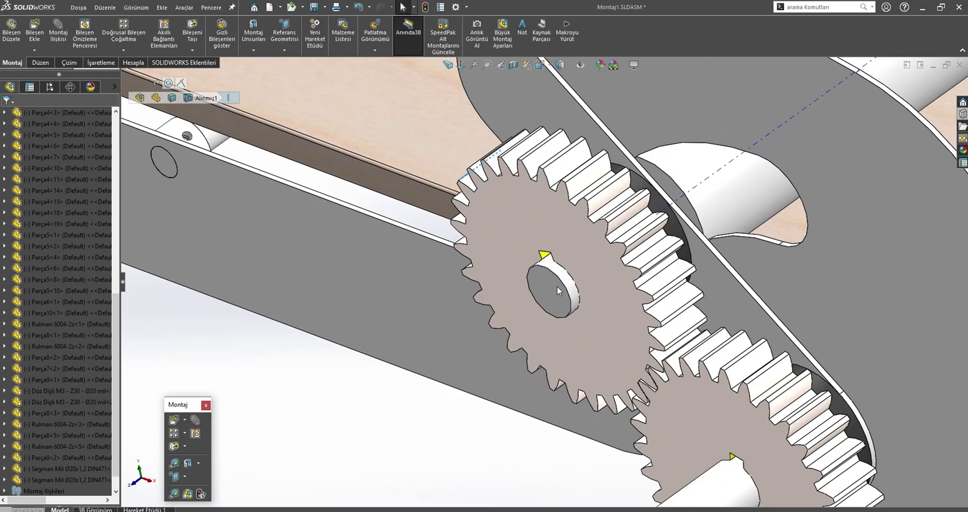
{"action": "left_click", "coordinate": [539, 288]}
{"action": "left_click", "coordinate": [584, 231]}
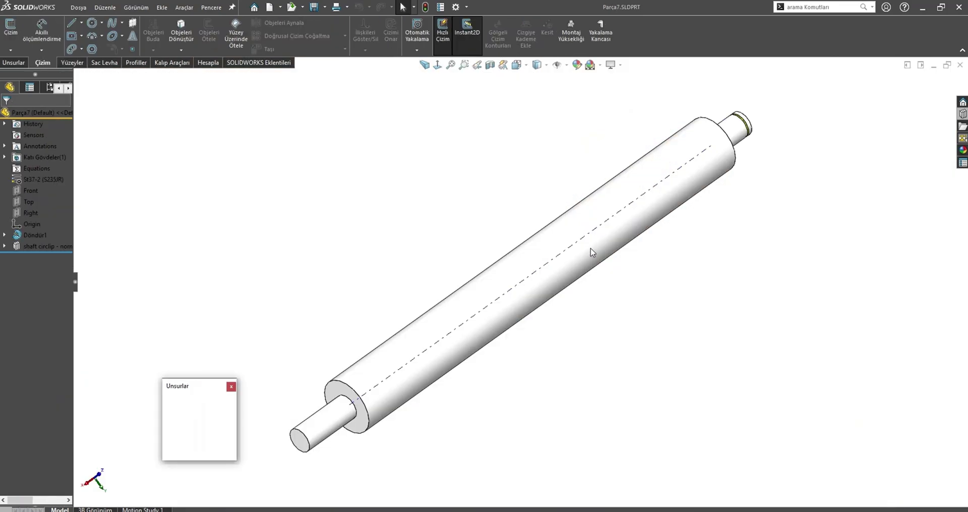
{"action": "scroll", "coordinate": [323, 322], "scroll_direction": "up", "scroll_amount": 3}
{"action": "scroll", "coordinate": [411, 347], "scroll_direction": "down", "scroll_amount": 5}
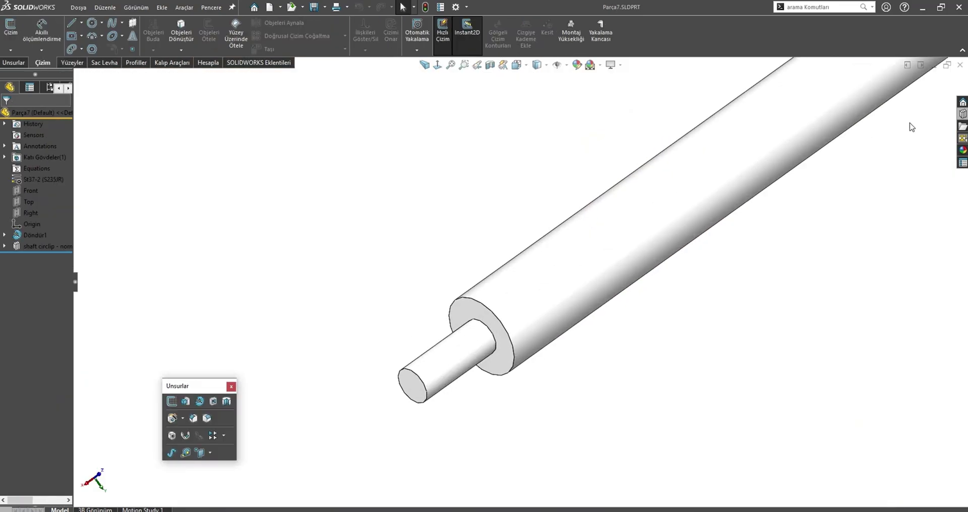
Add a Ø20 x 1.2 shaft circlip groove from the Design Library to the shaft end.
{"action": "left_click", "coordinate": [961, 115]}
{"action": "mouse_move", "coordinate": [830, 221]}
{"action": "left_mouse_down"}
{"action": "mouse_move", "coordinate": [431, 379]}
{"action": "mouse_move", "coordinate": [434, 360]}
{"action": "left_mouse_up"}
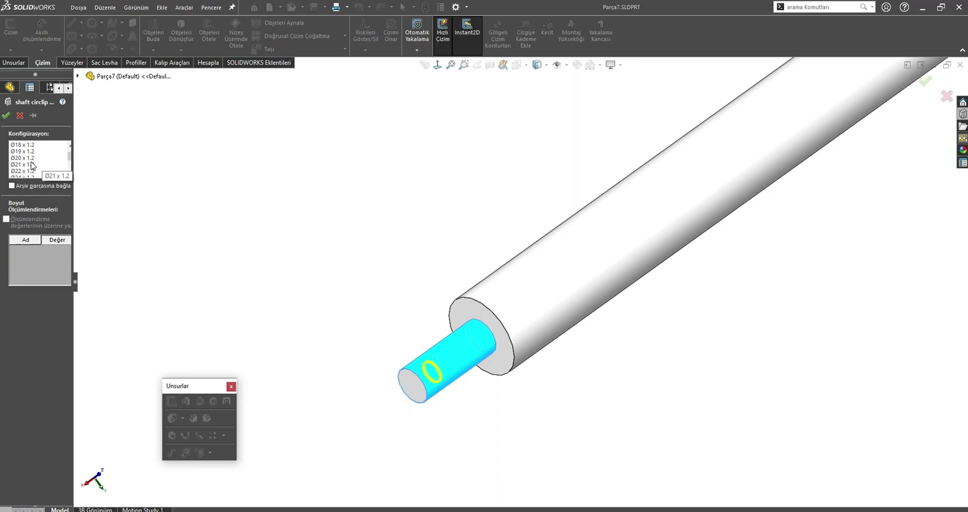
{"action": "left_click", "coordinate": [7, 114]}
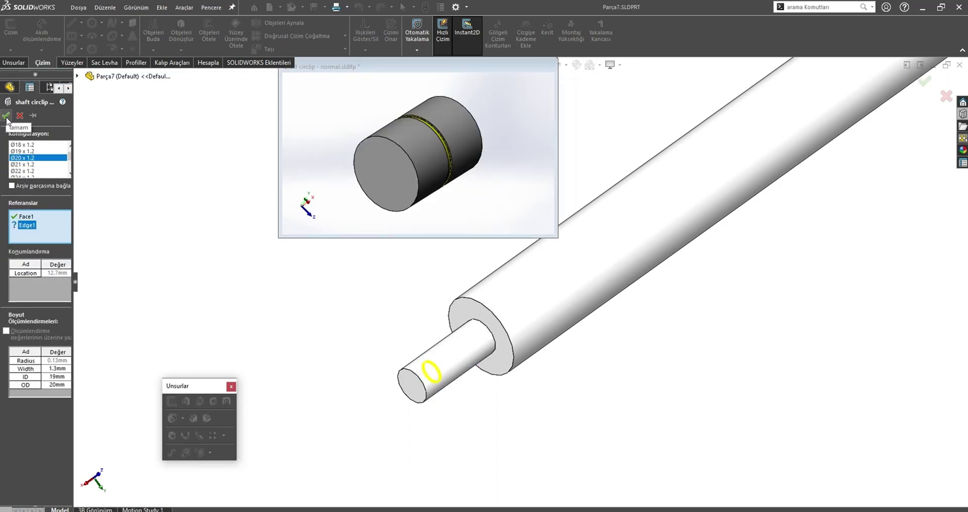
{"action": "key", "text": "Return"}
{"action": "double_click", "coordinate": [56, 258]}
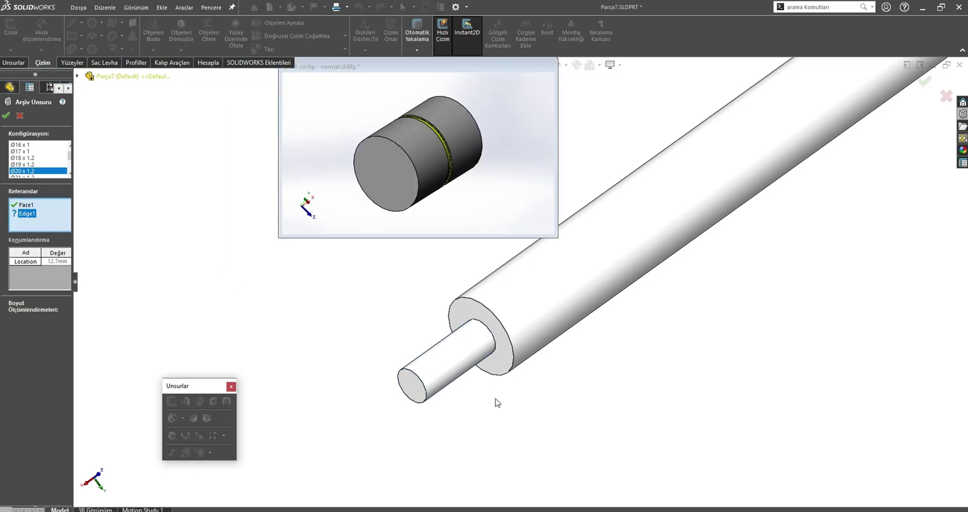
{"action": "left_click", "coordinate": [414, 379]}
{"action": "right_click", "coordinate": [414, 379]}
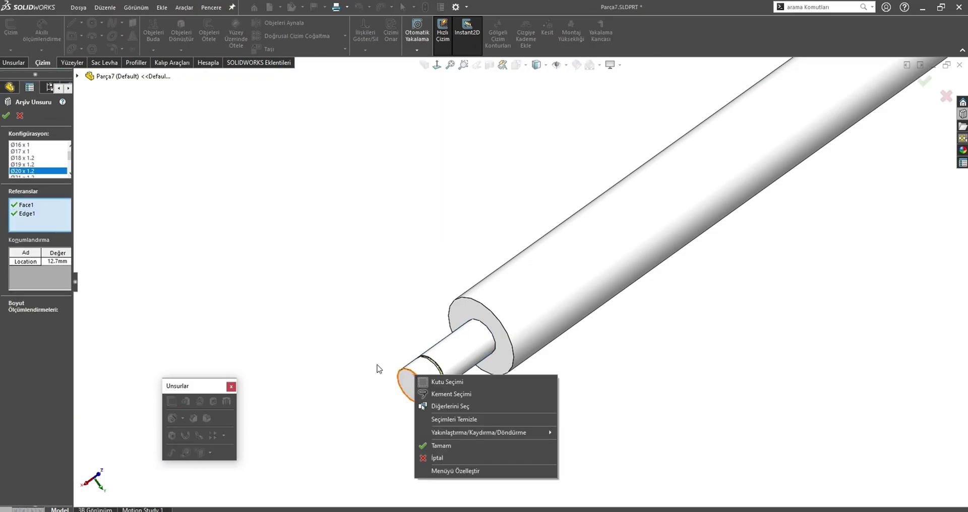
{"action": "left_click", "coordinate": [431, 444]}
Set the groove's distance from the shaft end to 4, then 3, and return to Montaj1.
{"action": "mouse_move", "coordinate": [470, 359]}
{"action": "middle_mouse_down"}
{"action": "mouse_move", "coordinate": [356, 320]}
{"action": "mouse_move", "coordinate": [357, 374]}
{"action": "middle_mouse_up"}
{"action": "left_click", "coordinate": [442, 323]}
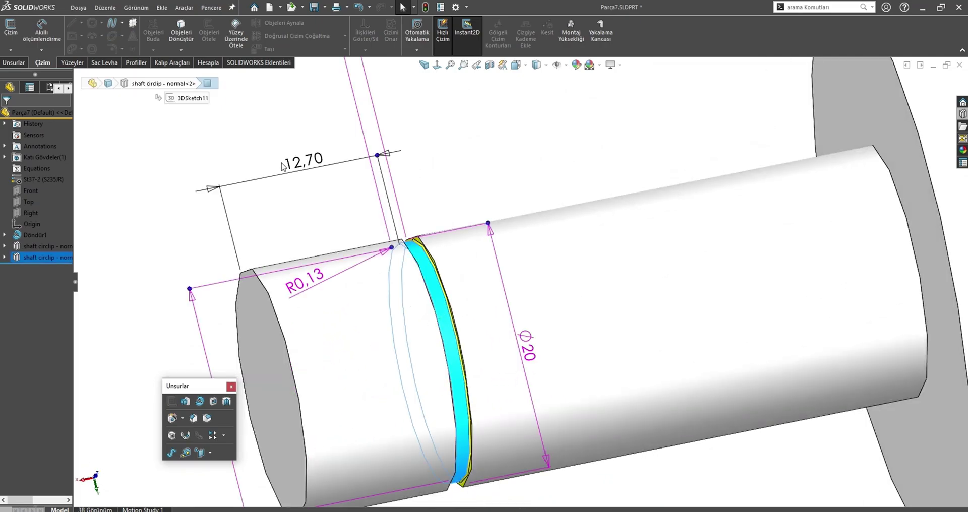
{"action": "type", "text": "4"}
{"action": "key", "text": "Return"}
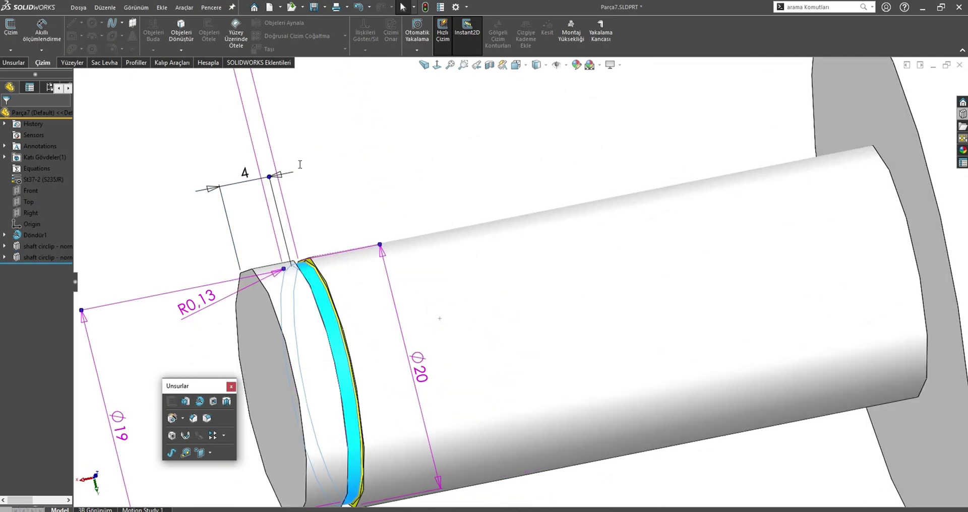
{"action": "left_click", "coordinate": [248, 174]}
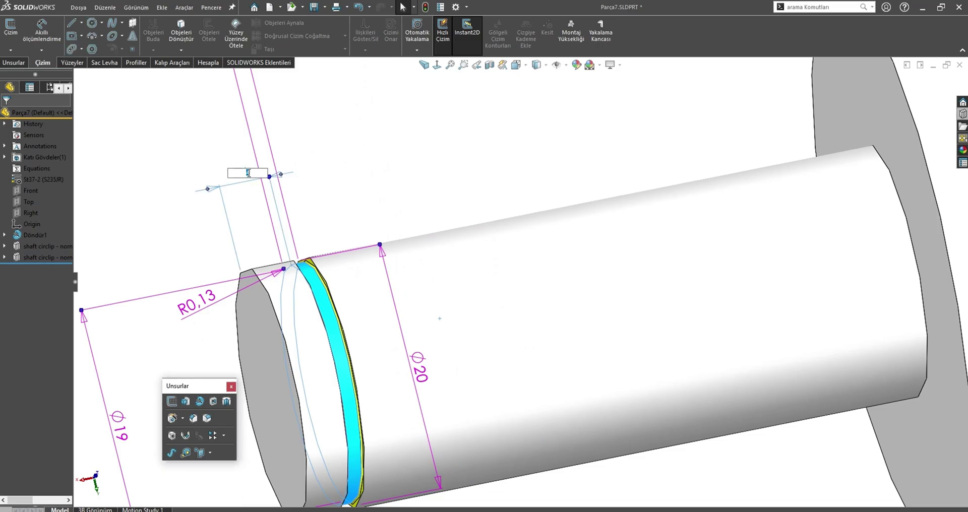
{"action": "type", "text": "3"}
{"action": "key", "text": "Return"}
{"action": "left_click", "coordinate": [398, 174]}
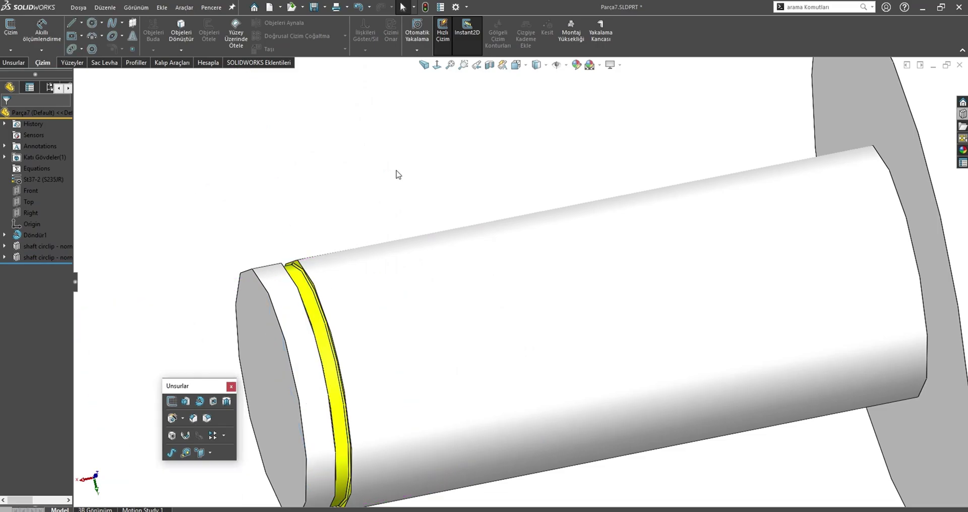
{"action": "key", "text": "ctrl+Tab"}
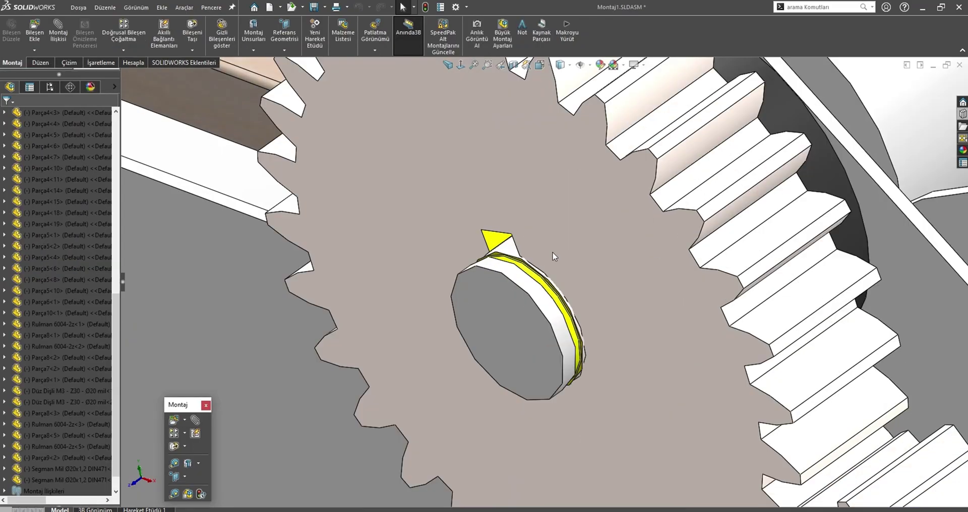
Edit the groove's Location@Groove Sketch1 dimension to 3.00 mm and rebuild.
{"action": "scroll", "coordinate": [554, 257], "scroll_direction": "down", "scroll_amount": 3}
{"action": "left_click", "coordinate": [393, 244]}
{"action": "left_click", "coordinate": [382, 238], "text": "ctrl"}
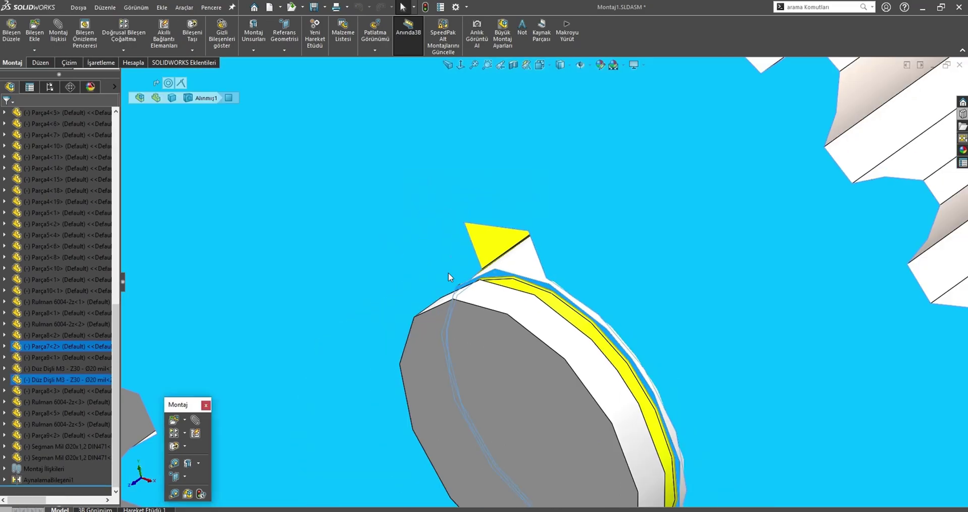
{"action": "middle_click_drag", "start_coordinate": [448, 273], "coordinate": [519, 275]}
{"action": "key", "text": "Escape"}
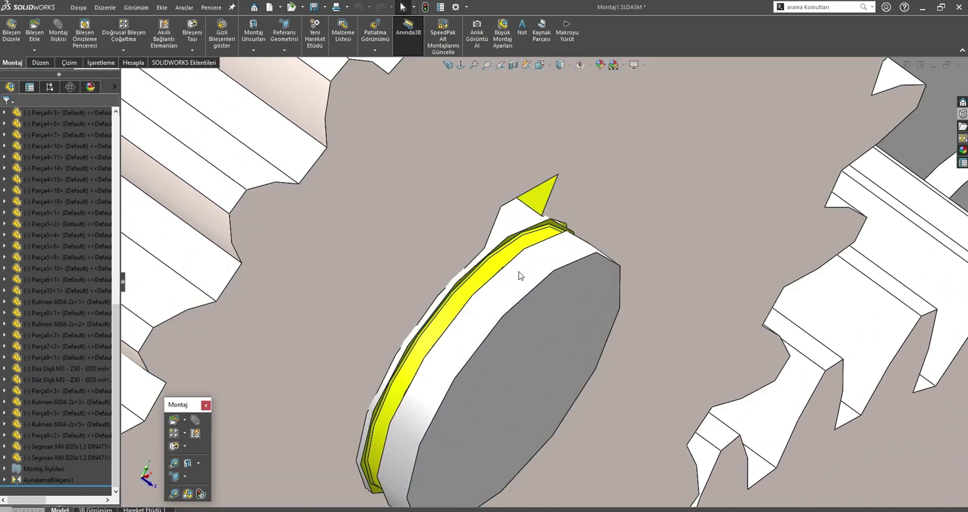
{"action": "double_click", "coordinate": [505, 265]}
{"action": "middle_click_drag", "start_coordinate": [505, 266], "coordinate": [492, 259]}
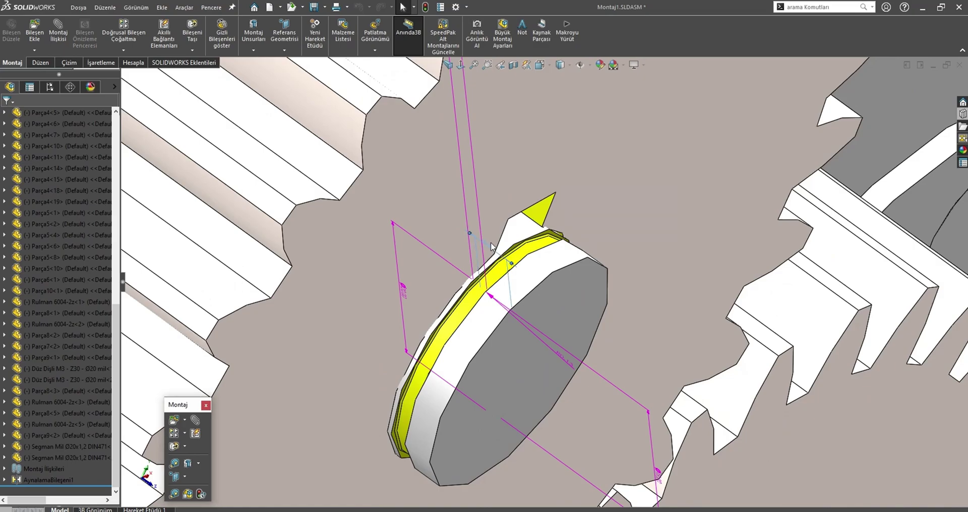
{"action": "double_click", "coordinate": [489, 258]}
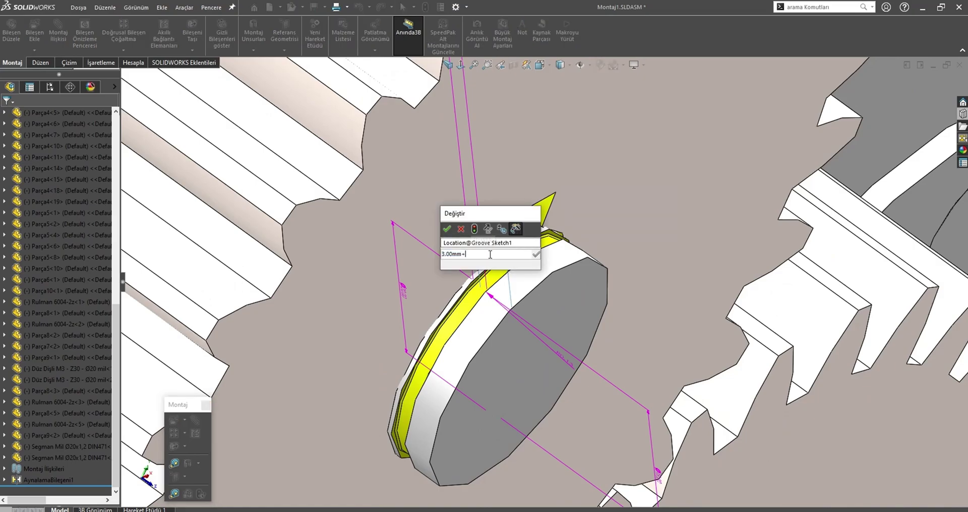
{"action": "key", "text": "Return"}
Orbit out to view the shafts, plate, gears and bearing snap ring.
{"action": "scroll", "coordinate": [490, 258], "scroll_direction": "up", "scroll_amount": 6}
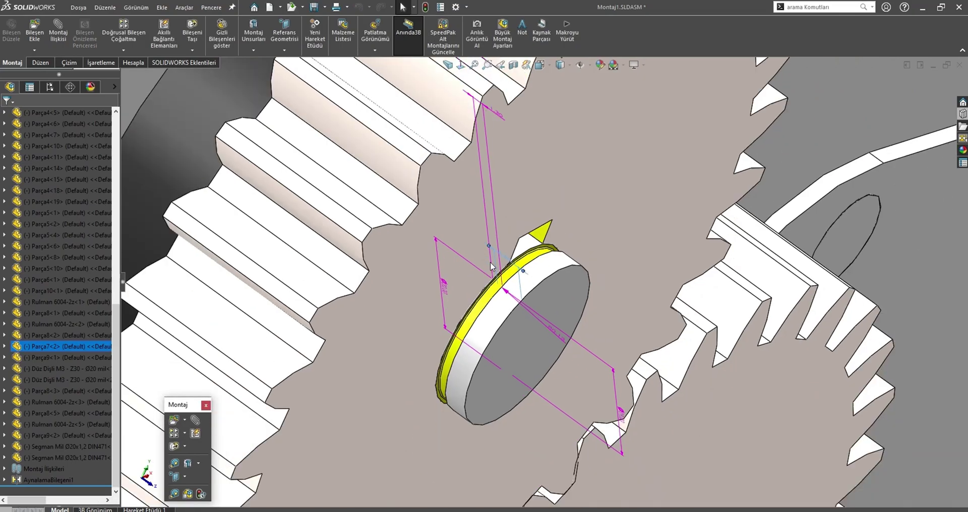
{"action": "mouse_move", "coordinate": [492, 267]}
{"action": "middle_mouse_down"}
{"action": "mouse_move", "coordinate": [557, 270]}
{"action": "mouse_move", "coordinate": [314, 287]}
{"action": "middle_mouse_up"}
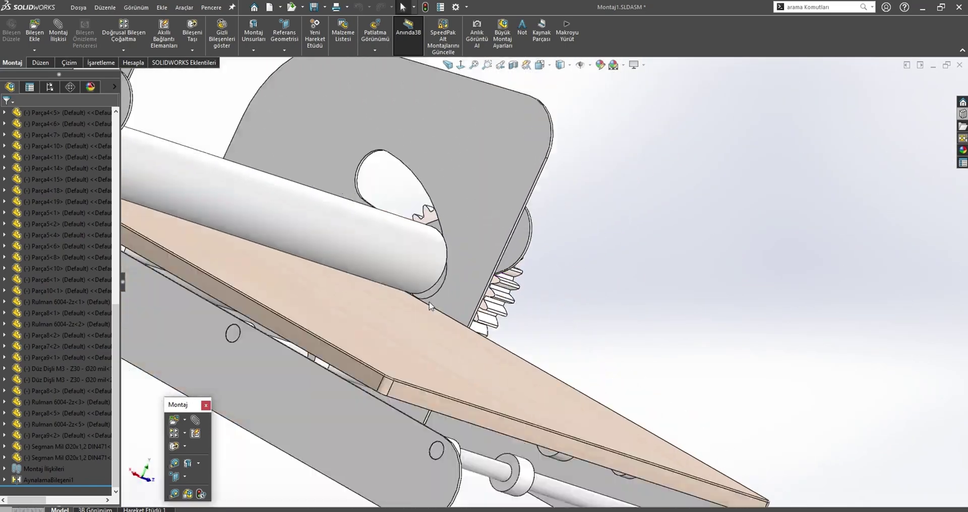
{"action": "scroll", "coordinate": [302, 209], "scroll_direction": "down", "scroll_amount": 6}
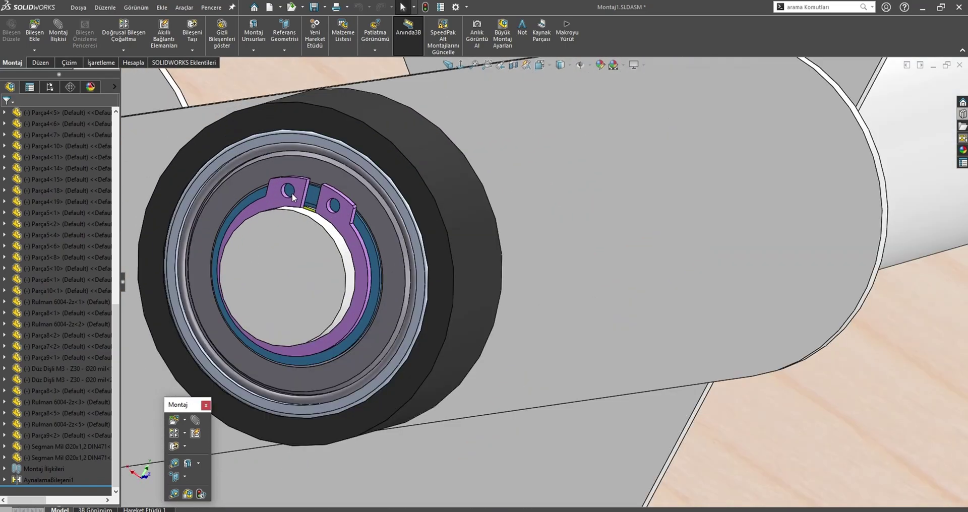
{"action": "left_click", "coordinate": [292, 193]}
{"action": "scroll", "coordinate": [538, 302], "scroll_direction": "up", "scroll_amount": 10}
{"action": "middle_click_drag", "start_coordinate": [656, 282], "coordinate": [797, 277]}
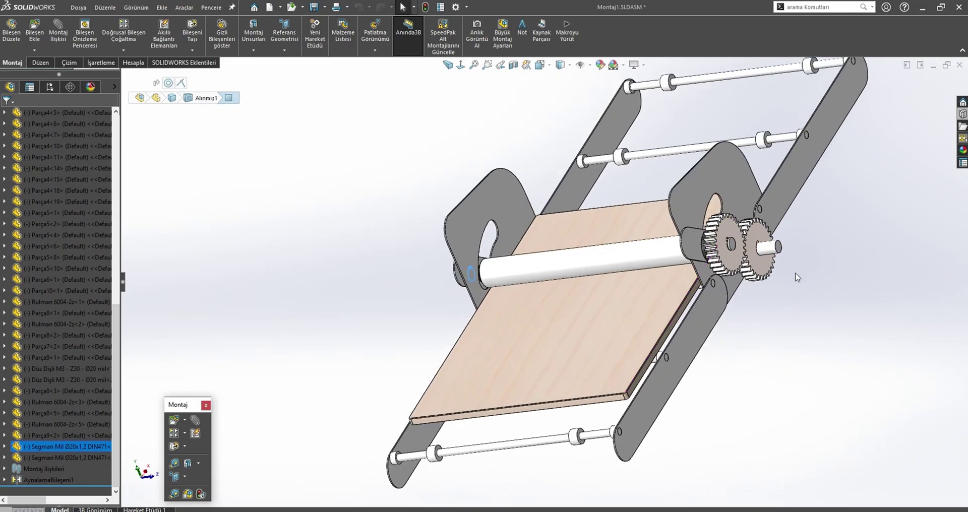
{"action": "scroll", "coordinate": [796, 278], "scroll_direction": "down", "scroll_amount": 5}
Add another copy of the Ø20 Segman Mil snap ring to the assembly.
{"action": "left_click", "coordinate": [22, 435]}
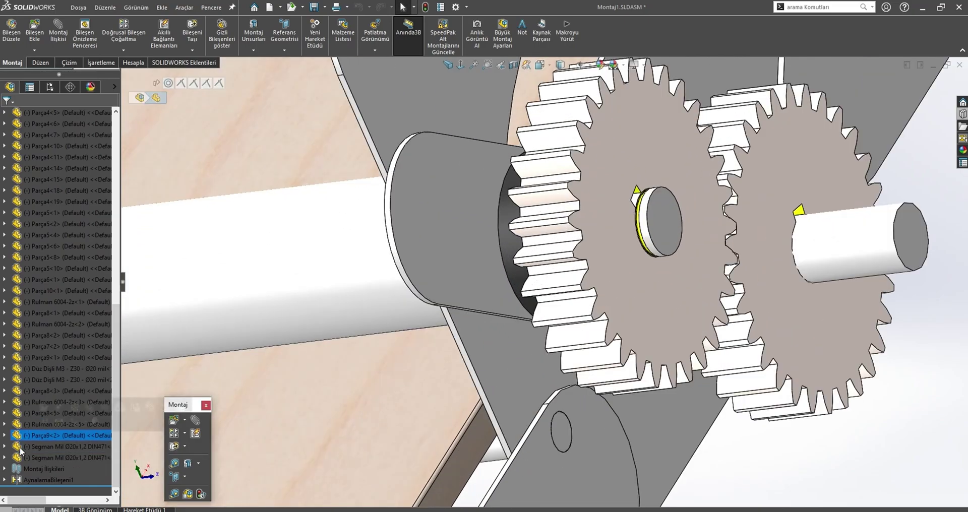
{"action": "left_click_drag", "start_coordinate": [22, 448], "coordinate": [856, 446]}
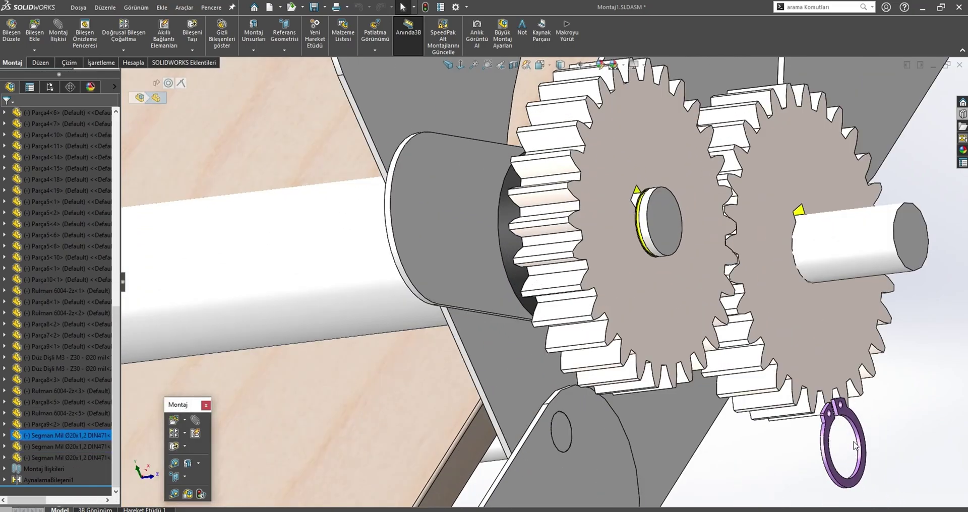
{"action": "left_click", "coordinate": [855, 422]}
{"action": "scroll", "coordinate": [630, 247], "scroll_direction": "down", "scroll_amount": 3}
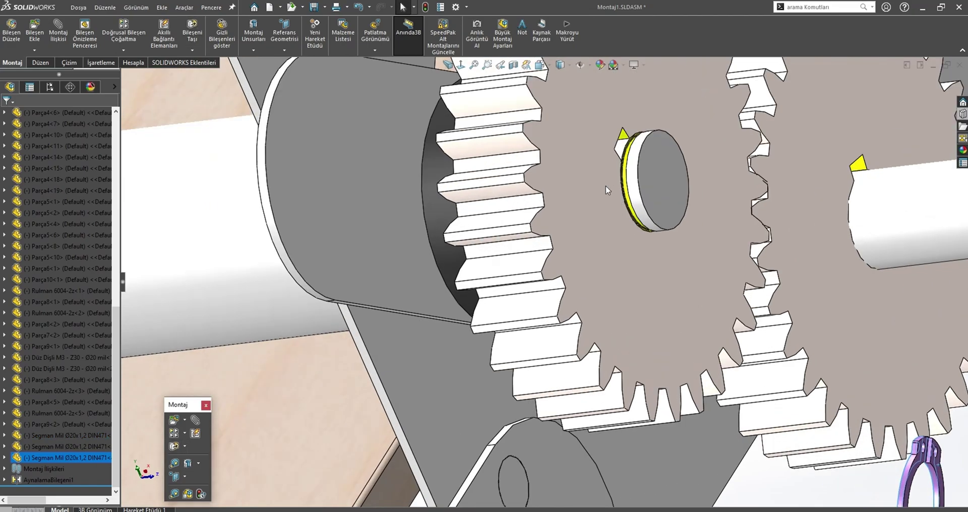
{"action": "scroll", "coordinate": [606, 186], "scroll_direction": "down", "scroll_amount": 2}
{"action": "scroll", "coordinate": [609, 162], "scroll_direction": "down", "scroll_amount": 3}
{"action": "left_click", "coordinate": [607, 166]}
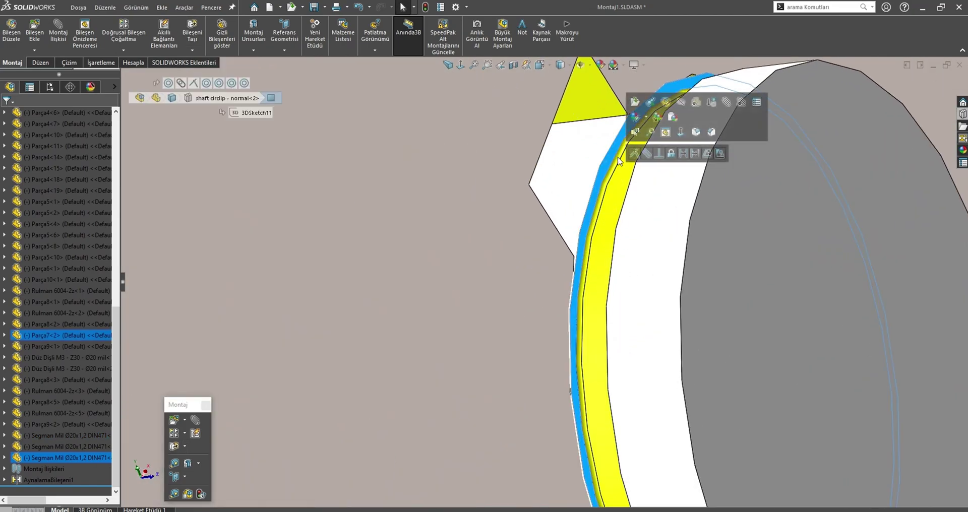
{"action": "key", "text": "Escape"}
{"action": "scroll", "coordinate": [628, 161], "scroll_direction": "up", "scroll_amount": 5}
{"action": "scroll", "coordinate": [629, 160], "scroll_direction": "up", "scroll_amount": 3}
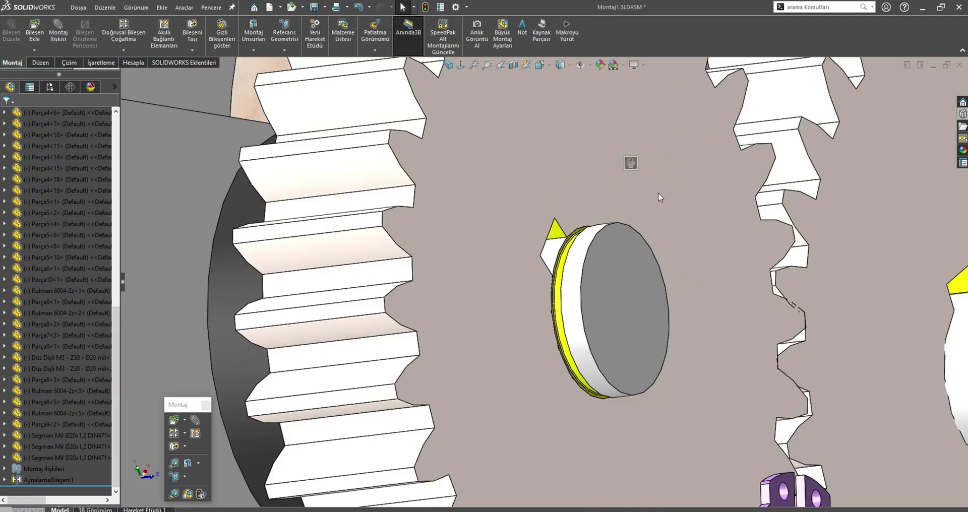
{"action": "scroll", "coordinate": [629, 161], "scroll_direction": "up", "scroll_amount": 1}
{"action": "scroll", "coordinate": [656, 411], "scroll_direction": "down", "scroll_amount": 2}
{"action": "scroll", "coordinate": [660, 411], "scroll_direction": "down", "scroll_amount": 2}
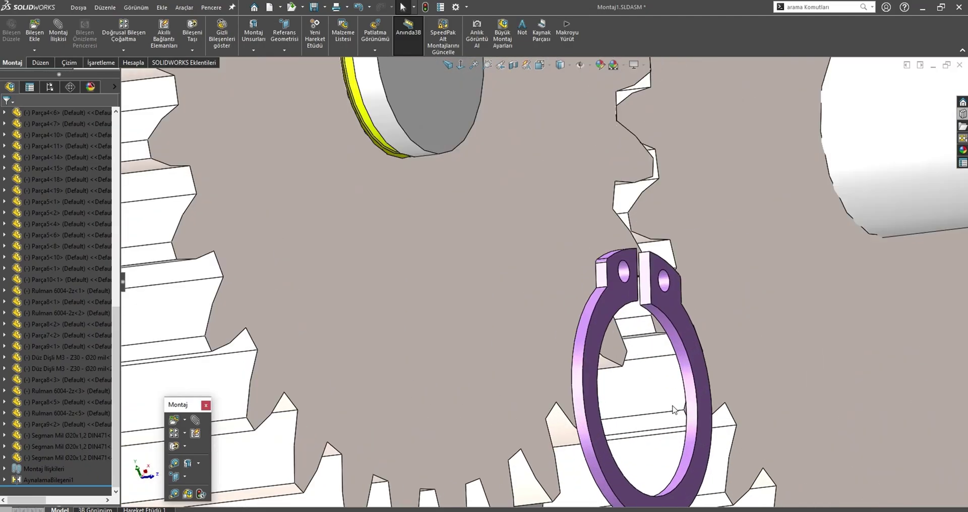
Mate the new snap ring concentric with the upper gear's shaft.
{"action": "left_click", "coordinate": [688, 412]}
{"action": "scroll", "coordinate": [481, 198], "scroll_direction": "up", "scroll_amount": 2}
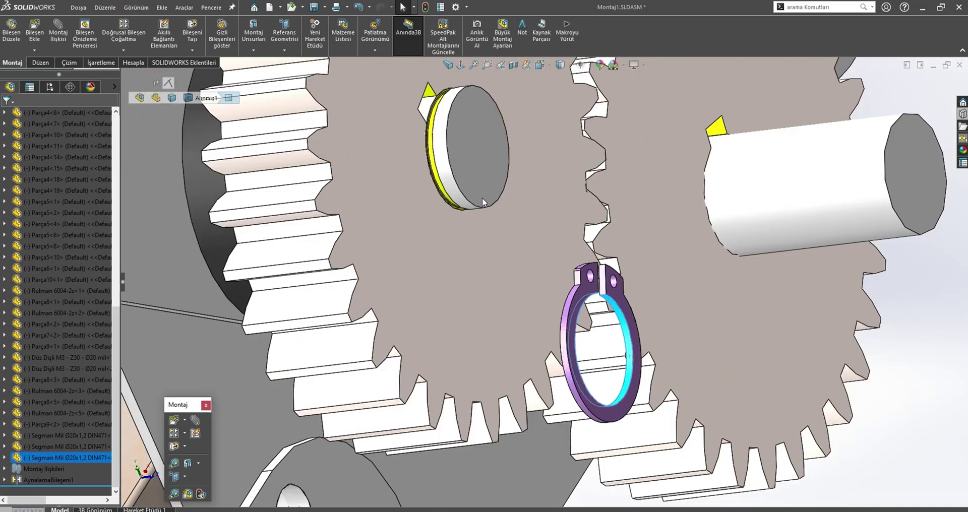
{"action": "scroll", "coordinate": [438, 161], "scroll_direction": "down", "scroll_amount": 2}
{"action": "left_click", "coordinate": [436, 159], "text": "ctrl"}
{"action": "left_click", "coordinate": [499, 149]}
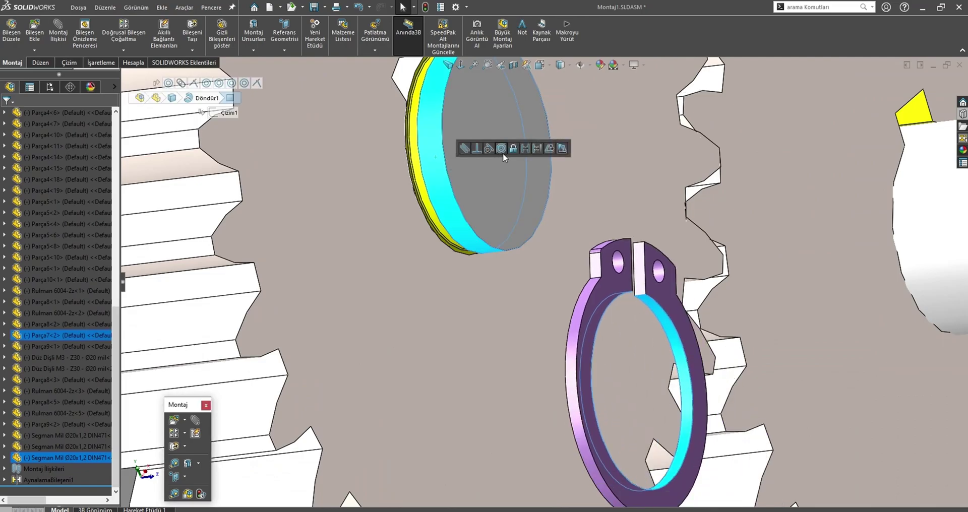
{"action": "scroll", "coordinate": [580, 166], "scroll_direction": "up", "scroll_amount": 5}
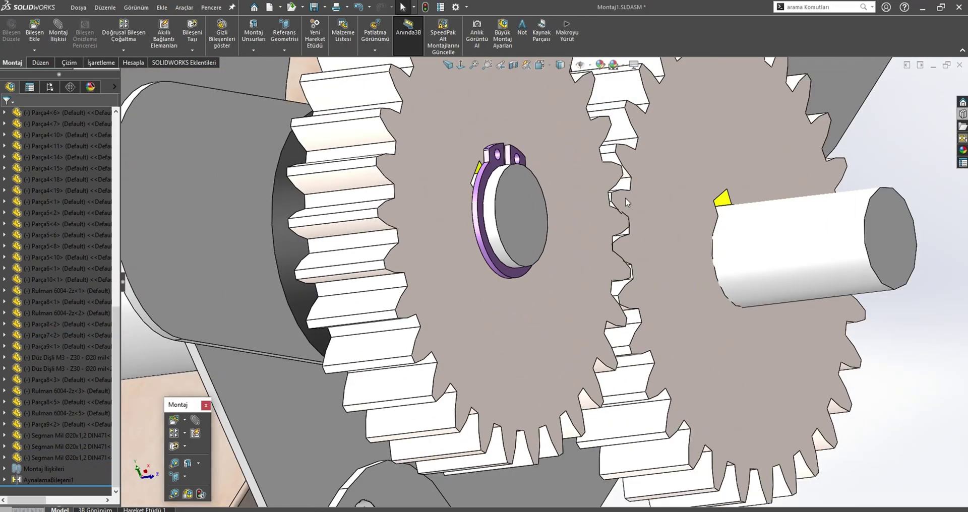
{"action": "middle_click_drag", "start_coordinate": [625, 197], "coordinate": [465, 324]}
{"action": "scroll", "coordinate": [466, 352], "scroll_direction": "down", "scroll_amount": 3}
Swing the slotted link along its slot until the upper gear sits above the lower gear.
{"action": "key", "text": "ctrl+1"}
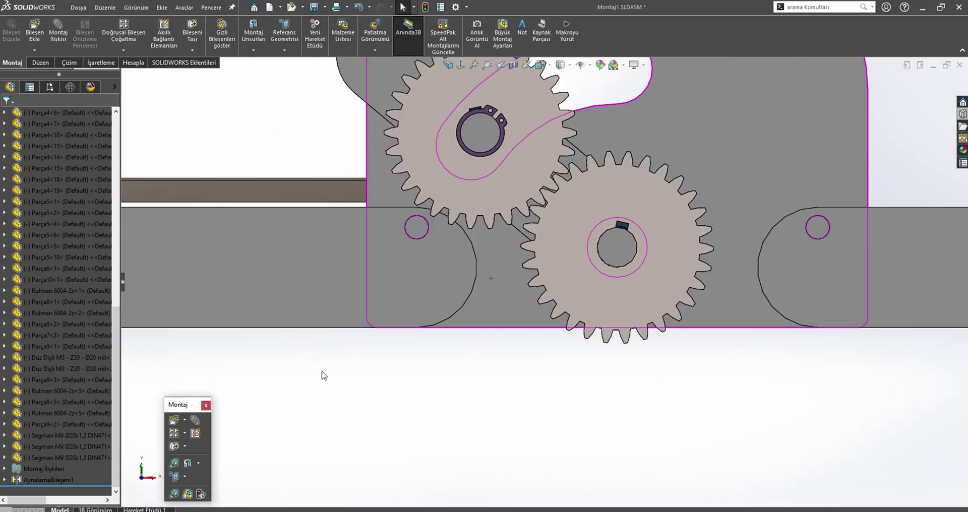
{"action": "scroll", "coordinate": [648, 203], "scroll_direction": "up", "scroll_amount": 3}
{"action": "middle_click_drag", "start_coordinate": [649, 203], "coordinate": [515, 111]}
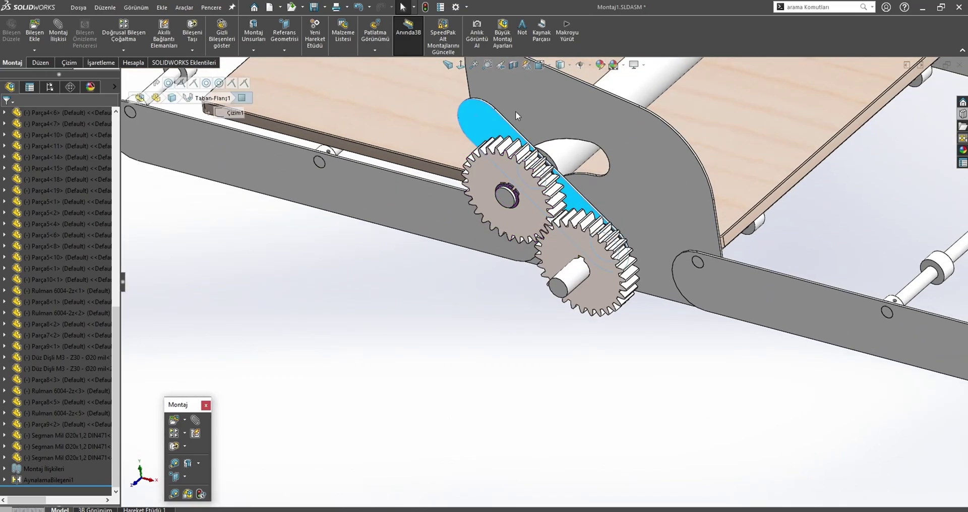
{"action": "left_click_drag", "start_coordinate": [480, 70], "coordinate": [554, 128]}
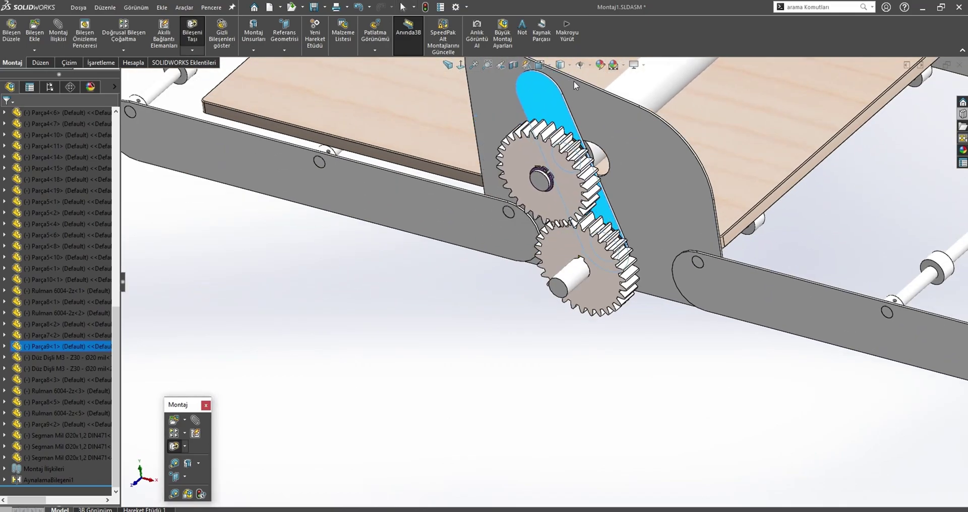
{"action": "scroll", "coordinate": [554, 127], "scroll_direction": "up", "scroll_amount": 3}
{"action": "middle_click_drag", "start_coordinate": [554, 127], "coordinate": [322, 273]}
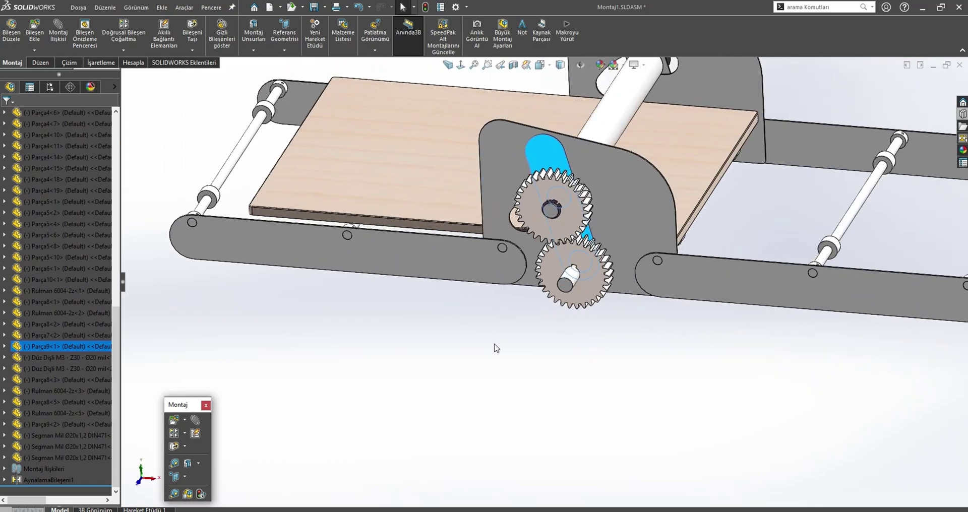
{"action": "key", "text": "ctrl+1"}
{"action": "scroll", "coordinate": [321, 273], "scroll_direction": "down", "scroll_amount": 3}
{"action": "mouse_move", "coordinate": [498, 192]}
{"action": "left_mouse_down"}
{"action": "mouse_move", "coordinate": [346, 250]}
{"action": "mouse_move", "coordinate": [591, 186]}
{"action": "left_mouse_up"}
{"action": "scroll", "coordinate": [345, 251], "scroll_direction": "down", "scroll_amount": 1}
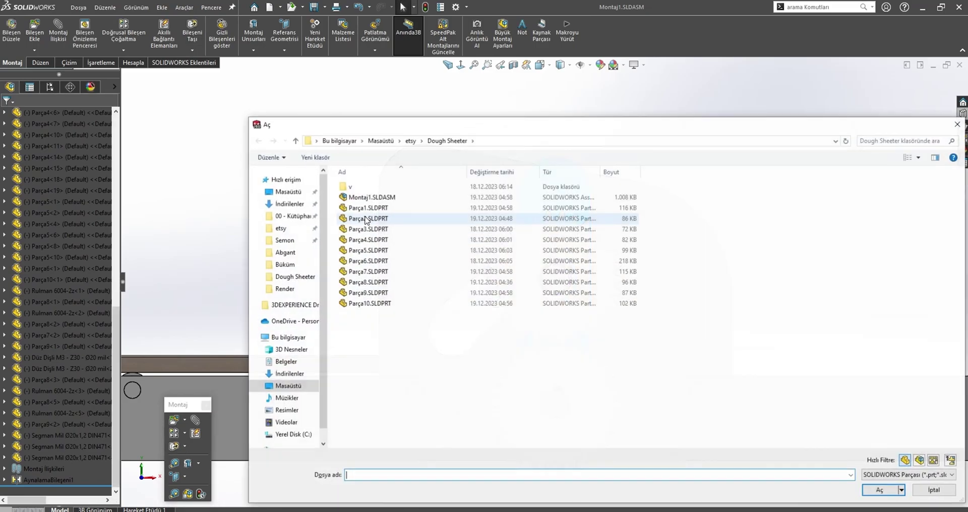
Open İndeksleme Pimi 02 ip 11817z via a 'pim' search in 00 - Kütüphane, then return to Montaj1.
{"action": "left_click", "coordinate": [291, 215]}
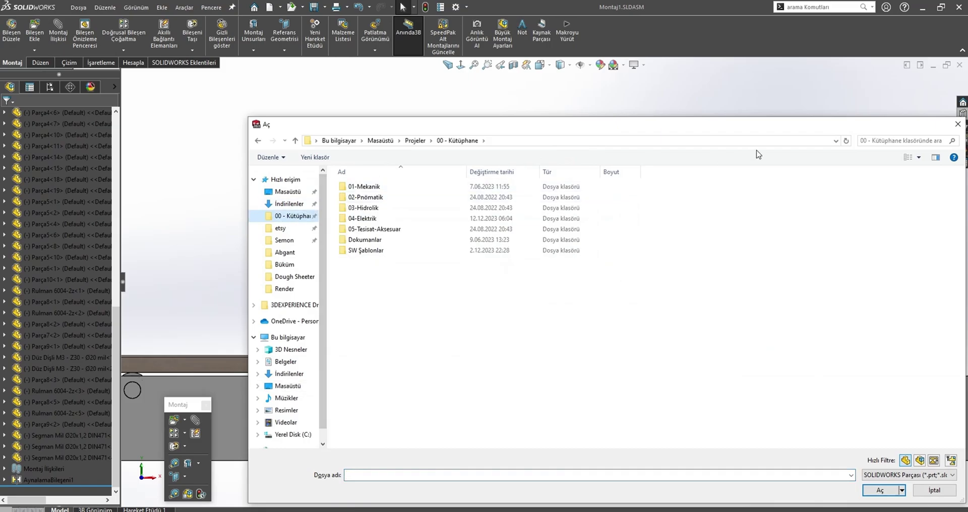
{"action": "left_click", "coordinate": [875, 141]}
{"action": "type", "text": "pim"}
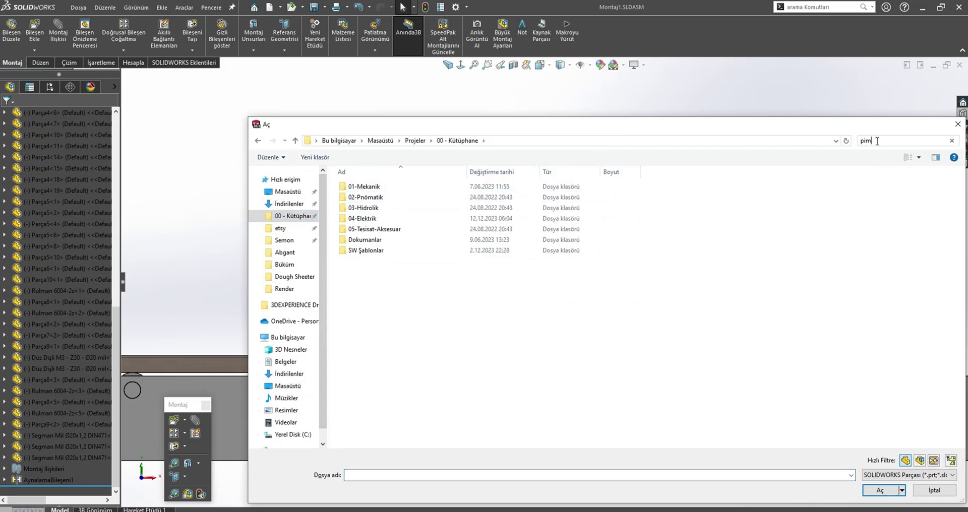
{"action": "double_click", "coordinate": [386, 253]}
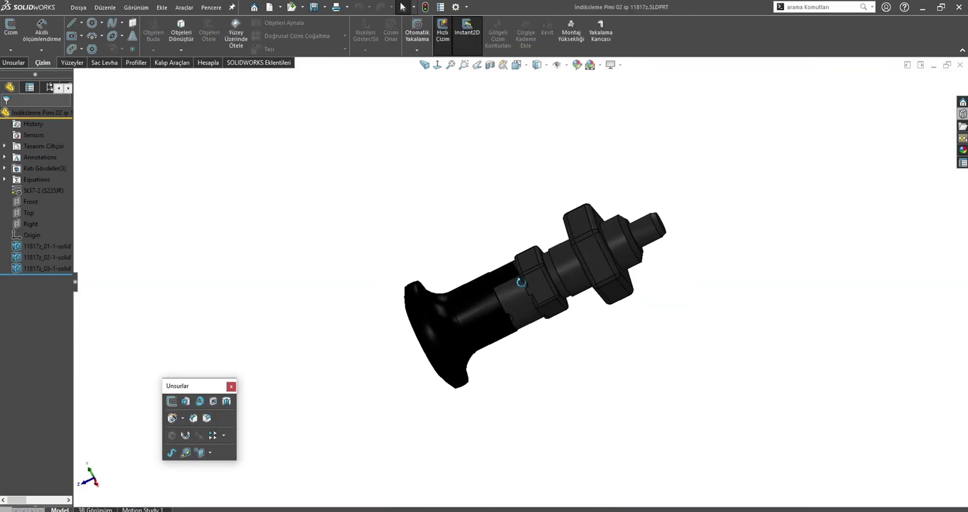
{"action": "left_click", "coordinate": [558, 264]}
{"action": "mouse_move", "coordinate": [558, 264]}
{"action": "middle_mouse_down"}
{"action": "mouse_move", "coordinate": [549, 347]}
{"action": "mouse_move", "coordinate": [576, 337]}
{"action": "middle_mouse_up"}
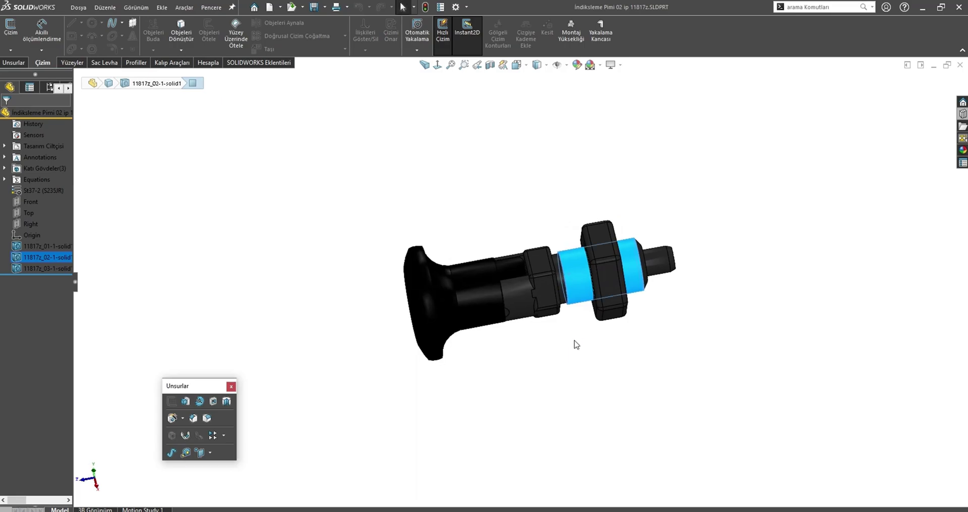
{"action": "key", "text": "ctrl+Tab"}
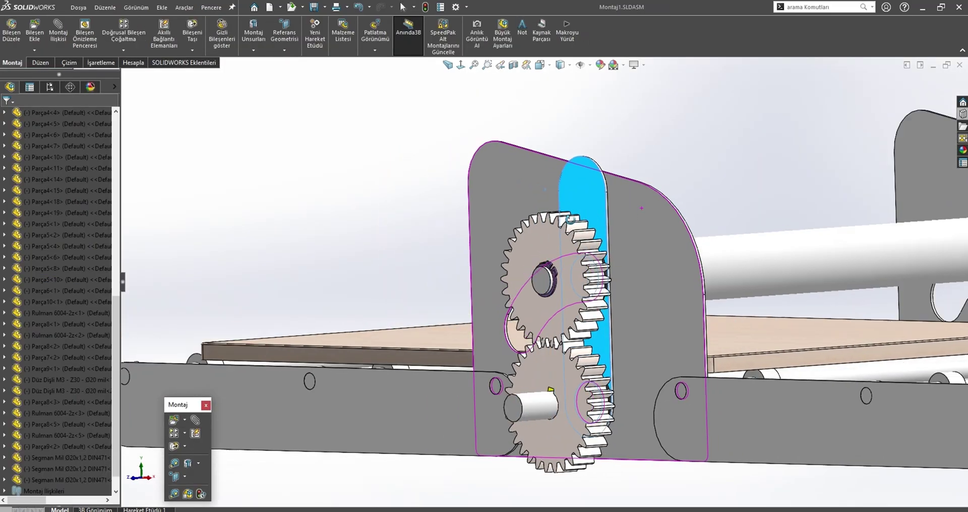
Open side plate Parça1 and start sketch Çizim9 on its Taban-Flanşı1 face for centerlines.
{"action": "middle_click_drag", "start_coordinate": [627, 231], "coordinate": [529, 254]}
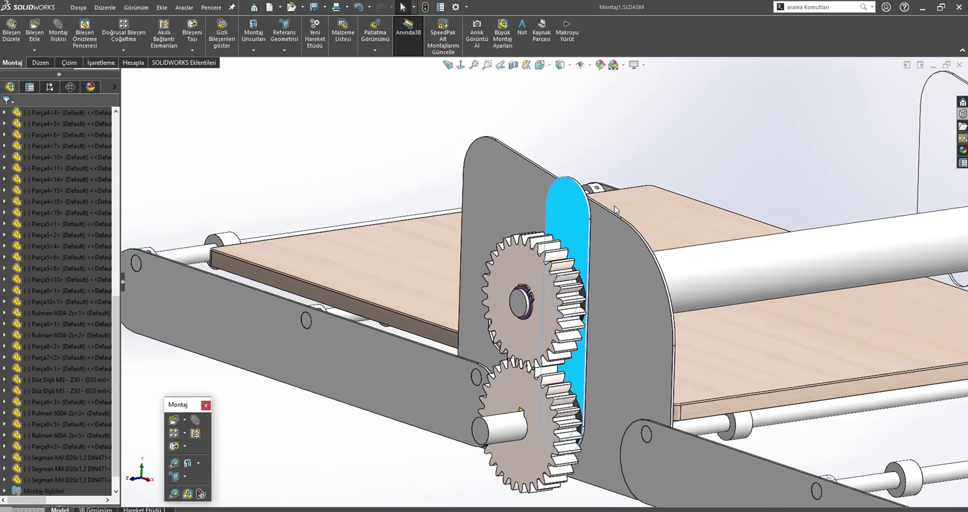
{"action": "mouse_move", "coordinate": [592, 171]}
{"action": "middle_mouse_down"}
{"action": "mouse_move", "coordinate": [650, 183]}
{"action": "mouse_move", "coordinate": [635, 199]}
{"action": "middle_mouse_up"}
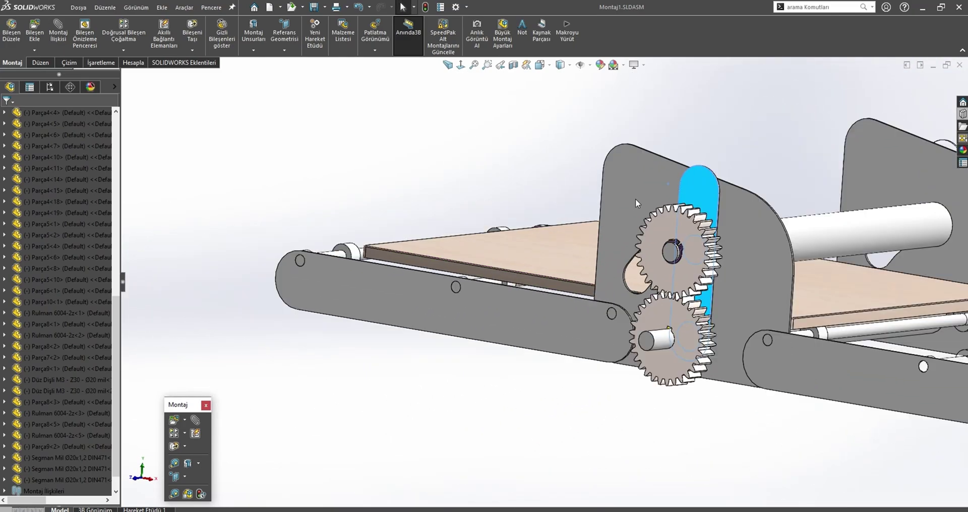
{"action": "key", "text": "ctrl+1"}
{"action": "left_click", "coordinate": [769, 201]}
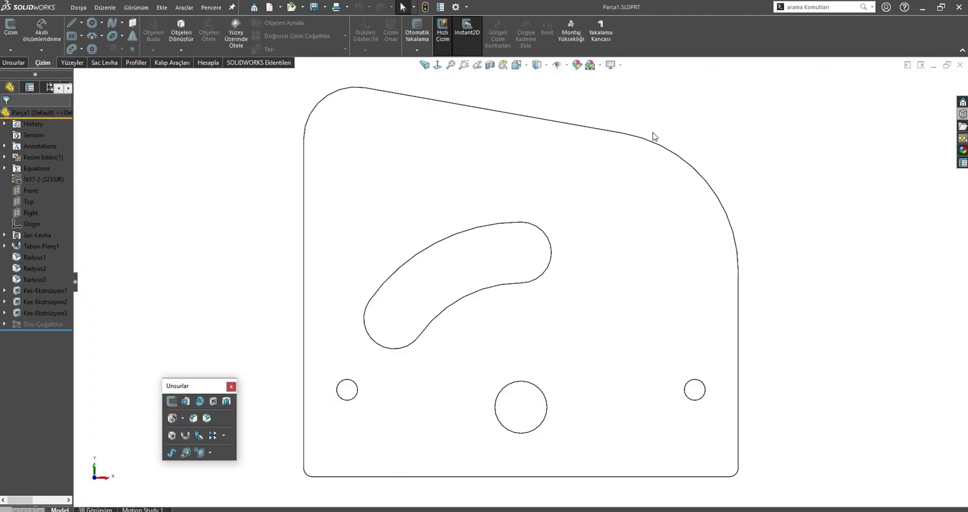
{"action": "left_click", "coordinate": [503, 340]}
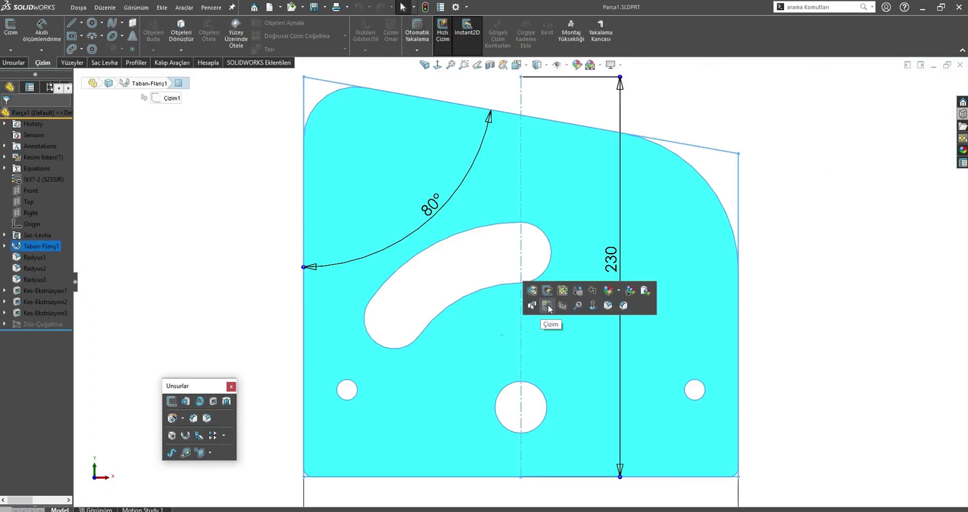
{"action": "left_click", "coordinate": [547, 305]}
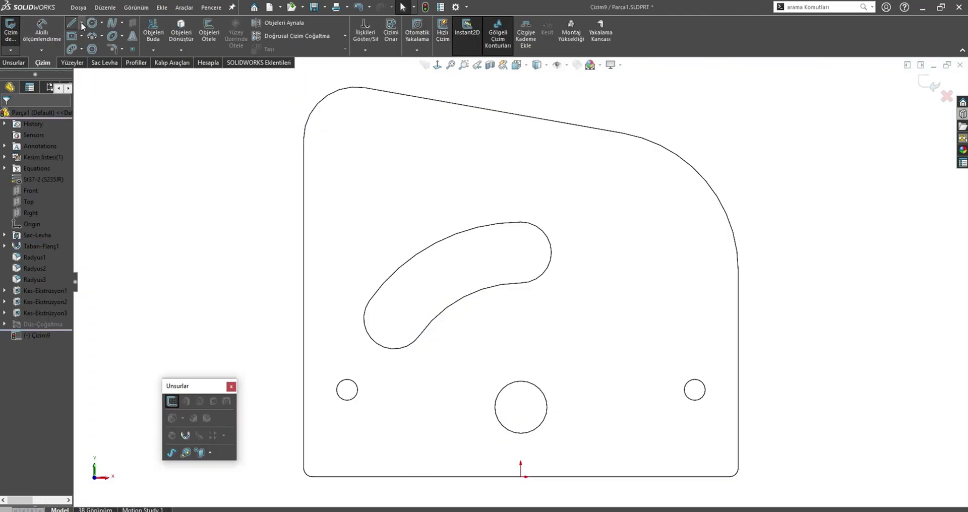
{"action": "left_click", "coordinate": [82, 24]}
{"action": "left_click", "coordinate": [89, 48]}
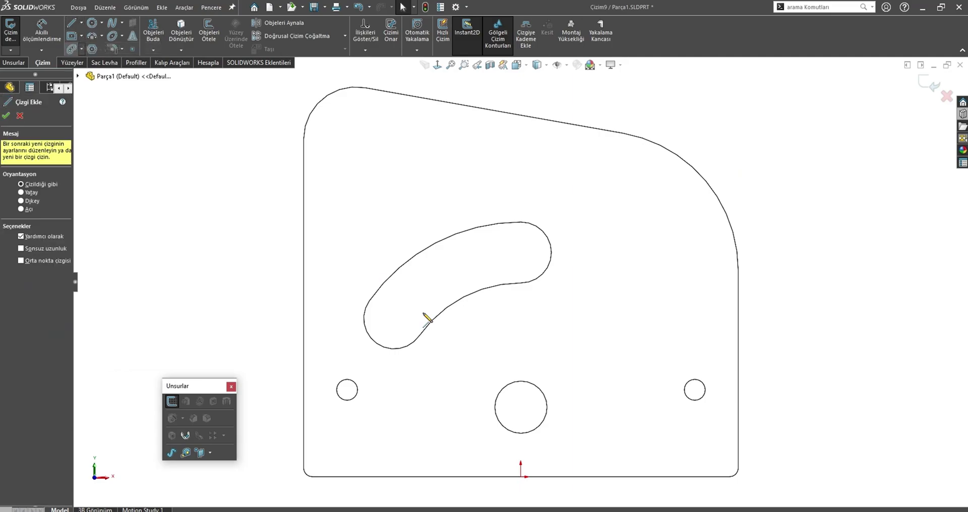
Draw a vertical construction line up from the pin hole centre, dimensioned 145.
{"action": "left_click", "coordinate": [521, 406]}
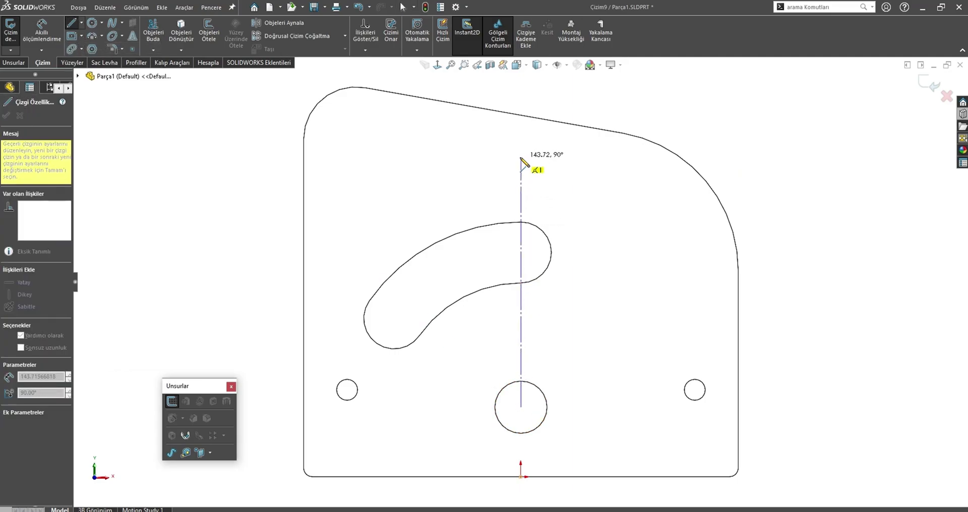
{"action": "left_click", "coordinate": [521, 157]}
{"action": "key", "text": "Escape"}
{"action": "key", "text": "s"}
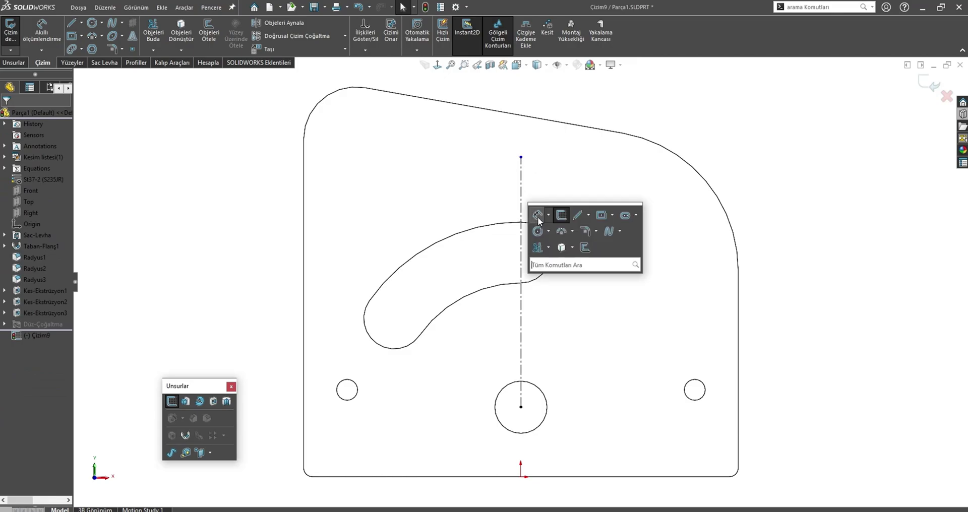
{"action": "left_click", "coordinate": [538, 215]}
{"action": "left_click", "coordinate": [522, 229]}
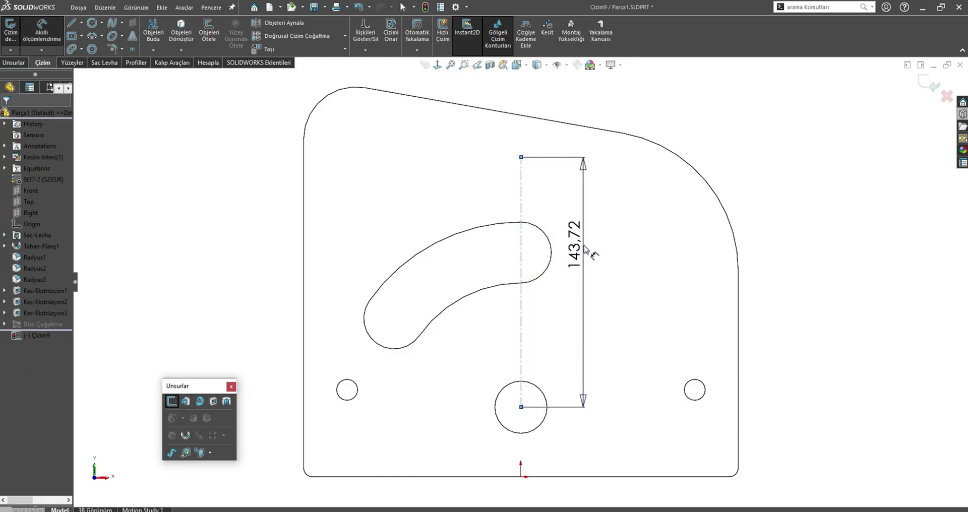
{"action": "left_click", "coordinate": [584, 247]}
{"action": "type", "text": "145"}
{"action": "key", "text": "Return"}
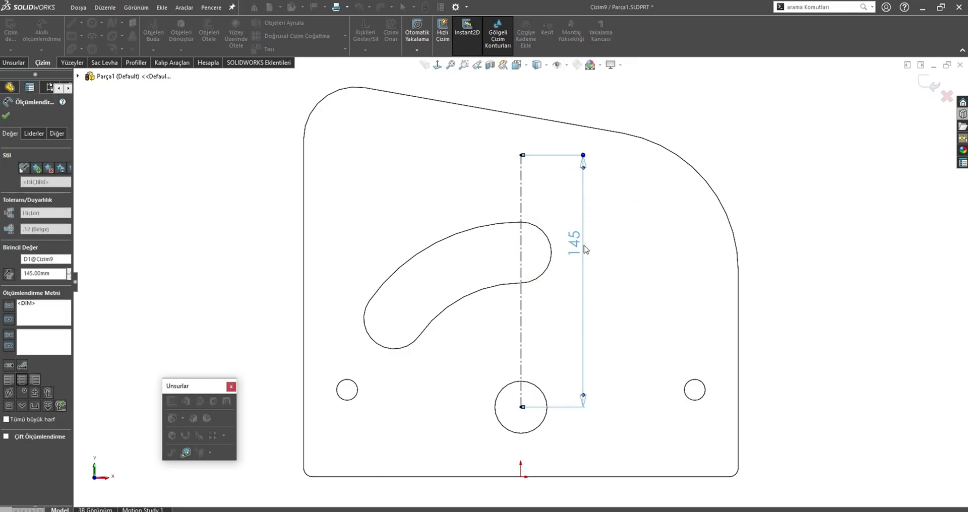
{"action": "key", "text": "Escape"}
Change the line length to 150 and add a small circle at its top end.
{"action": "double_click", "coordinate": [584, 249]}
{"action": "type", "text": "1"}
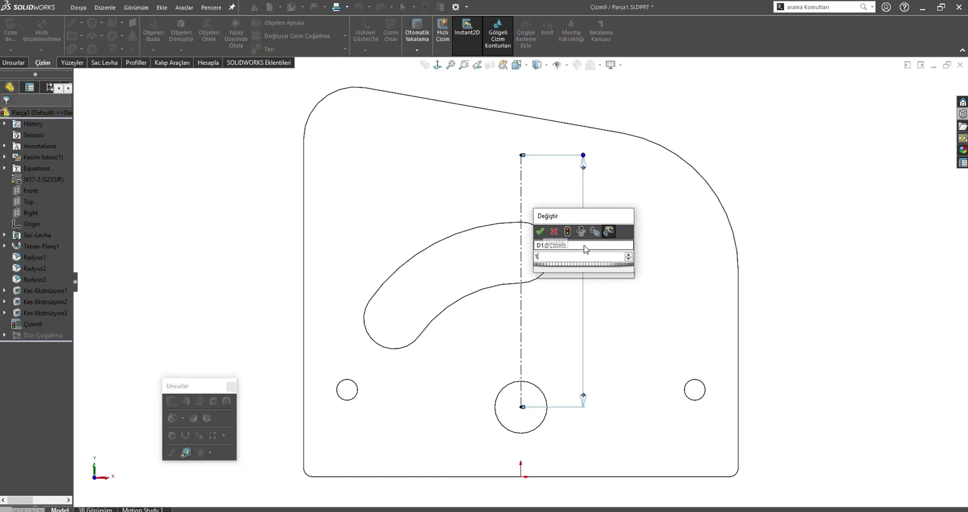
{"action": "key", "text": "Return"}
{"action": "key", "text": "Escape"}
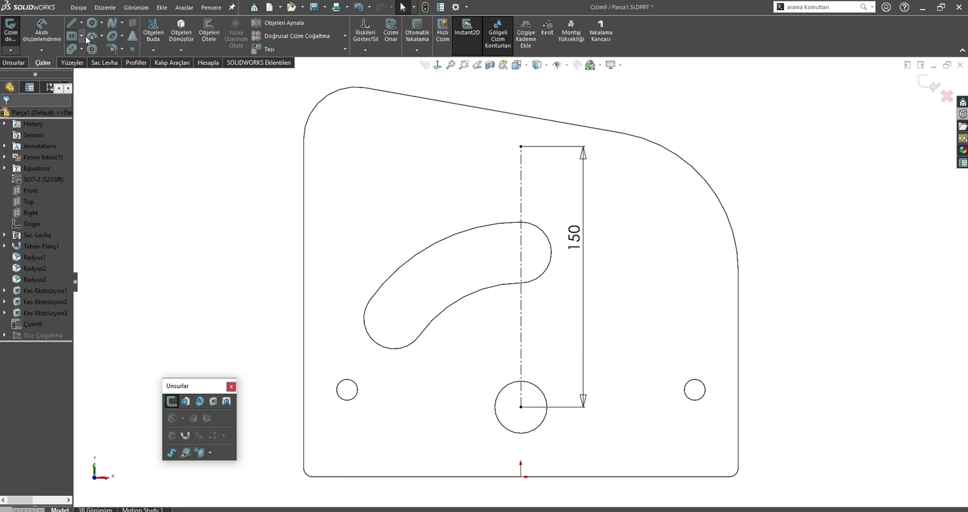
{"action": "left_click", "coordinate": [521, 146]}
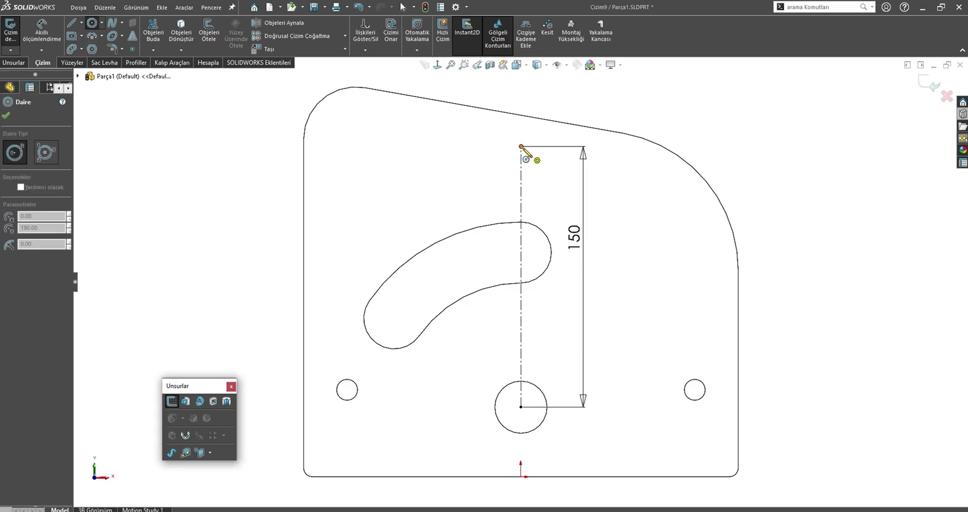
{"action": "left_click", "coordinate": [533, 155]}
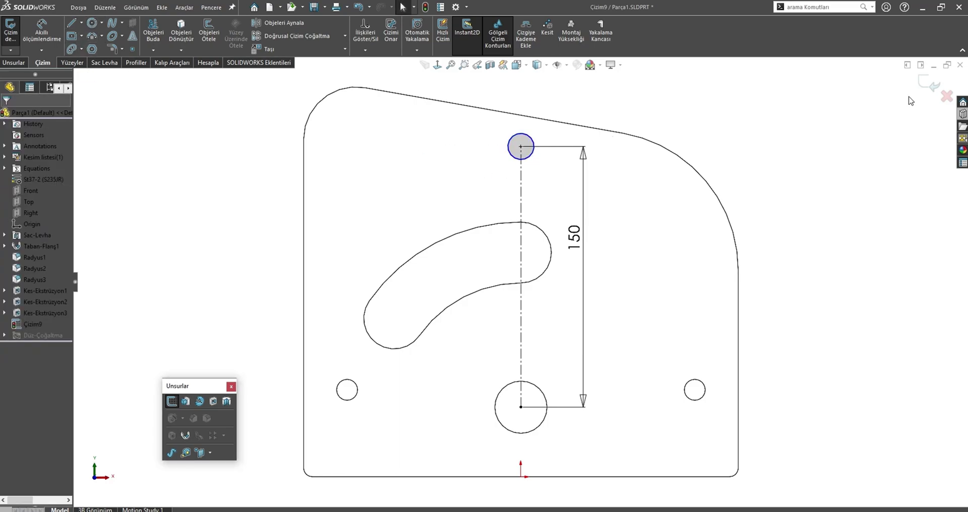
Check the indexing pin part's shaft end edge and face, then return to the side plate.
{"action": "key", "text": "r"}
{"action": "left_click", "coordinate": [545, 263]}
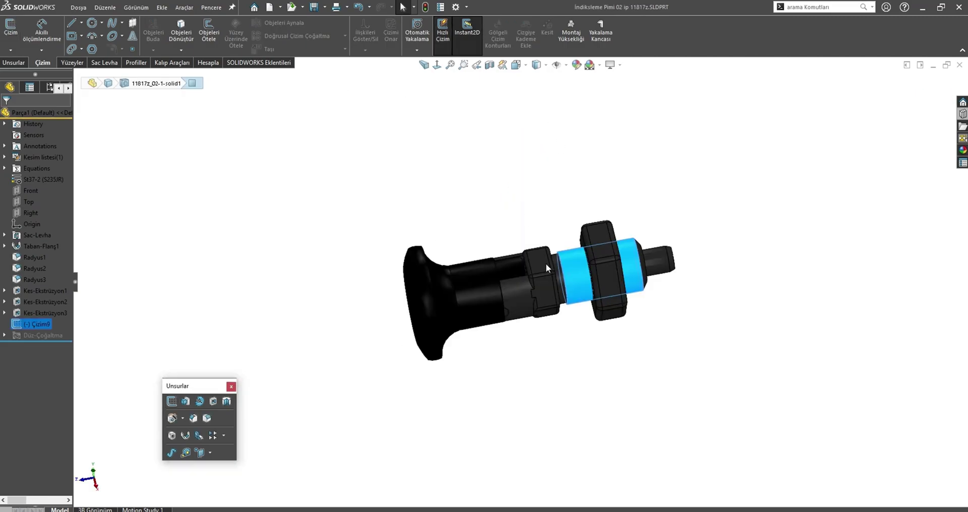
{"action": "scroll", "coordinate": [656, 259], "scroll_direction": "down", "scroll_amount": 2}
{"action": "scroll", "coordinate": [603, 256], "scroll_direction": "down", "scroll_amount": 5}
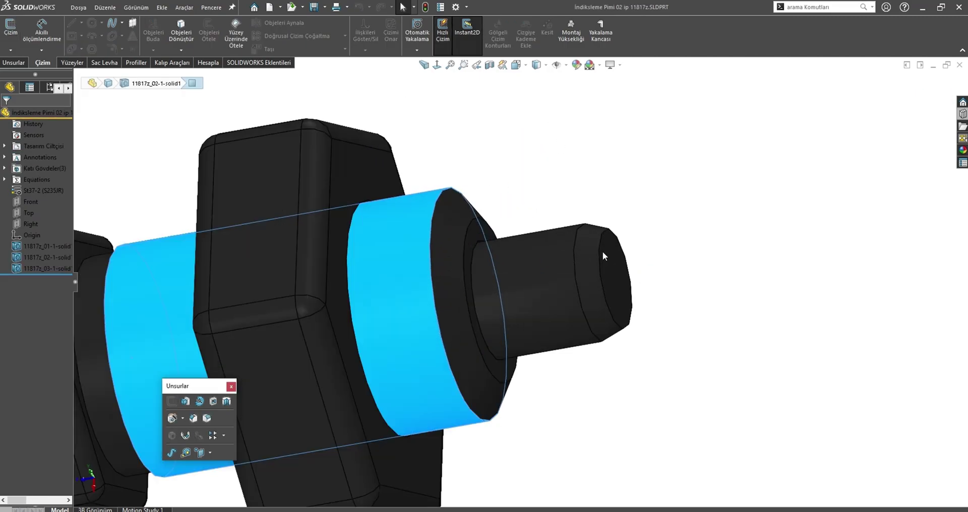
{"action": "left_click", "coordinate": [600, 253]}
{"action": "left_click", "coordinate": [558, 251]}
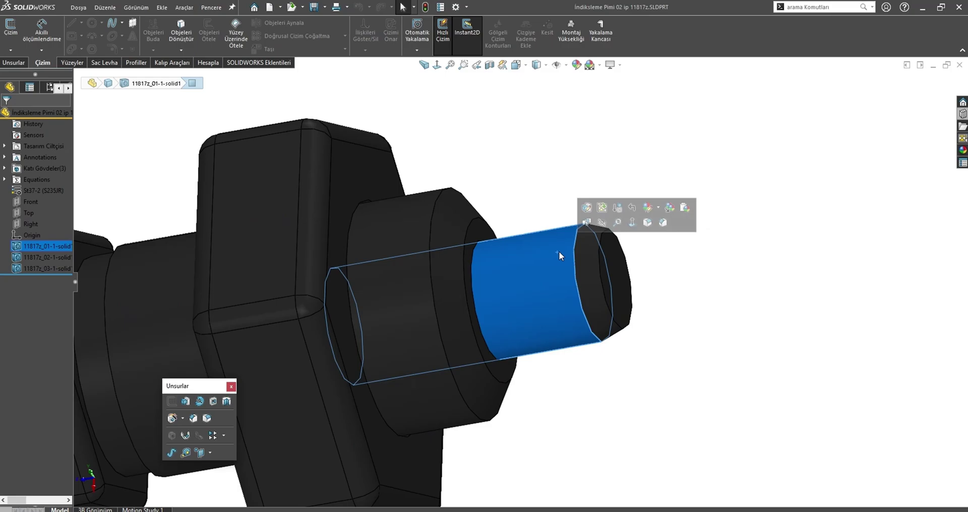
{"action": "left_click", "coordinate": [733, 375]}
{"action": "key", "text": "ctrl+Tab"}
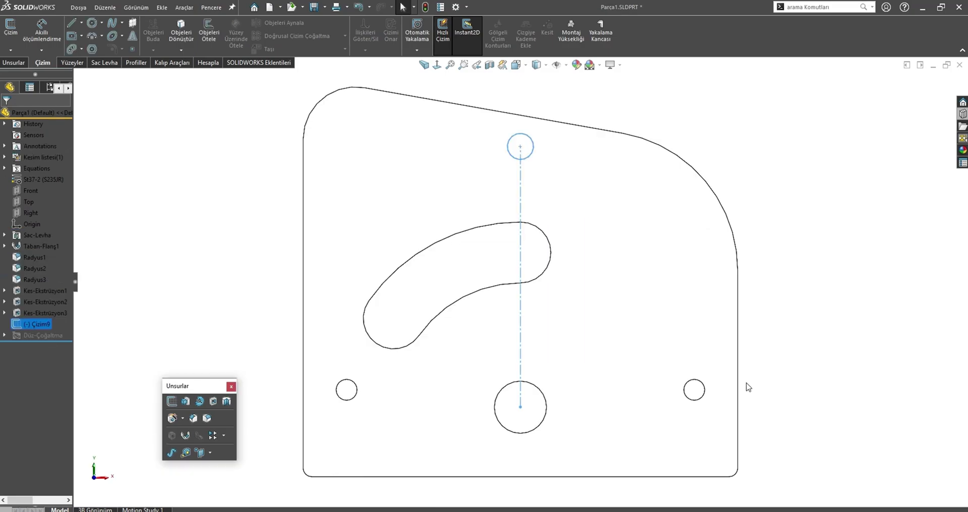
Reopen sketch Çizim9 and give the small top circle a 5 mm diameter.
{"action": "right_click", "coordinate": [31, 327]}
{"action": "left_click", "coordinate": [41, 289]}
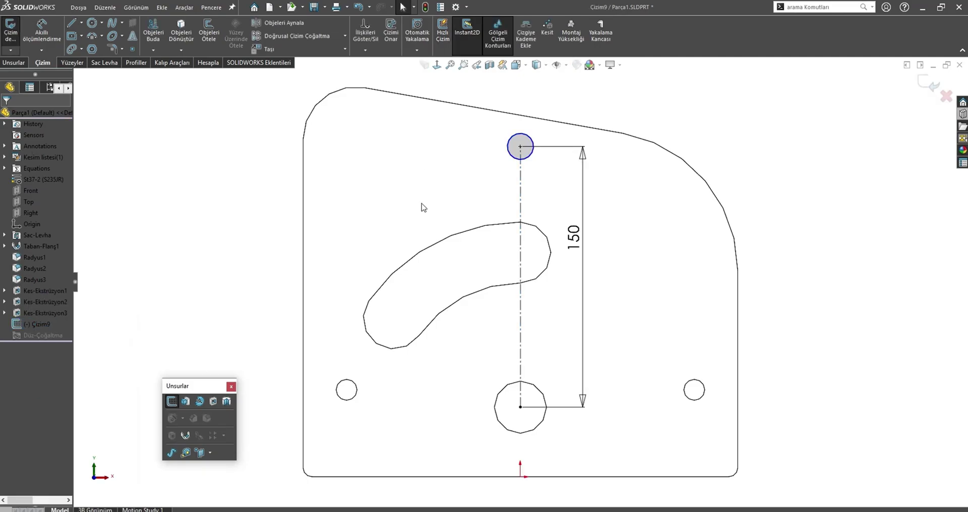
{"action": "key", "text": "s"}
{"action": "left_click", "coordinate": [446, 247]}
{"action": "left_click", "coordinate": [520, 147]}
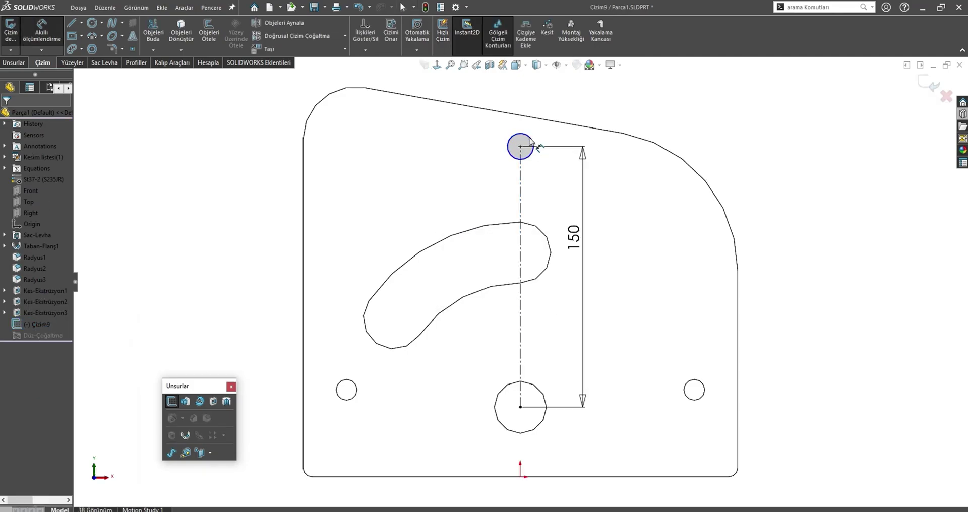
{"action": "left_click", "coordinate": [616, 80]}
{"action": "type", "text": "5.05237091mm"}
{"action": "key", "text": "Return"}
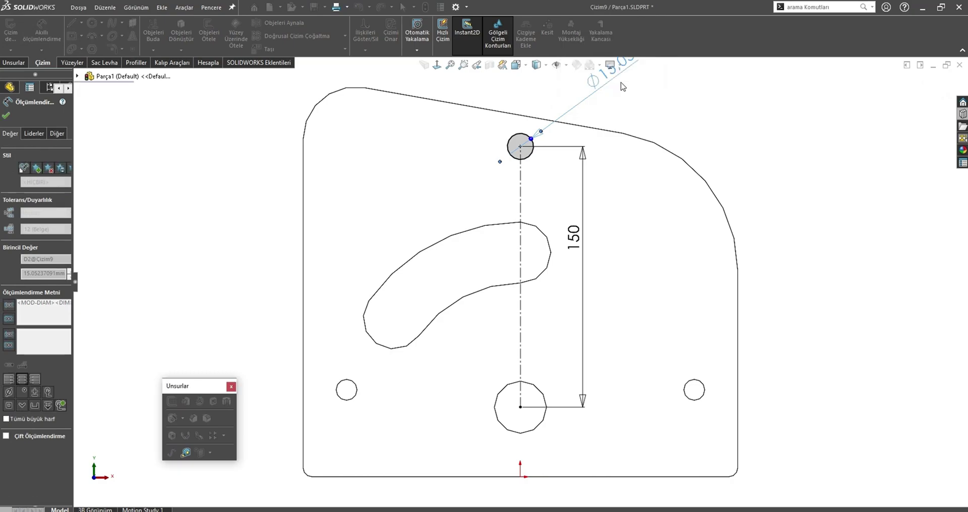
{"action": "key", "text": "Escape"}
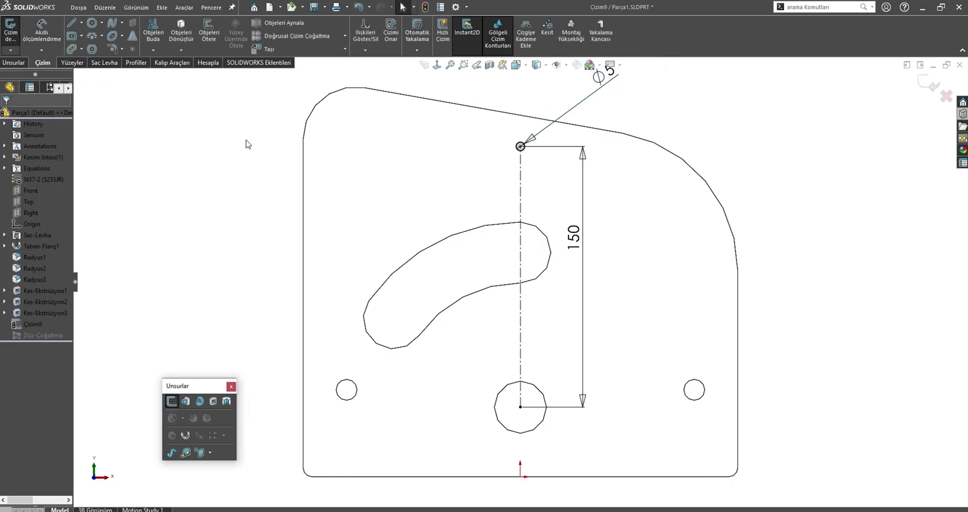
Exit the sketch, review Kes-Ekstrüzyon3's 55° dimensions, and reopen sketch Çizim9.
{"action": "left_click", "coordinate": [931, 90]}
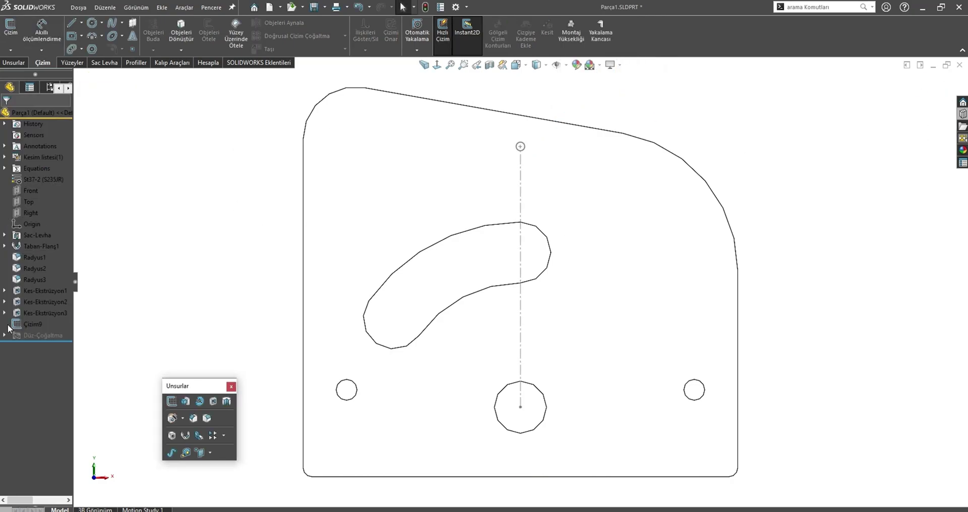
{"action": "left_click", "coordinate": [22, 312]}
{"action": "key", "text": "z"}
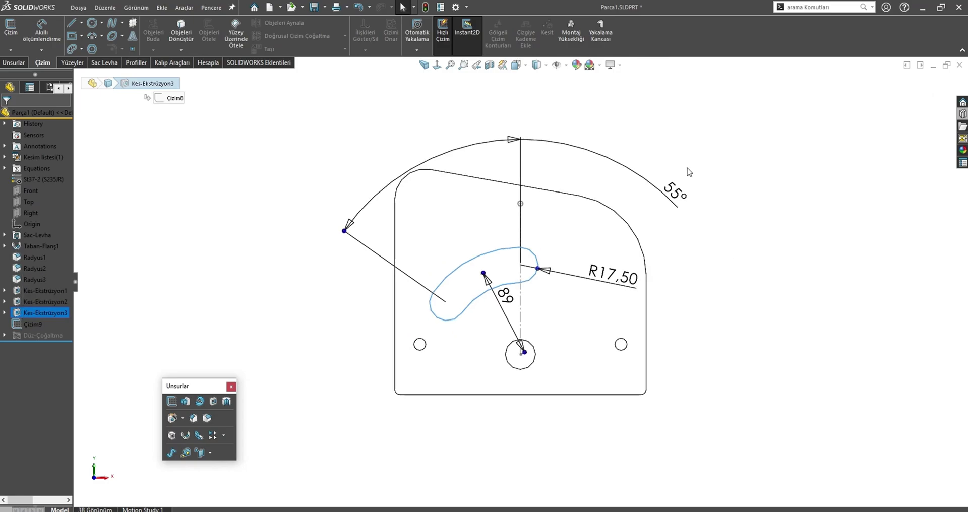
{"action": "left_click", "coordinate": [335, 242]}
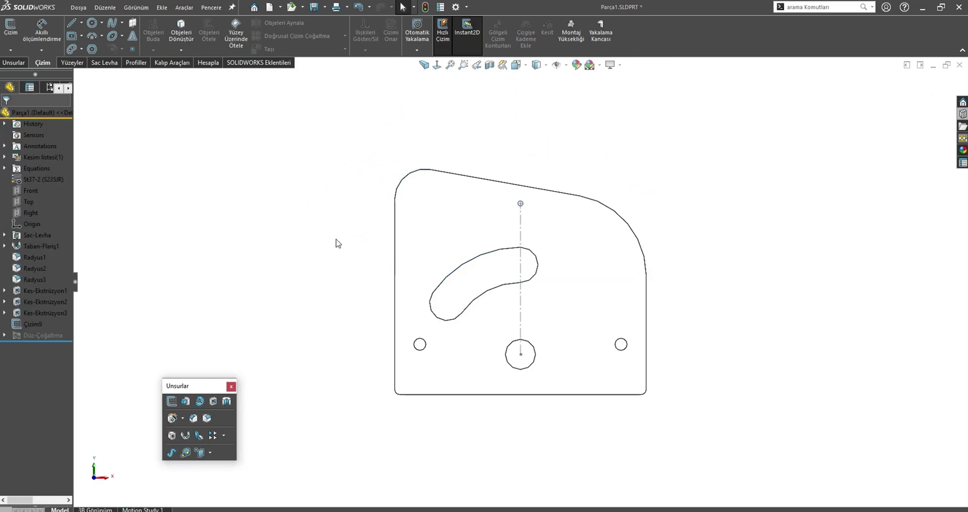
{"action": "scroll", "coordinate": [303, 242], "scroll_direction": "down", "scroll_amount": 2}
{"action": "left_click", "coordinate": [18, 325]}
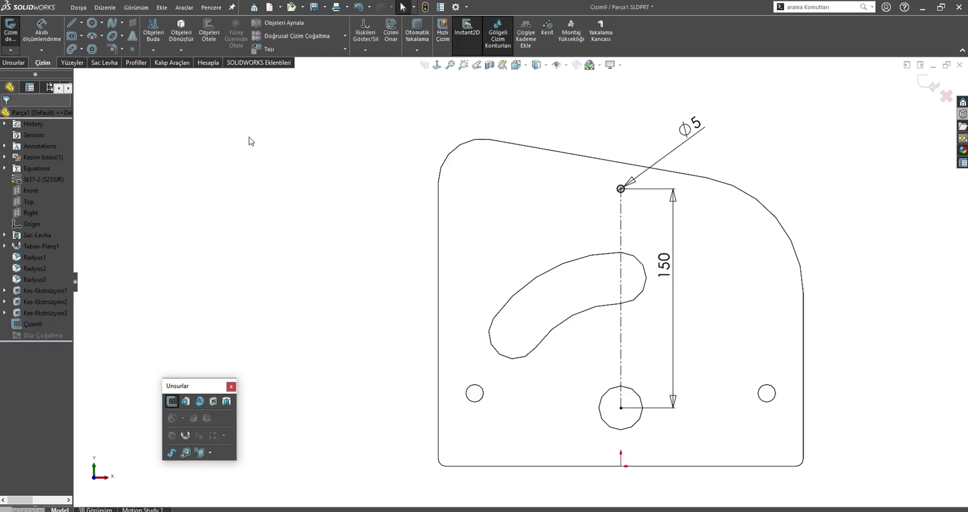
{"action": "left_click", "coordinate": [77, 25]}
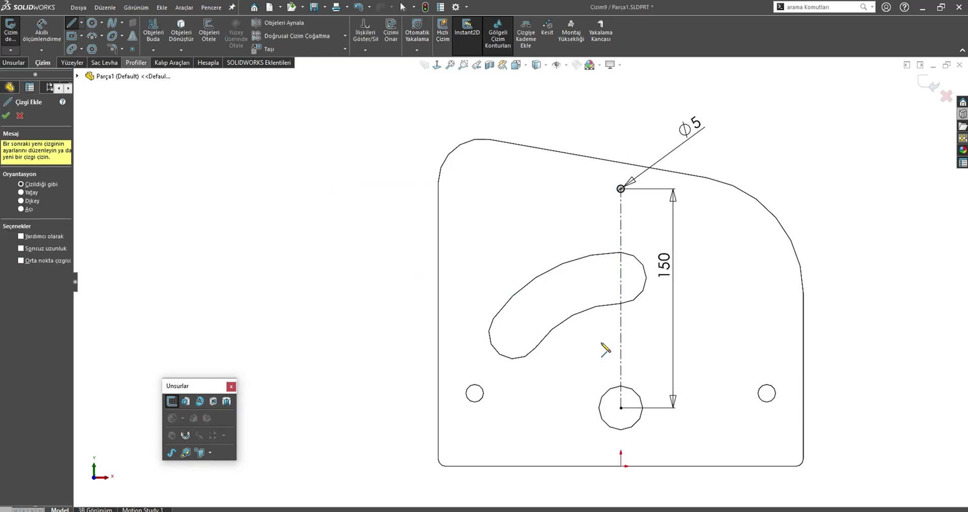
Draw an up-left construction line from the lower hole's centre, equal to the vertical centre line.
{"action": "left_click", "coordinate": [620, 408]}
{"action": "left_click", "coordinate": [456, 266]}
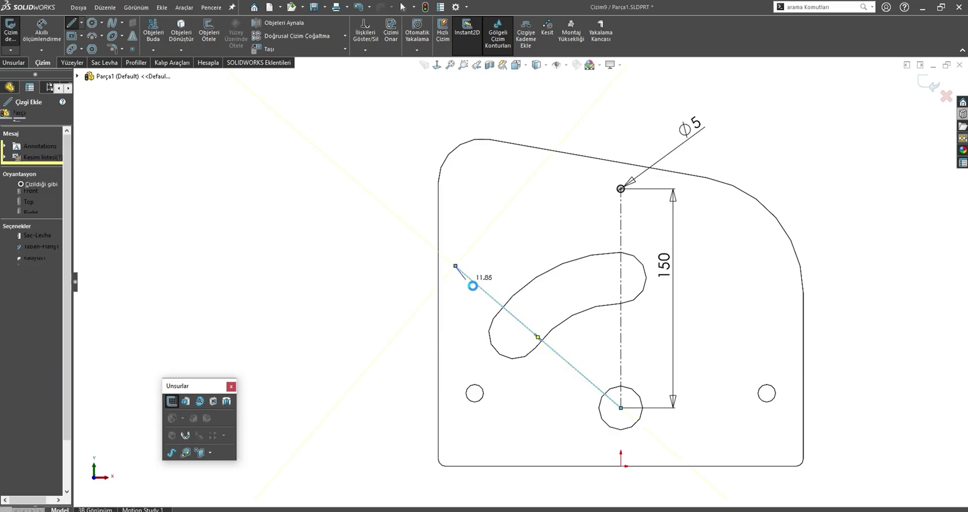
{"action": "key", "text": "Escape"}
{"action": "left_click", "coordinate": [486, 292]}
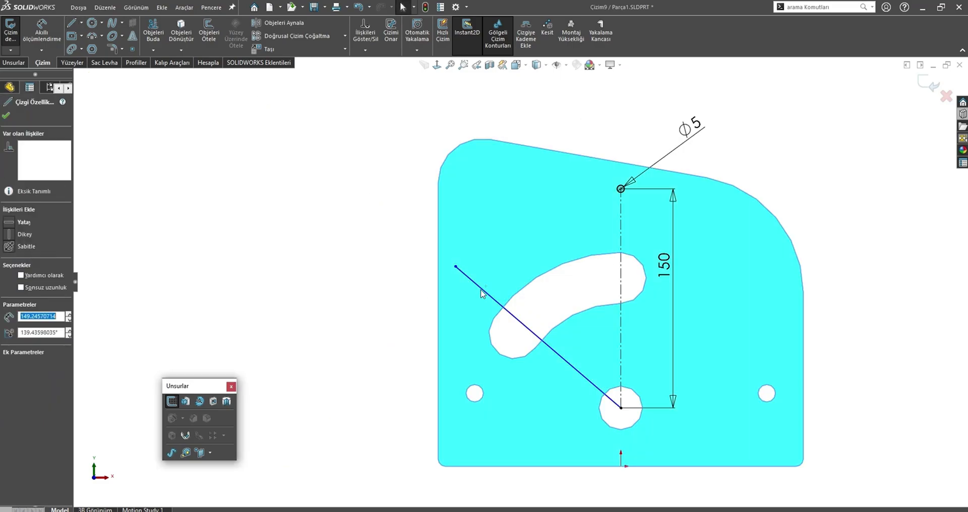
{"action": "left_click", "coordinate": [535, 262]}
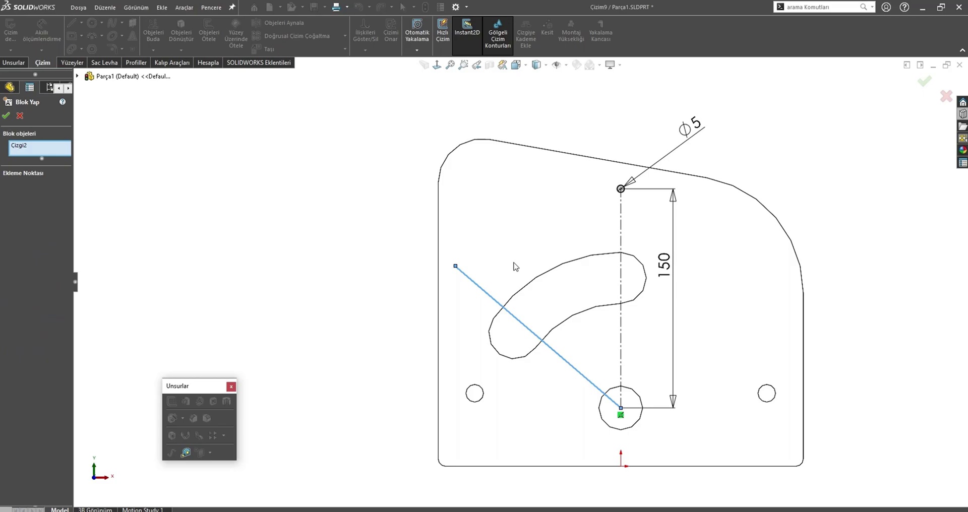
{"action": "key", "text": "Escape"}
{"action": "left_click", "coordinate": [479, 287]}
{"action": "left_click", "coordinate": [502, 250]}
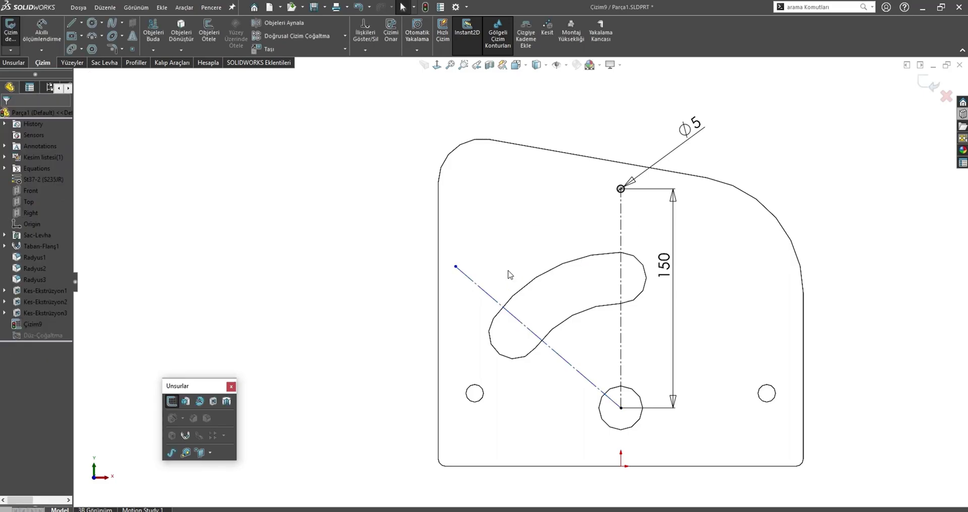
{"action": "left_click", "coordinate": [495, 301]}
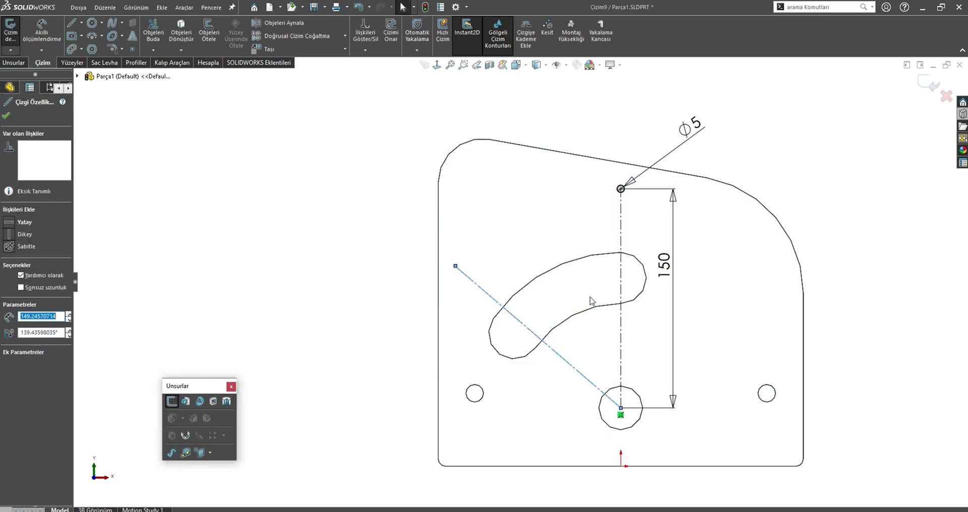
{"action": "left_click", "coordinate": [623, 298], "text": "ctrl"}
{"action": "left_click", "coordinate": [711, 266]}
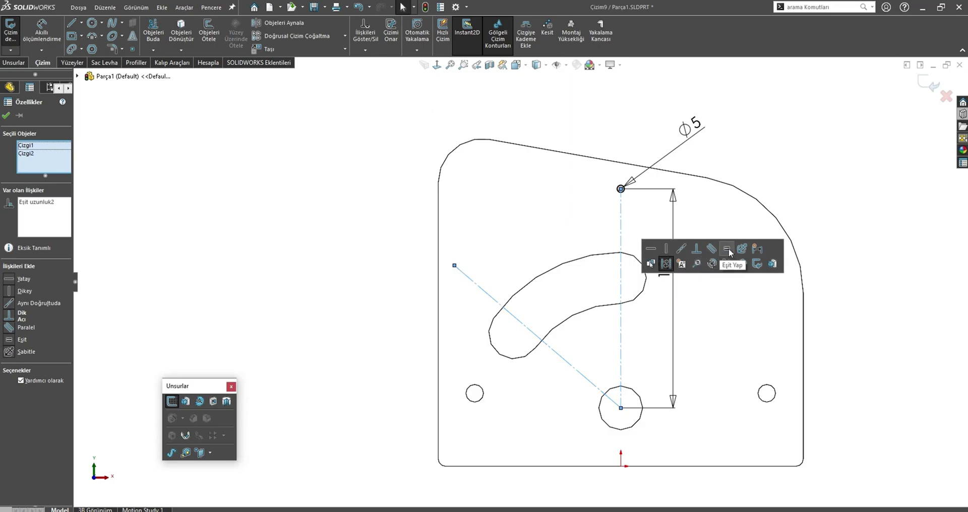
{"action": "key", "text": "Escape"}
Dimension the angle between the diagonal construction line and the vertical centre line as 55°.
{"action": "key", "text": "s"}
{"action": "left_click", "coordinate": [633, 282]}
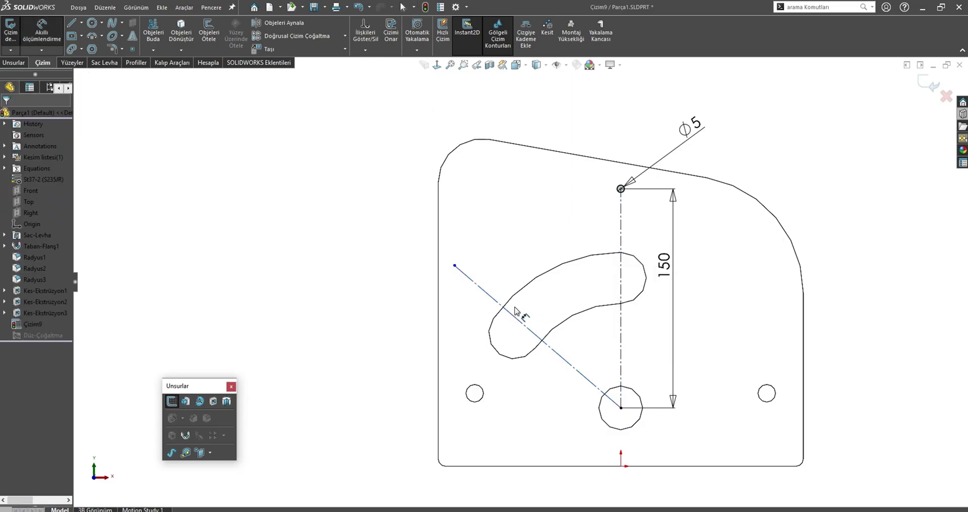
{"action": "left_click", "coordinate": [515, 320]}
{"action": "left_click", "coordinate": [621, 322]}
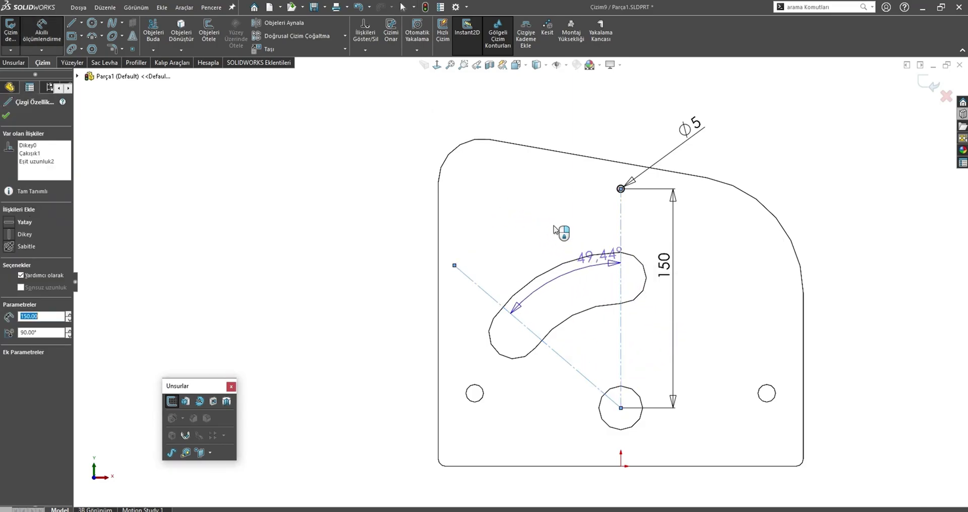
{"action": "left_click", "coordinate": [528, 217]}
{"action": "type", "text": "55"}
{"action": "key", "text": "Return"}
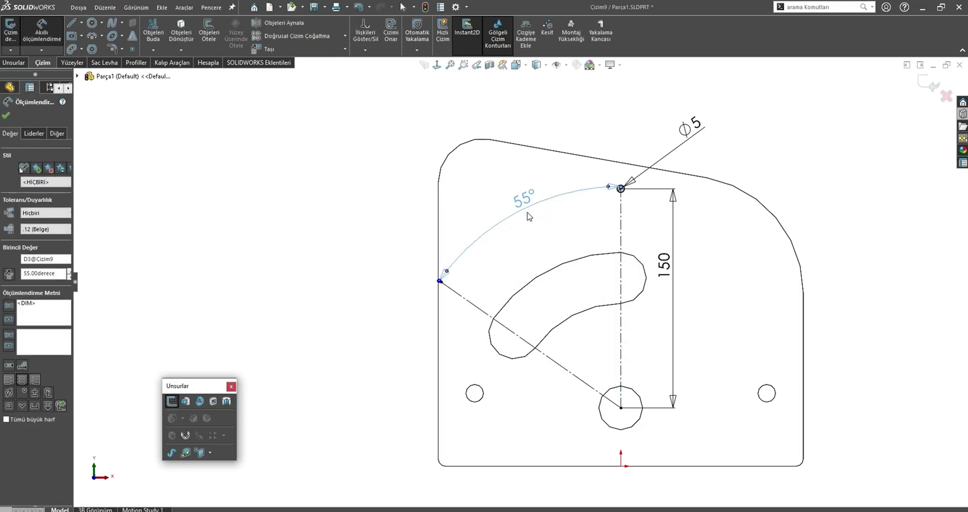
{"action": "key", "text": "Escape"}
{"action": "scroll", "coordinate": [446, 297], "scroll_direction": "down", "scroll_amount": 2}
{"action": "scroll", "coordinate": [445, 297], "scroll_direction": "down", "scroll_amount": 2}
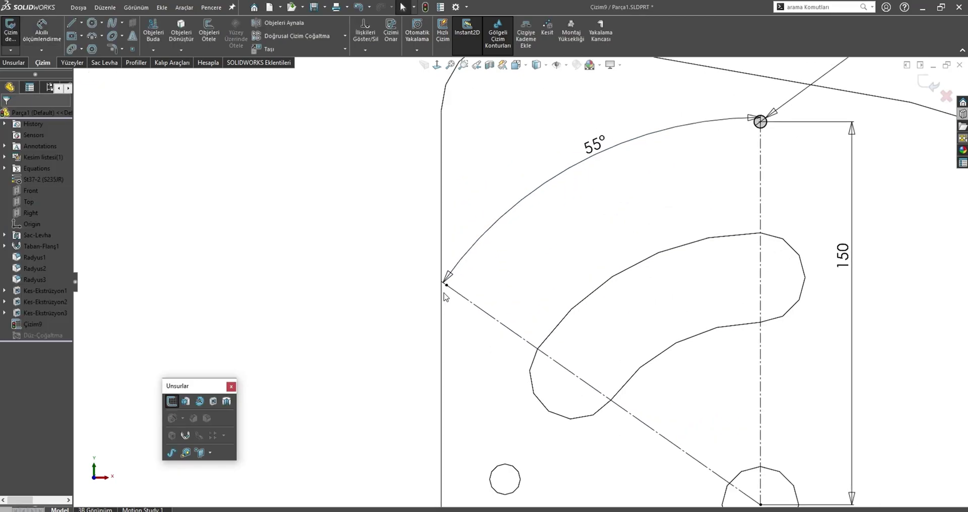
{"action": "double_click", "coordinate": [849, 256]}
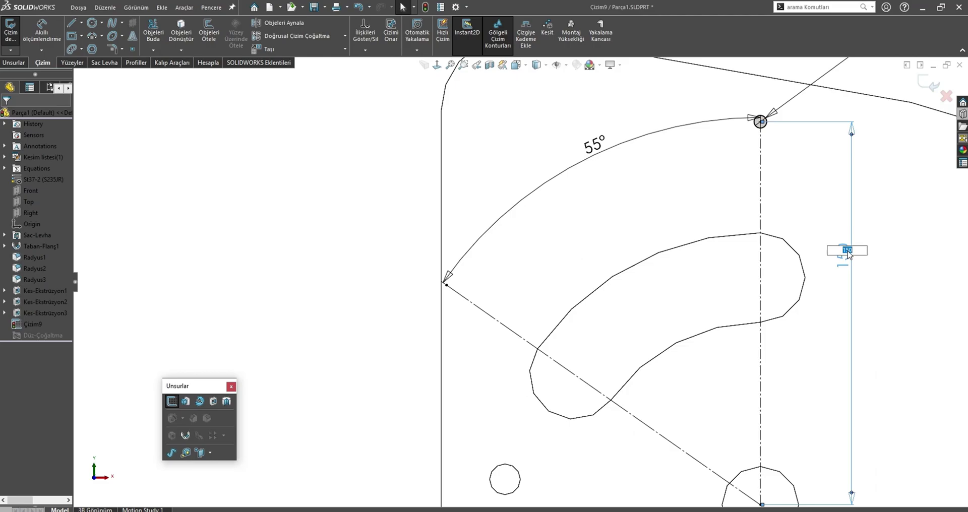
{"action": "type", "text": "145"}
Change the vertical length to 145 and draw an arc between the line ends, concentric with the lower hole.
{"action": "key", "text": "Return"}
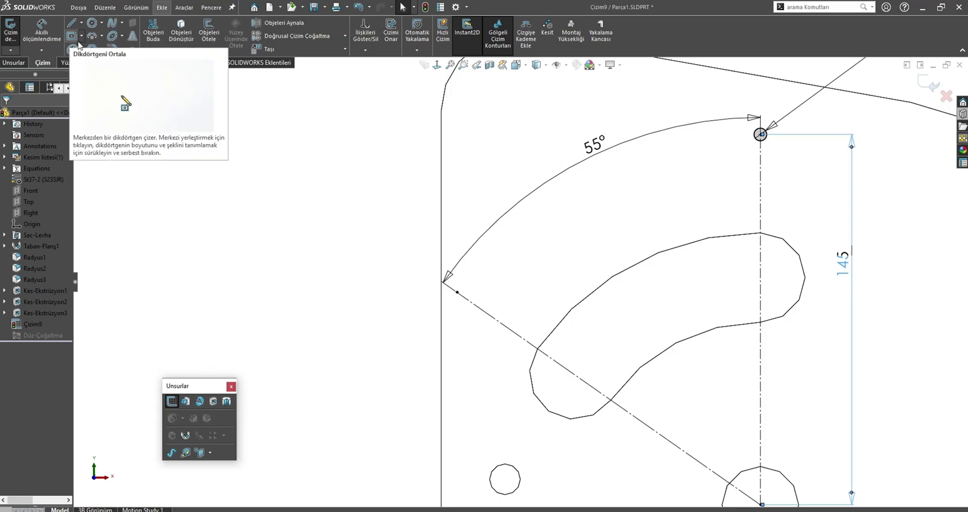
{"action": "left_click", "coordinate": [94, 34]}
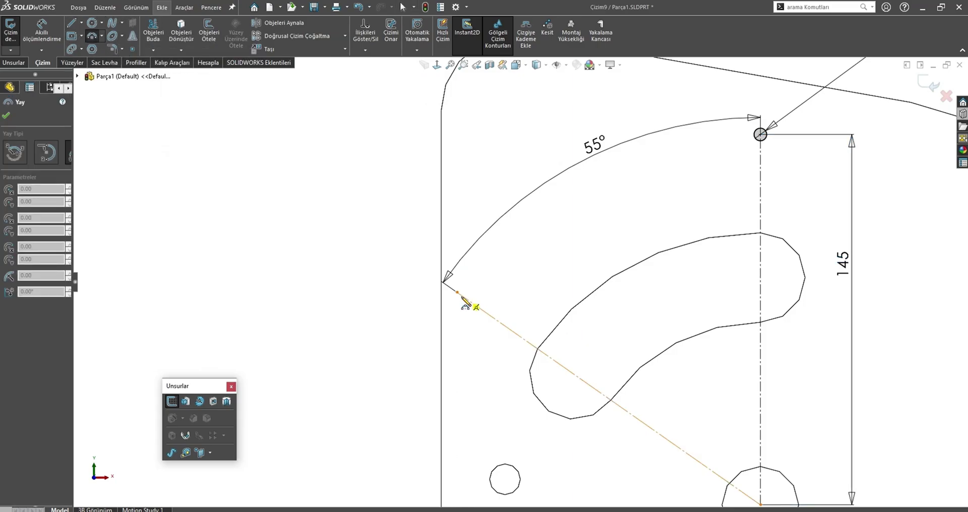
{"action": "left_click", "coordinate": [760, 134]}
{"action": "left_click", "coordinate": [628, 179]}
{"action": "key", "text": "z"}
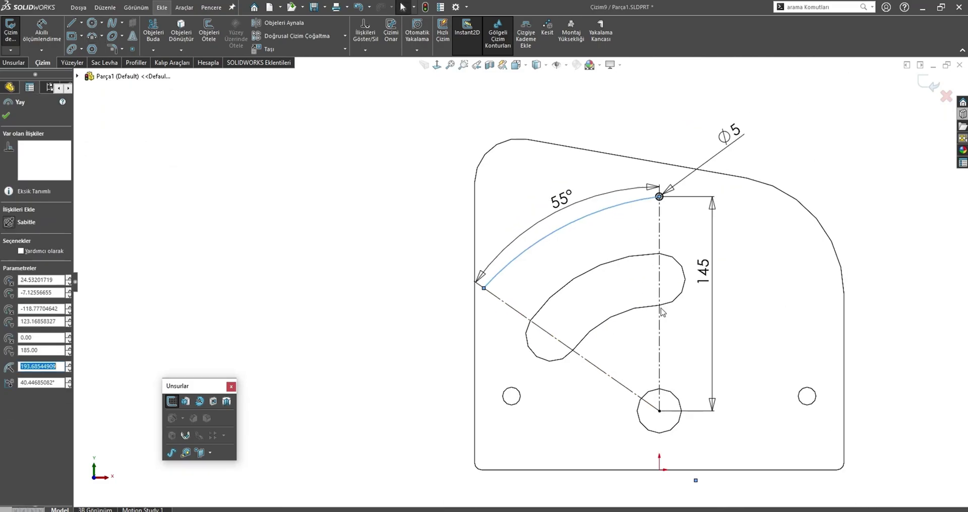
{"action": "left_click", "coordinate": [659, 411], "text": "ctrl"}
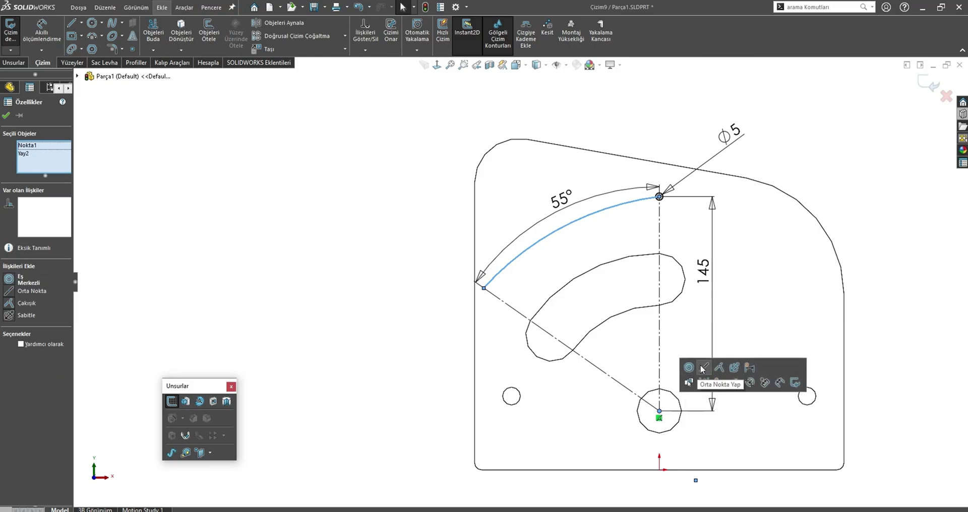
{"action": "left_click", "coordinate": [688, 382]}
Make the arc construction geometry and divide it into 10 equal segments with points.
{"action": "key", "text": "Escape"}
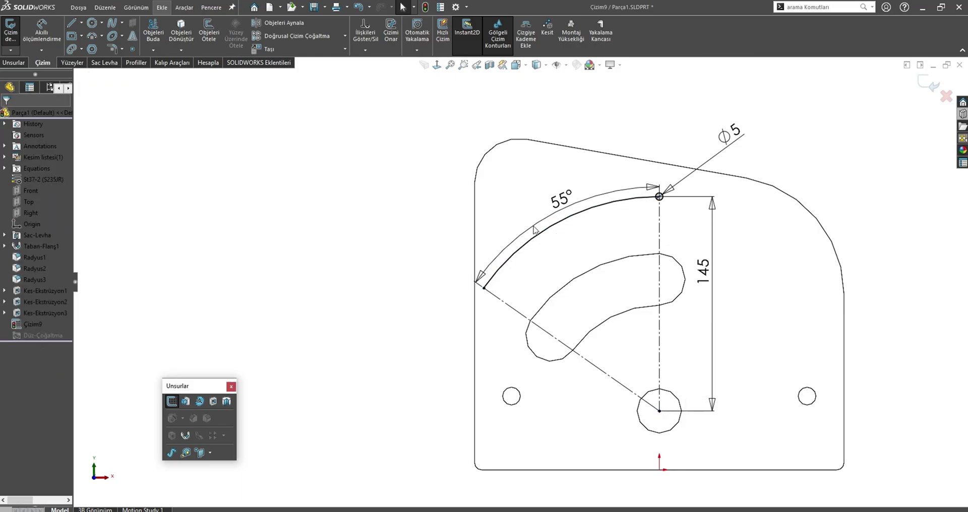
{"action": "left_click", "coordinate": [575, 214]}
{"action": "left_click", "coordinate": [582, 206]}
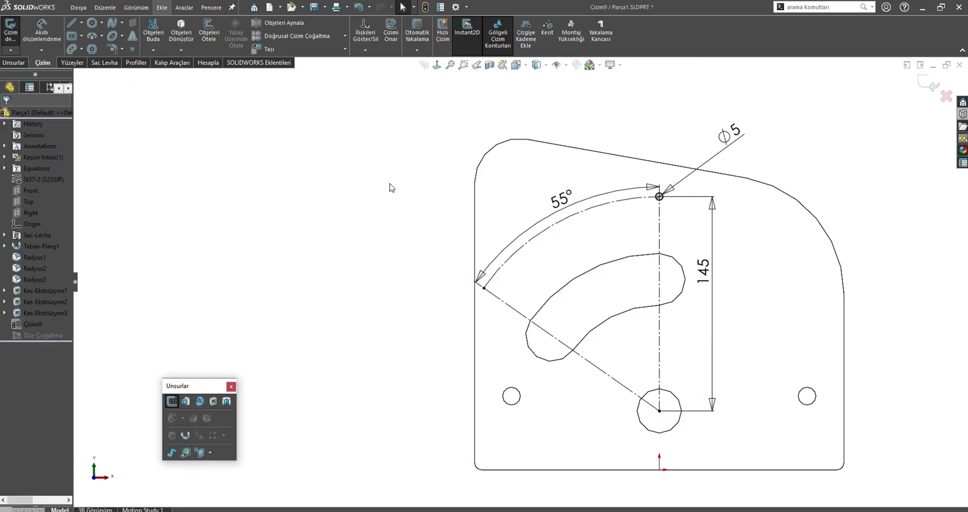
{"action": "left_click", "coordinate": [547, 29]}
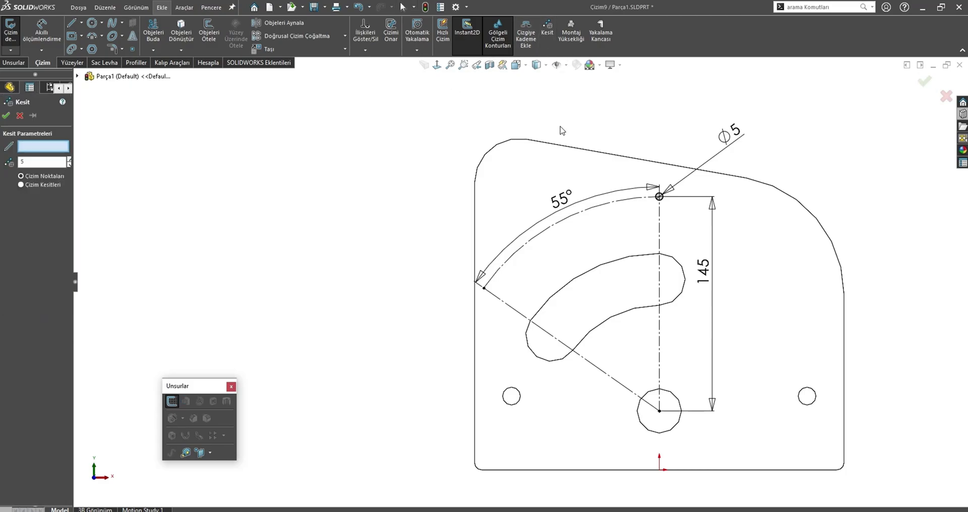
{"action": "left_click", "coordinate": [553, 225]}
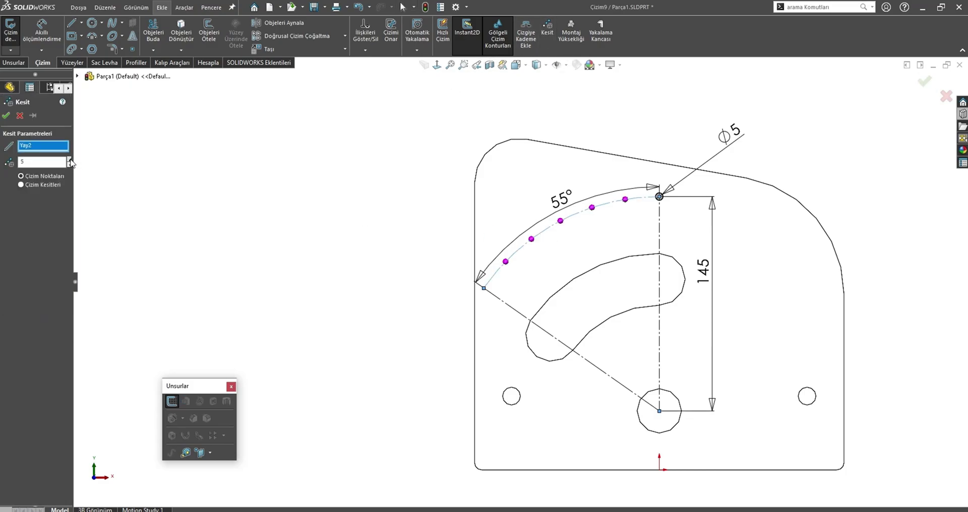
{"action": "left_click", "coordinate": [924, 84]}
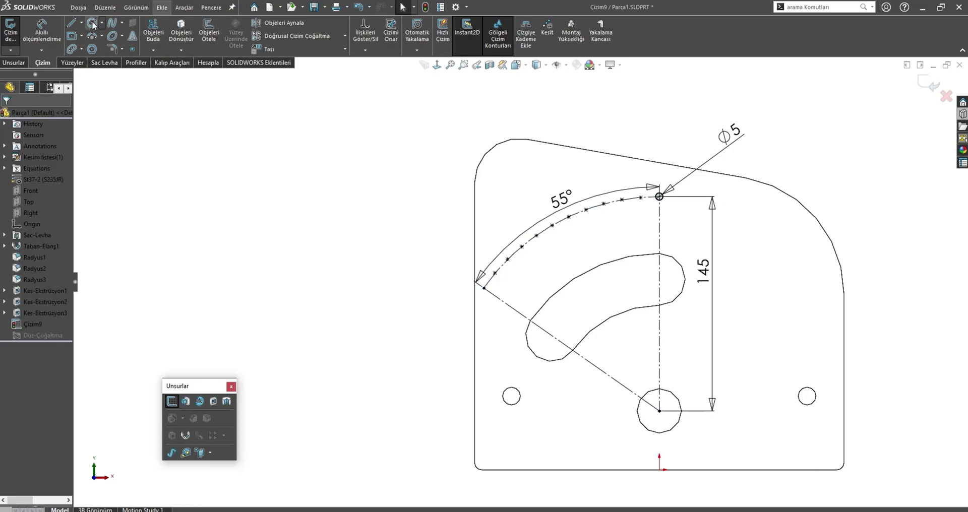